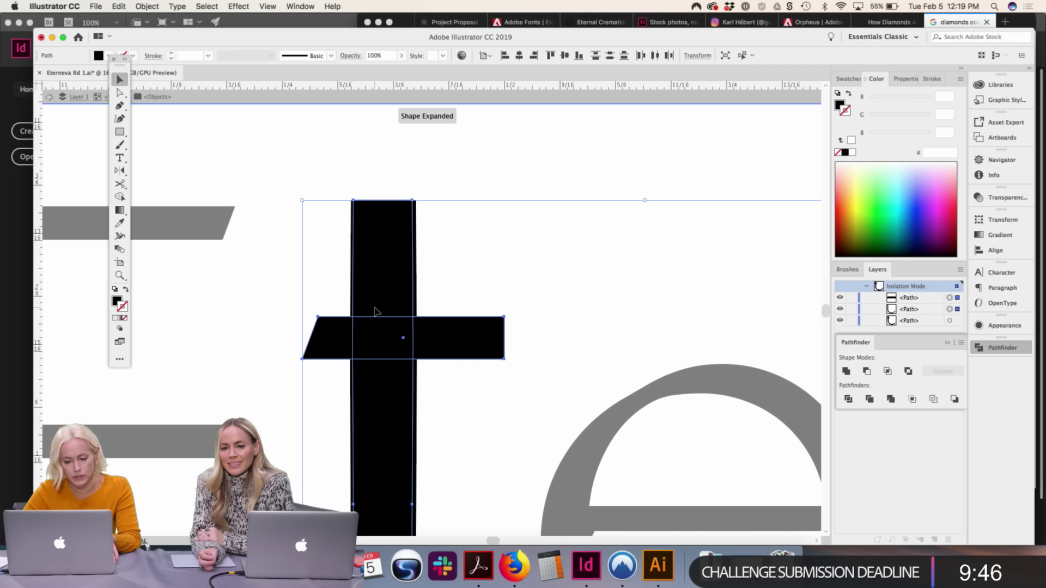
Unite the crossbar and stem of the custom t into one shape and leave isolation mode
key(super+minus)
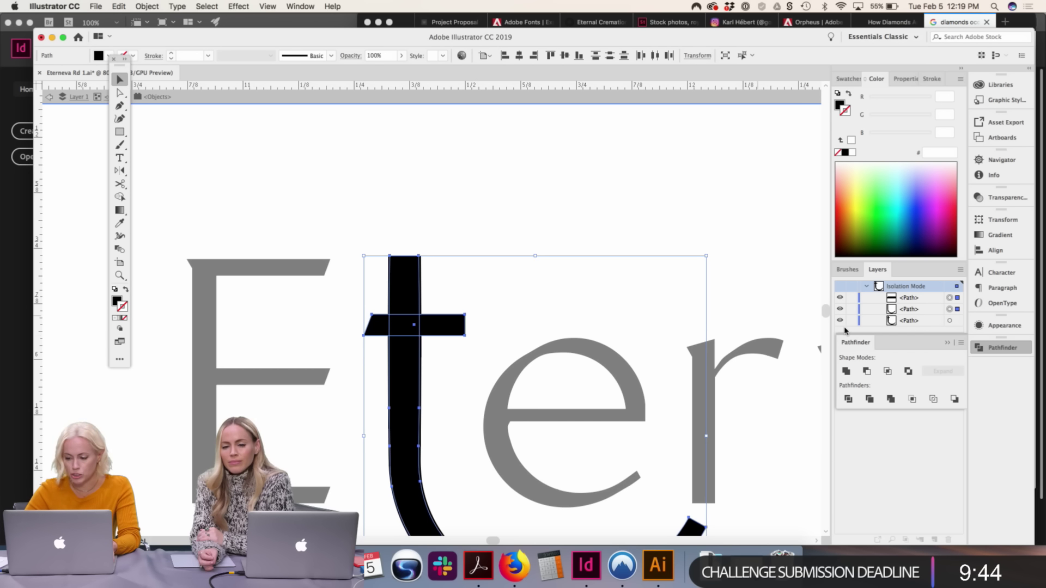
click(845, 372)
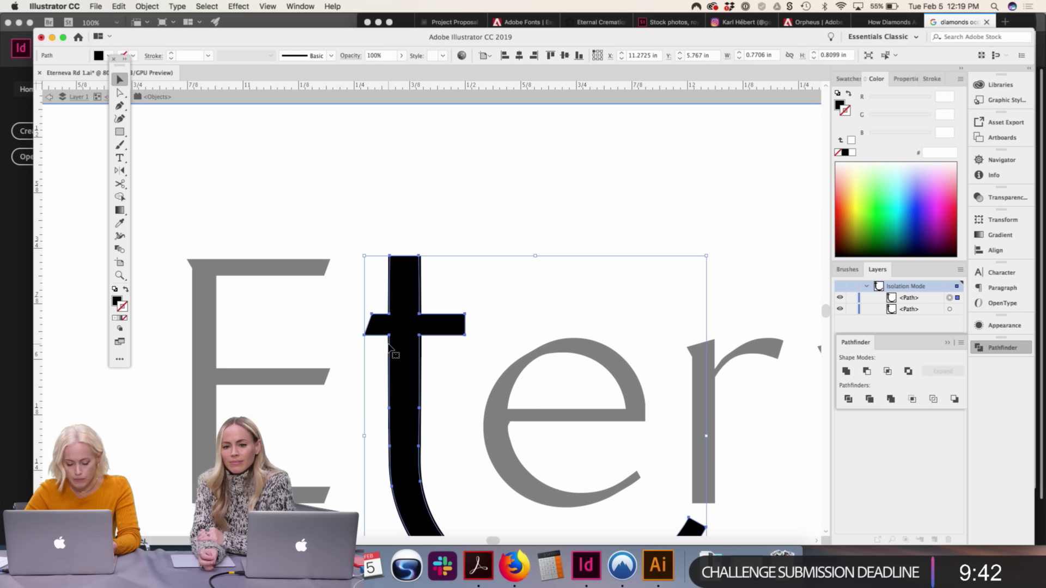
key(super+minus)
key(super+minus)
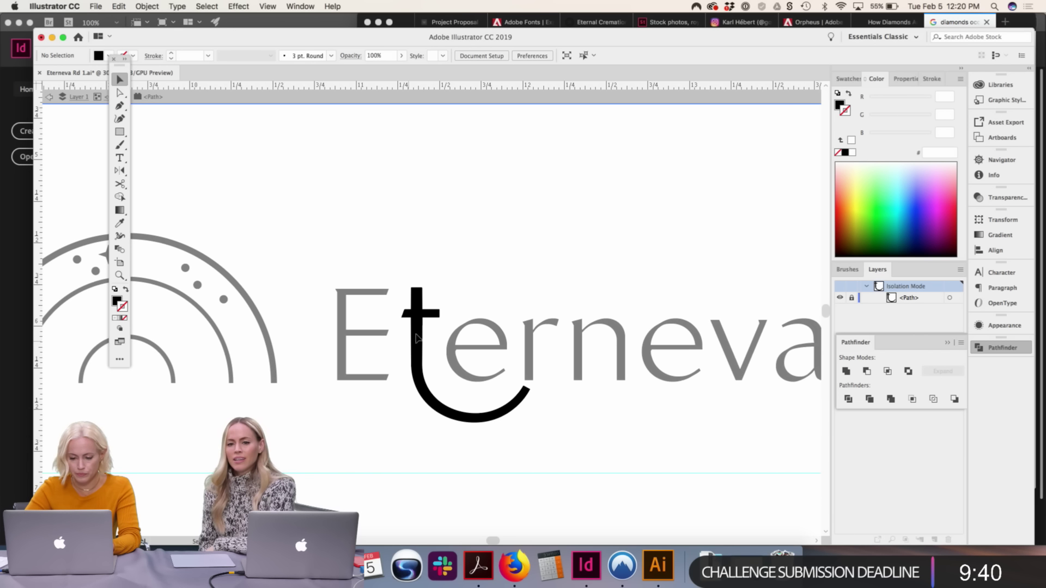
key(Escape)
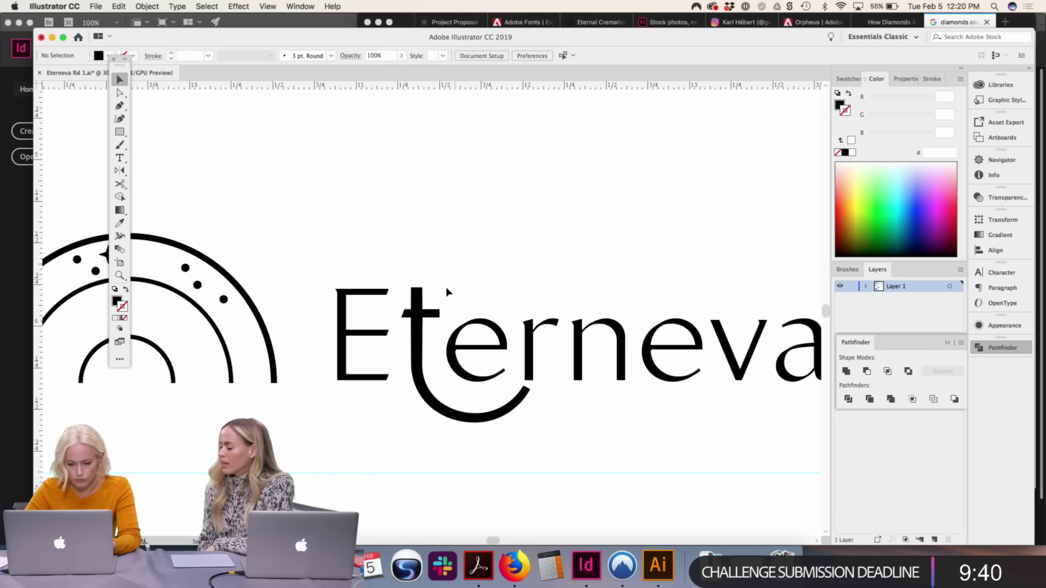
Give the custom t the same 1 pt white stroke as the other letters by sampling the neighbouring e
click(421, 316)
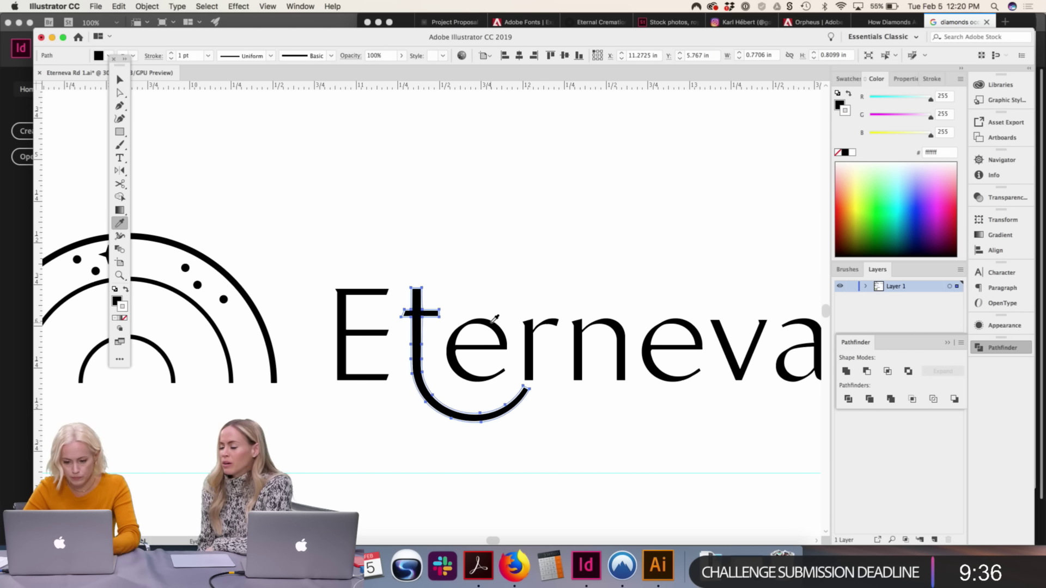
click(504, 272)
key(super+minus)
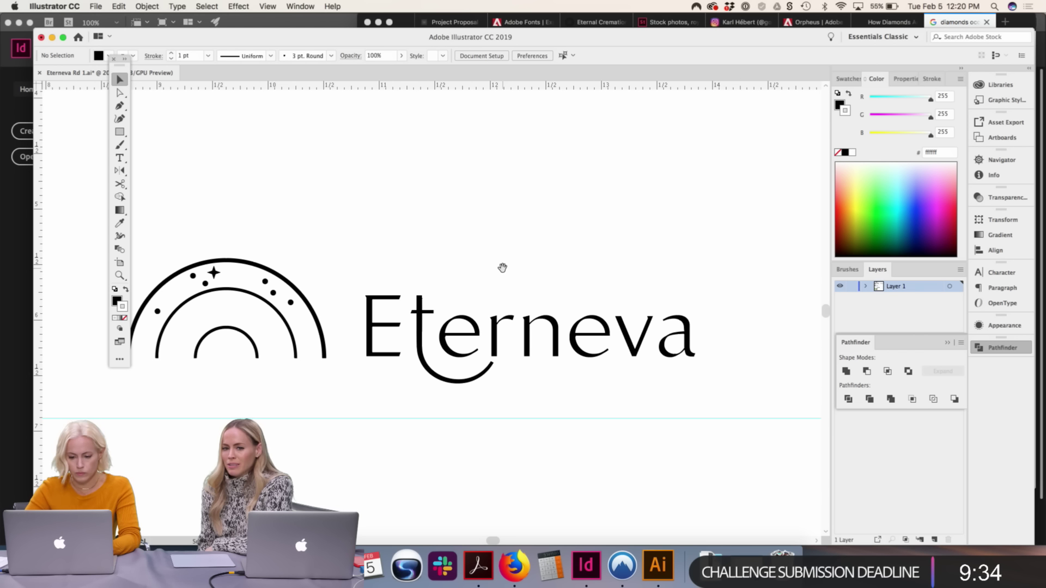
Draw a rectangle covering the upper end of the t's curved tail, just below the r
key(super+plus)
key(super+plus)
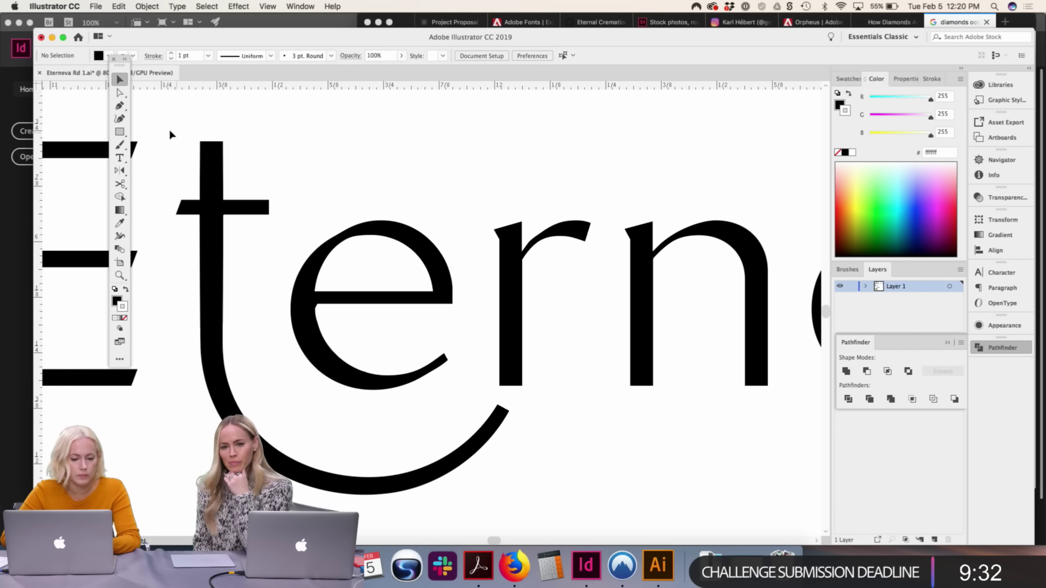
click(123, 132)
drag(459, 392, 580, 434)
key(v)
key(super+a)
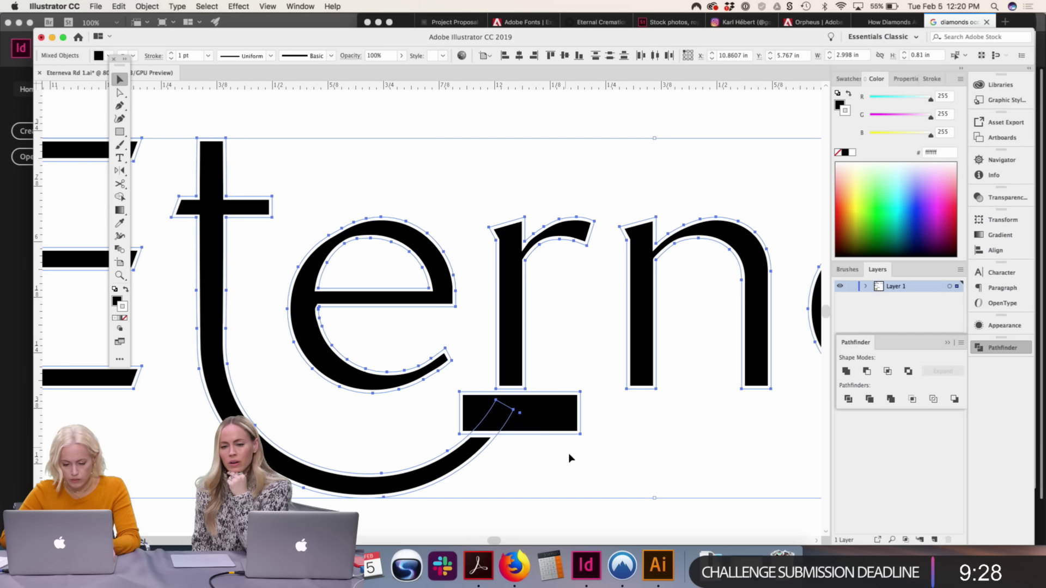
Trim the end of the t's tail flat by subtracting the rectangle with Minus Front inside the isolated wordmark
key(super+z)
key(super+z)
double_click(472, 453)
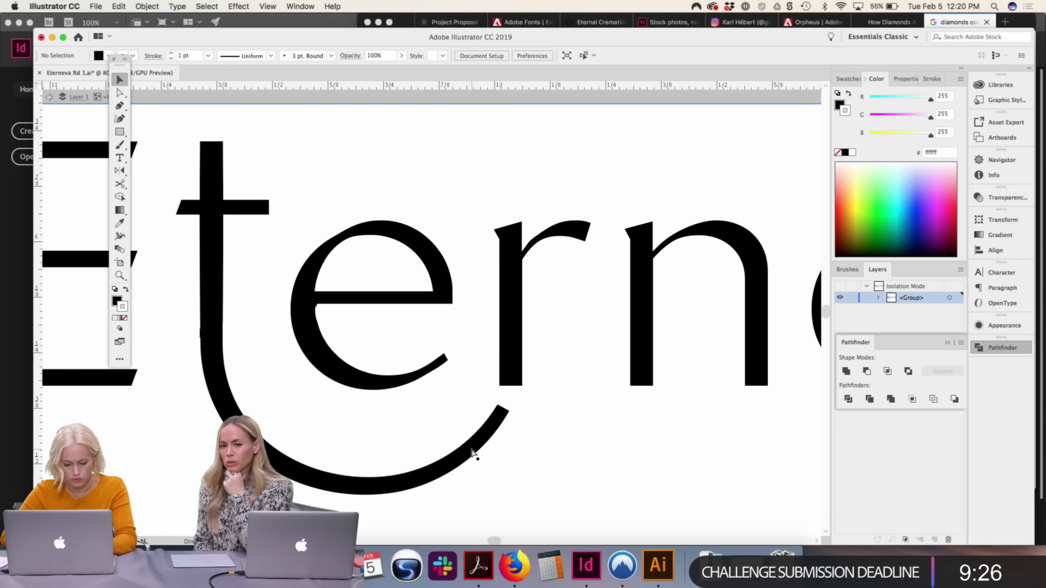
key(super+shift+z)
key(super+shift+z)
click(866, 371)
click(757, 447)
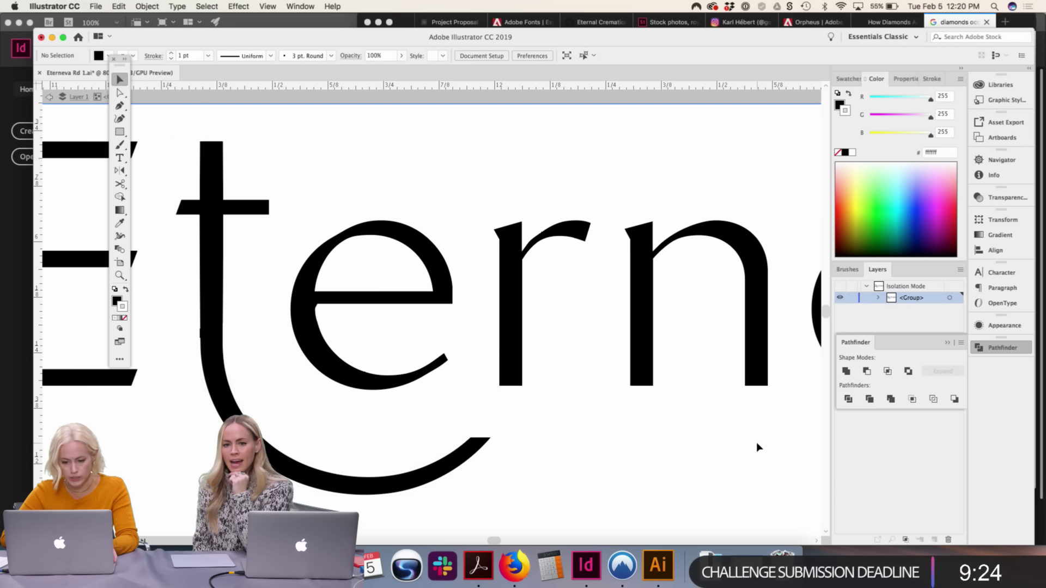
double_click(758, 447)
Reduce the stroke weight of the Eterneva wordmark beside the starry arch to 0.5 pt
key(super+minus)
key(super+minus)
key(super+minus)
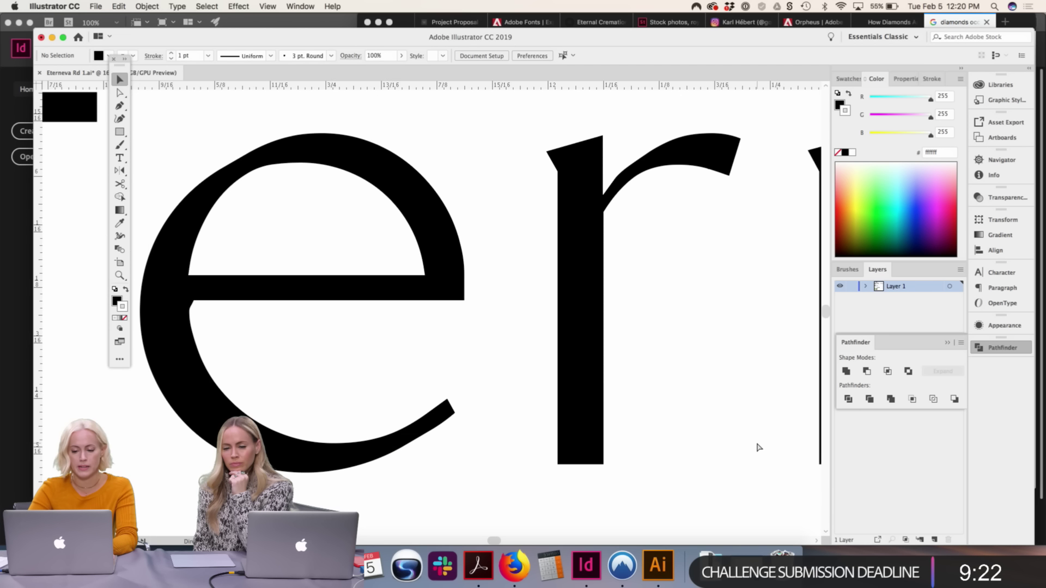
key(super+minus)
key(super+minus)
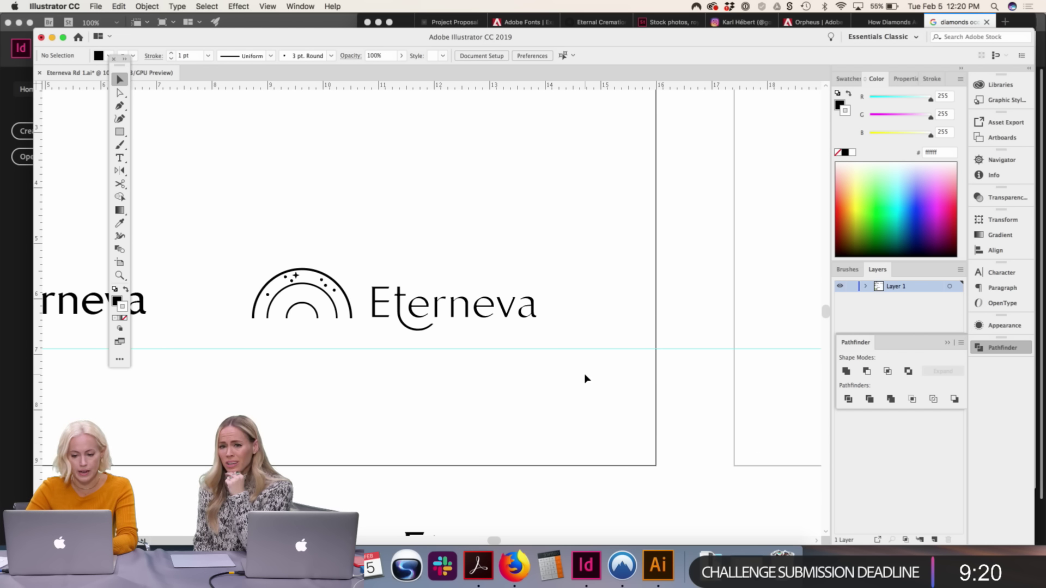
click(553, 316)
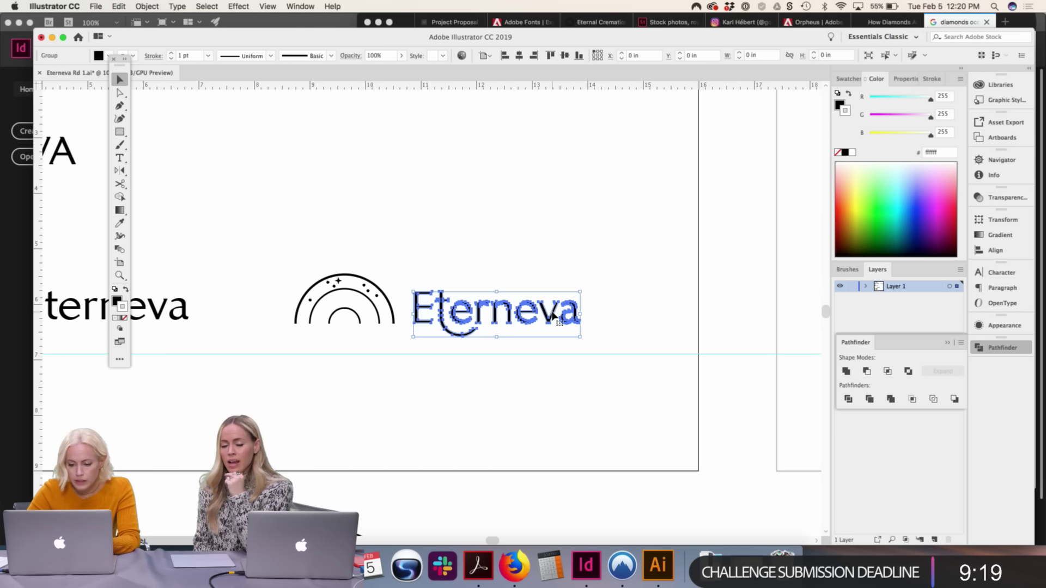
click(171, 53)
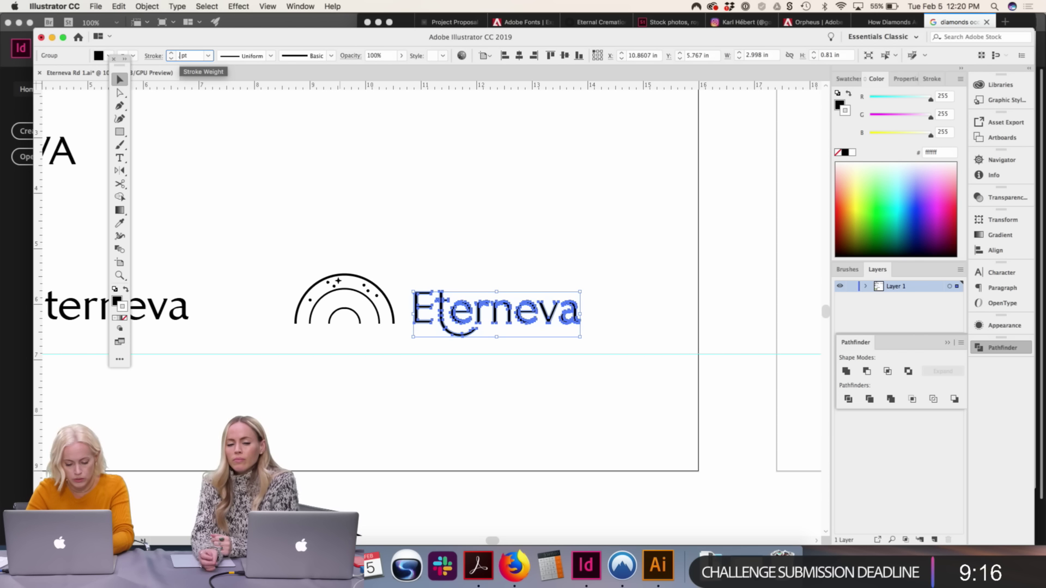
click(520, 183)
key(super+minus)
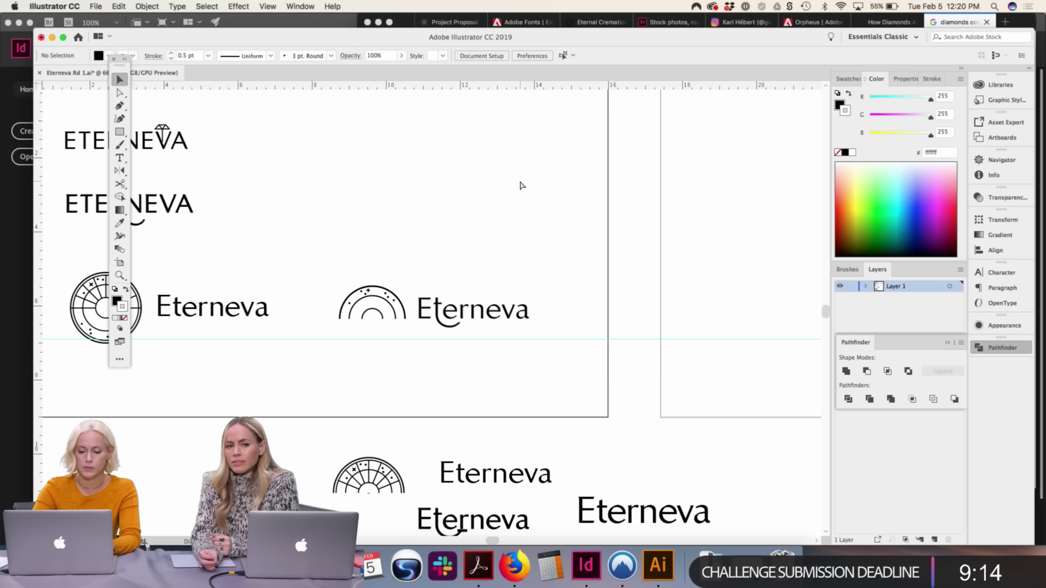
Copy the arch-and-wordmark logo with the curved t and paste it onto the empty artboard
scroll(599, 229, left, 5)
click(494, 284)
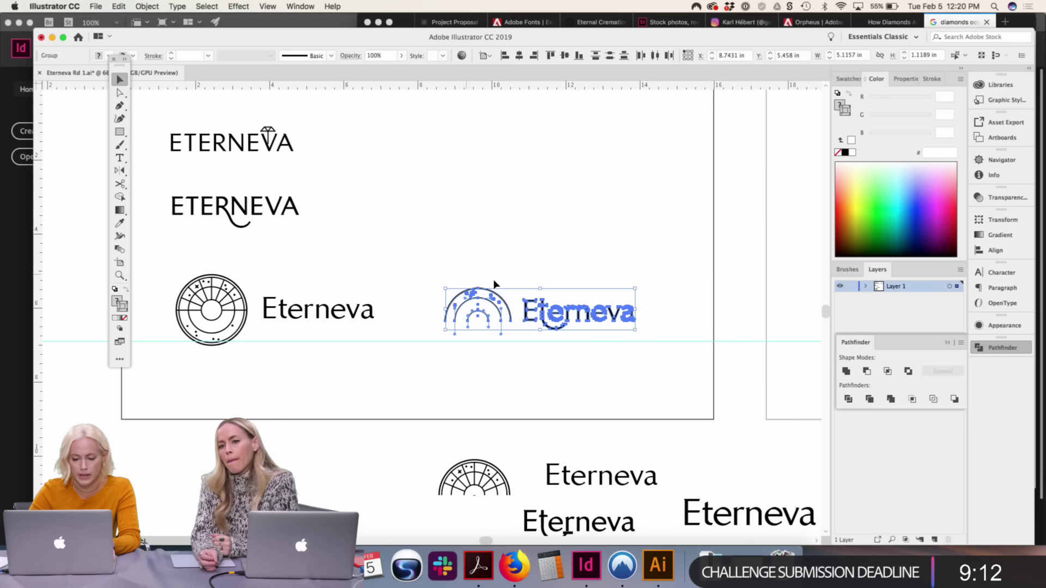
click(522, 268)
drag(659, 350, 425, 261)
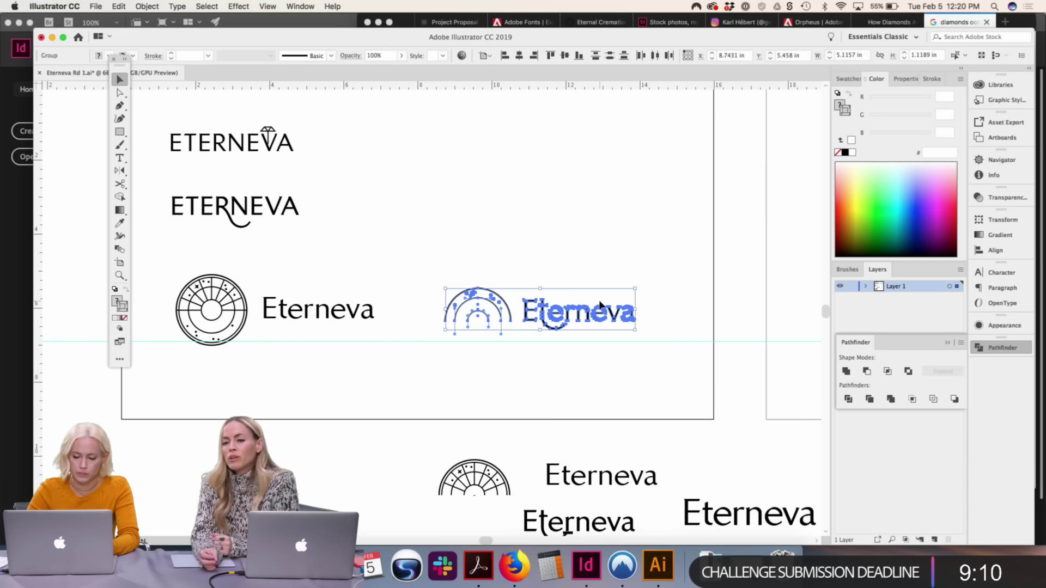
drag(600, 302, 221, 257)
click(413, 264)
scroll(269, 298, right, 10)
scroll(350, 292, up, 3)
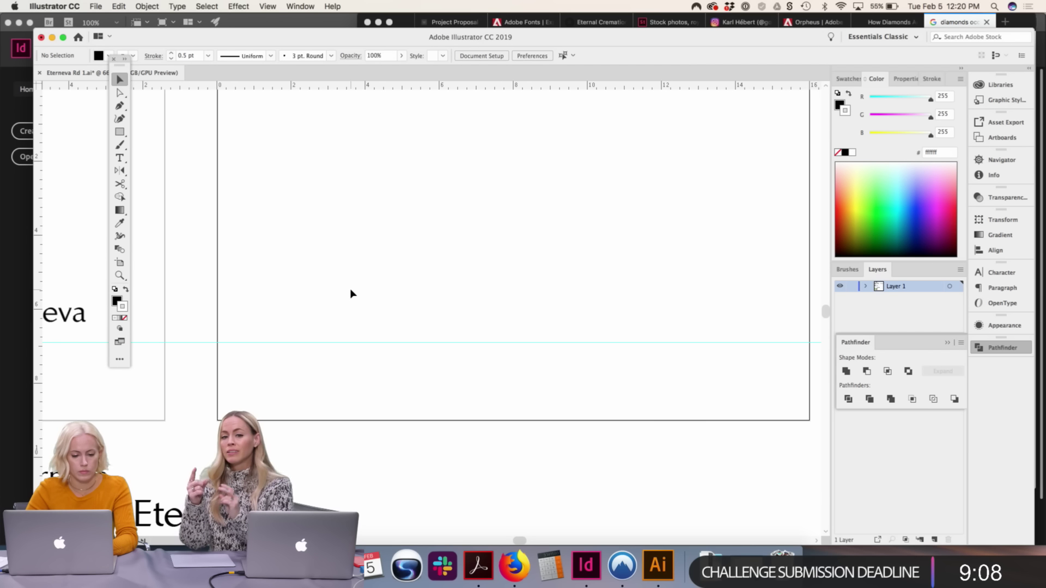
key(super+v)
click(554, 294)
Stack the pasted arch symbol above the Eterneva wordmark and group the two
scroll(553, 295, up, 6)
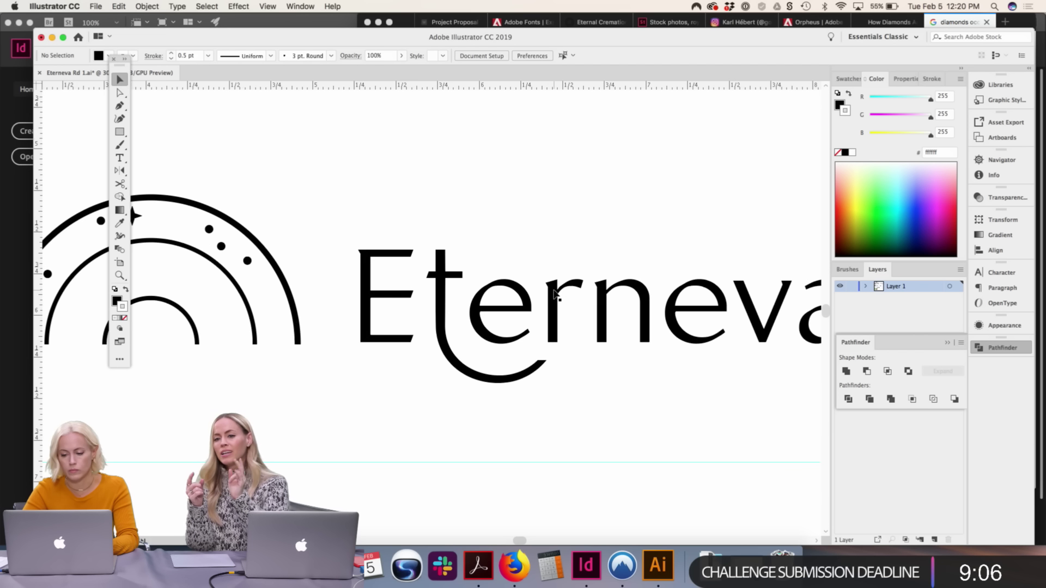
drag(333, 271, 338, 269)
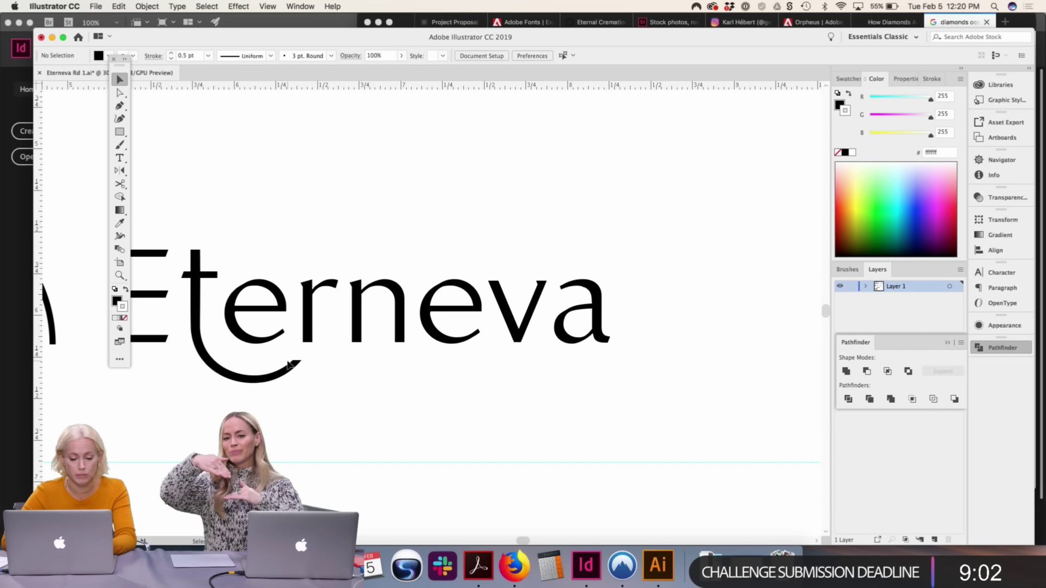
click(278, 385)
drag(345, 409, 456, 425)
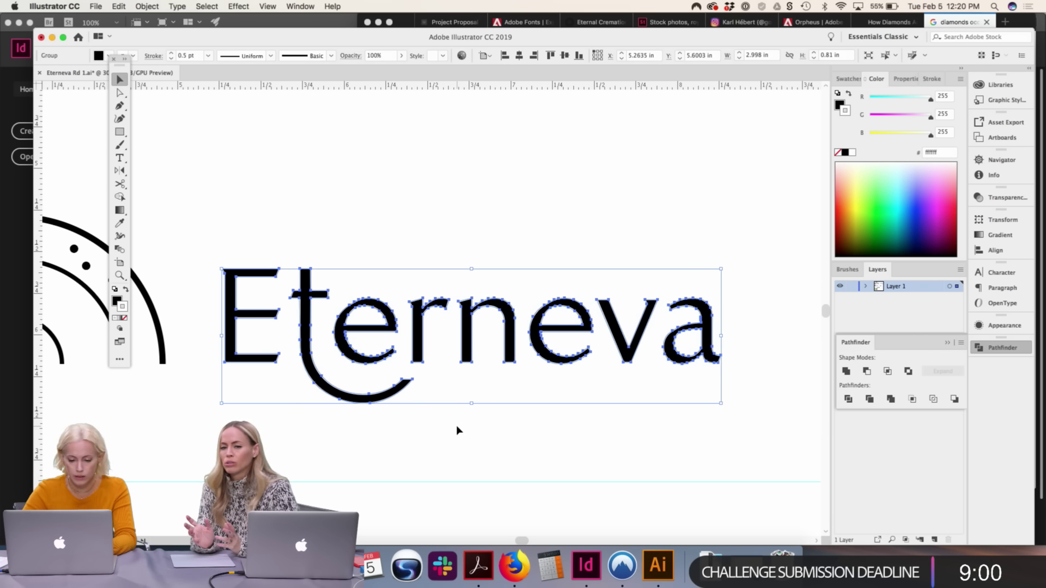
key(super+minus)
key(super+minus)
key(super+minus)
shift+click(436, 316)
key(super+g)
drag(289, 280, 334, 236)
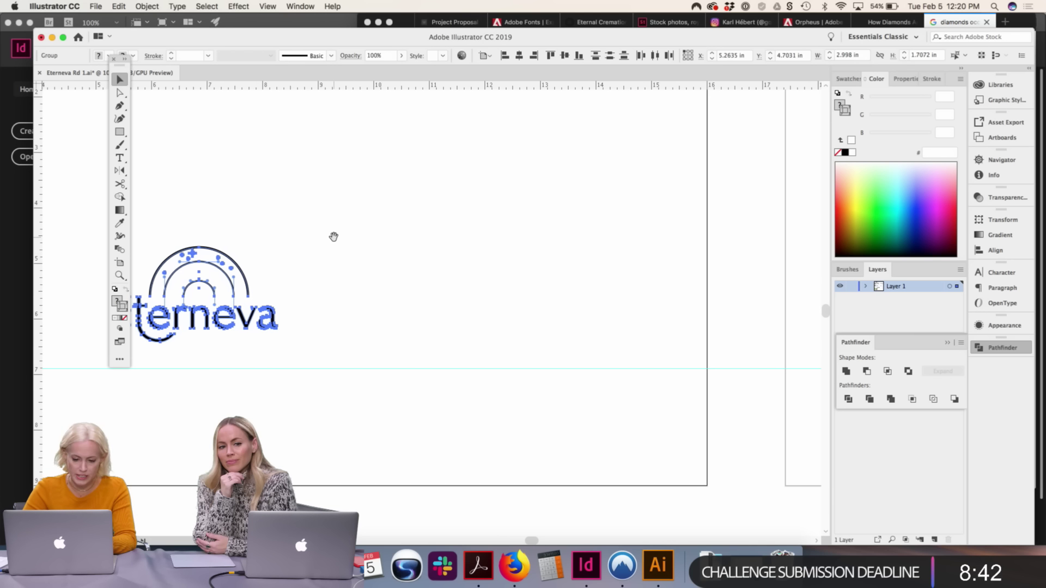
Duplicate the stacked logo to its right and move the copy's wordmark beside its arch
drag(243, 272, 488, 272)
click(535, 326)
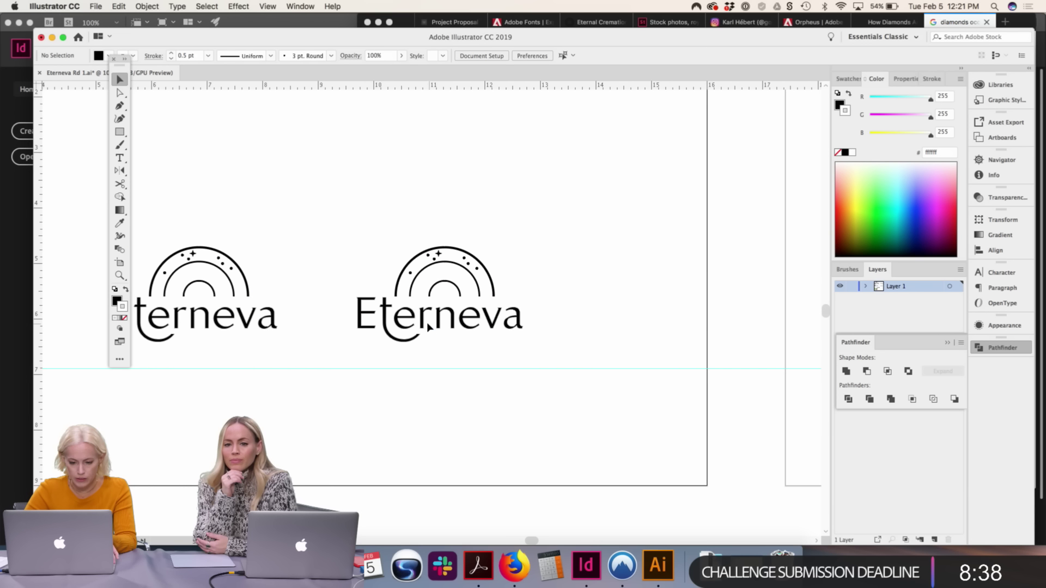
double_click(406, 314)
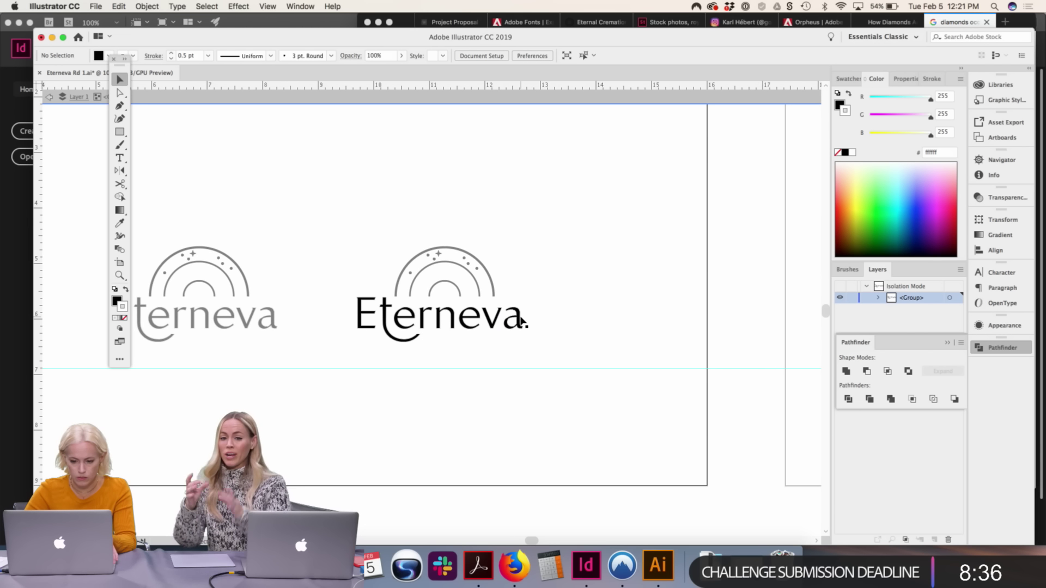
key(Escape)
drag(492, 332, 641, 300)
Place two standalone copies of the starry arch symbol above the two logo versions
scroll(642, 300, up, 5)
scroll(642, 300, left, 6)
drag(658, 394, 389, 255)
click(674, 294)
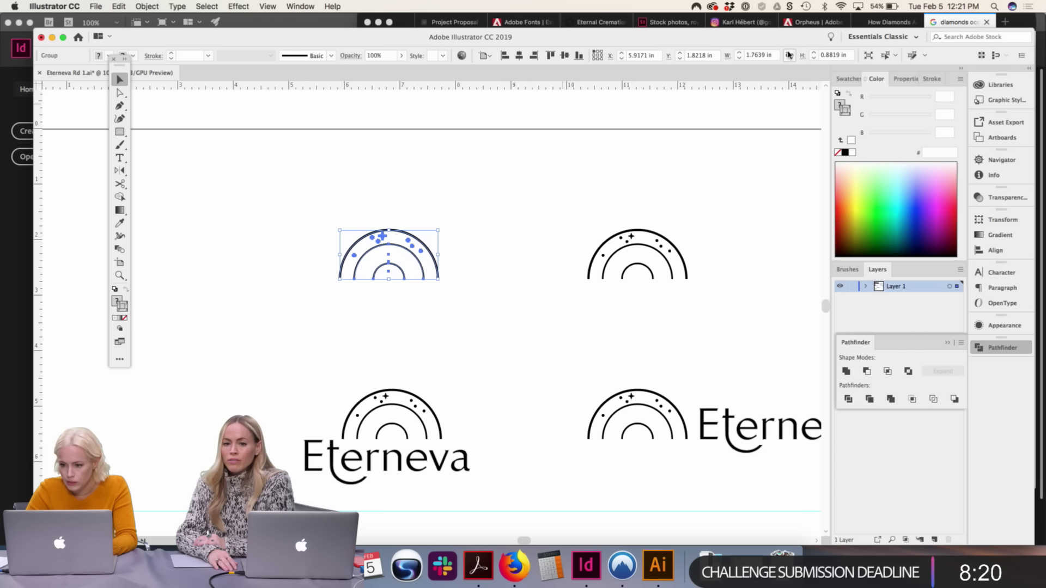
Delete the star and all dots from the arch copy above the stacked logo, leaving only the three arcs
double_click(424, 257)
drag(479, 315, 298, 197)
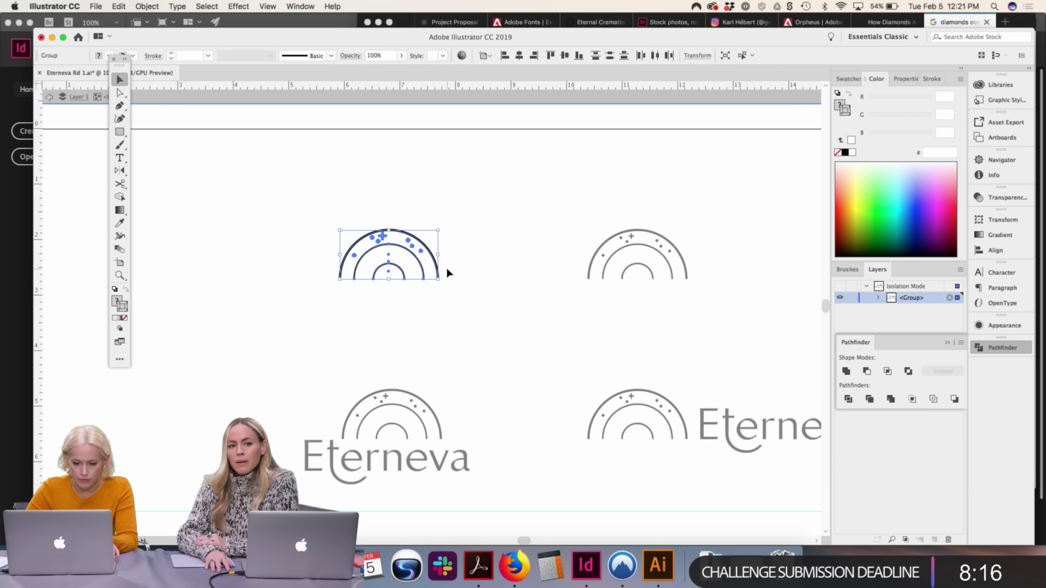
click(402, 281)
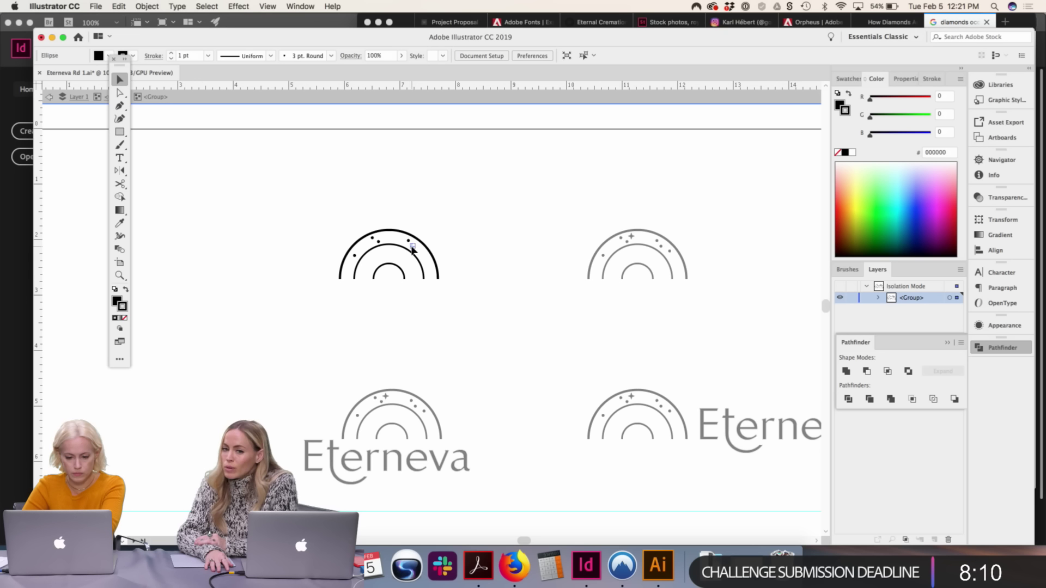
click(378, 244)
key(Delete)
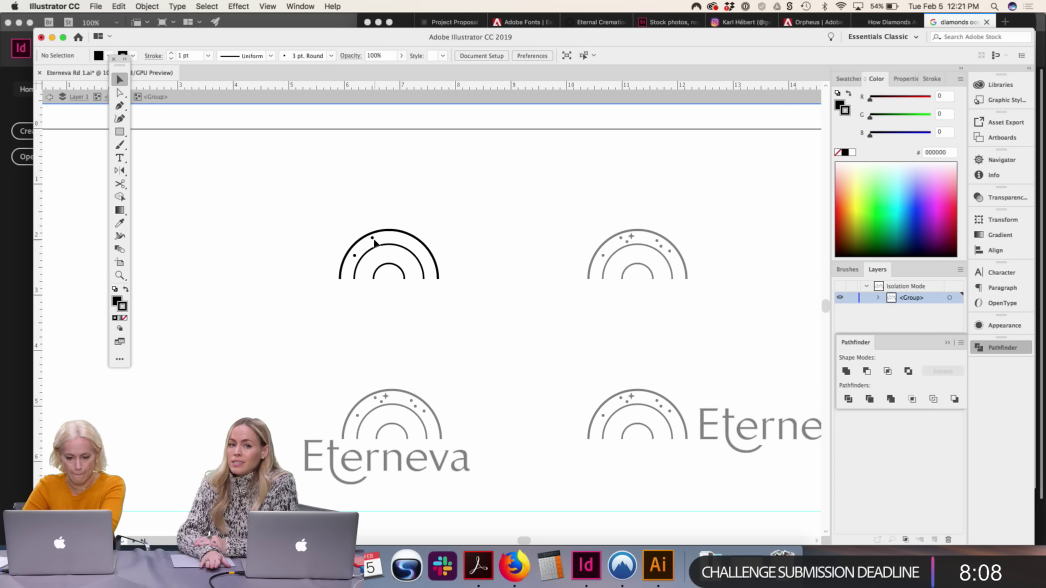
click(372, 239)
key(Delete)
click(355, 255)
key(Delete)
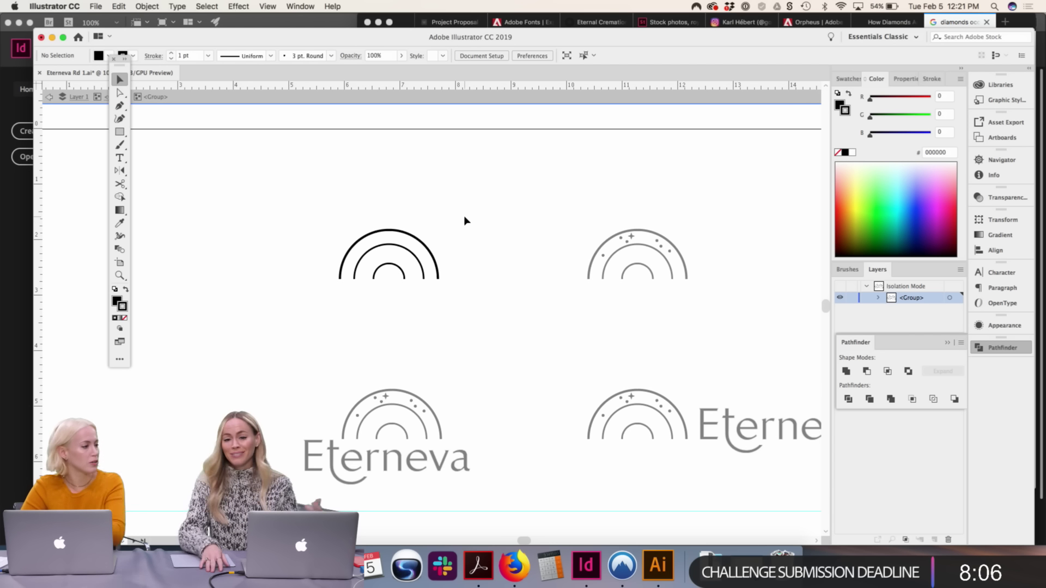
double_click(465, 220)
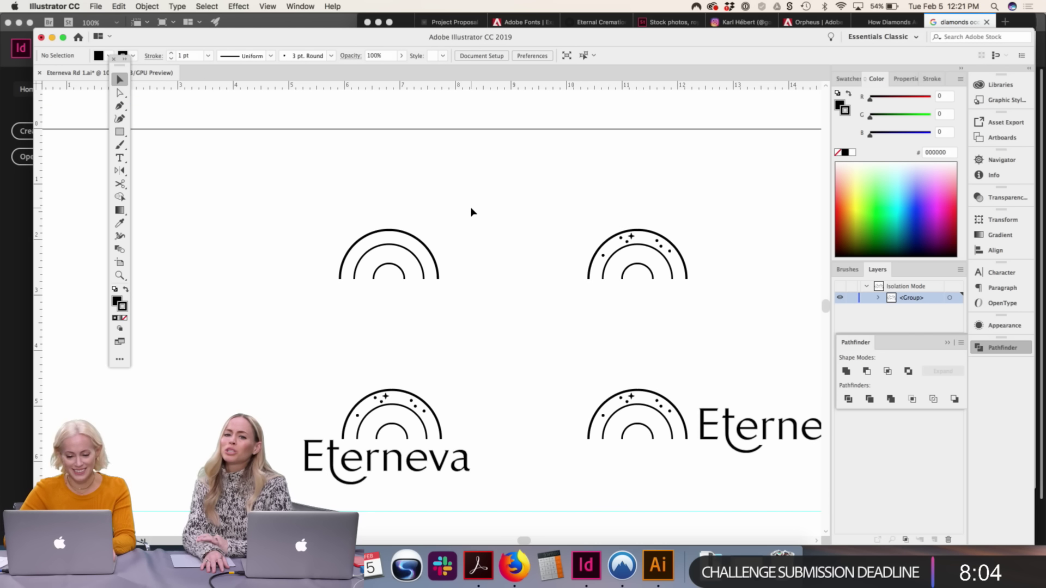
Try to set the width of the plain three-arc symbol to 16 px with its proportions unlinked
click(422, 247)
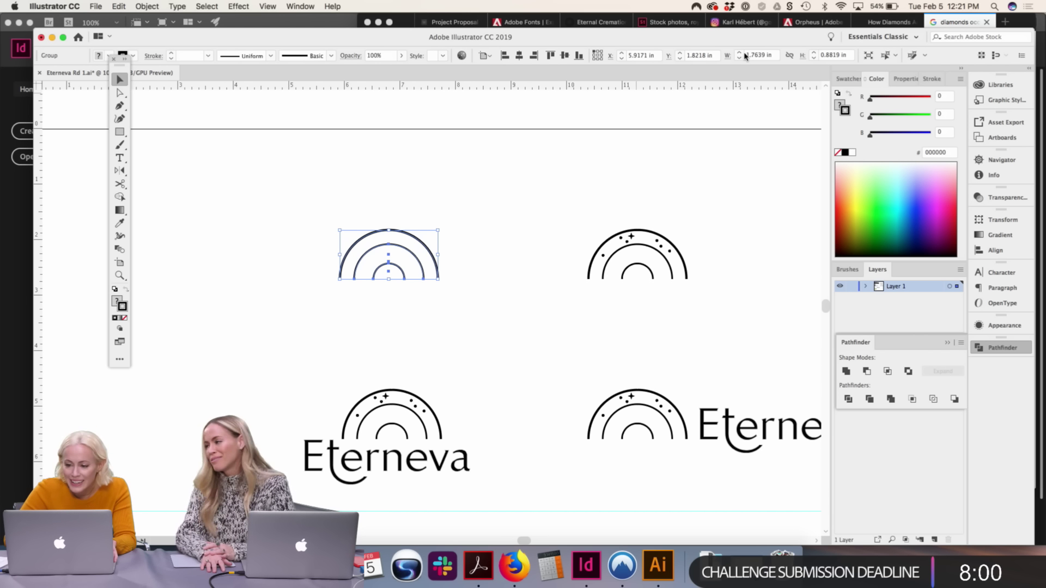
click(578, 340)
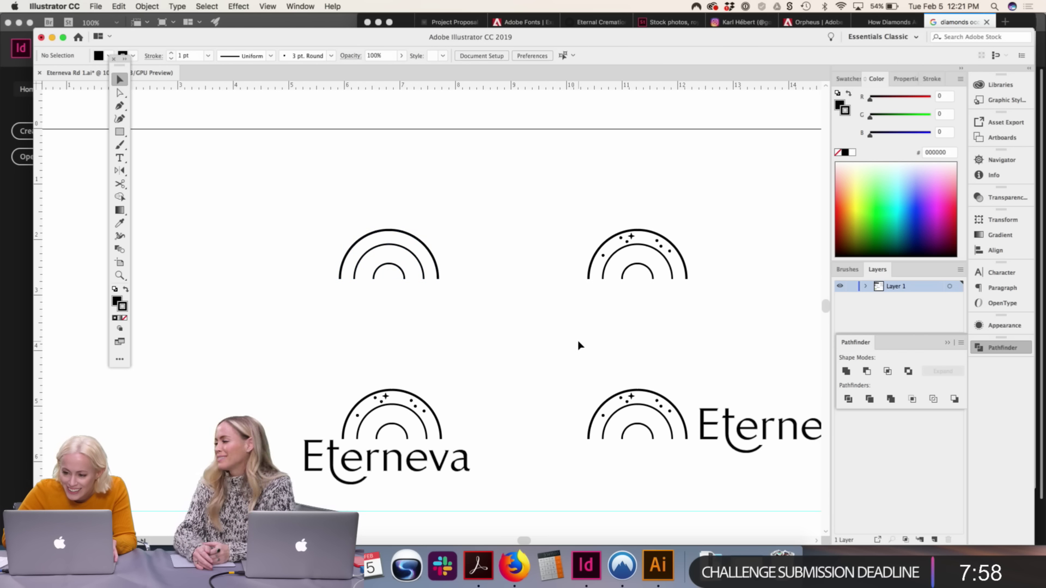
click(436, 264)
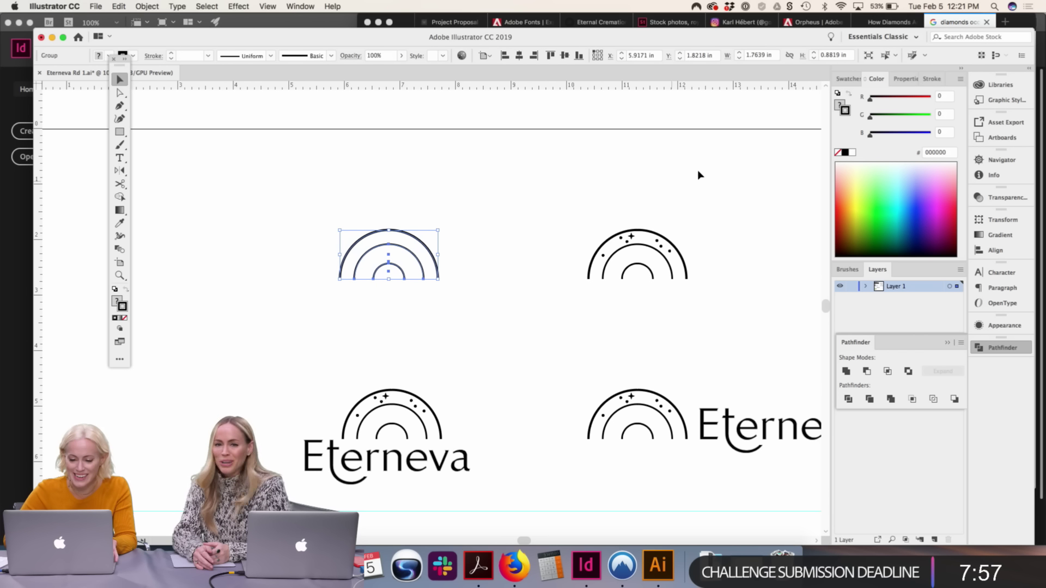
double_click(755, 55)
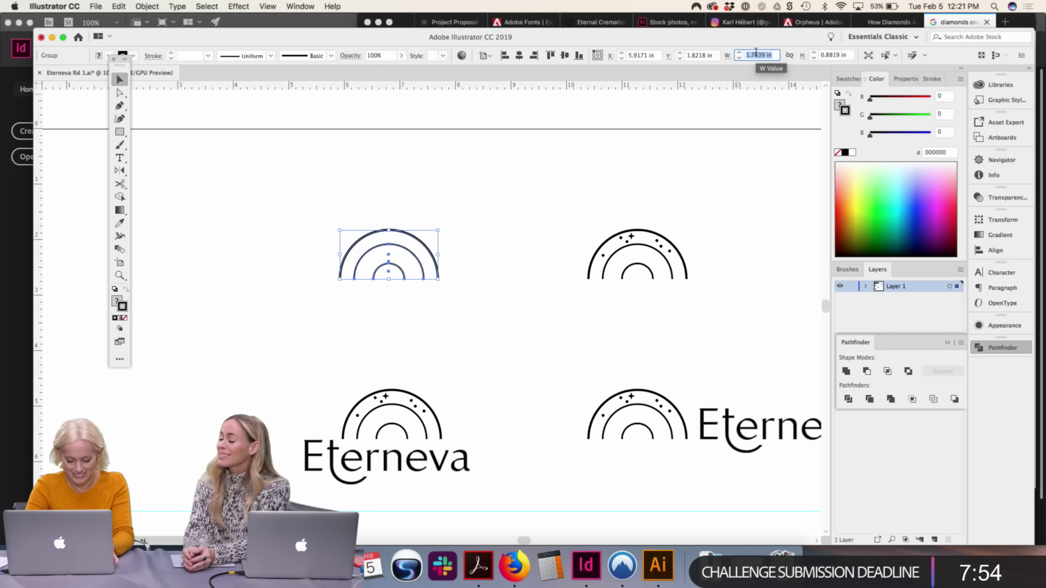
text(1.7639)
key(Tab)
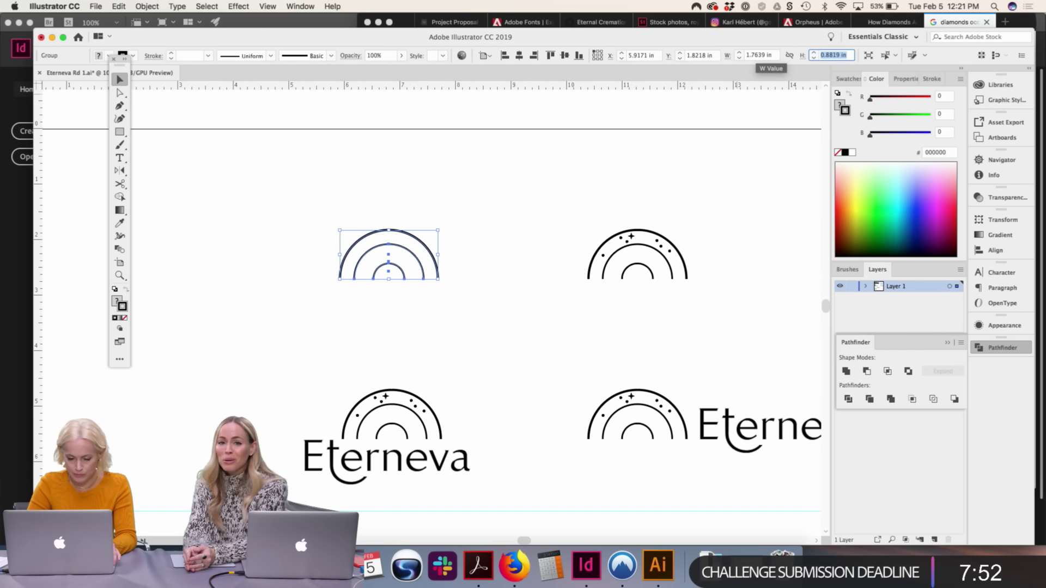
double_click(756, 55)
text(1)
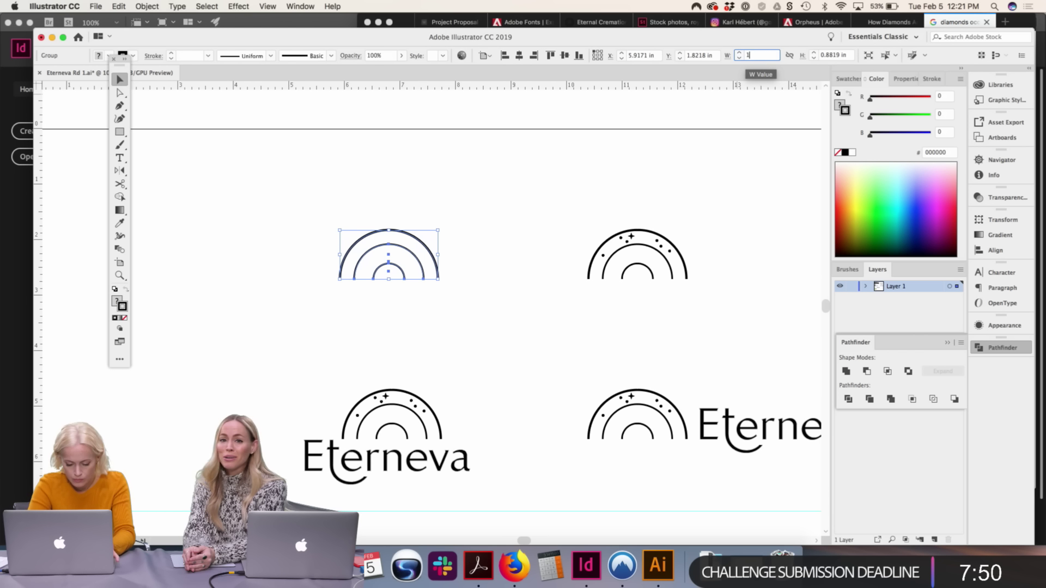
text(6 px)
key(Tab)
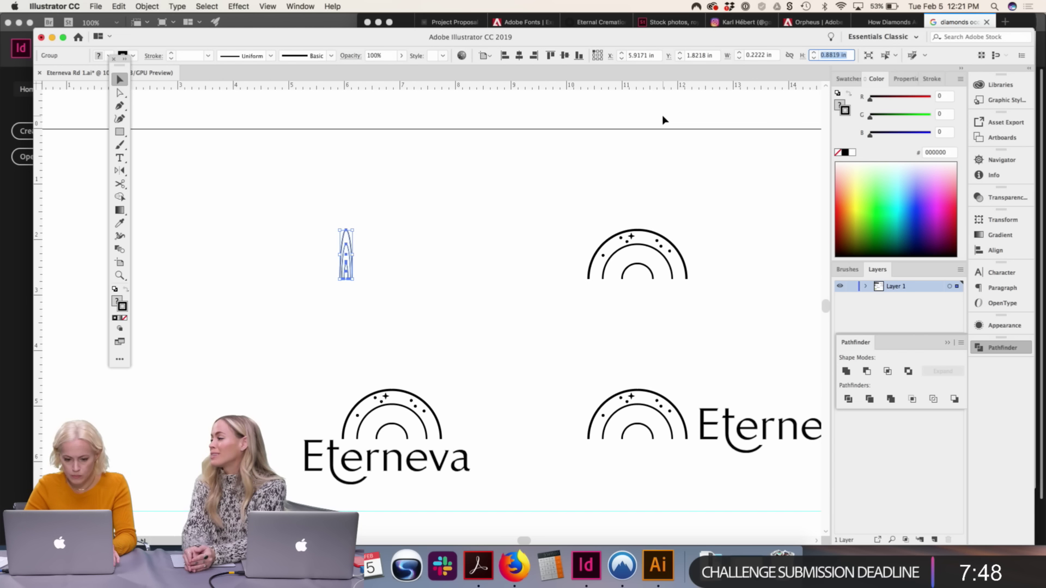
Link width and height proportions and set the three-arc symbol's width to 16 px
click(789, 55)
double_click(756, 55)
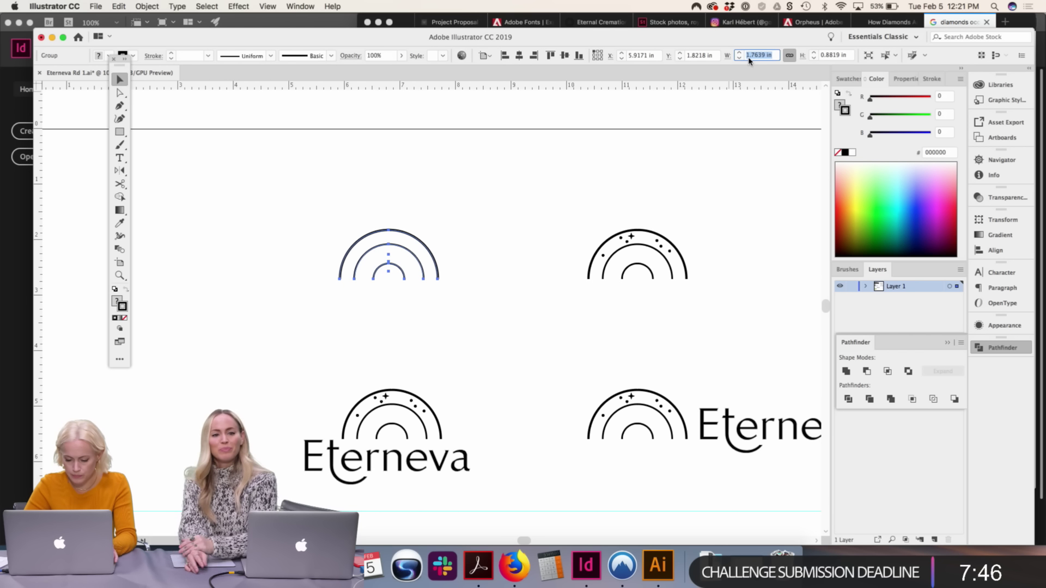
text(16)
key(Tab)
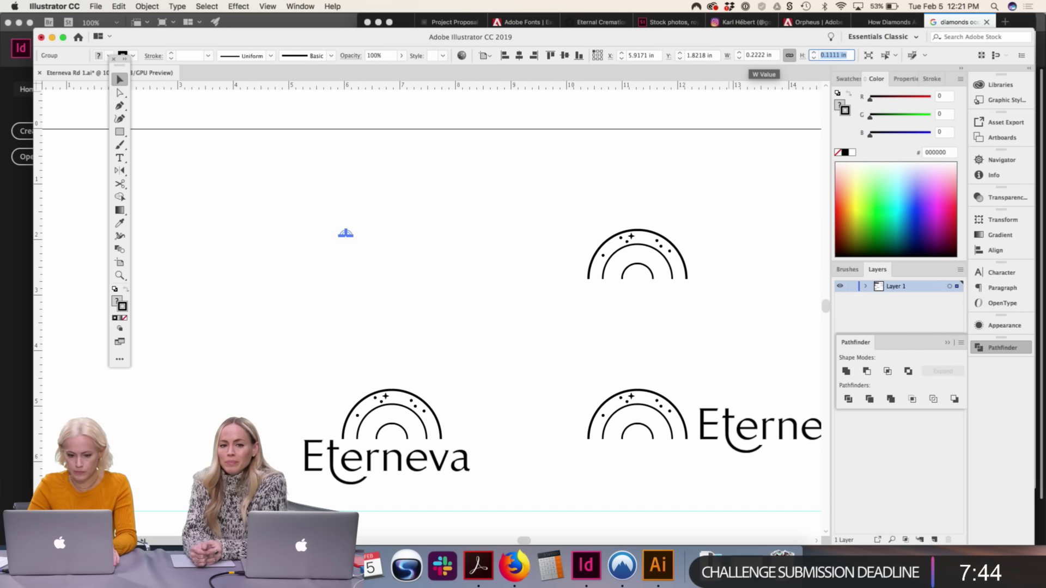
Reduce the stroke weight of the shrunken three-arc symbol so its lines stay distinct
click(406, 228)
click(348, 236)
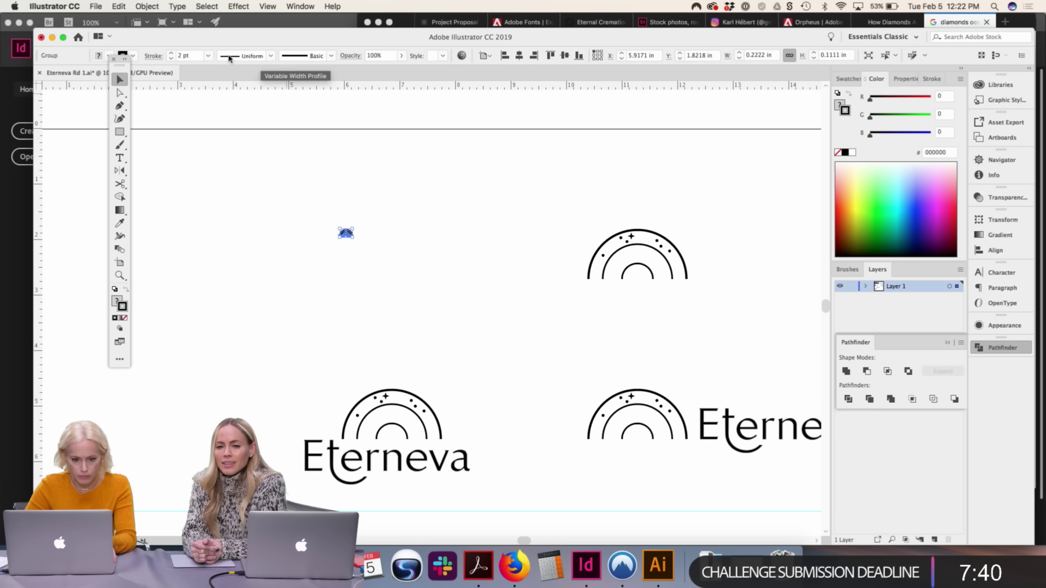
click(170, 59)
click(420, 158)
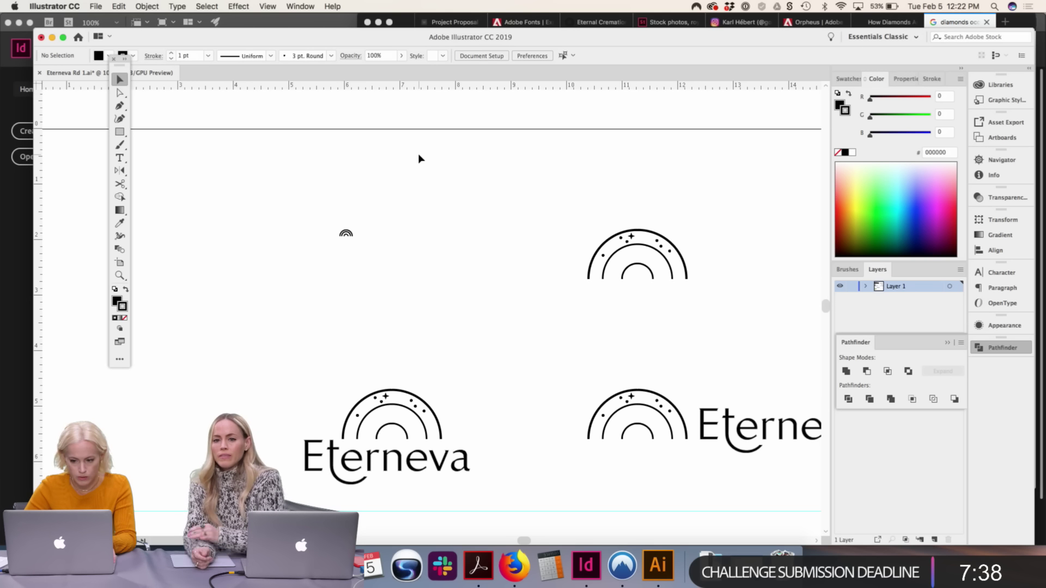
Move the tiny three-arc symbol so it is roughly centered above the stacked logo
drag(346, 236, 386, 253)
click(442, 297)
key(super+minus)
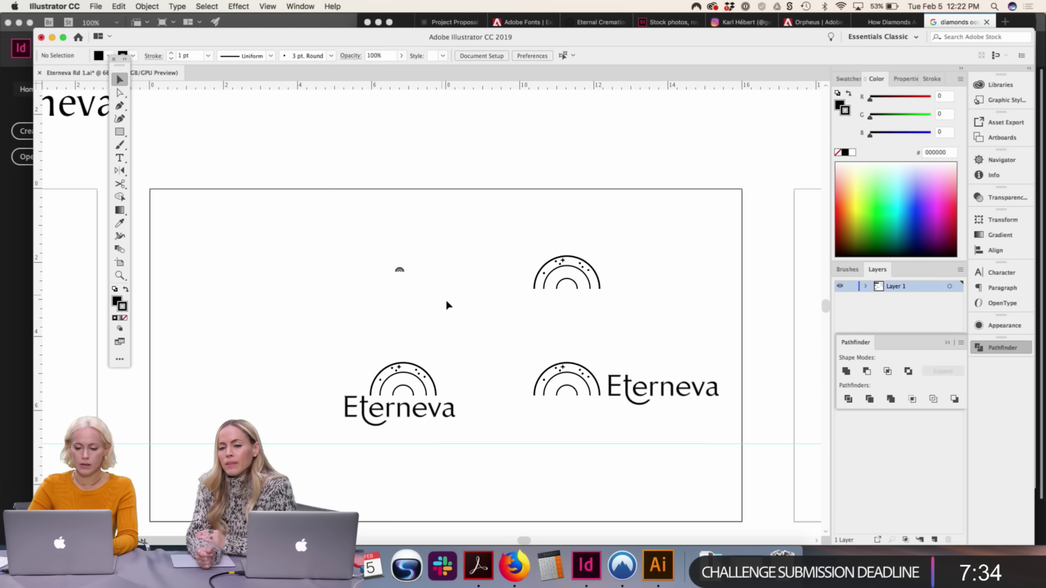
Place a copy of the REMEMBER REMARKABLY tagline below the side-by-side logo
drag(446, 303, 396, 271)
scroll(547, 469, up, 3)
drag(486, 104, 656, 496)
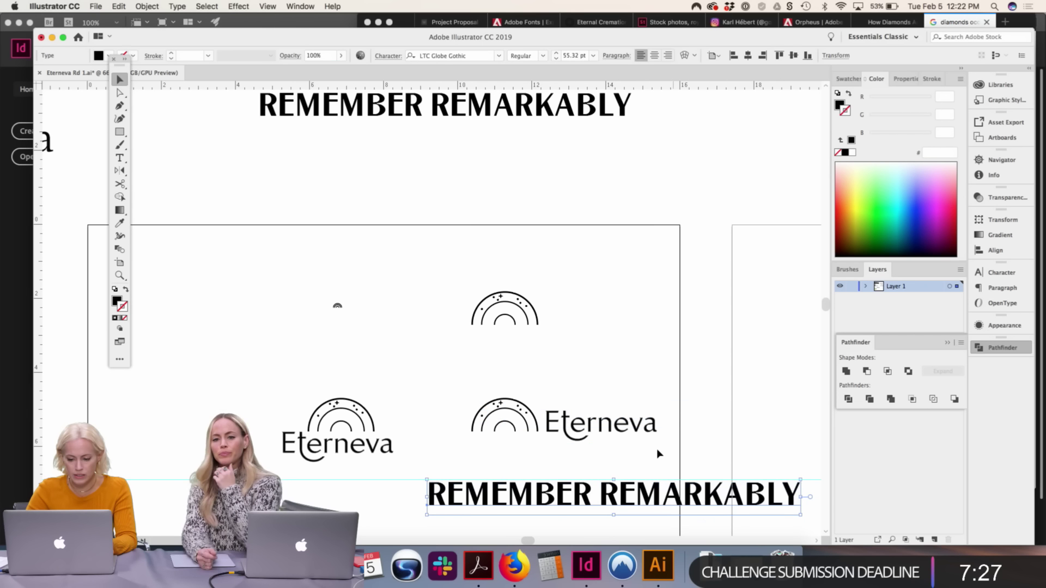
Search the font list for "frank" and "mallor" as alternatives for the tagline copy
click(444, 56)
text(frank)
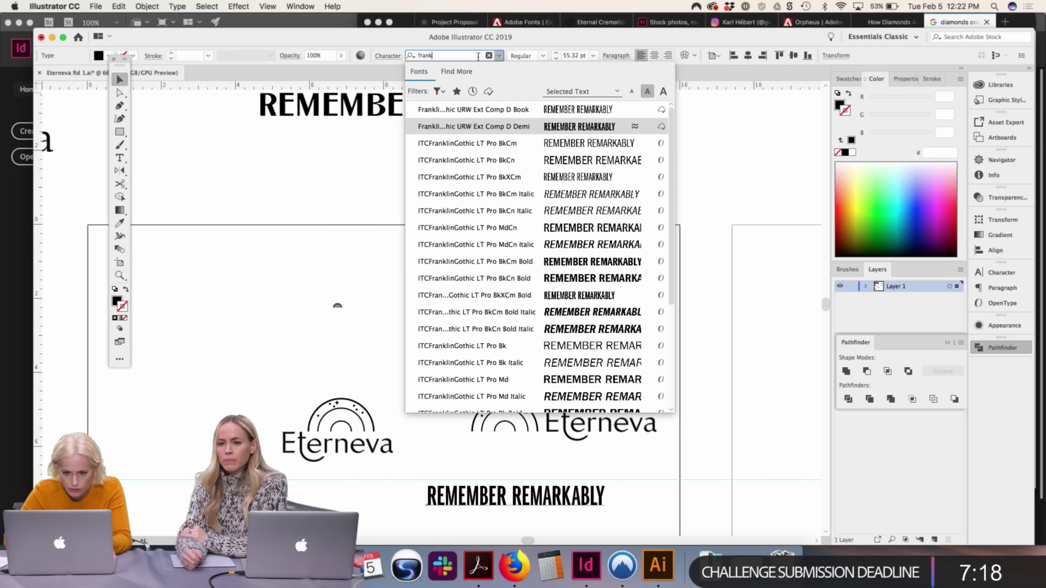
click(457, 59)
text(mallor)
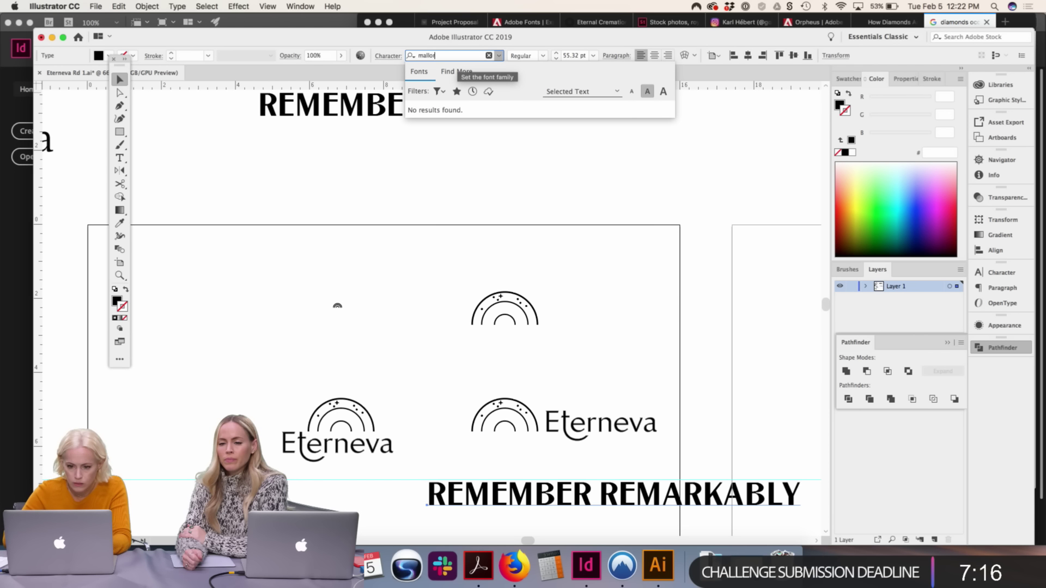
key(BackSpace)
key(BackSpace)
key(BackSpace)
key(BackSpace)
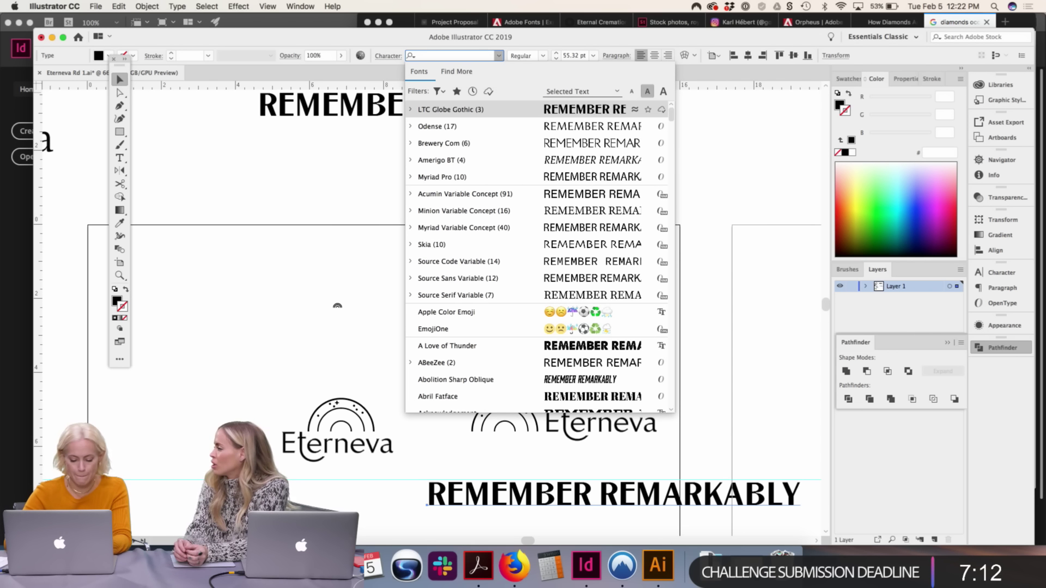
Browse the full font list and set the tagline copy in Gotham Book
scroll(477, 252, down, 5)
scroll(477, 252, down, 10)
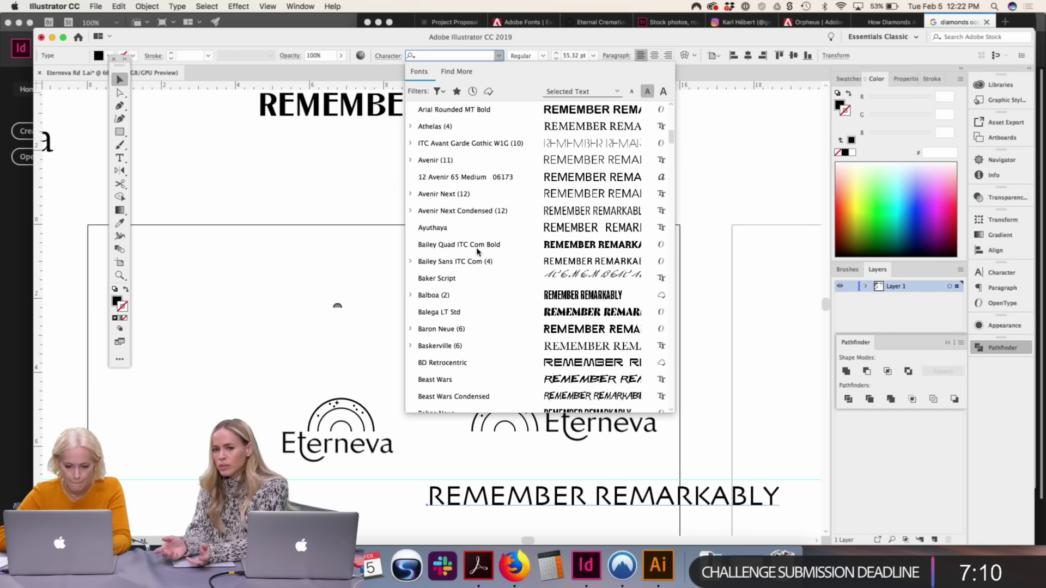
scroll(477, 252, down, 10)
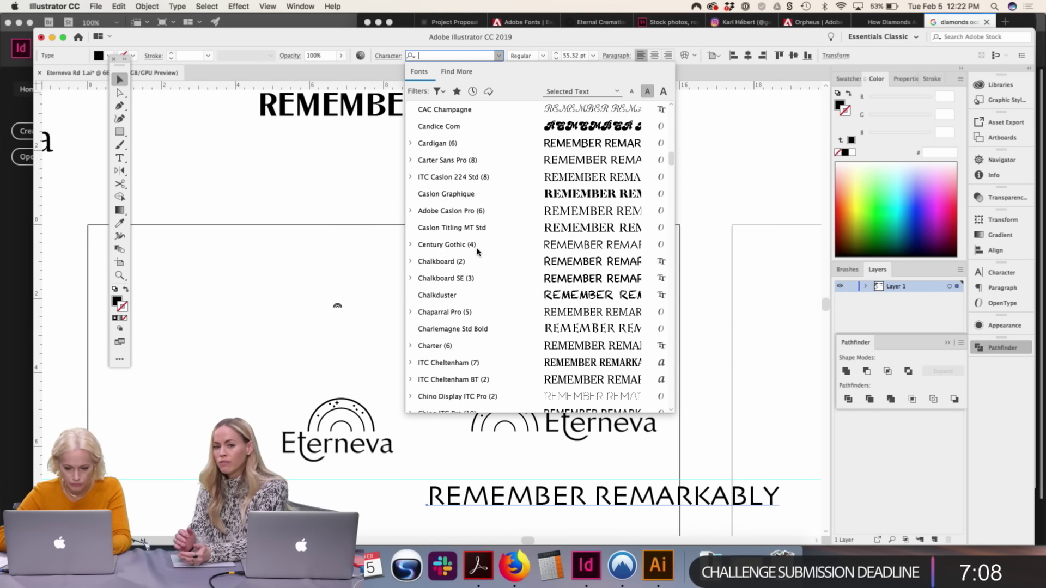
scroll(477, 251, down, 10)
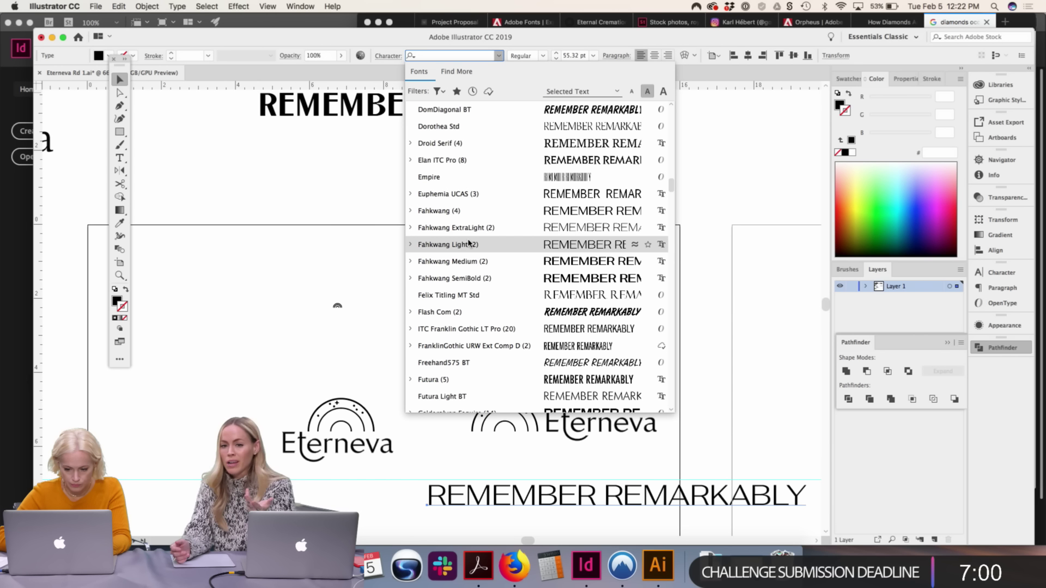
scroll(469, 243, down, 10)
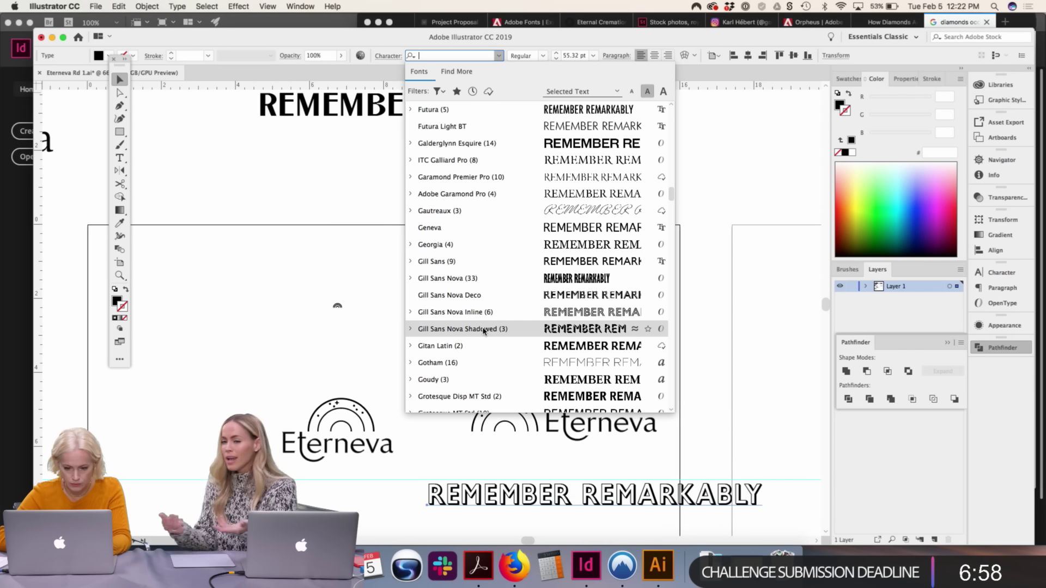
click(411, 363)
scroll(505, 365, down, 4)
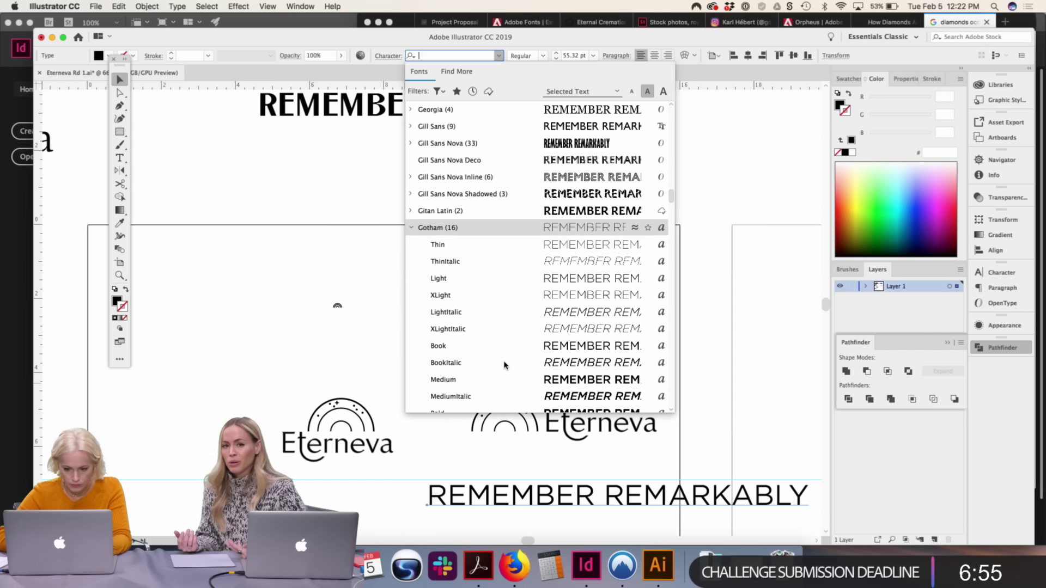
click(477, 346)
Set the tagline copy's tracking to 60 and scale the text down slightly to 53.77 pt
key(super+0)
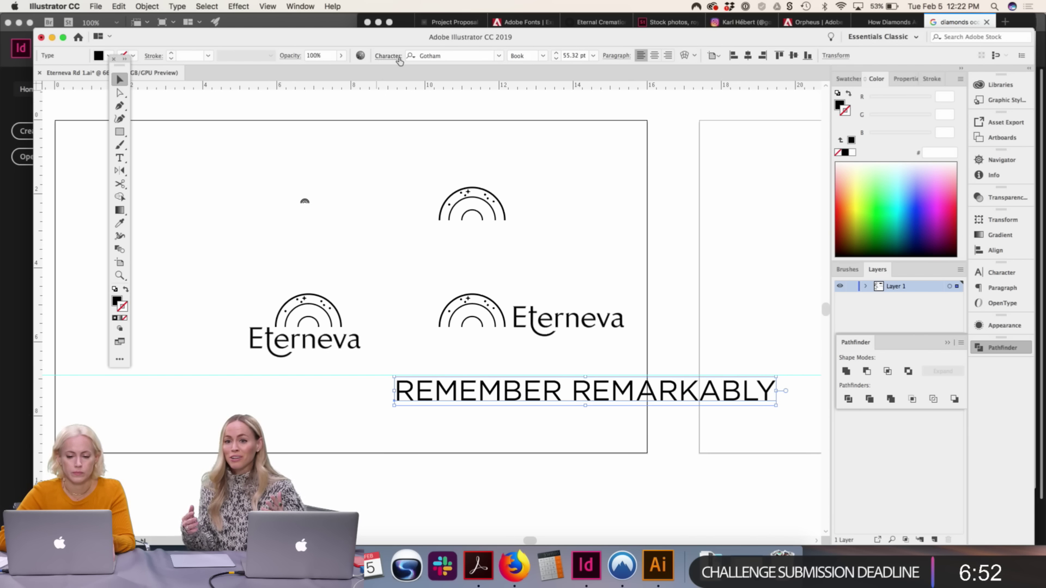
click(380, 57)
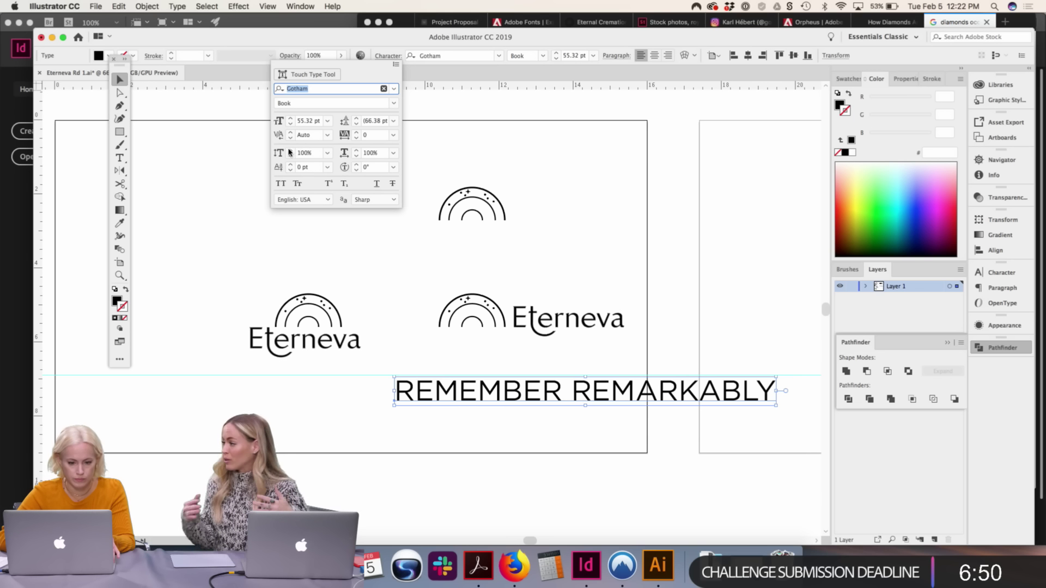
click(356, 133)
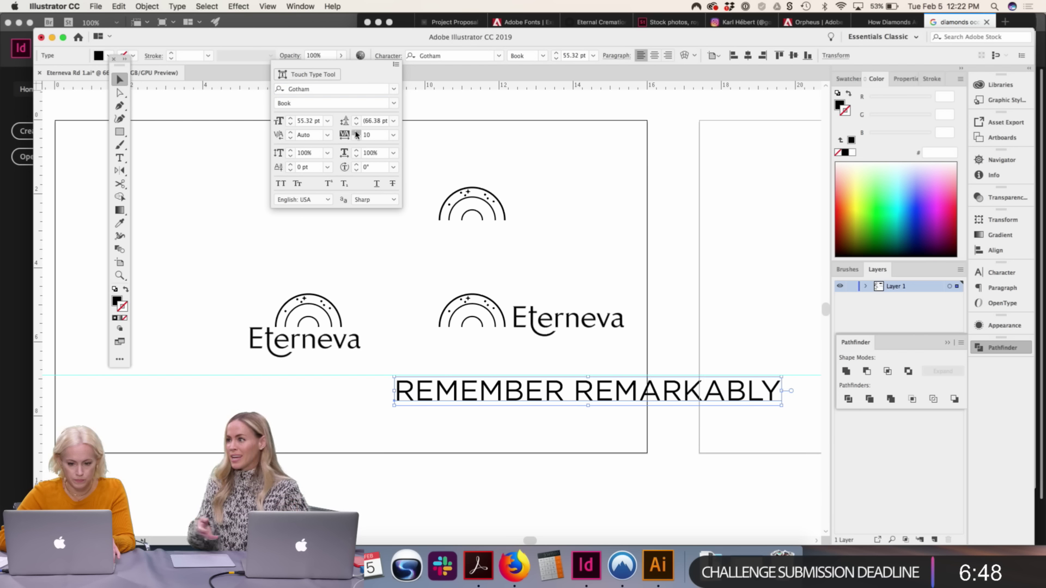
click(356, 133)
scroll(642, 368, down, 3)
scroll(643, 369, right, 4)
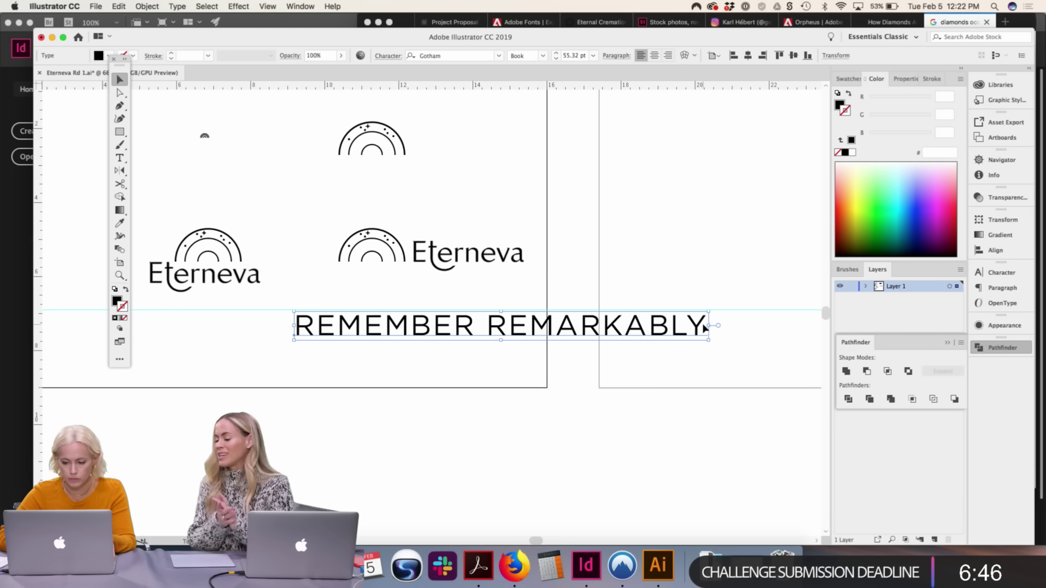
drag(708, 325, 703, 304)
Increase the tagline copy's tracking to 120
click(388, 57)
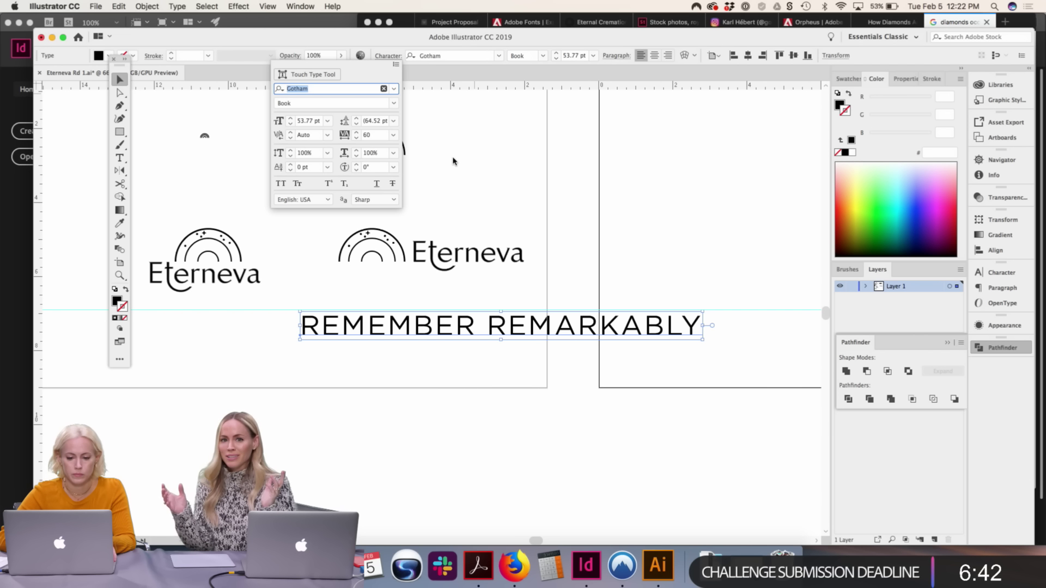
key(alt+Right)
key(alt+Right)
key(alt+Right)
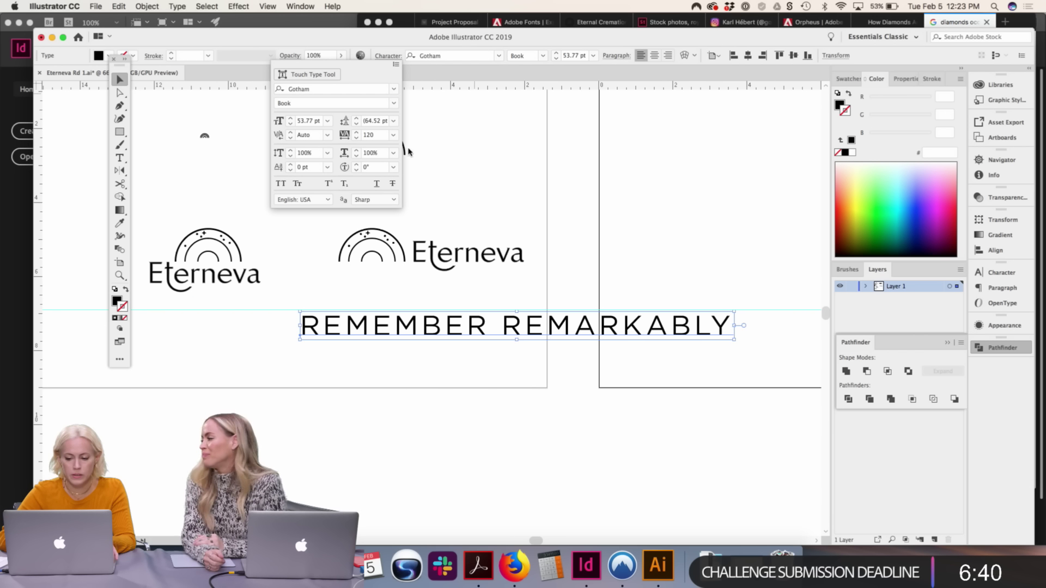
click(537, 172)
click(504, 322)
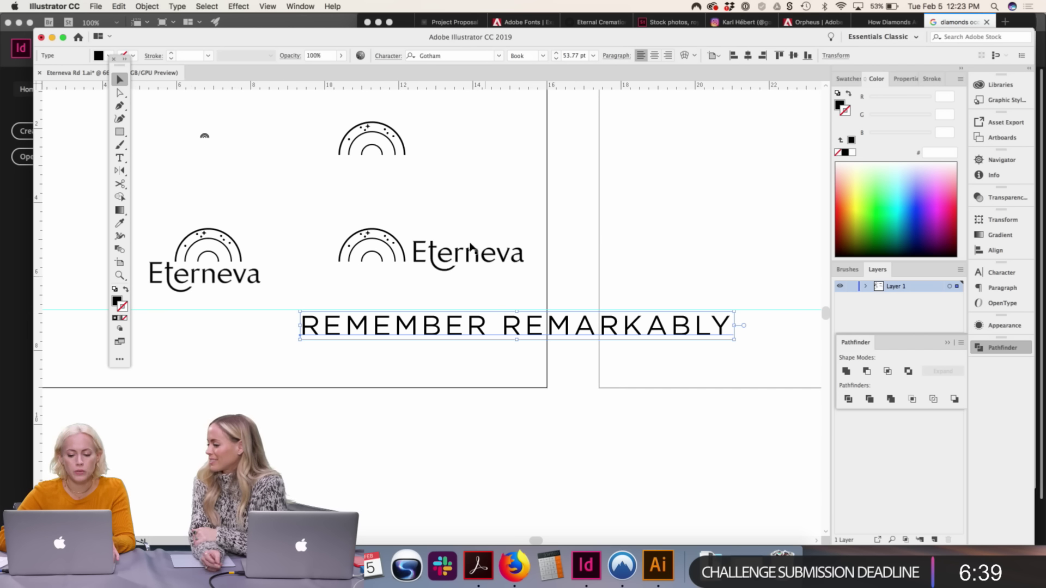
click(387, 55)
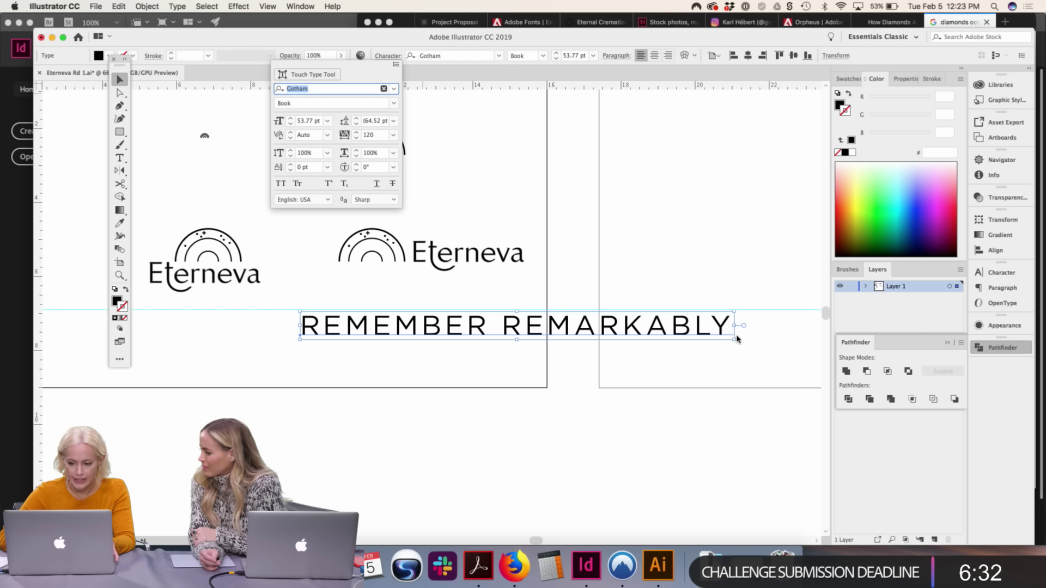
key(Escape)
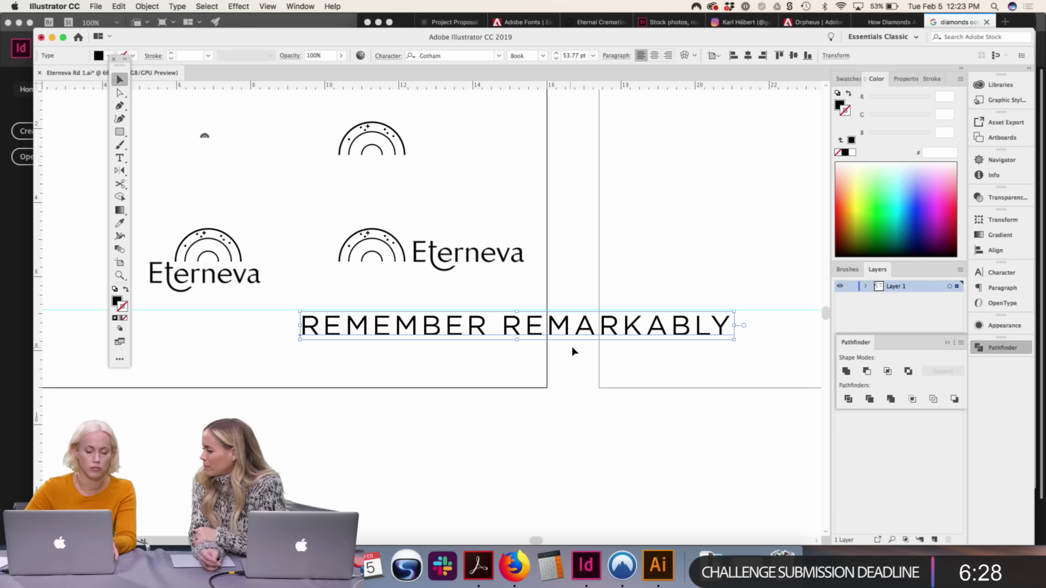
Set the kerning at the end of REMARKABLY in the tagline to -170
double_click(733, 331)
double_click(729, 324)
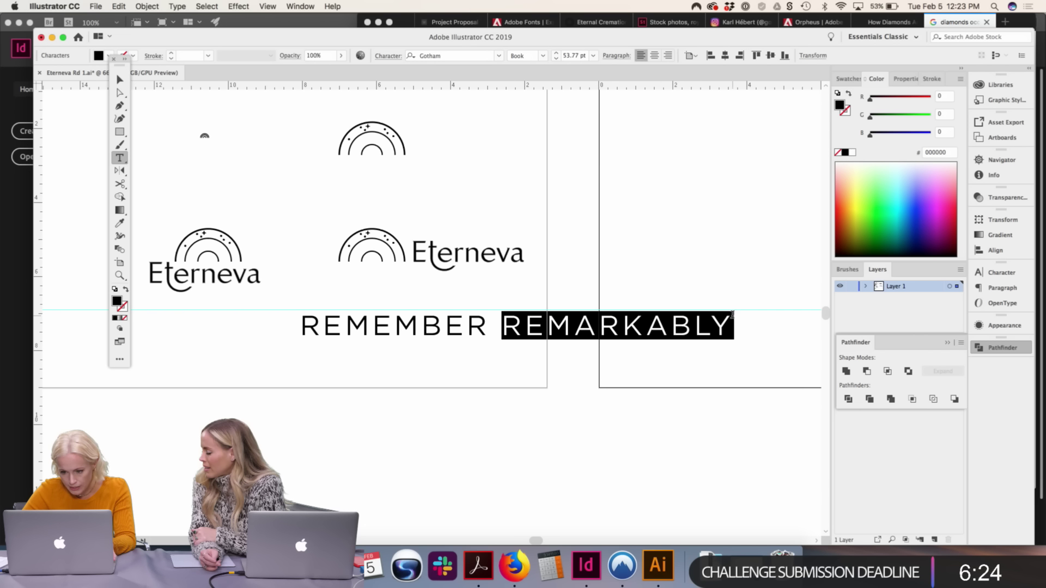
click(732, 316)
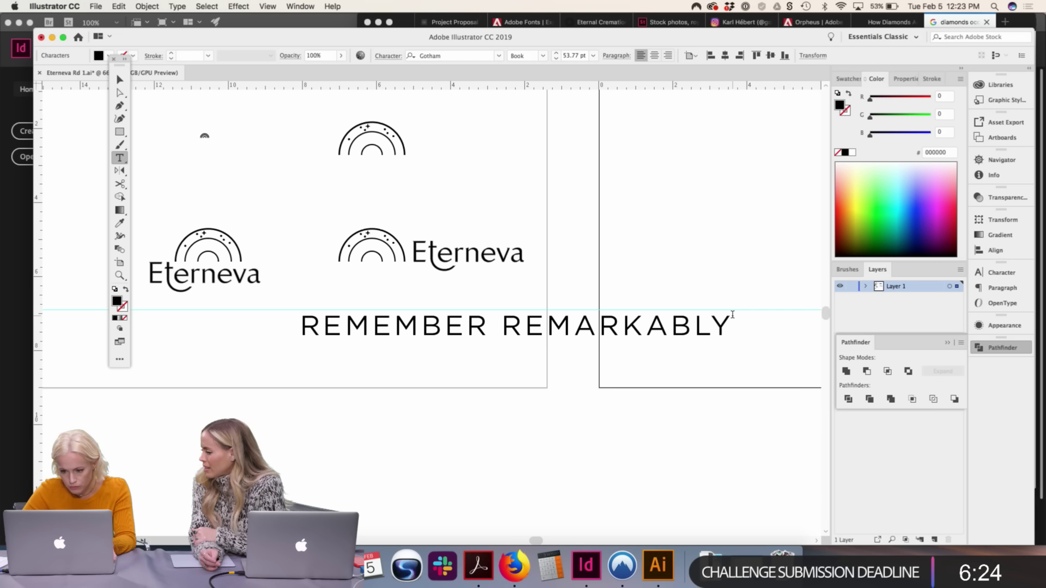
click(387, 55)
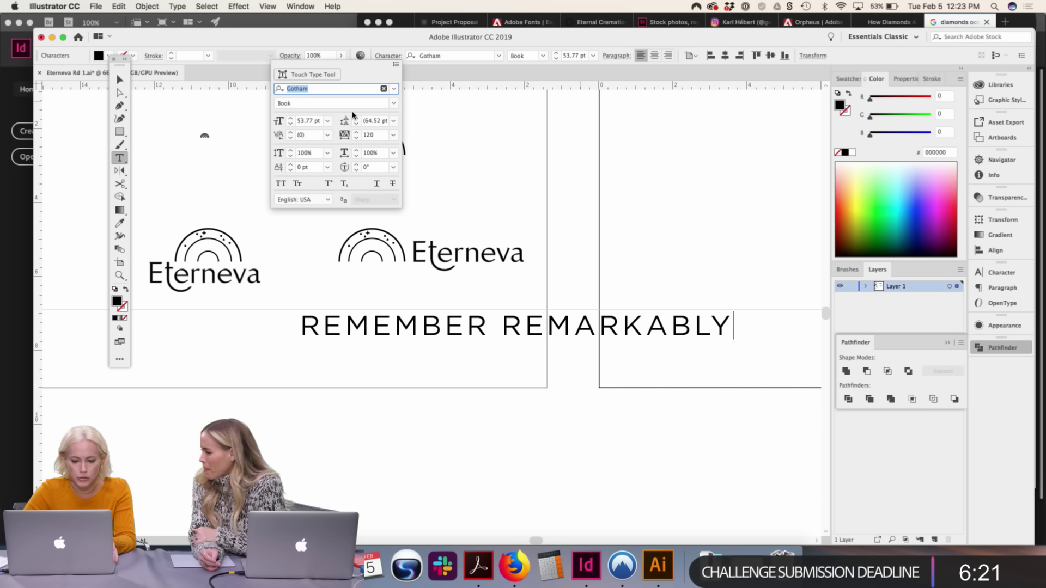
click(291, 139)
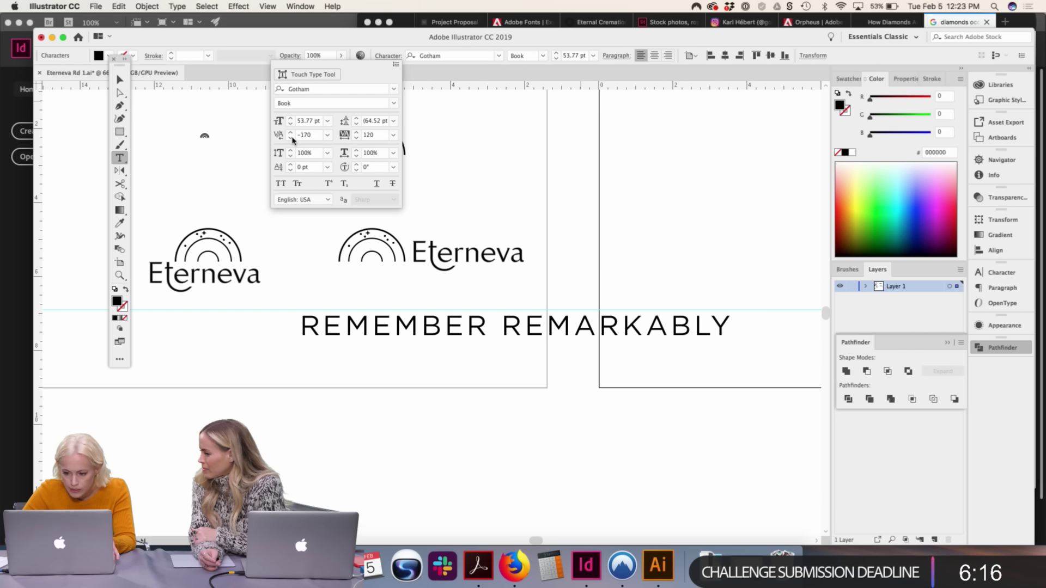
click(719, 331)
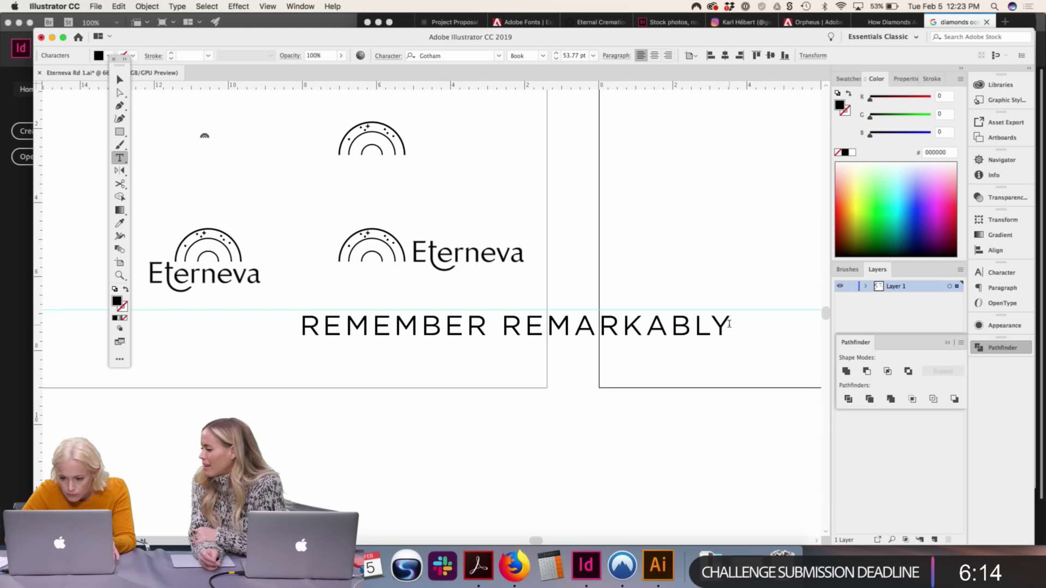
super+click(728, 328)
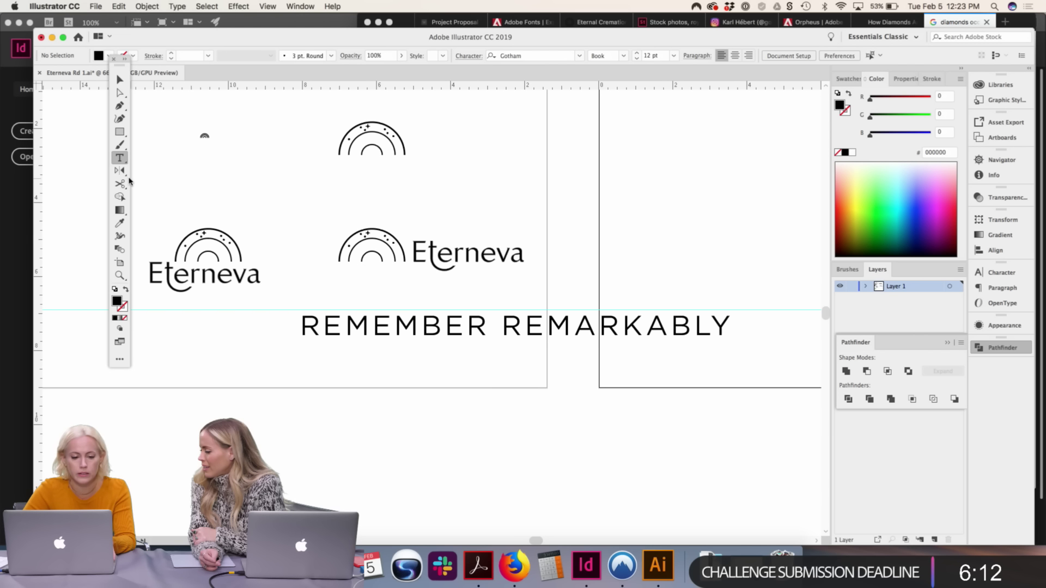
Duplicate the REMEMBER REMARKABLY tagline directly above the original and clear the copy's kerning value
click(119, 80)
drag(551, 271, 187, 249)
key(super+equal)
key(super+equal)
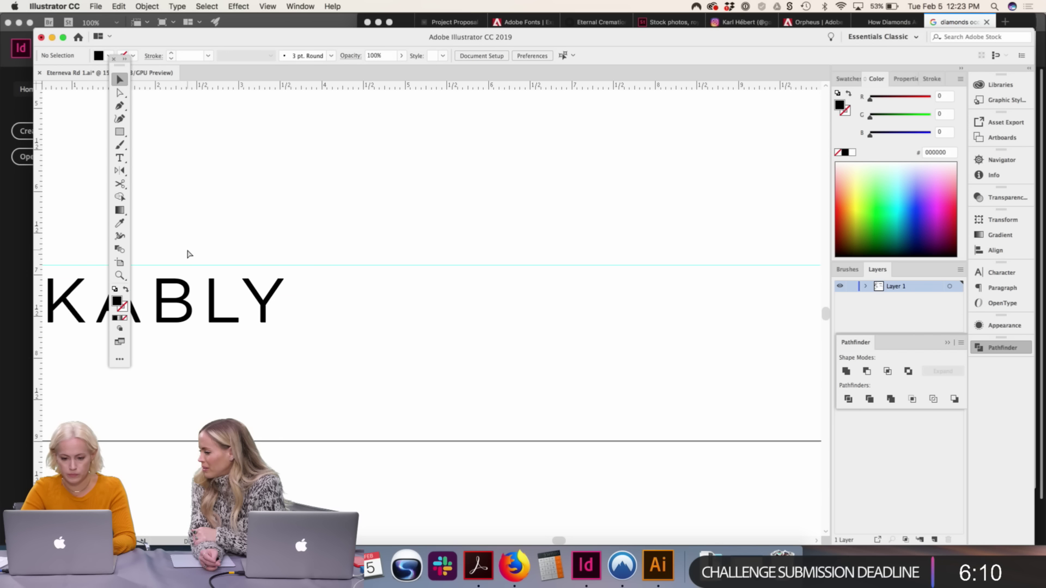
click(237, 300)
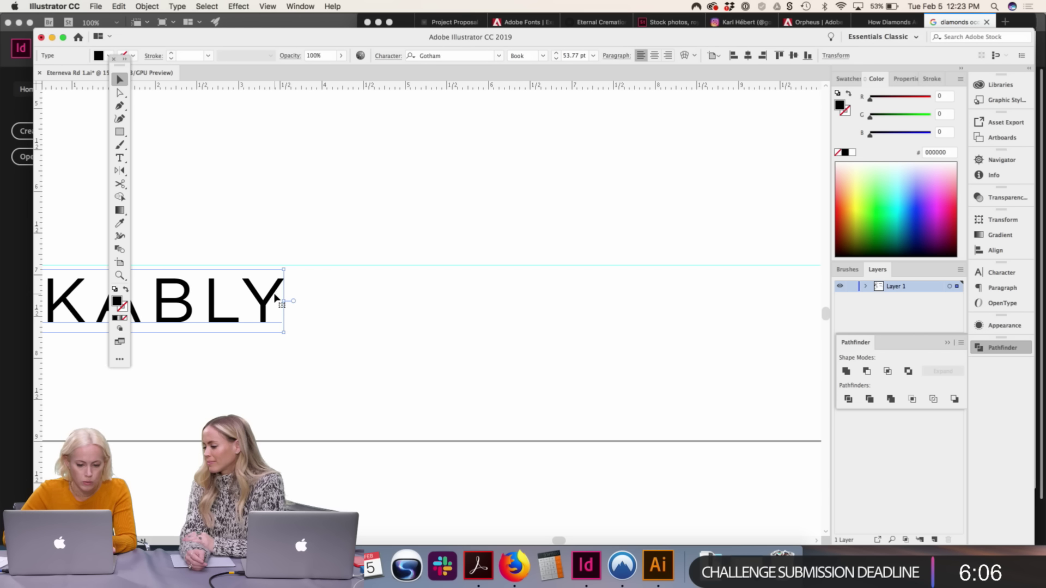
drag(275, 297, 275, 213)
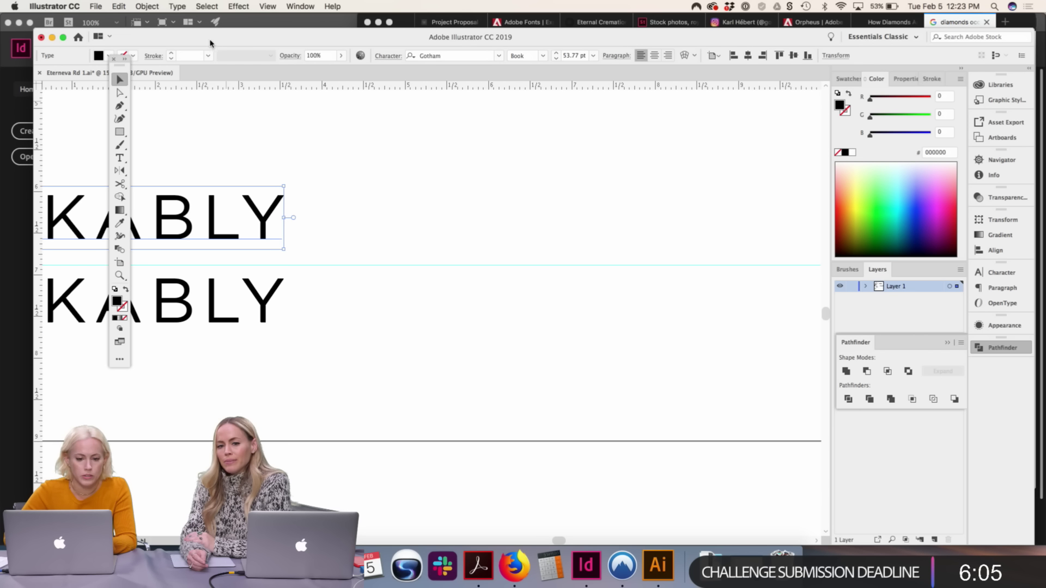
click(388, 56)
double_click(308, 135)
key(BackSpace)
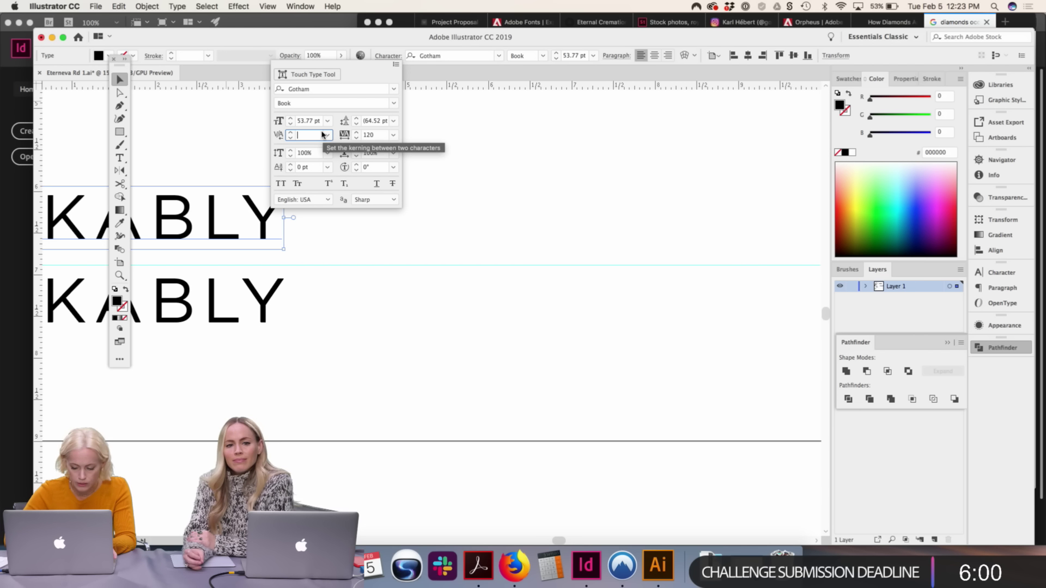
key(Return)
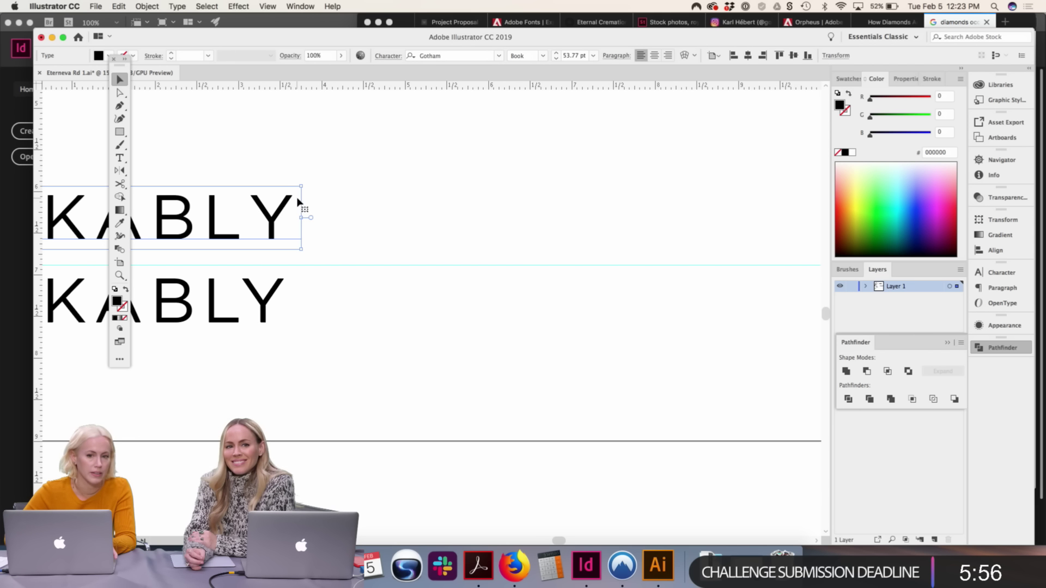
Compare the letter spacing of the two taglines and delete the upper copy
scroll(299, 204, left, 5)
key(t)
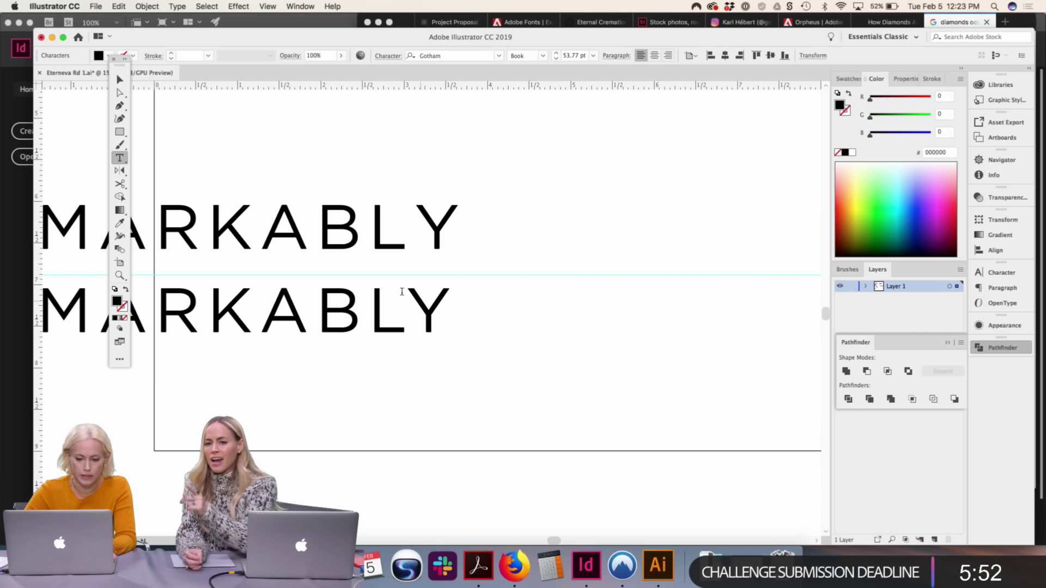
click(119, 79)
scroll(533, 240, left, 5)
scroll(544, 243, up, 1)
click(551, 246)
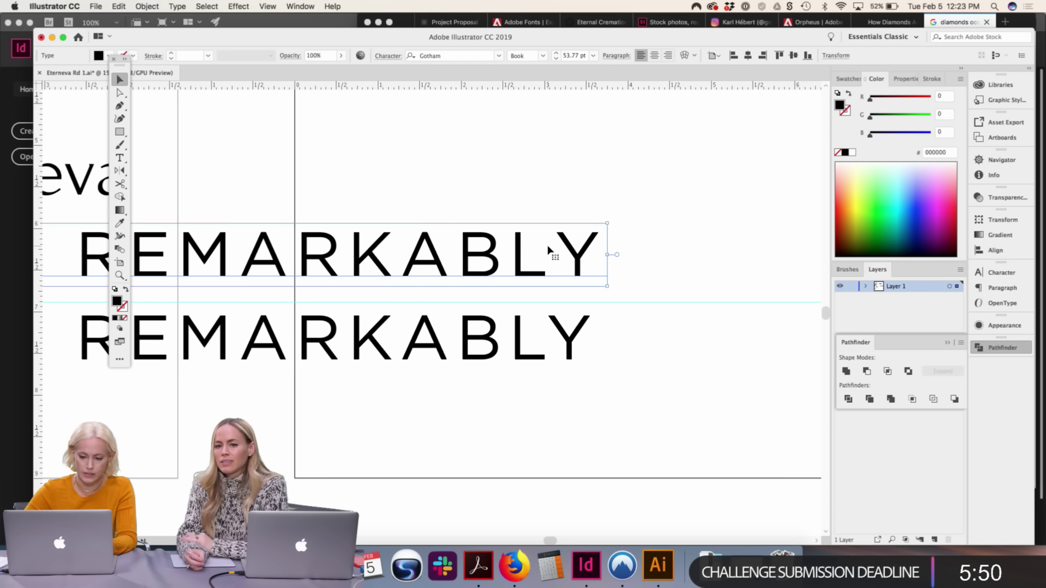
key(Delete)
Scale the remaining REMEMBER REMARKABLY tagline down to 26.06 pt
scroll(518, 284, left, 3)
click(467, 348)
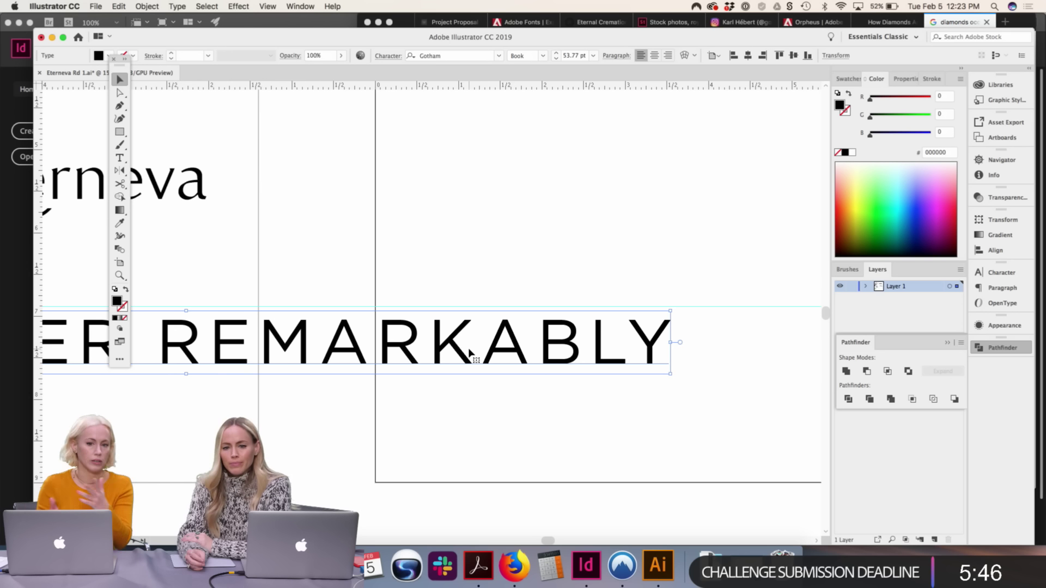
drag(469, 353, 658, 394)
key(super+z)
key(super+minus)
key(super+minus)
key(super+minus)
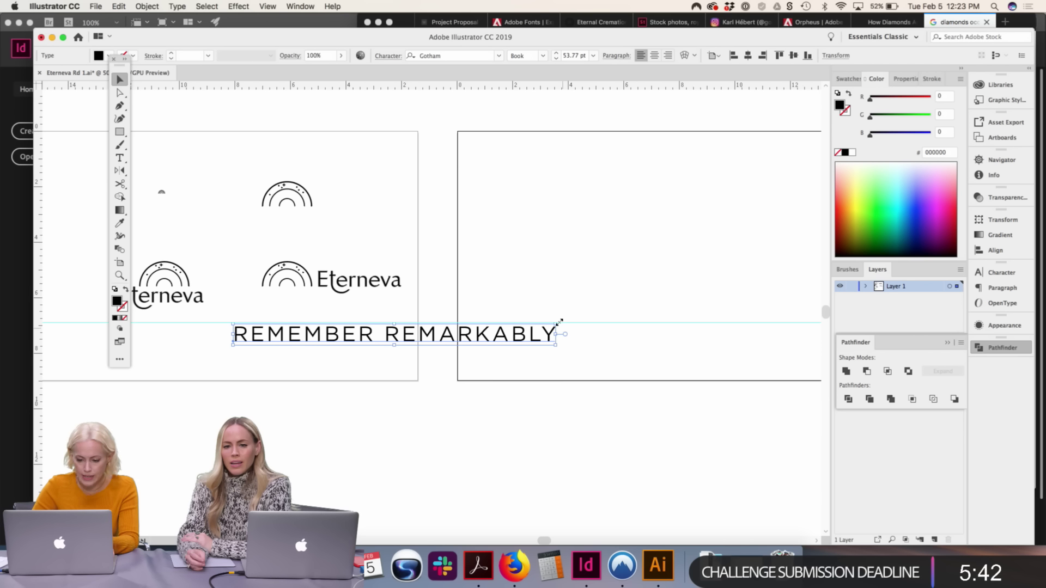
drag(560, 332, 464, 339)
key(super+plus)
key(super+plus)
key(super+plus)
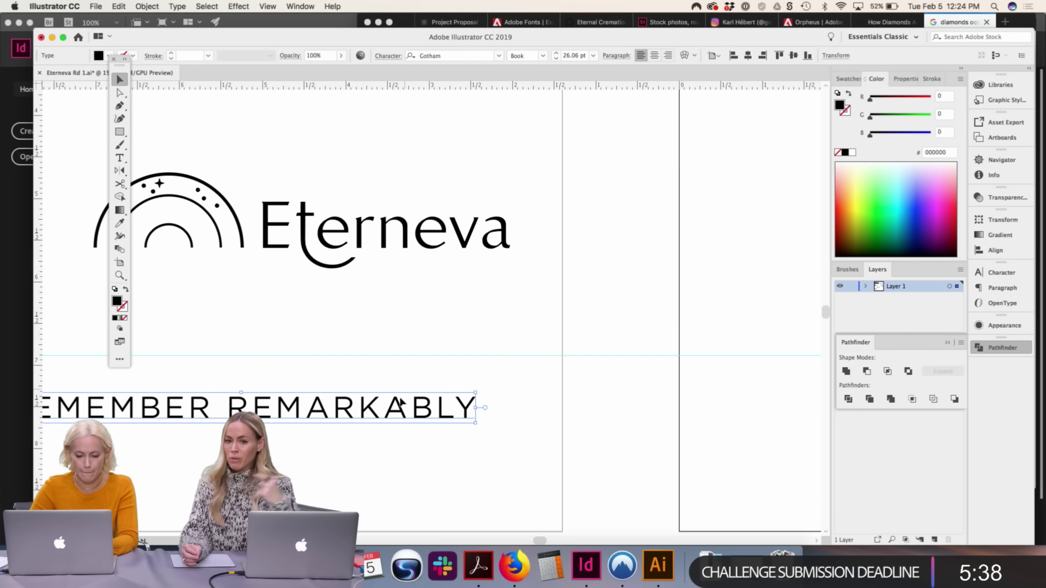
Move the tagline under the side-by-side logo and scale it to match the width of the Eterneva wordmark
drag(381, 419, 423, 296)
scroll(423, 296, left, 5)
scroll(423, 296, up, 2)
click(292, 316)
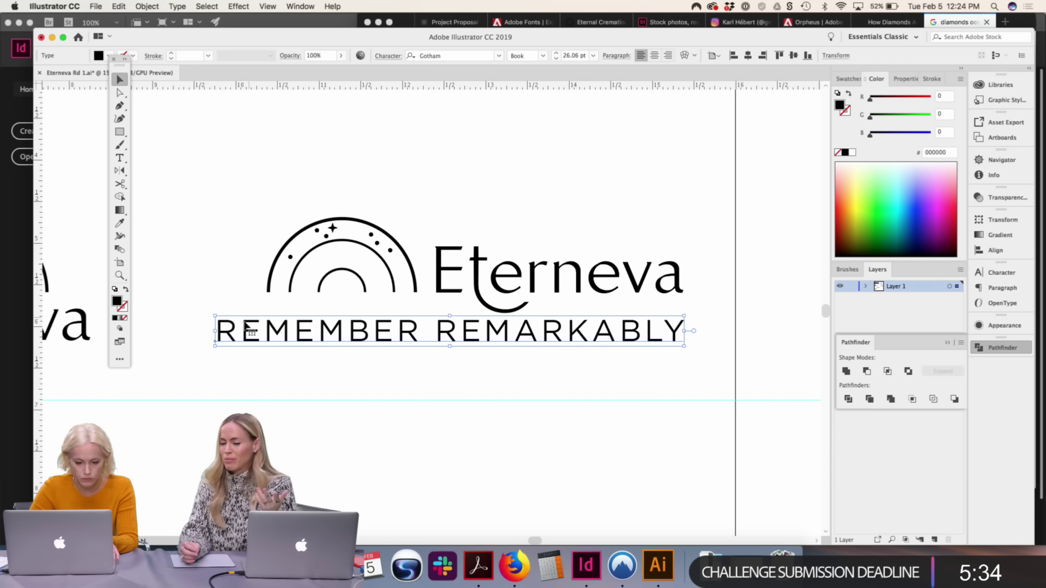
drag(216, 331, 436, 334)
click(474, 401)
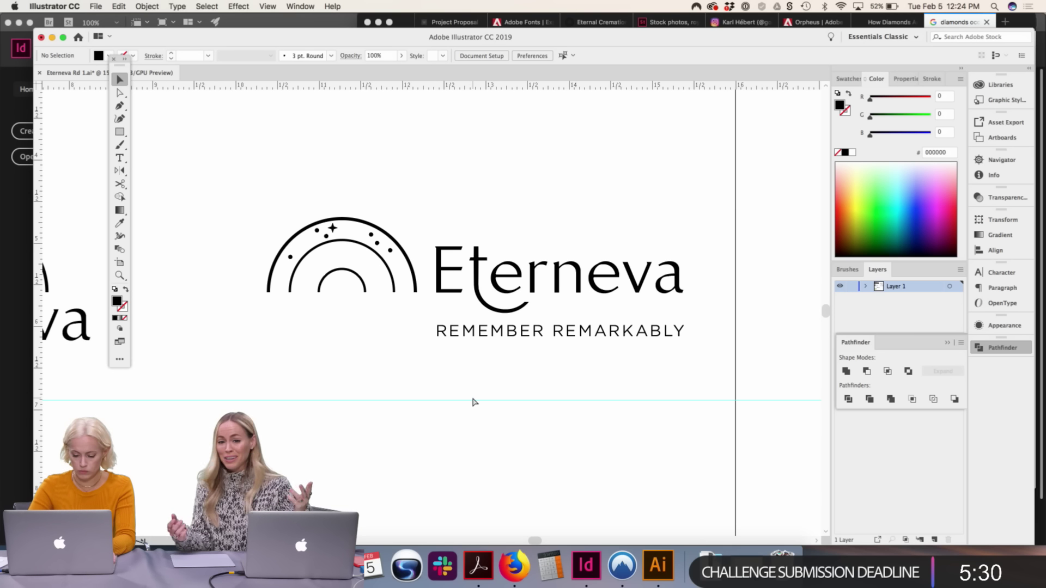
Copy the tagline beneath the stacked logo at 11.47 pt and raise the arch slightly above the wordmark
key(super+minus)
key(super+minus)
drag(472, 401, 560, 420)
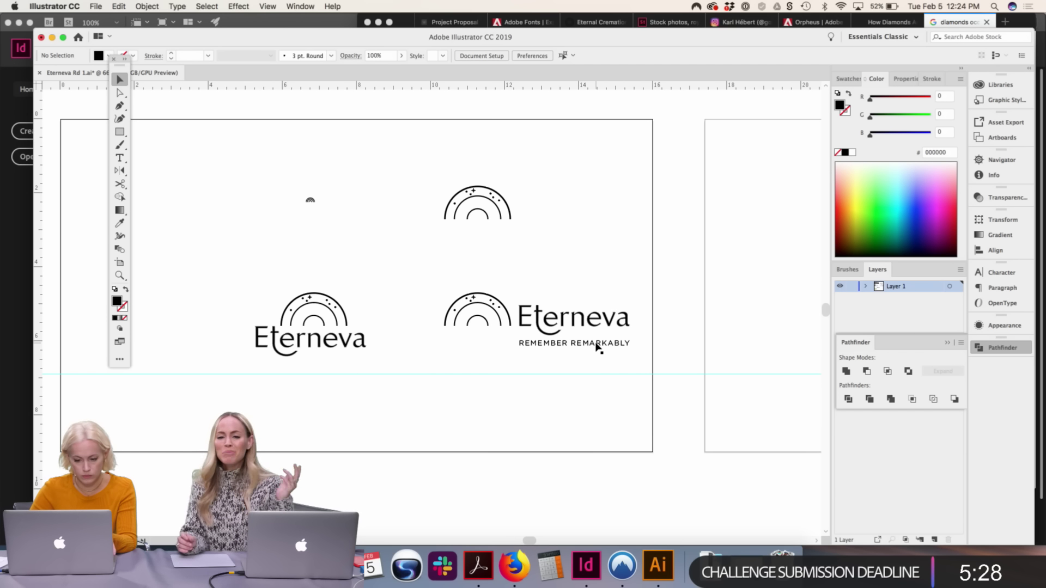
drag(597, 344, 310, 364)
click(367, 390)
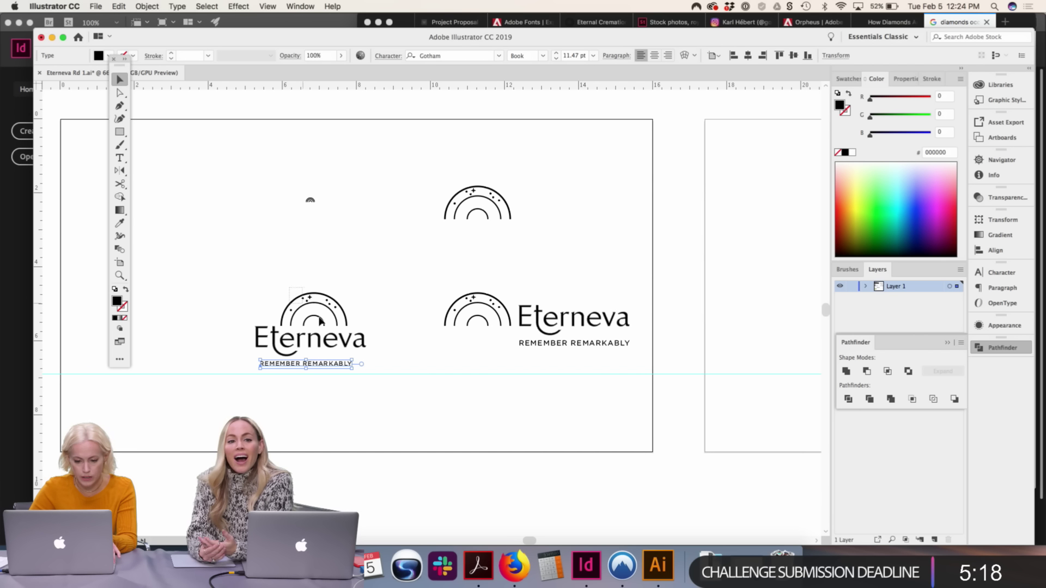
click(345, 322)
click(373, 373)
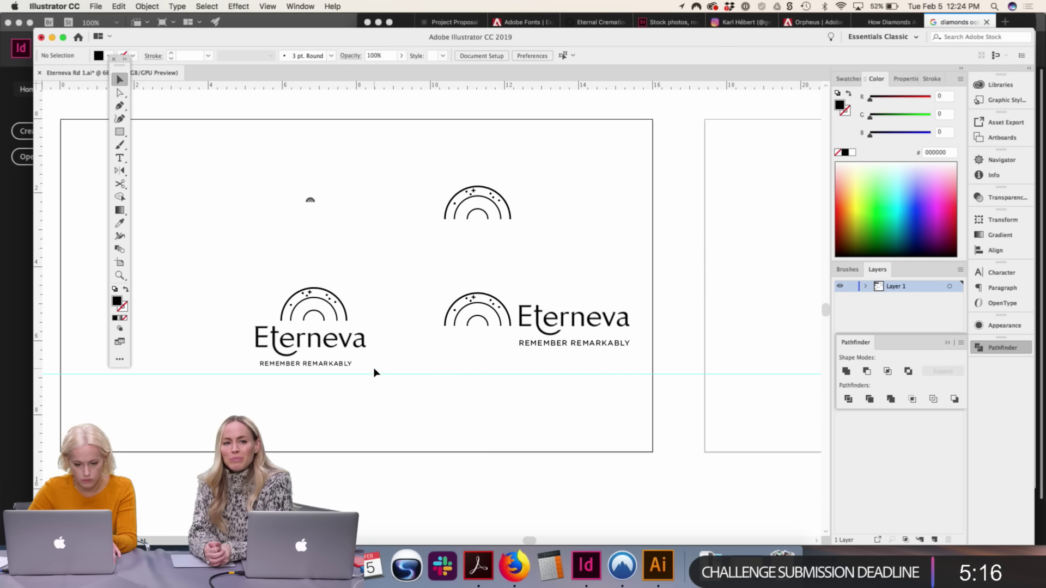
Shift the stacked logo's Eterneva wordmark slightly right and re-center its tagline underneath
click(363, 348)
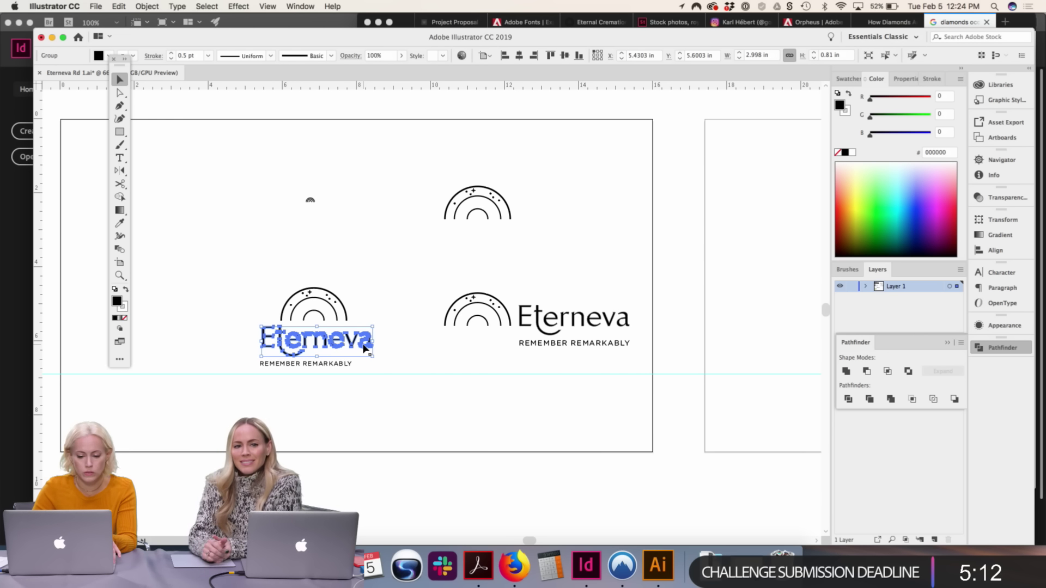
click(378, 385)
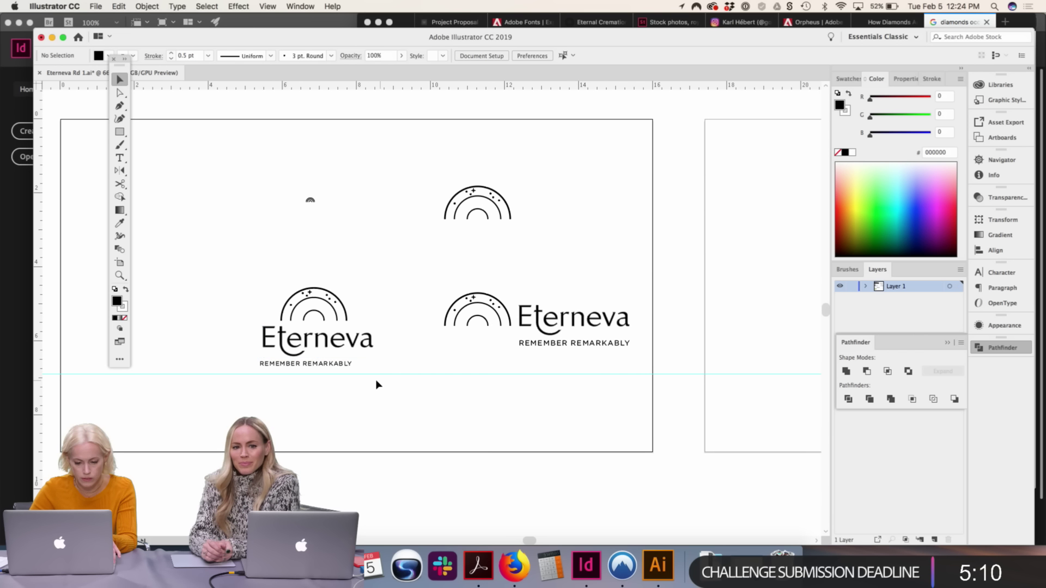
drag(338, 368, 348, 367)
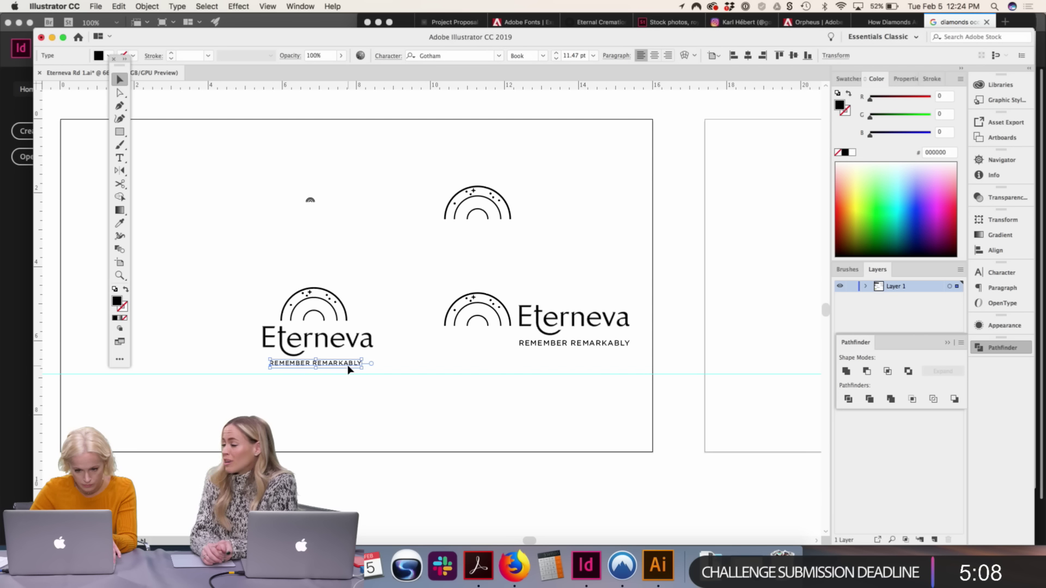
click(365, 404)
drag(365, 403, 252, 263)
click(287, 240)
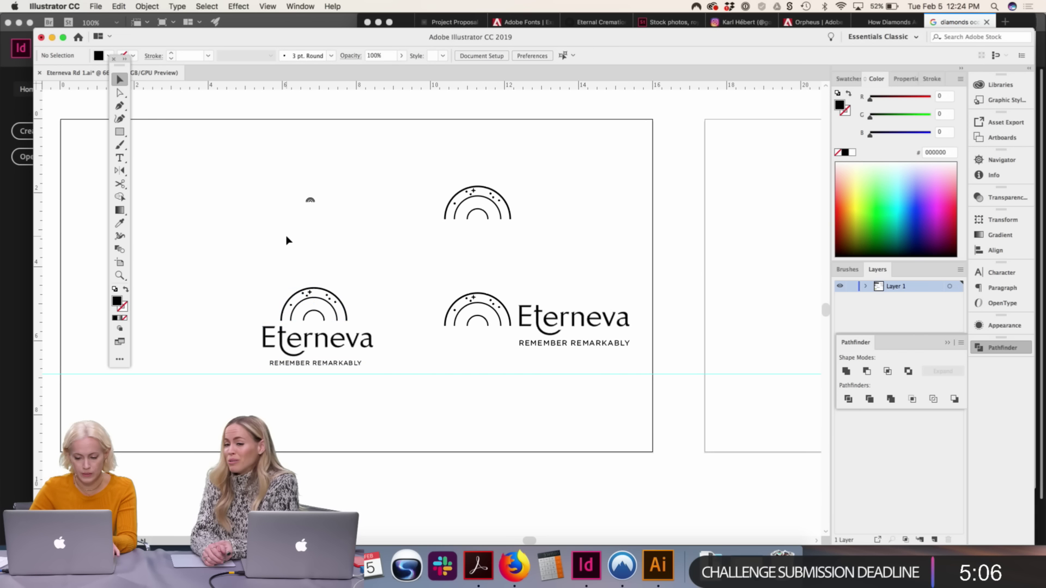
Move all the logo variations left together to center the group on the artboard
drag(632, 434, 207, 168)
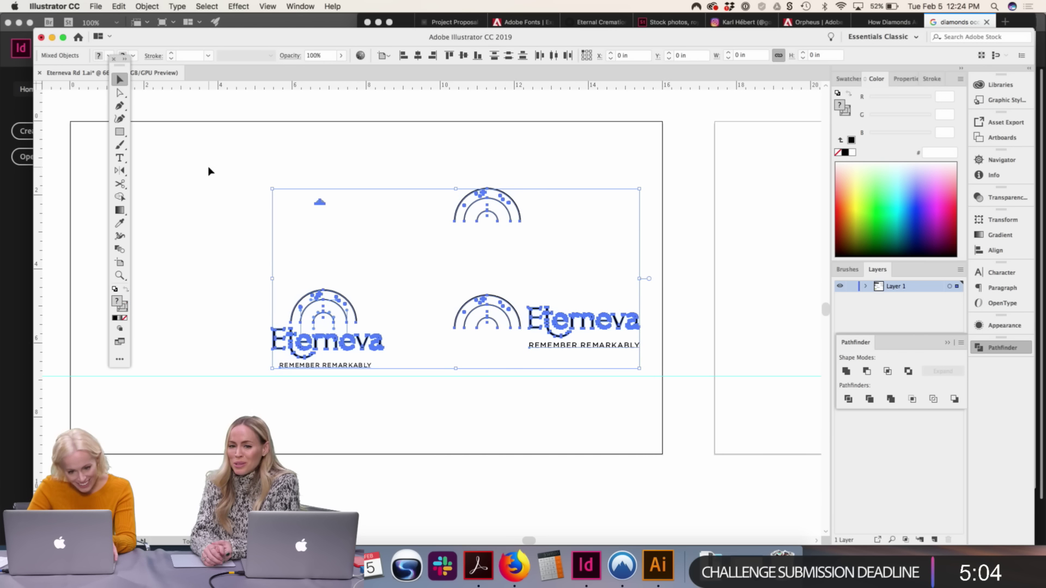
key(shift+Left)
key(shift+Left)
key(shift+Left)
key(shift+Left)
key(shift+Left)
key(shift+Left)
key(shift+Left)
key(shift+Left)
key(shift+Left)
key(shift+Left)
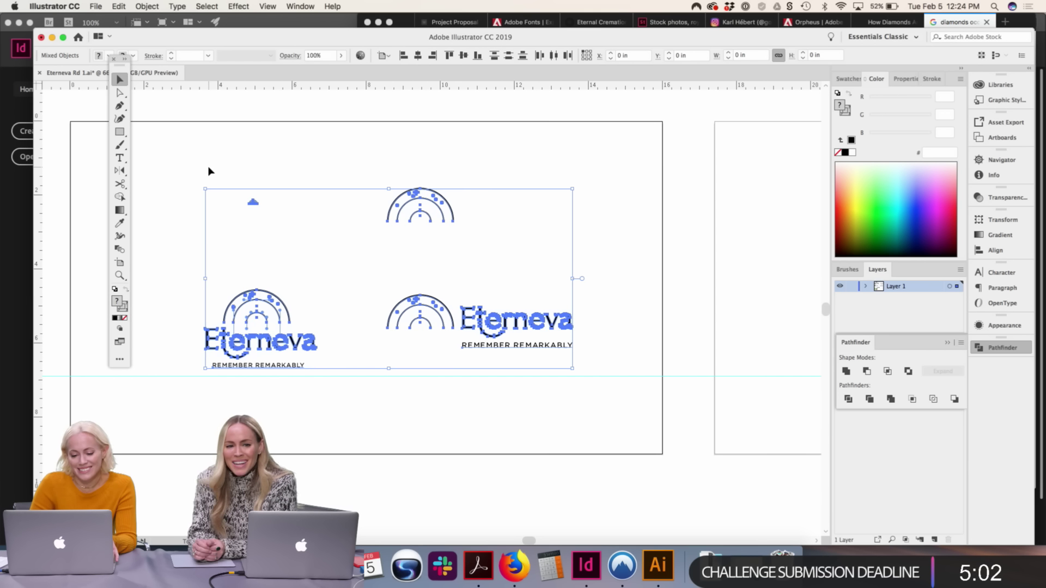
click(623, 249)
drag(443, 285, 512, 283)
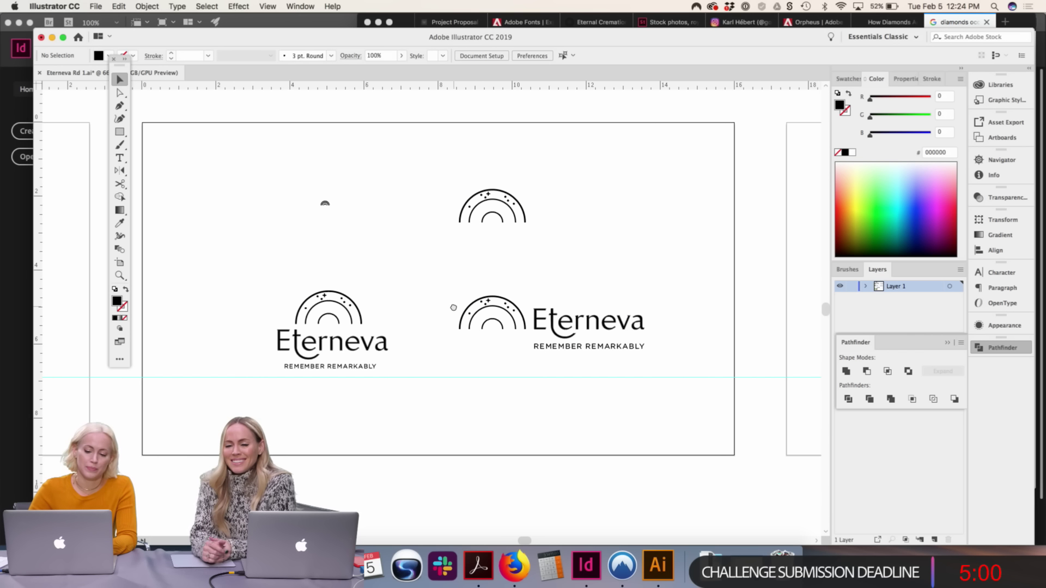
Duplicate the large standalone arch symbol to its right, level with the original
click(479, 197)
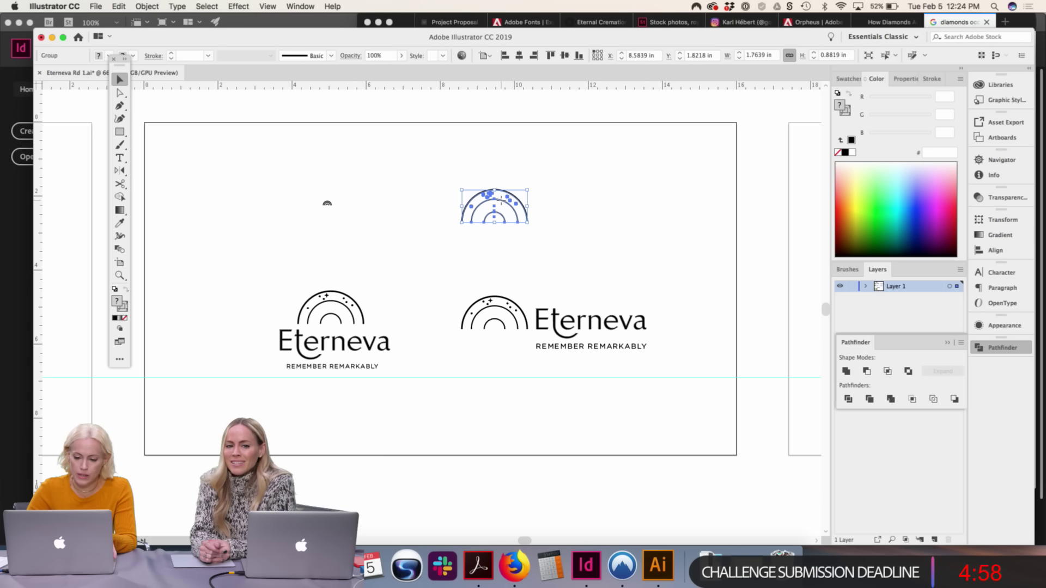
drag(501, 198, 627, 211)
drag(656, 261, 411, 388)
click(512, 268)
Draw a black-filled circle about 1.96 in wide, centered on the base of the duplicated arch
key(super+equal)
drag(120, 132, 177, 146)
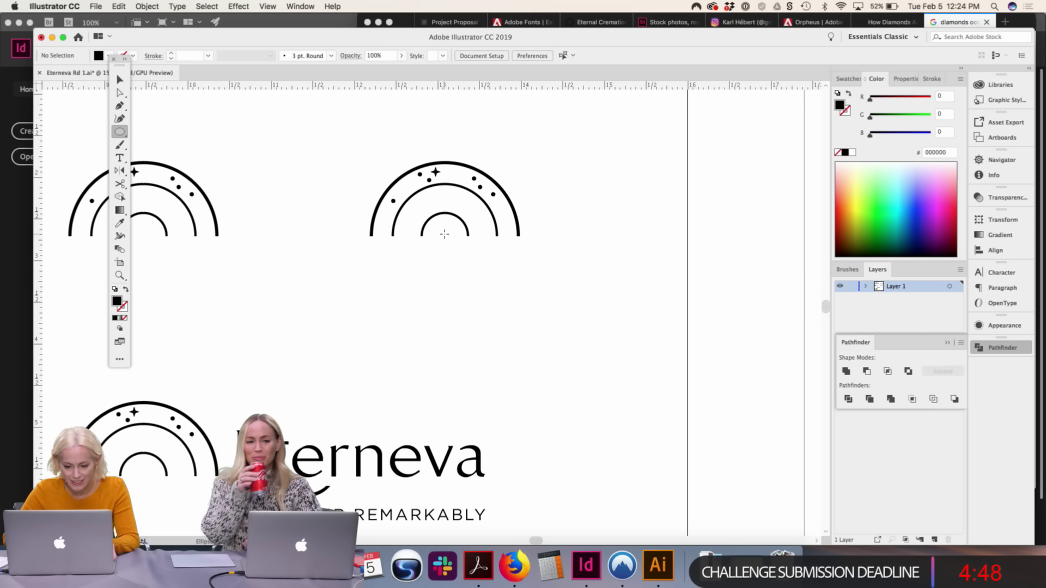
drag(445, 234, 527, 315)
key(v)
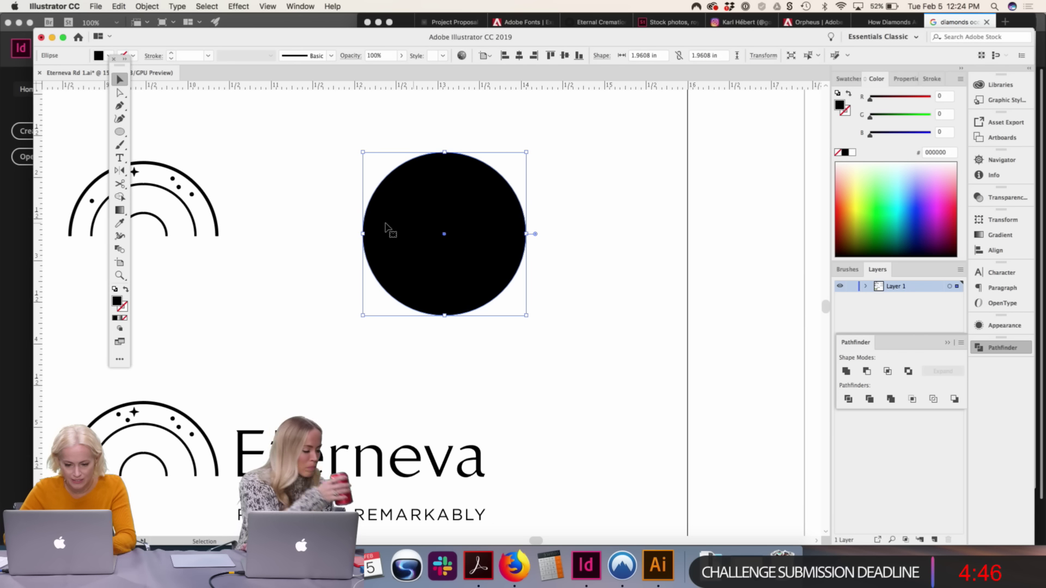
Turn the circle into a text path with 12 pt Gotham Book placeholder text running around the arch
drag(120, 158, 161, 171)
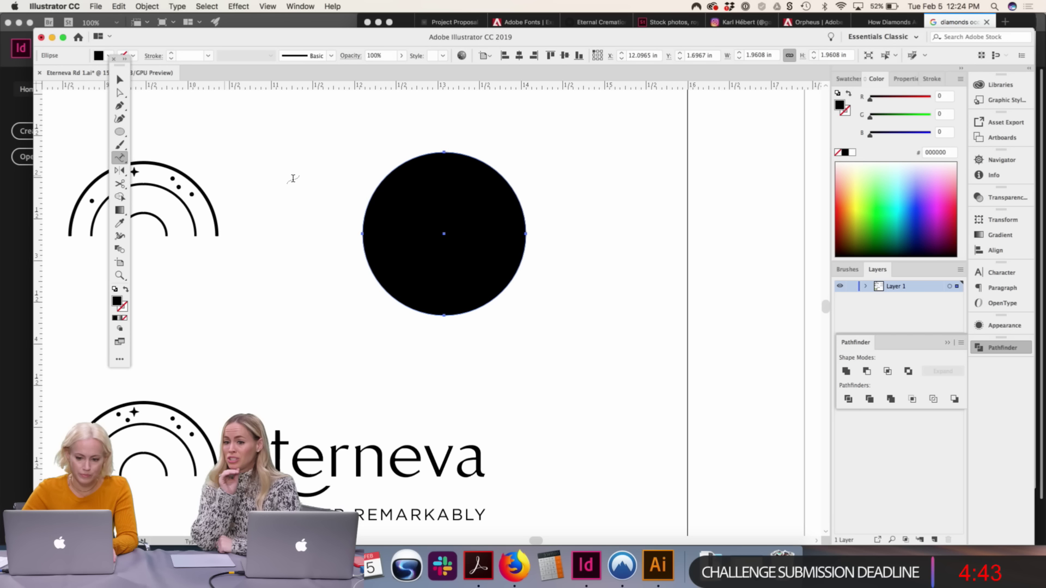
click(367, 209)
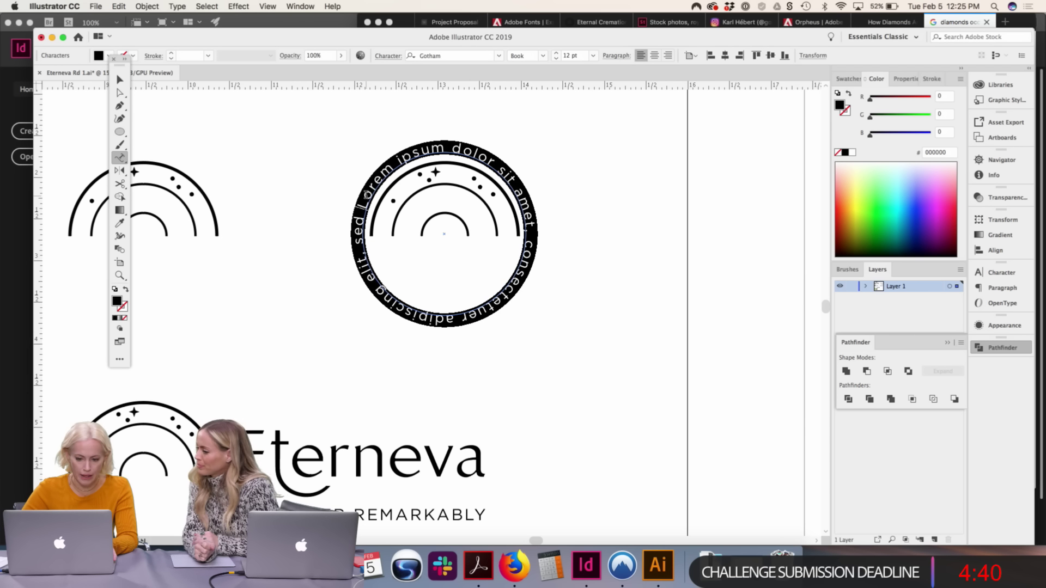
key(Escape)
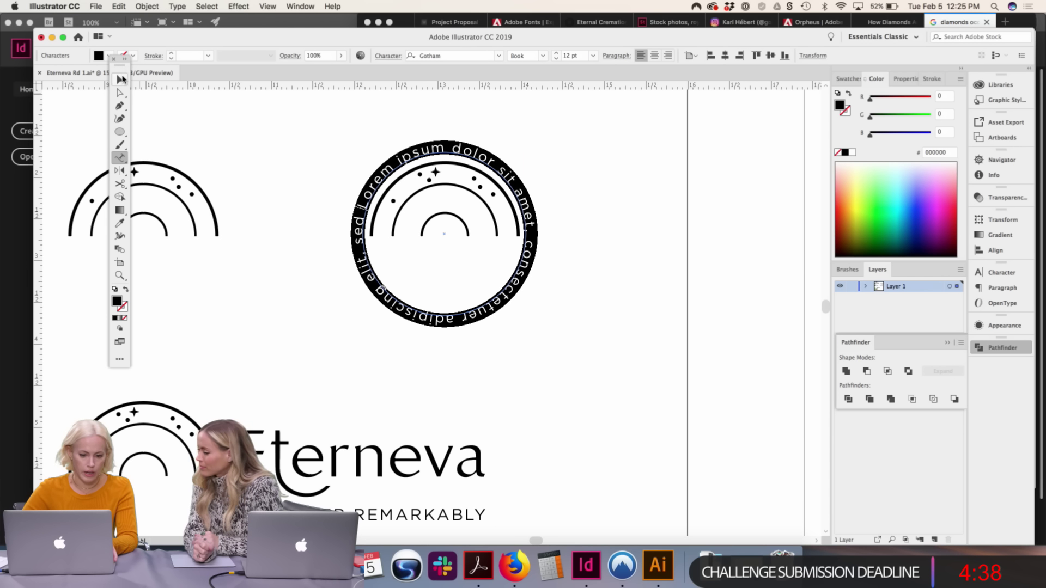
click(321, 140)
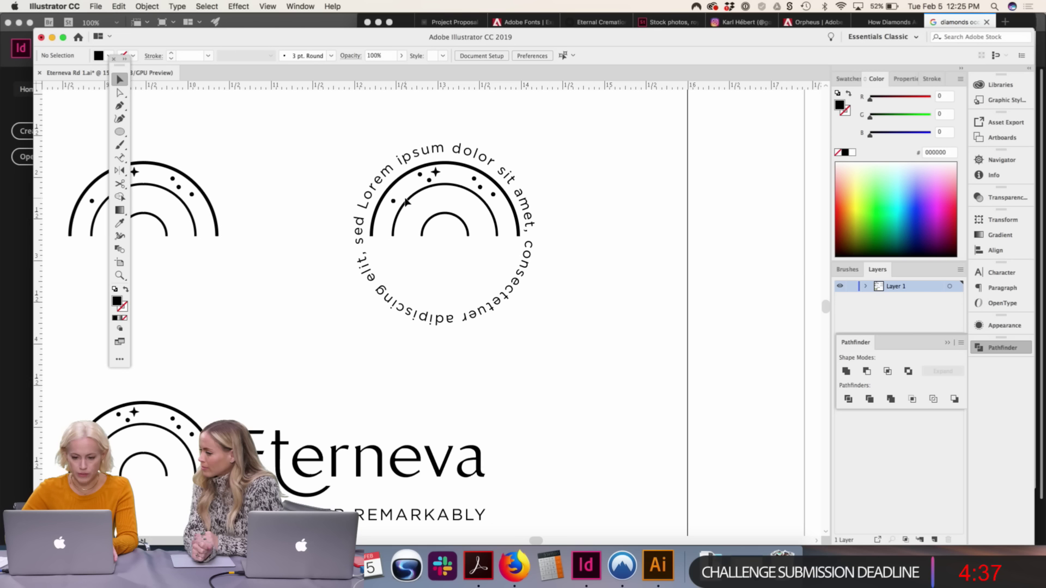
Align the placeholder text circle and the duplicated arch on their horizontal centers
click(436, 178)
shift+click(414, 143)
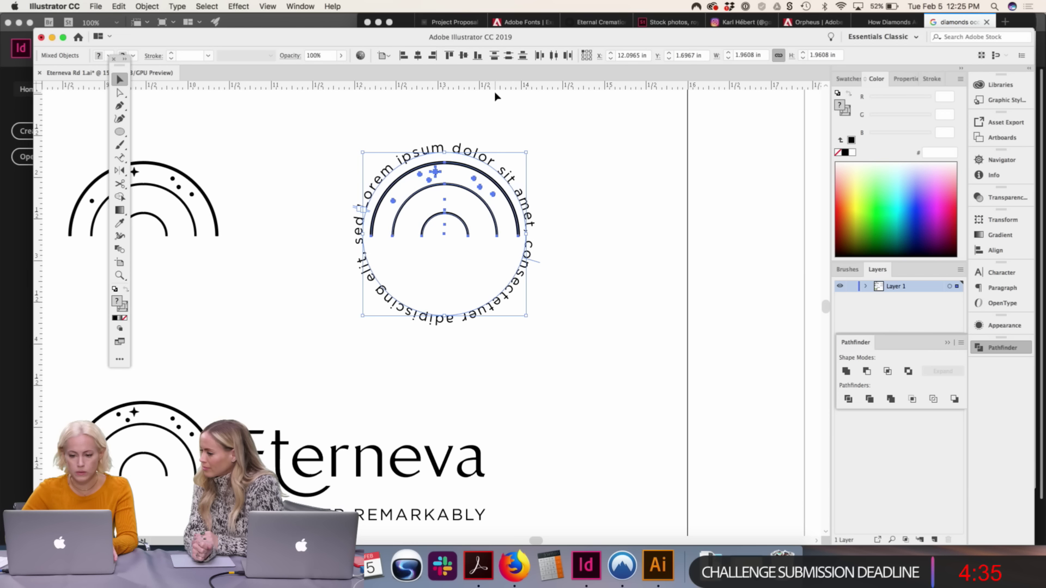
click(417, 55)
drag(239, 110, 413, 160)
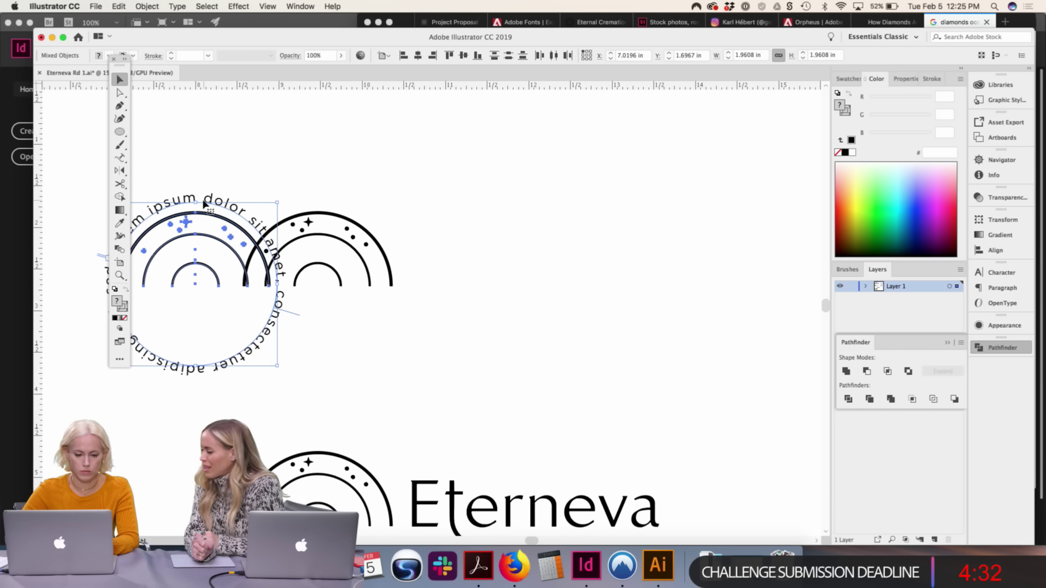
drag(213, 234, 594, 235)
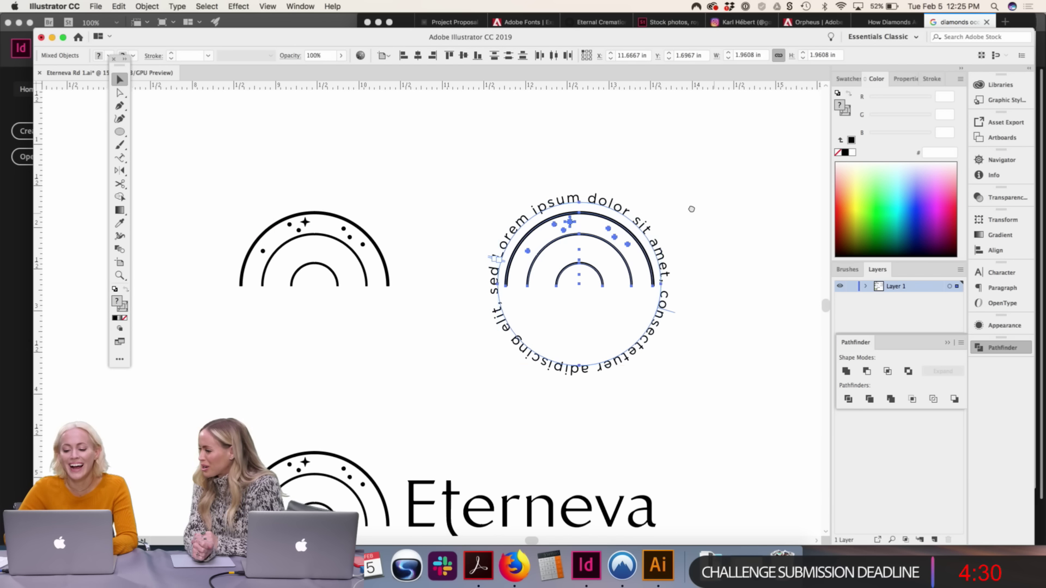
scroll(627, 212, right, 3)
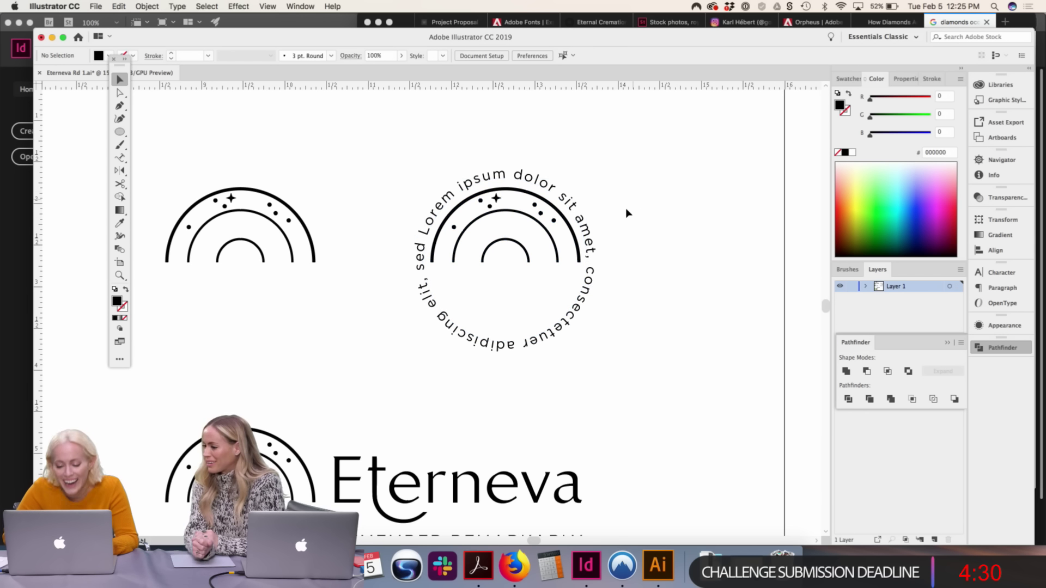
Replace the placeholder text around the circle with REMEMBER REMARKABLY
double_click(585, 233)
key(super+a)
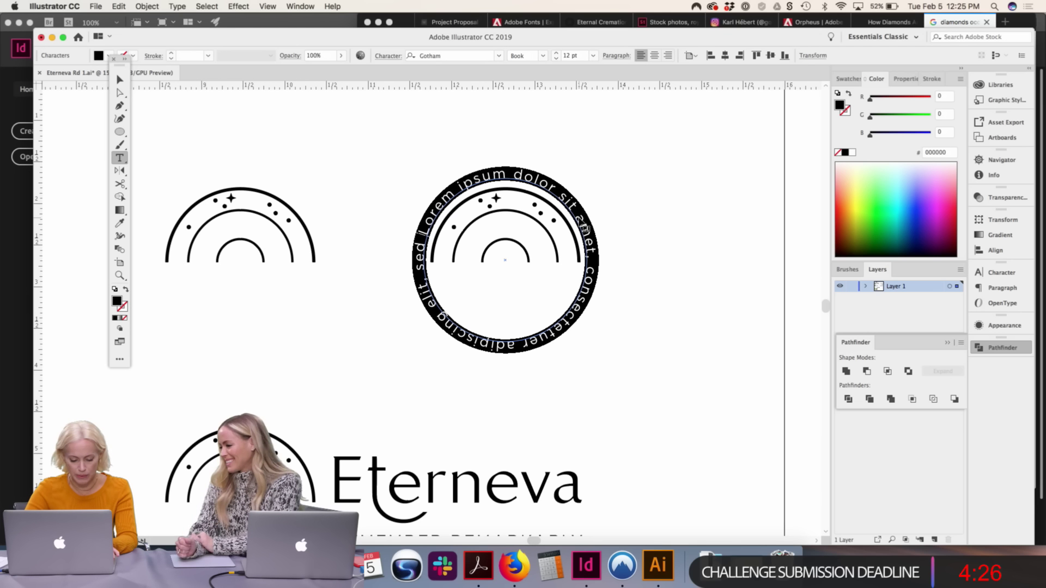
text(REMEMBER REMAI)
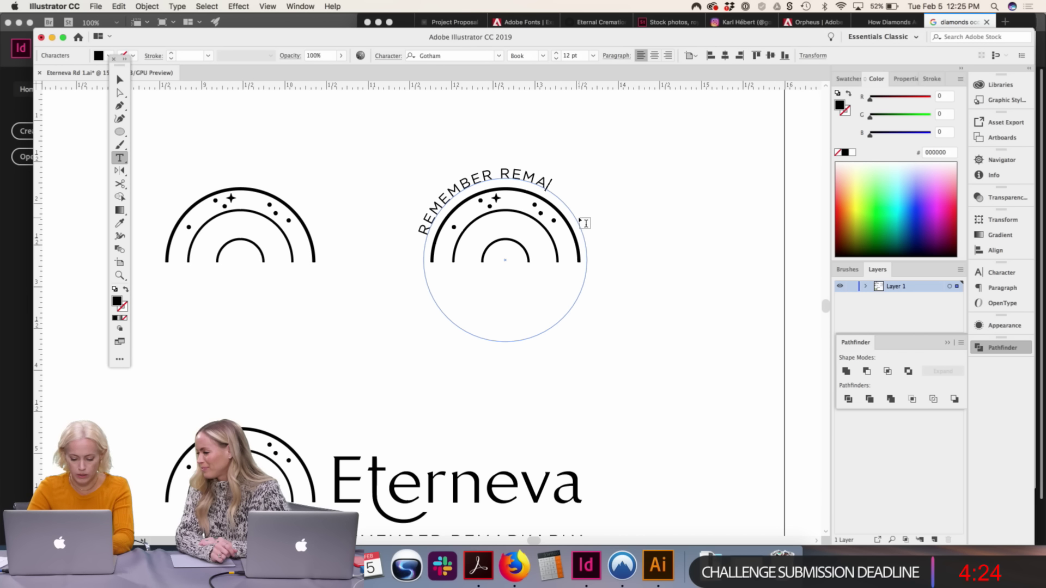
key(BackSpace)
text(RKABLY)
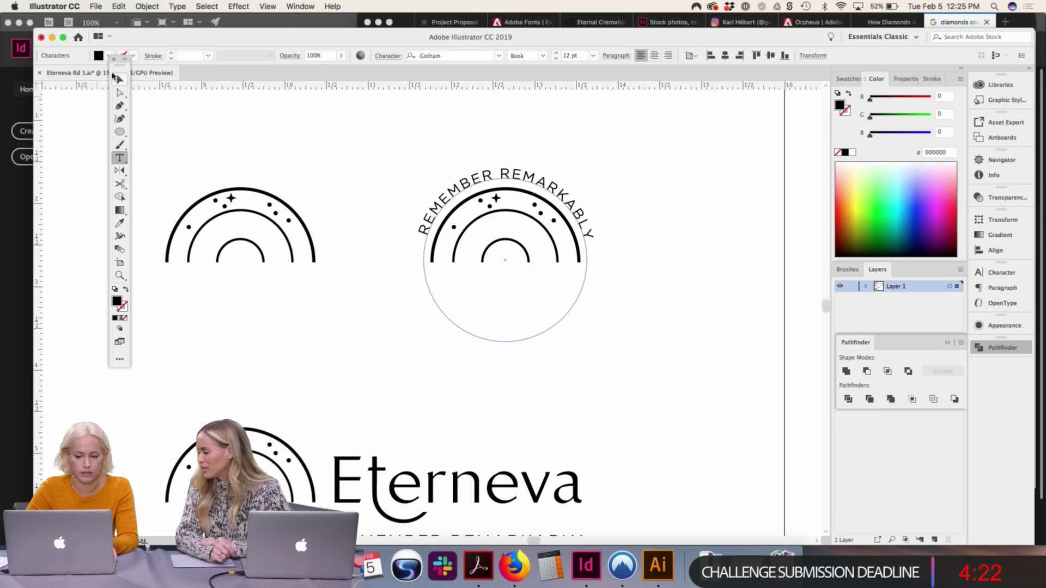
Try to tighten the curved tagline's letter spacing by lowering the kerning to -70
click(383, 56)
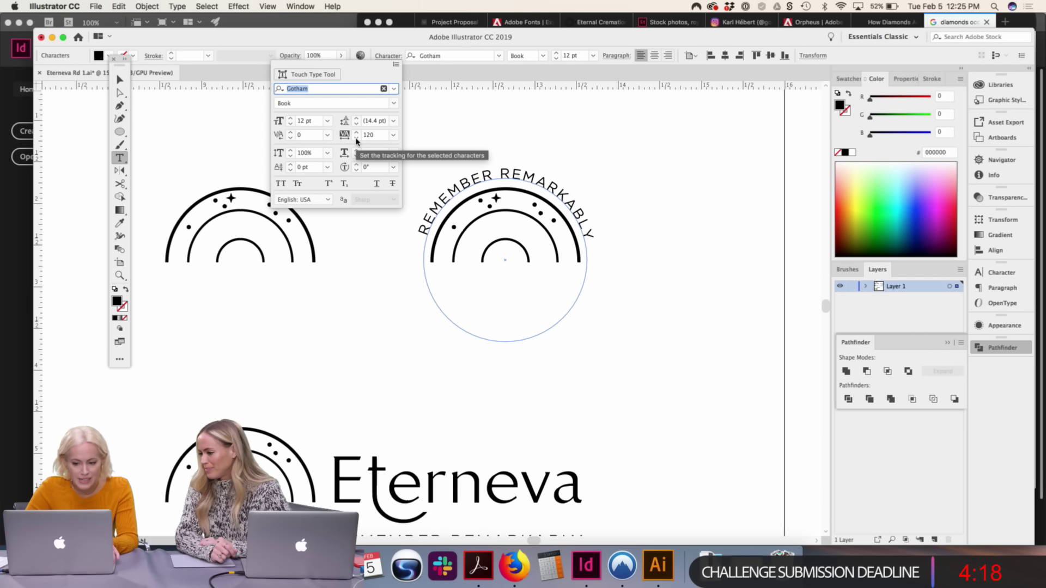
click(291, 137)
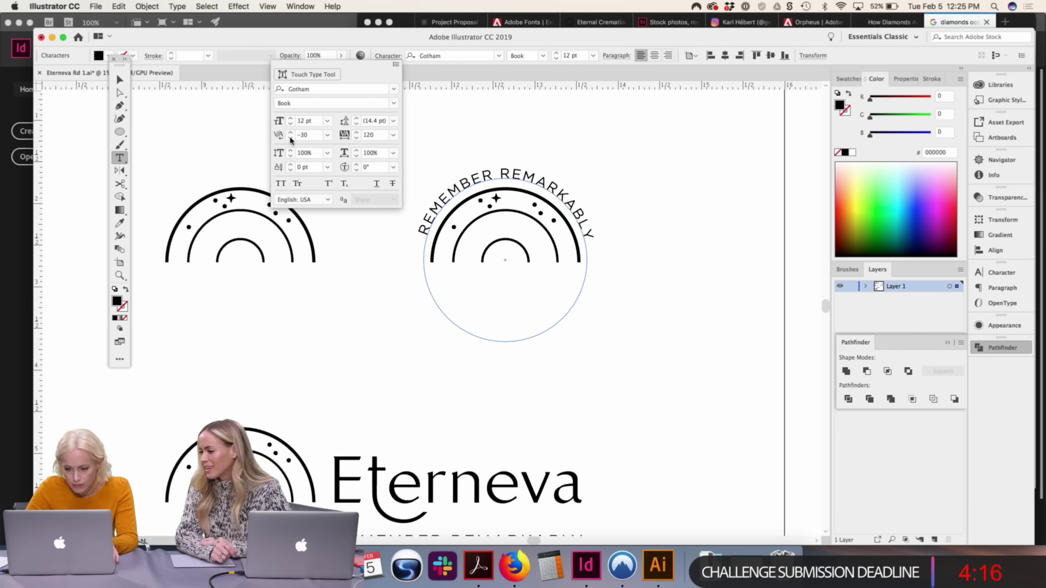
click(631, 271)
click(385, 57)
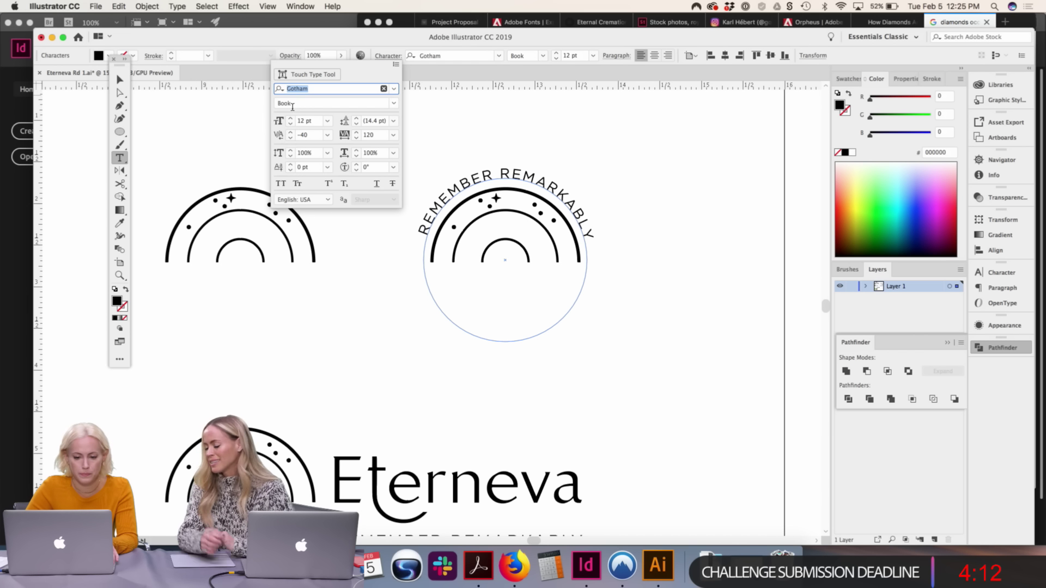
click(290, 138)
click(290, 138)
click(290, 138)
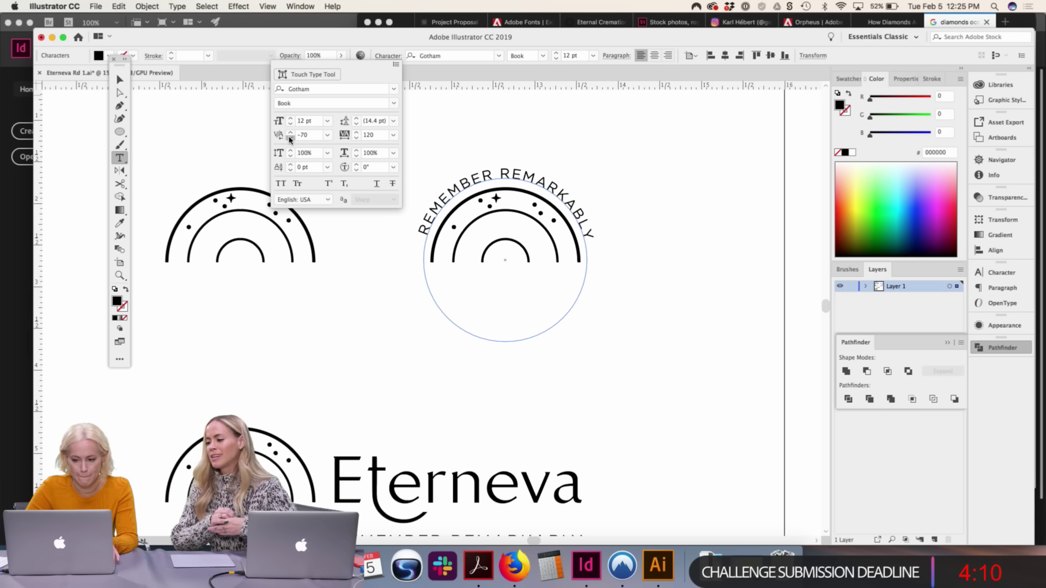
click(290, 139)
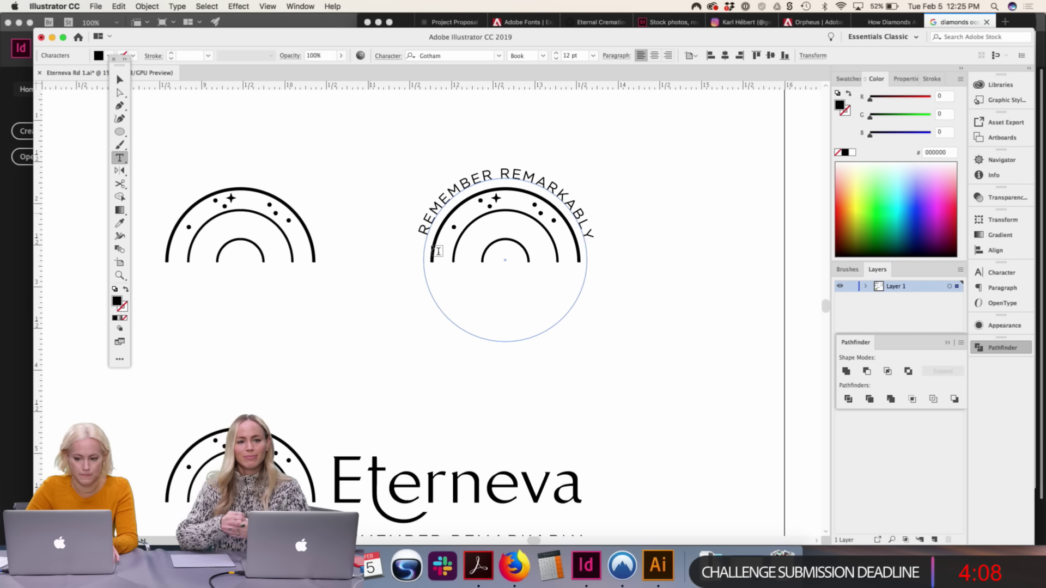
key(super+shift+a)
click(121, 81)
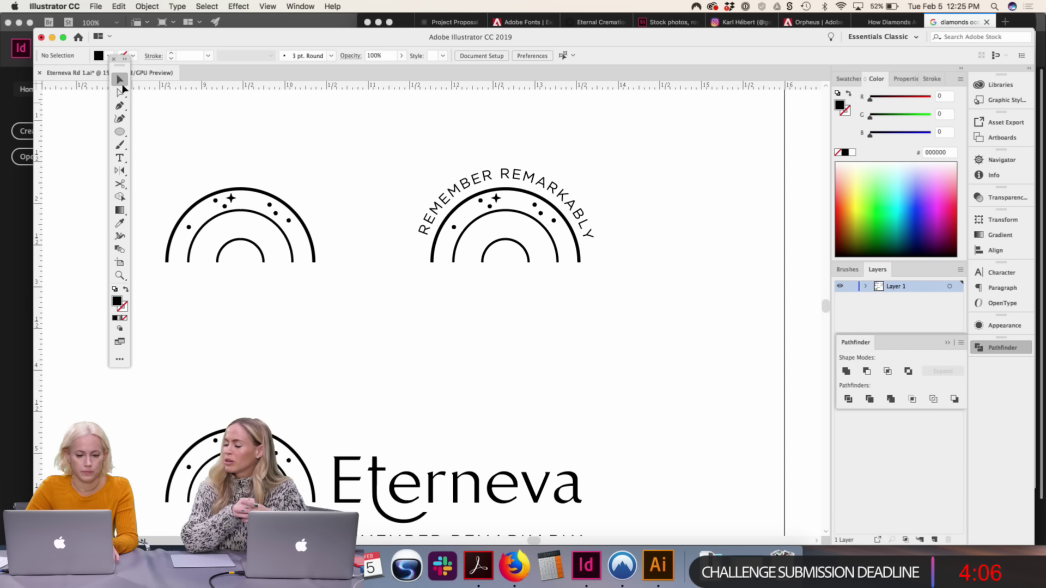
Set the curved tagline's font size to 13 pt and center its paragraph alignment
click(527, 177)
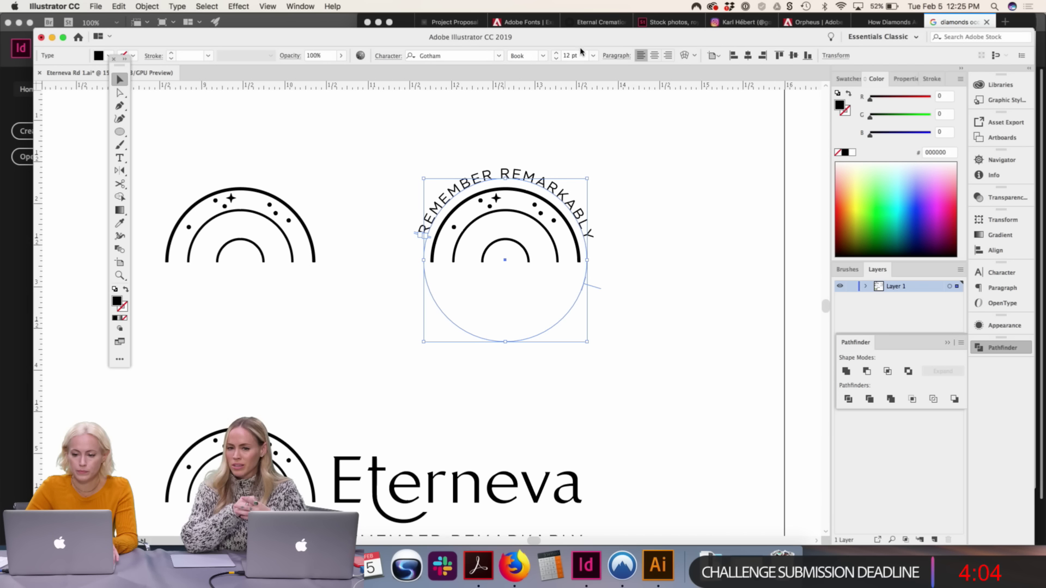
click(556, 53)
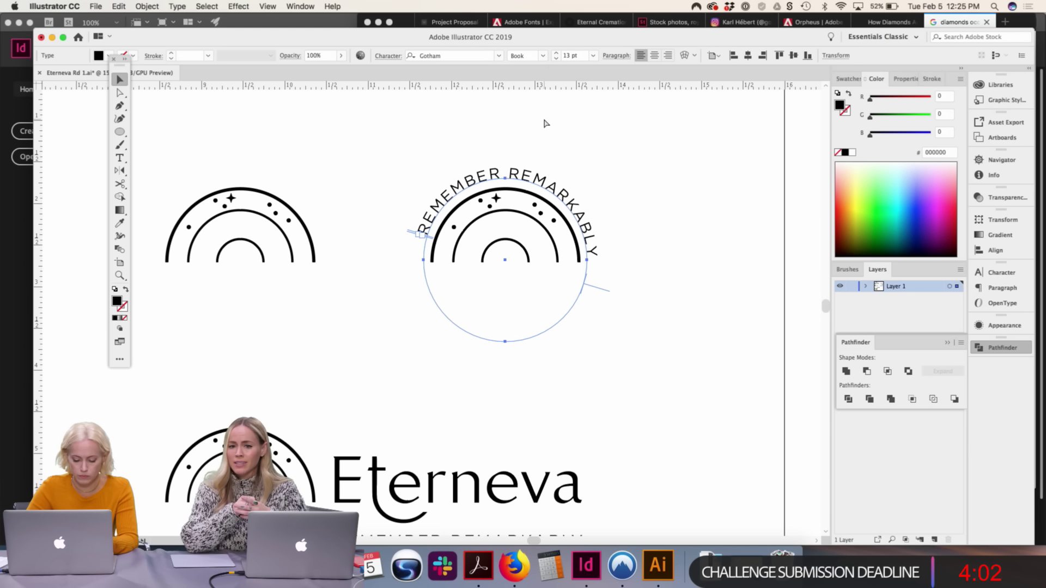
key(super+shift+c)
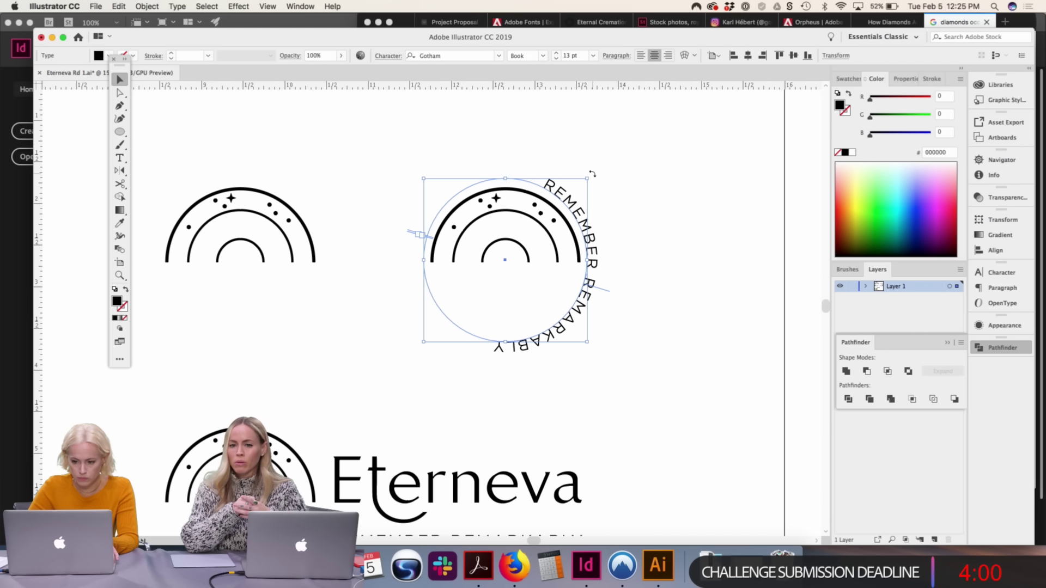
Rotate the text circle until the tagline sits centered over the arch, with Smart Guides toggled for alignment
drag(592, 174, 480, 149)
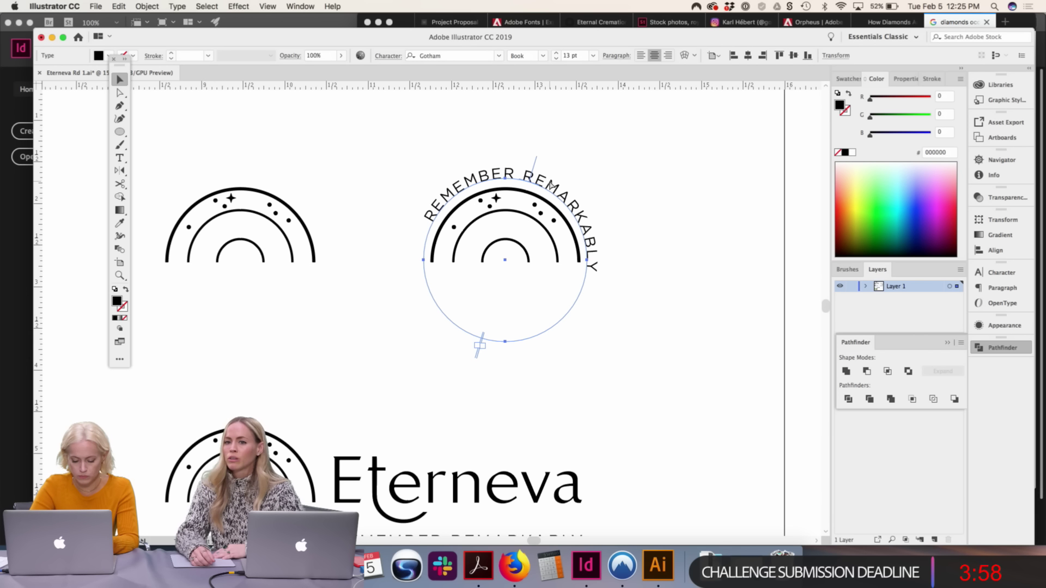
drag(536, 165, 502, 153)
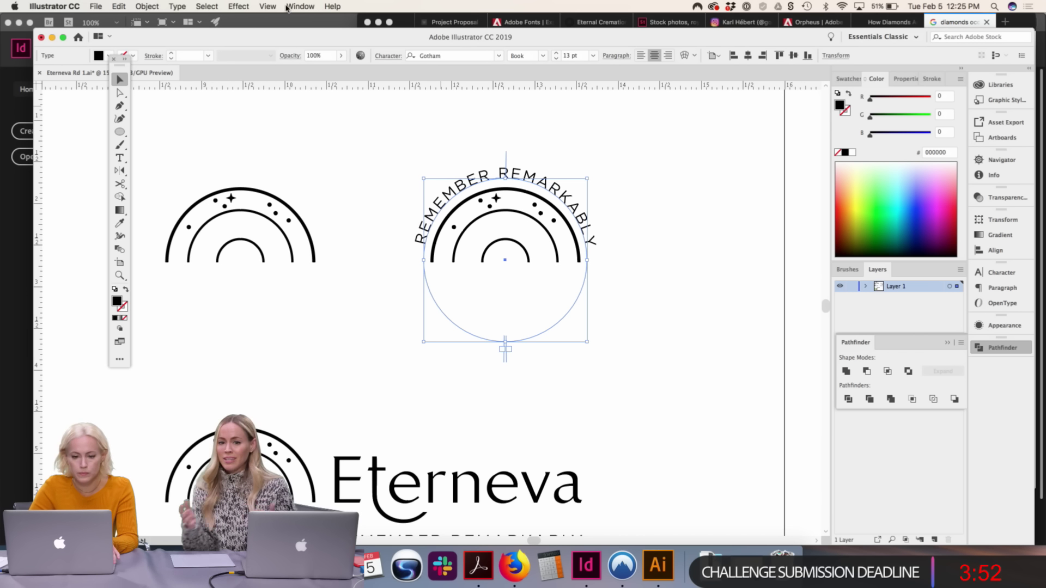
click(268, 6)
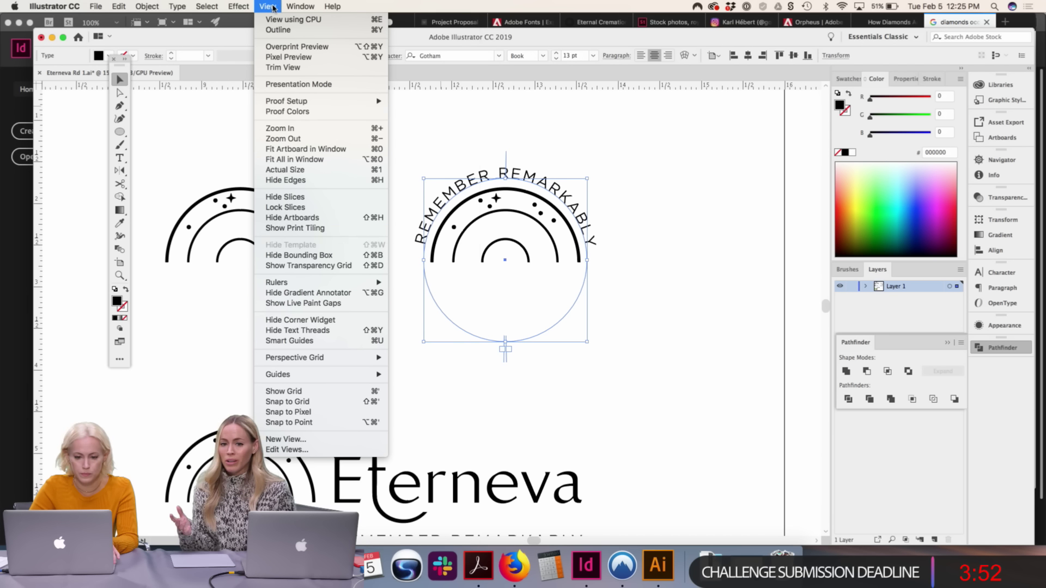
click(347, 342)
drag(506, 160, 505, 160)
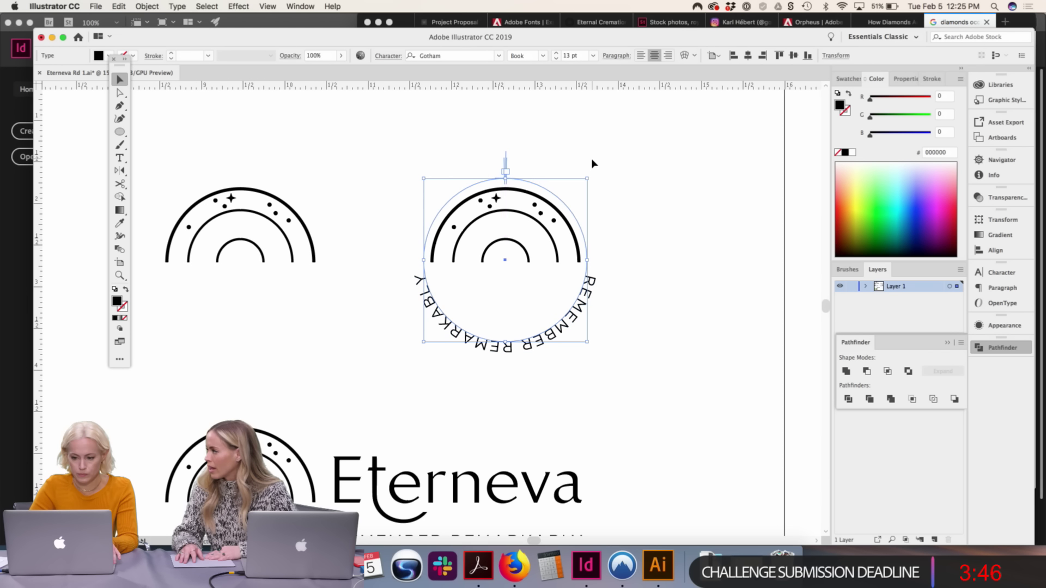
drag(592, 174, 426, 381)
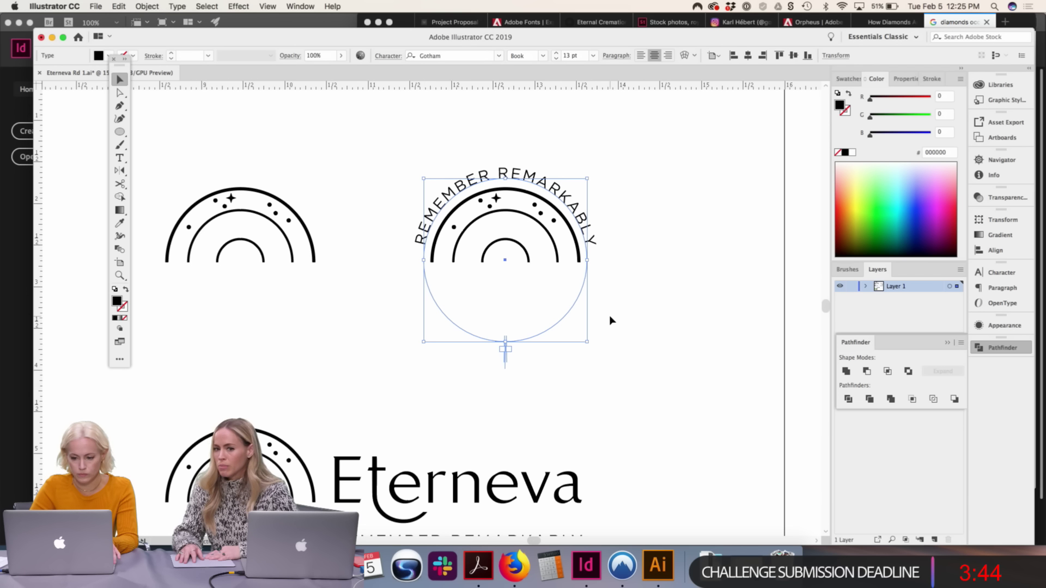
click(610, 321)
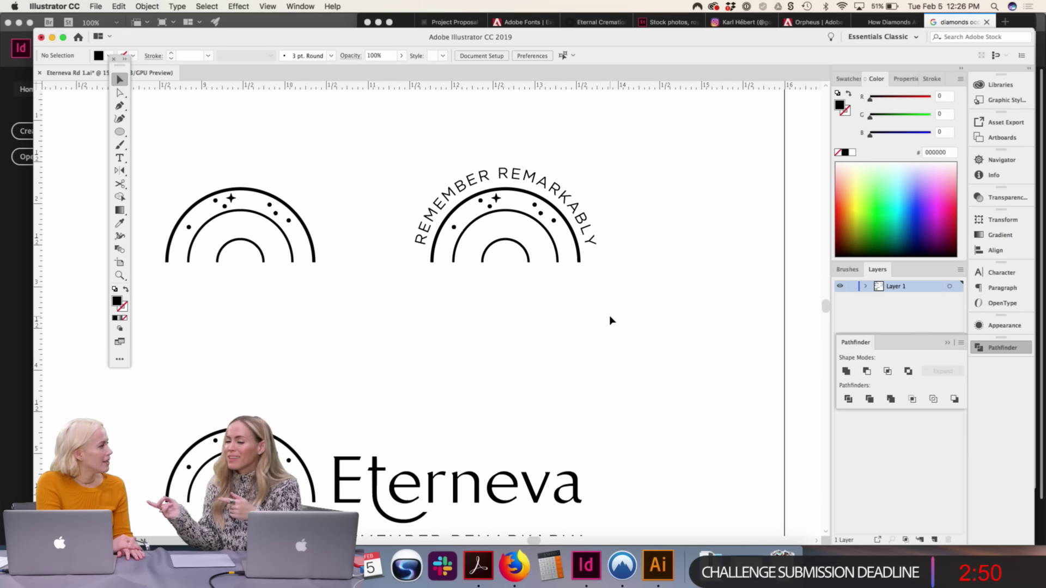
Enlarge the text circle slightly around its center and set the curved tagline's font size to 15 pt
click(591, 233)
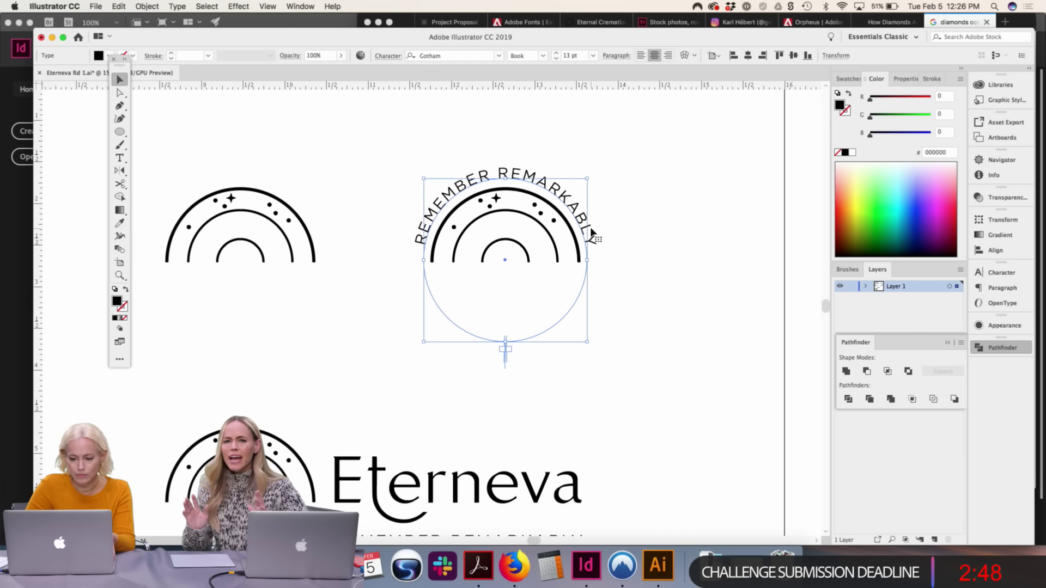
drag(591, 179, 593, 176)
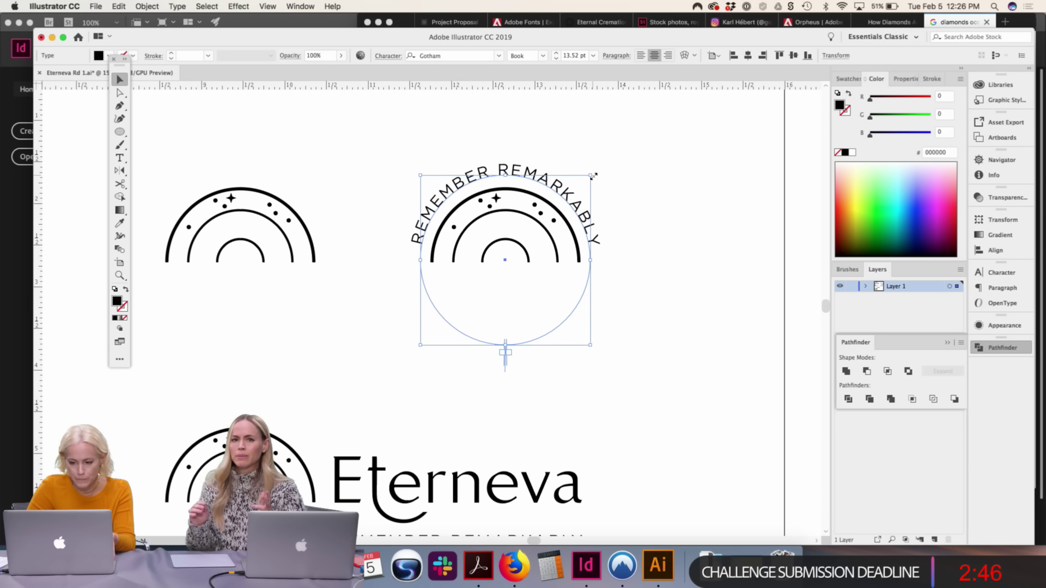
click(557, 54)
click(556, 54)
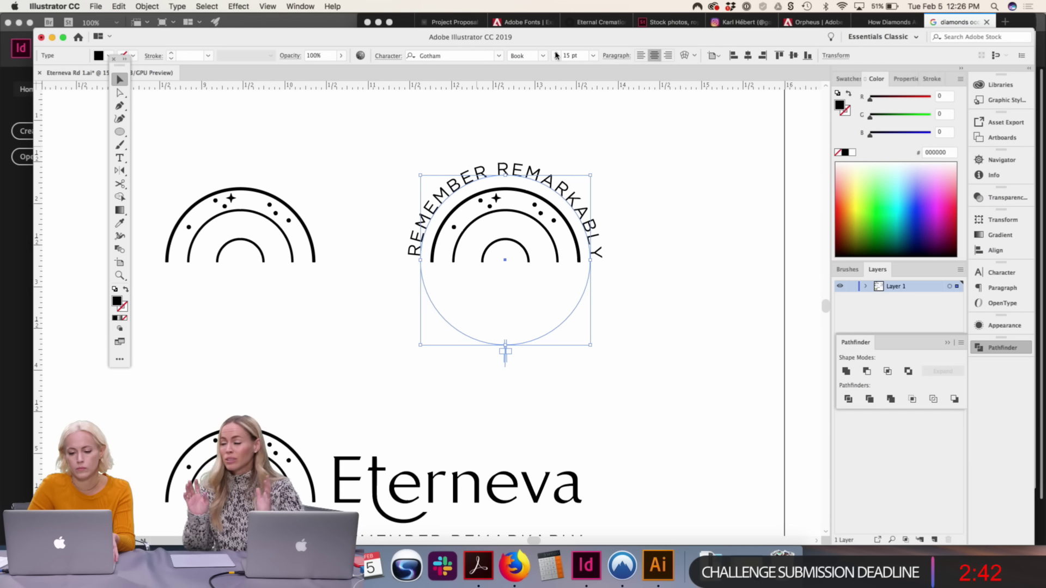
click(689, 162)
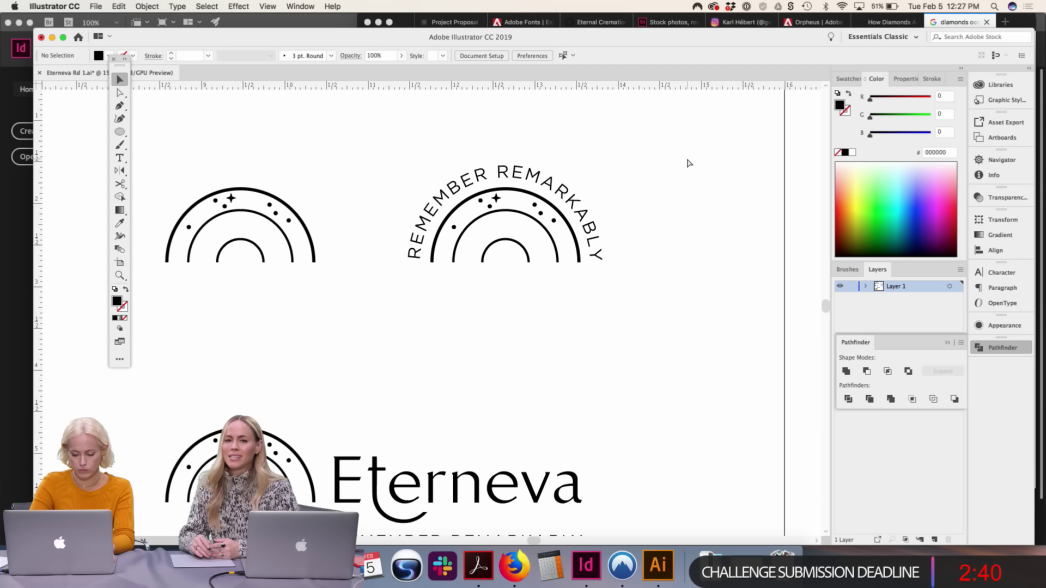
Move the large standalone arch symbol left, between the small symbol and the arch with the curved tagline
key(super+minus)
scroll(677, 266, left, 4)
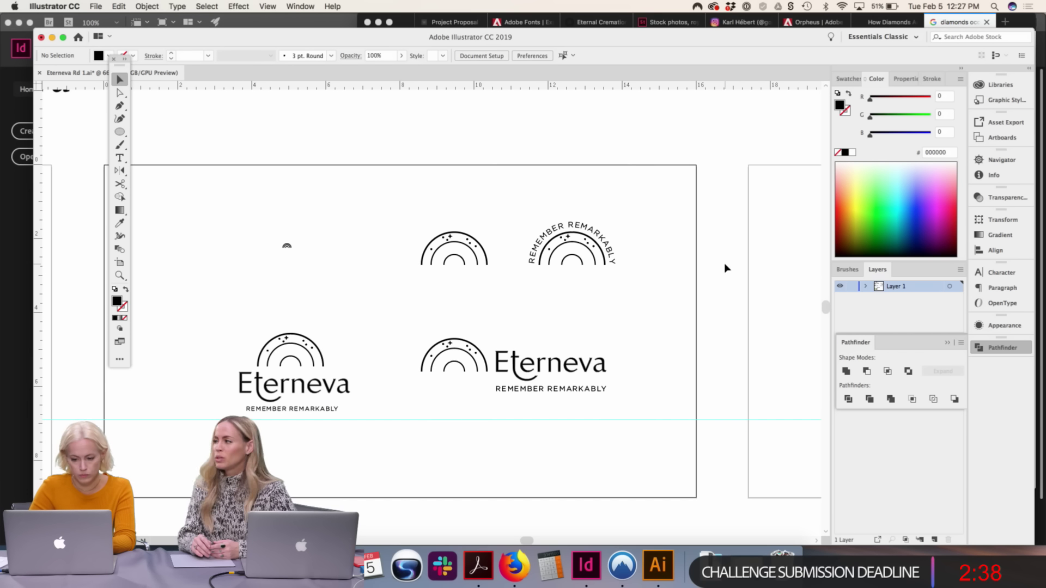
drag(499, 301, 386, 205)
key(shift+Left)
key(shift+Left)
key(shift+Left)
key(shift+Left)
key(shift+Left)
key(shift+Left)
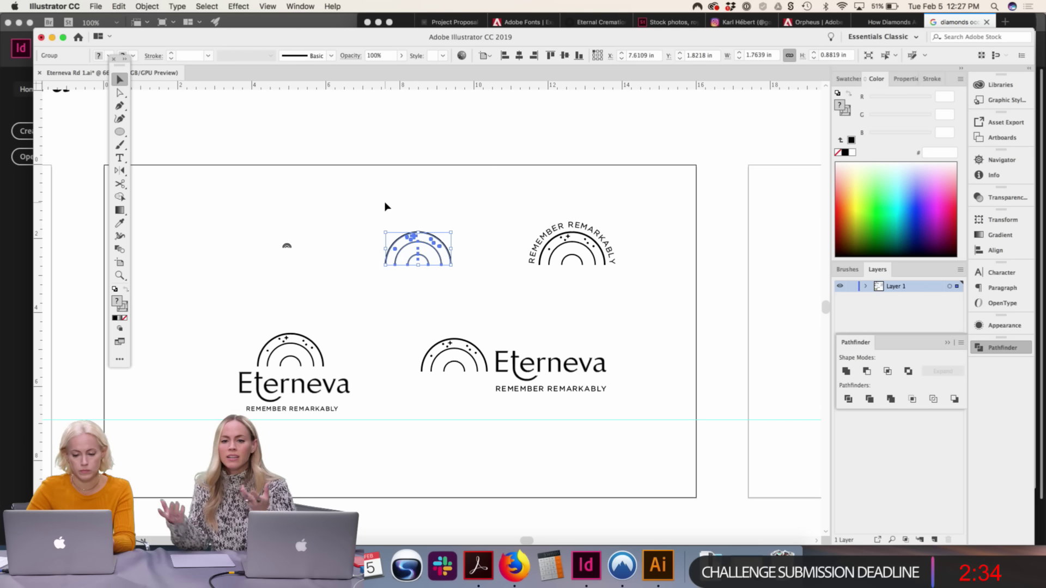
Select all five logo variations and move them left together to recenter the group on the artboard
drag(206, 228, 692, 478)
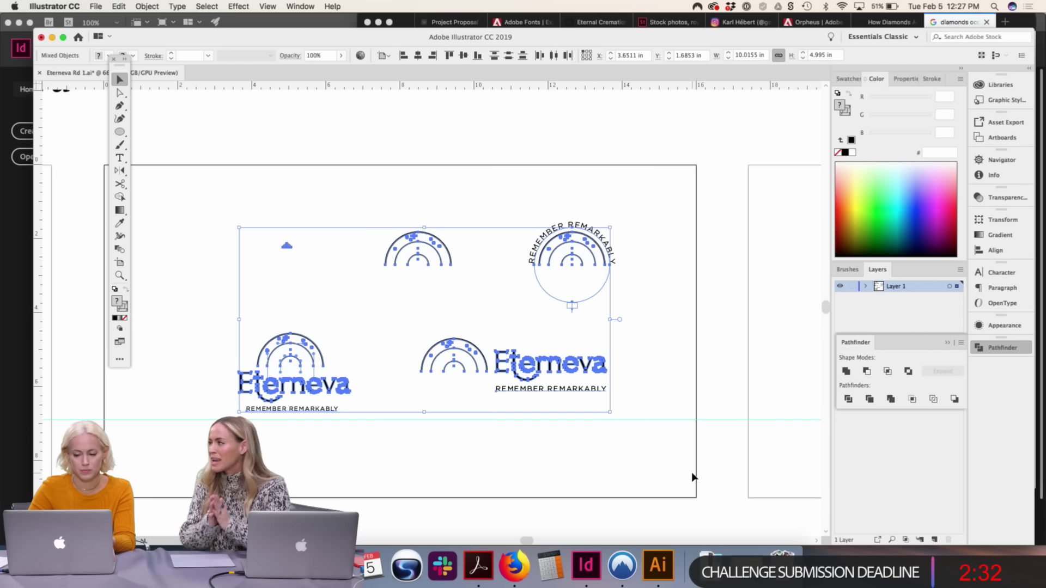
key(shift+Left)
key(shift+Left)
key(shift+Left)
key(shift+Left)
key(shift+Left)
click(692, 477)
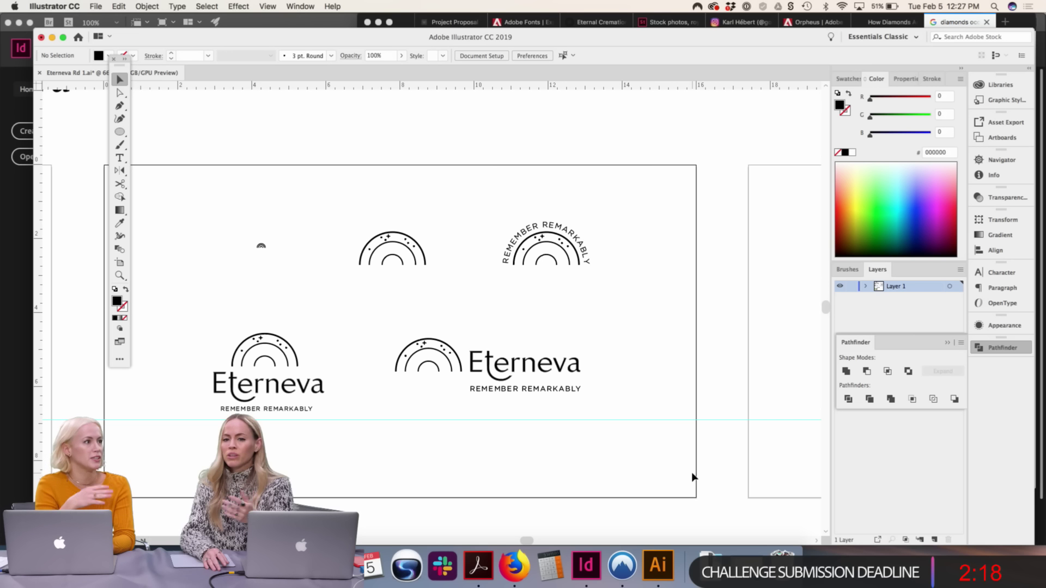
Draw a black hexagon about 1.76 in wide on the empty artboard beside the logo variations
key(super+minus)
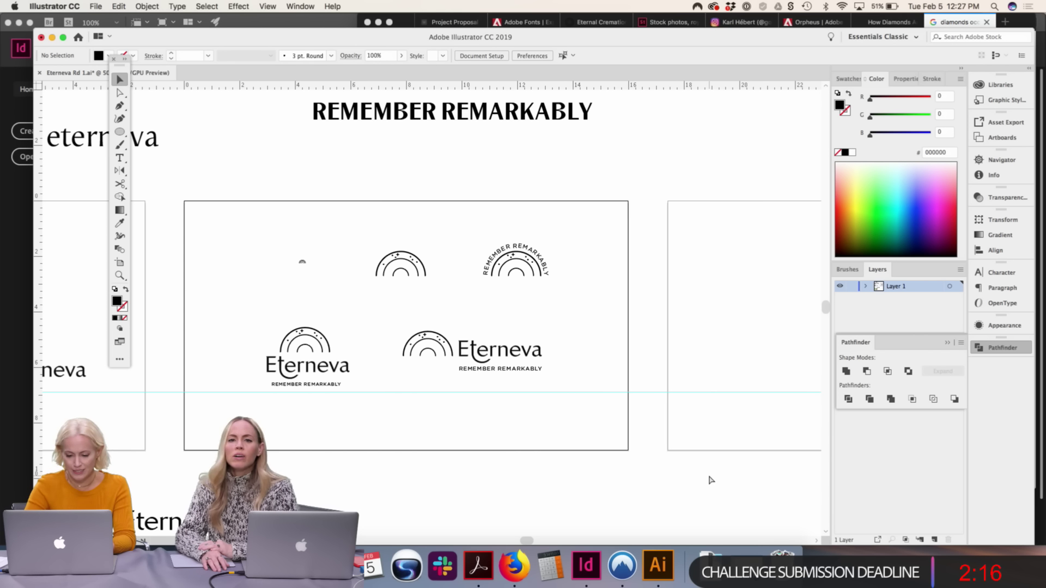
drag(471, 433, 635, 432)
mouse_move(333, 413)
mouse_down()
mouse_move(612, 420)
mouse_move(263, 374)
mouse_up()
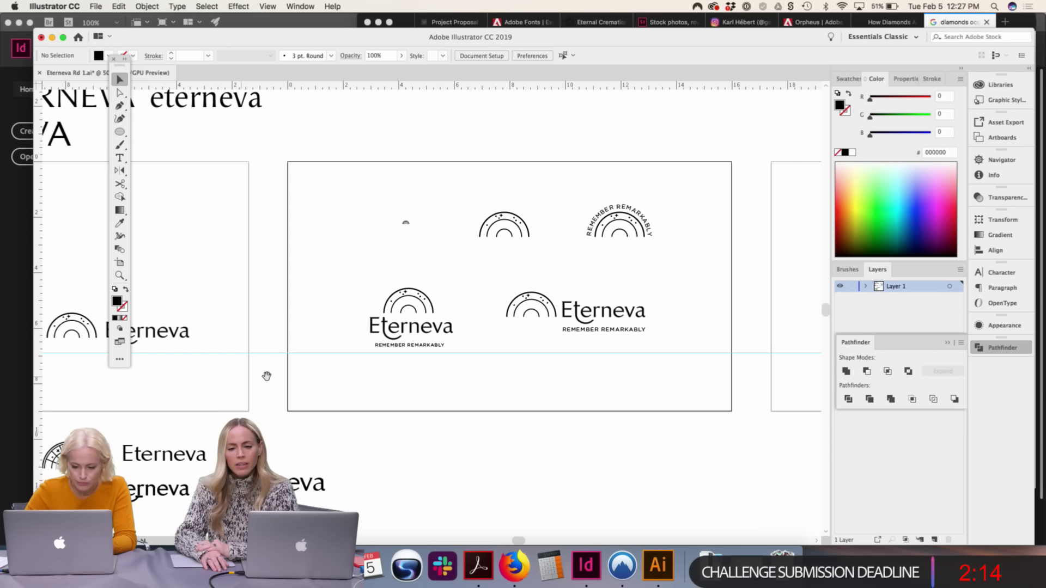
drag(520, 425, 185, 416)
drag(594, 330, 357, 378)
key(super+minus)
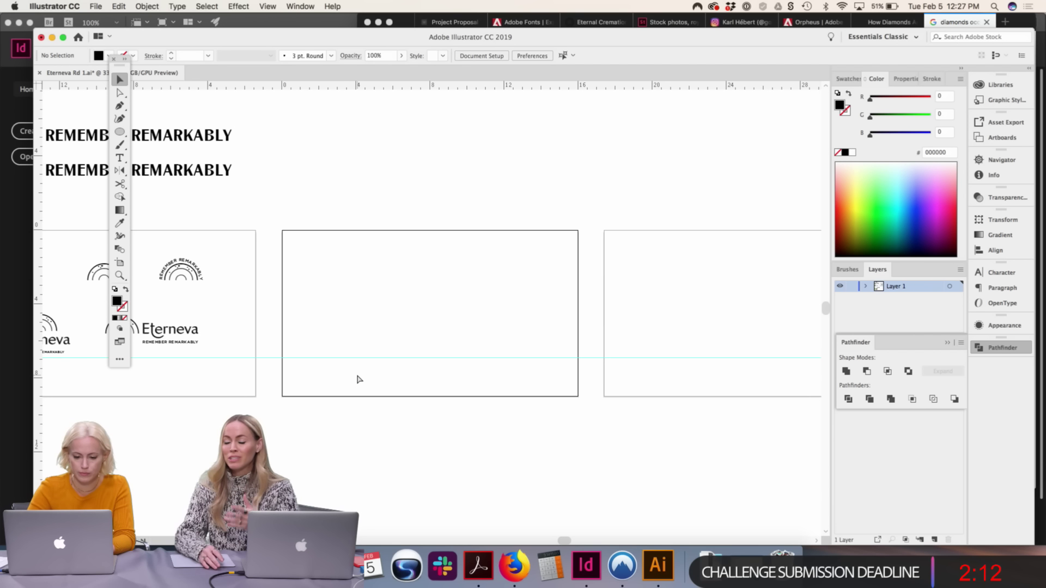
key(super+1)
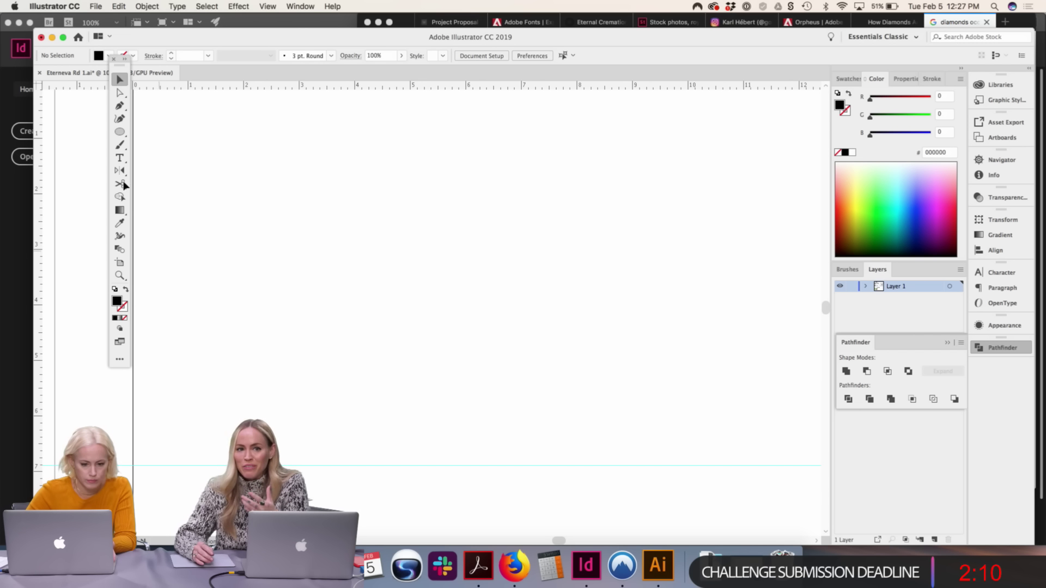
click(120, 132)
click(185, 162)
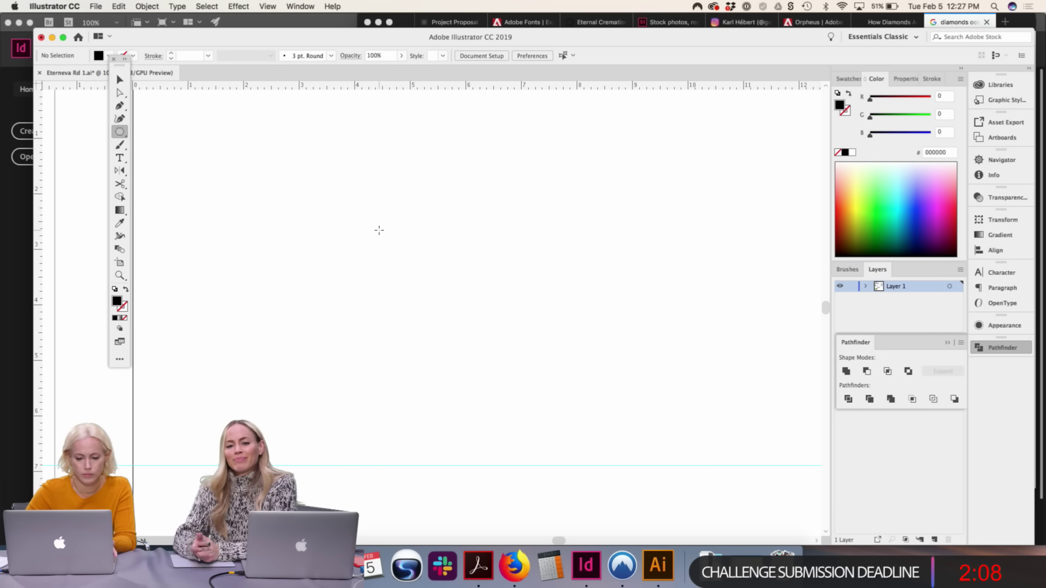
drag(379, 230, 431, 264)
key(v)
click(461, 279)
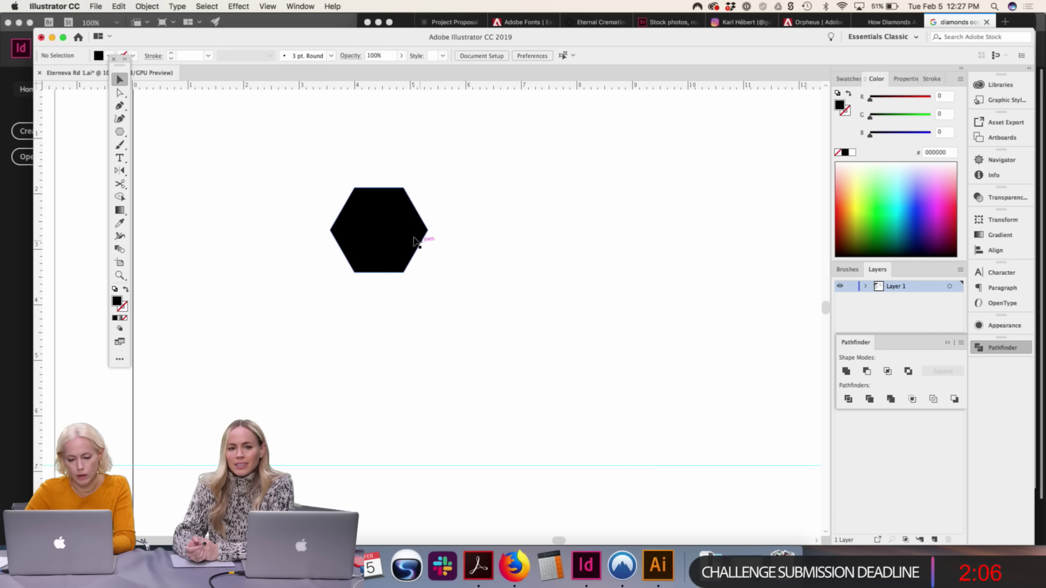
Move the hexagon's two bottom corners inward by equal amounts to shorten its lower edge
click(420, 235)
key(a)
drag(354, 272, 397, 274)
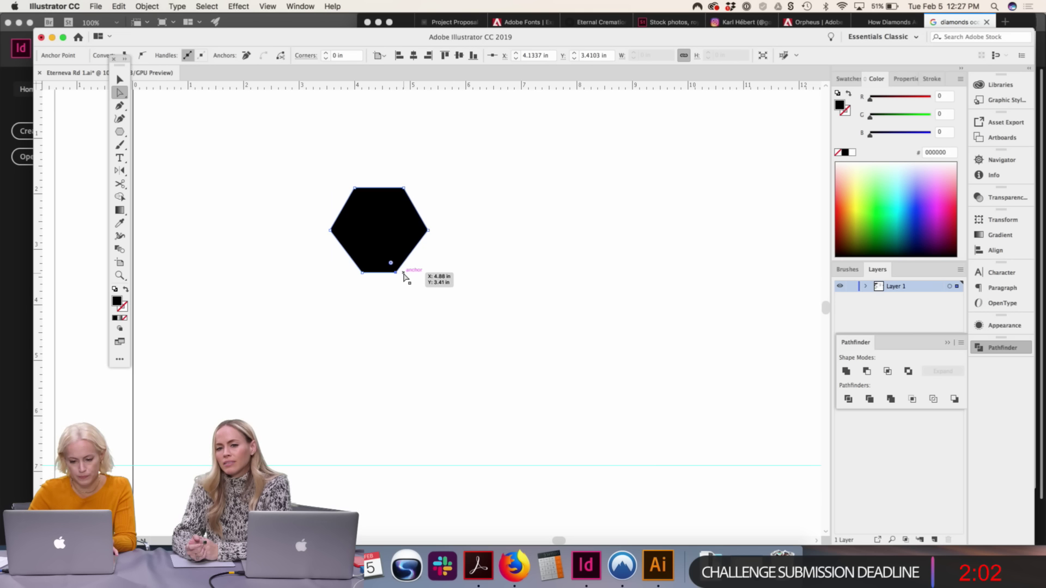
key(super+equal)
key(b)
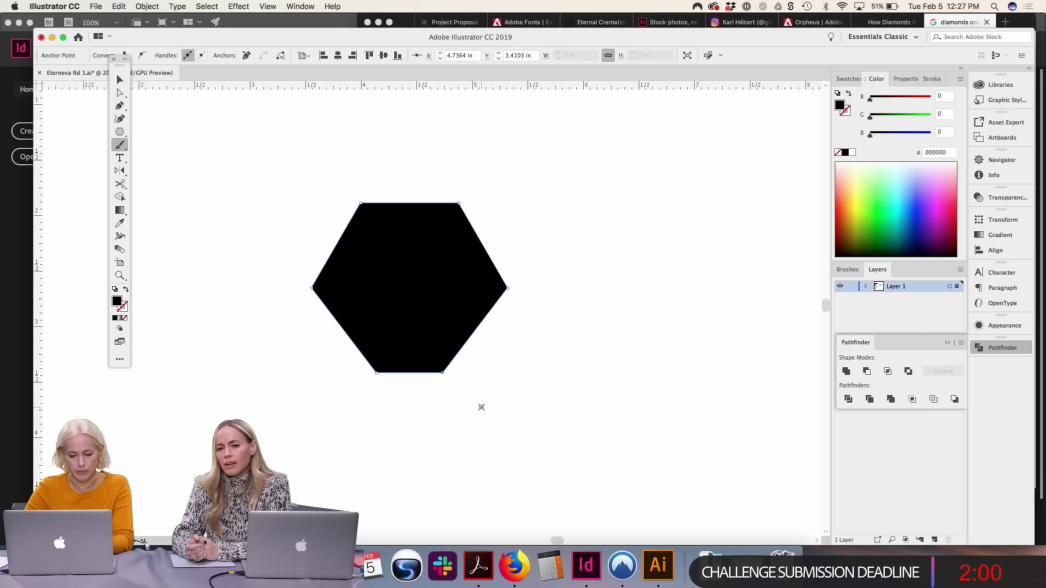
key(super+shift+a)
key(v)
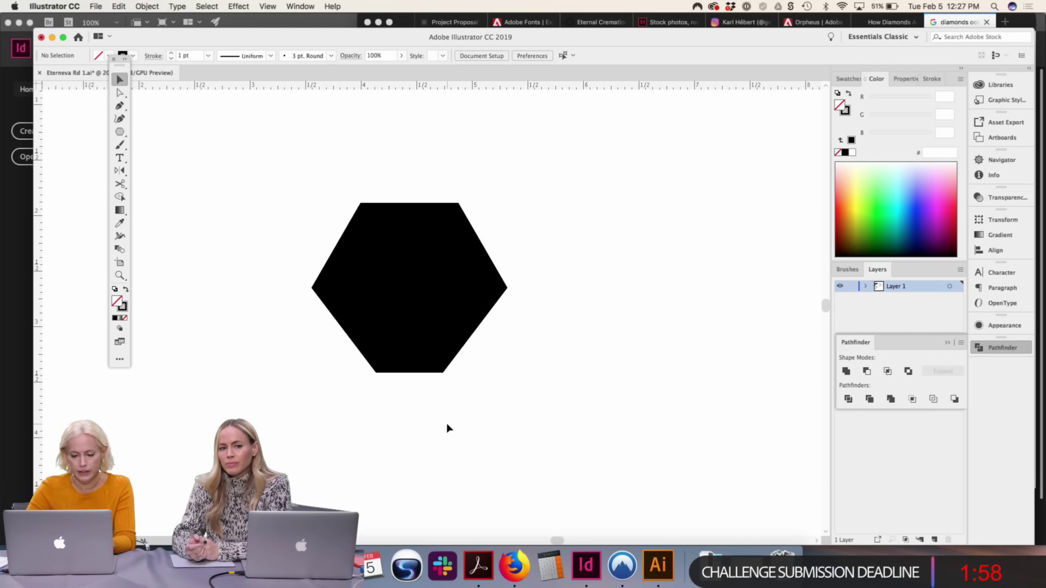
Place a vertical guide through the center of the hexagon
click(439, 330)
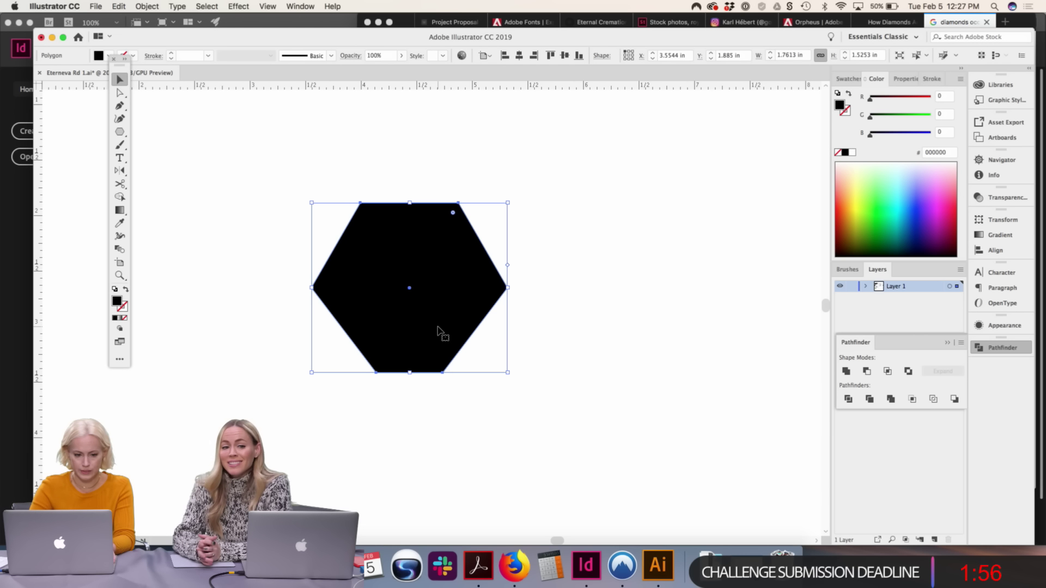
drag(39, 192, 410, 282)
scroll(422, 277, up, 5)
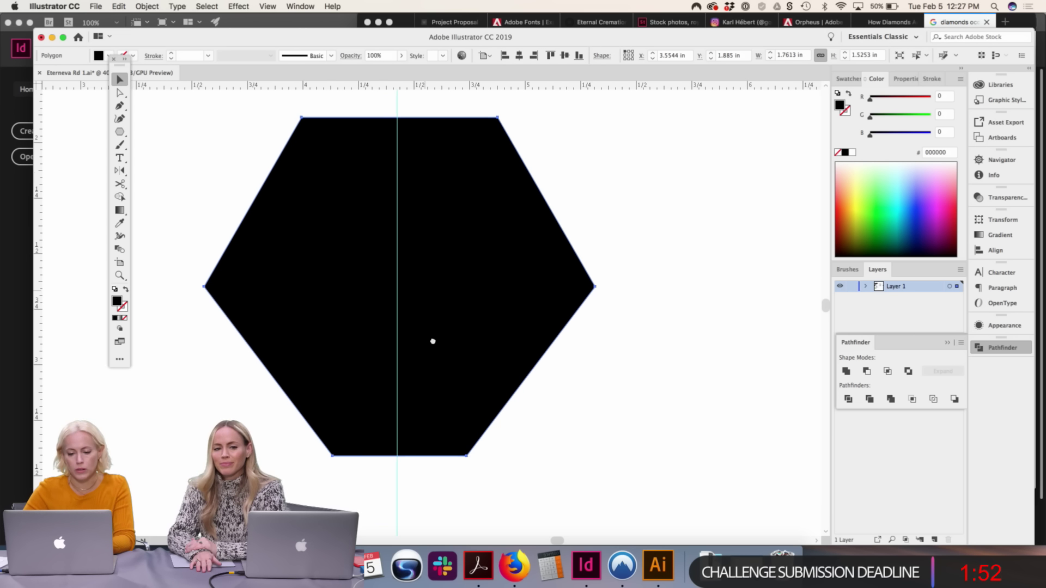
drag(460, 306, 460, 306)
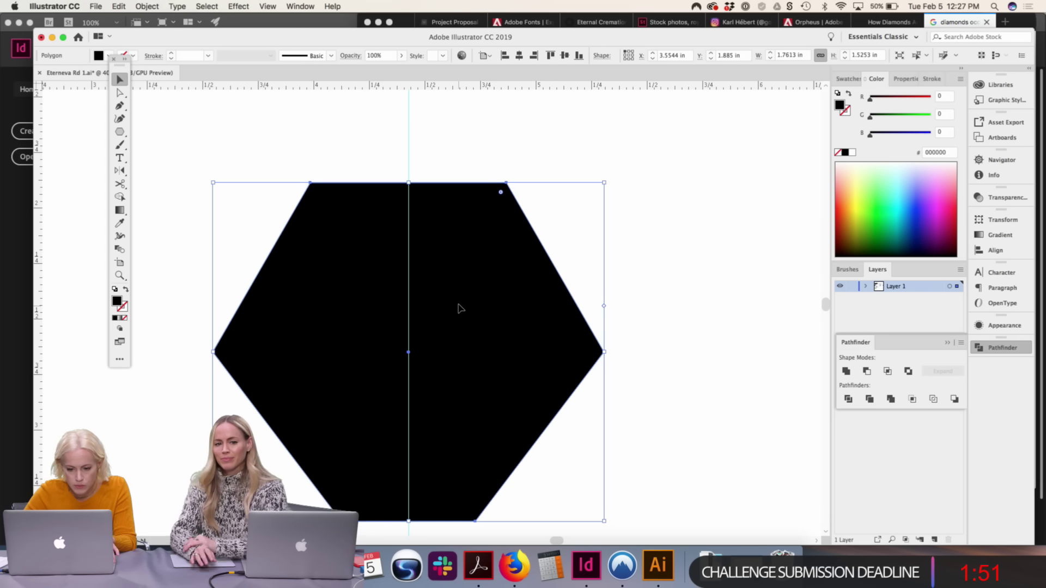
click(642, 282)
key(super+minus)
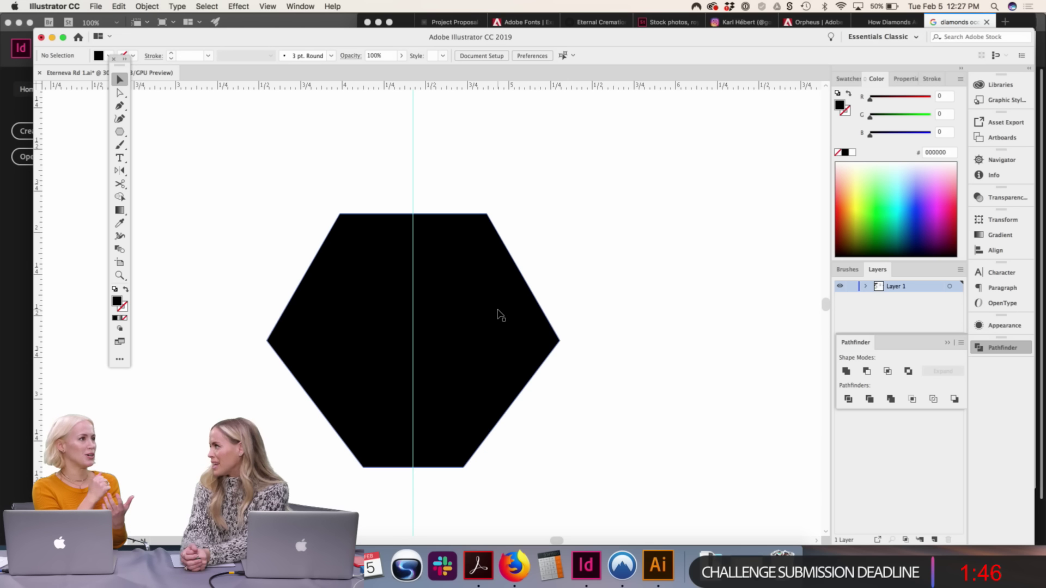
Bring the hexagon's two bottom corners together on the center guide to form a point
key(a)
drag(464, 467, 413, 467)
click(446, 497)
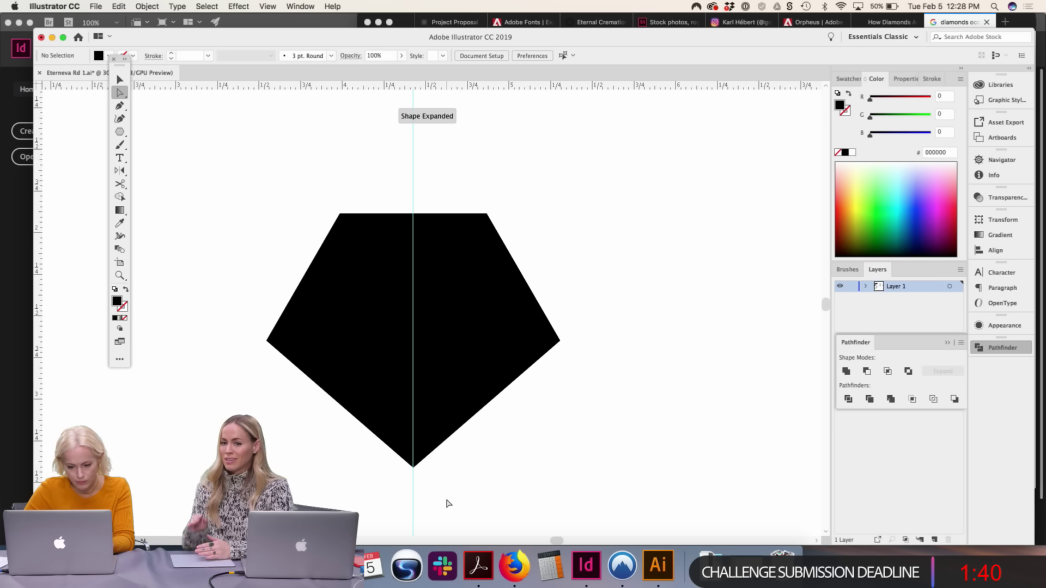
key(v)
key(a)
click(413, 467)
key(shift+c)
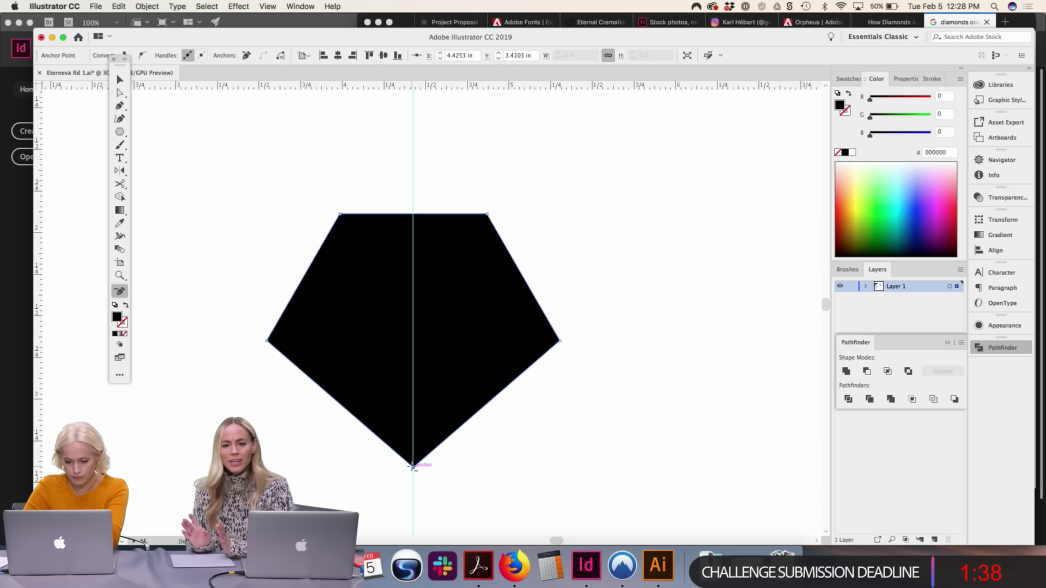
key(v)
click(518, 483)
Raise the shape's left and right corners together by two large nudges to form a diamond silhouette
key(a)
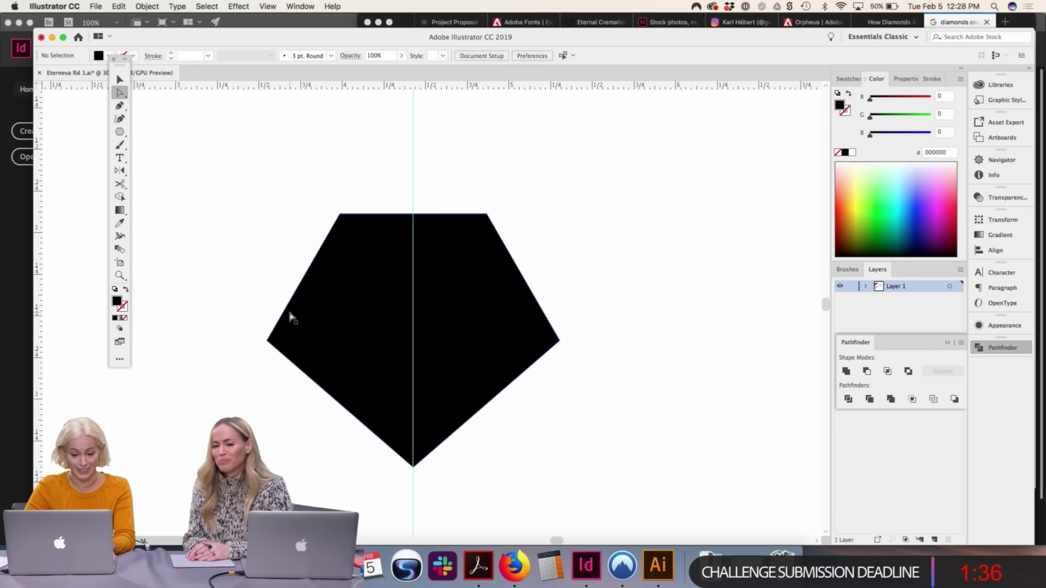
drag(259, 314, 291, 370)
drag(557, 338, 551, 315)
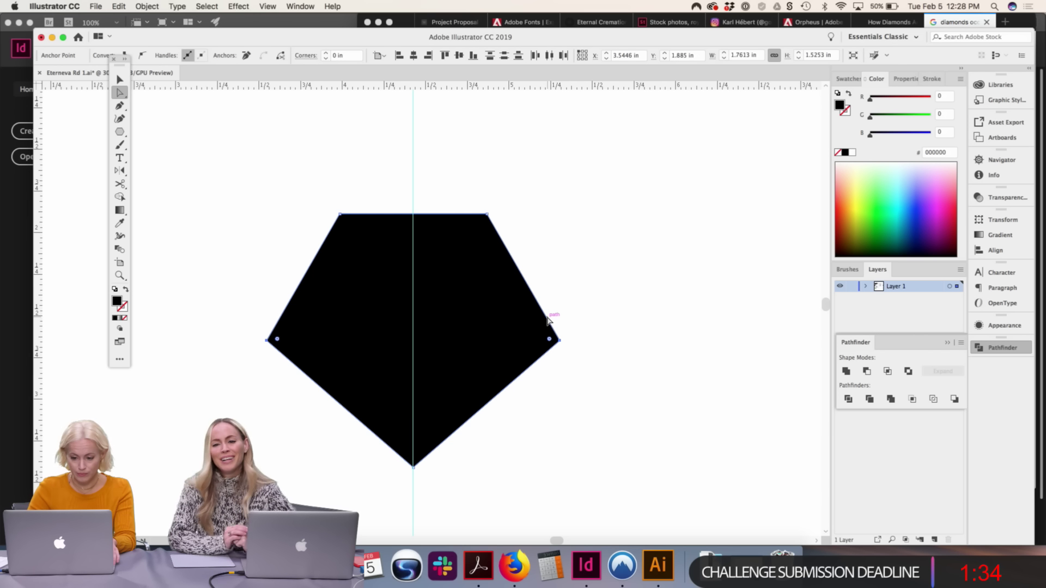
key(shift+Up)
key(shift+Up)
key(v)
click(550, 317)
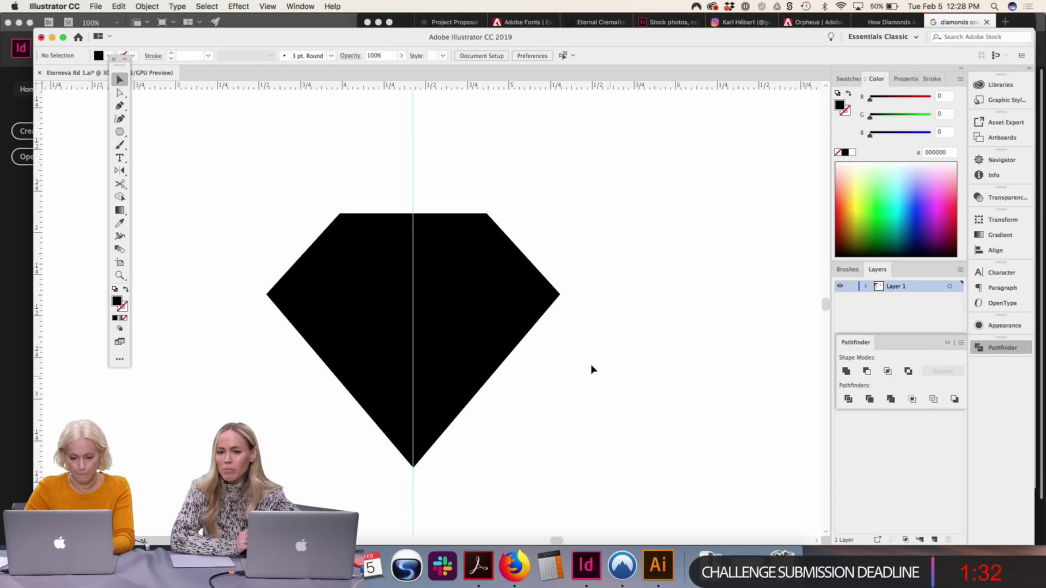
Swap the diamond's fill and stroke, and set its black outline to 3 pt
click(520, 312)
click(127, 291)
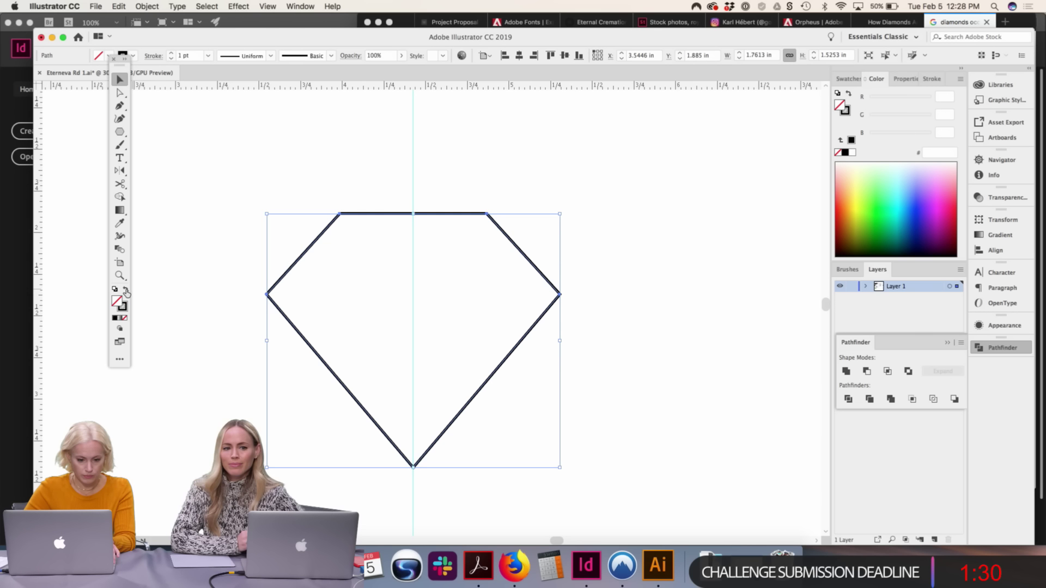
click(170, 53)
click(170, 52)
click(221, 112)
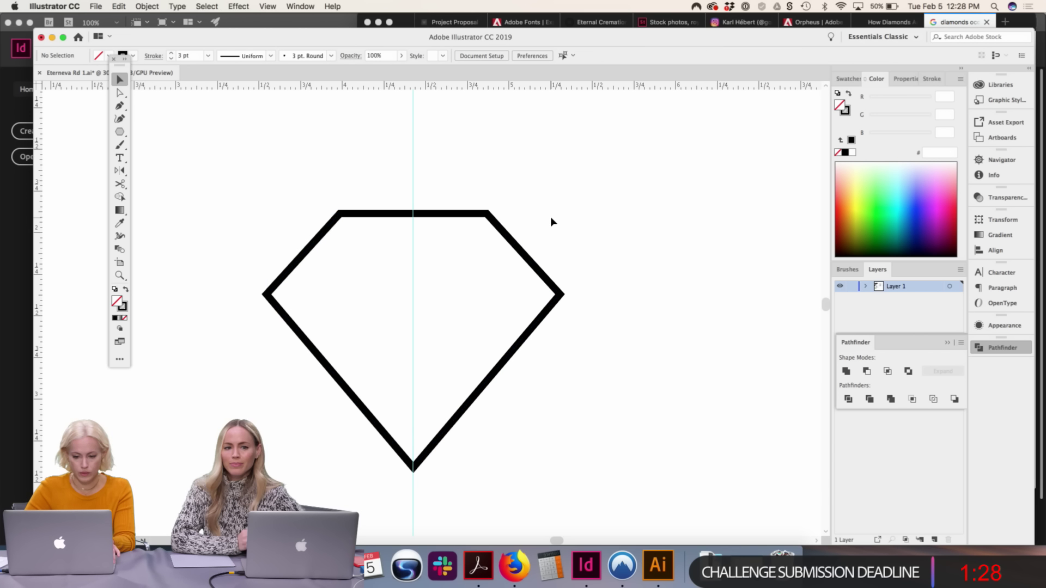
Draw a straight horizontal line across the diamond between its left and right corners
key(p)
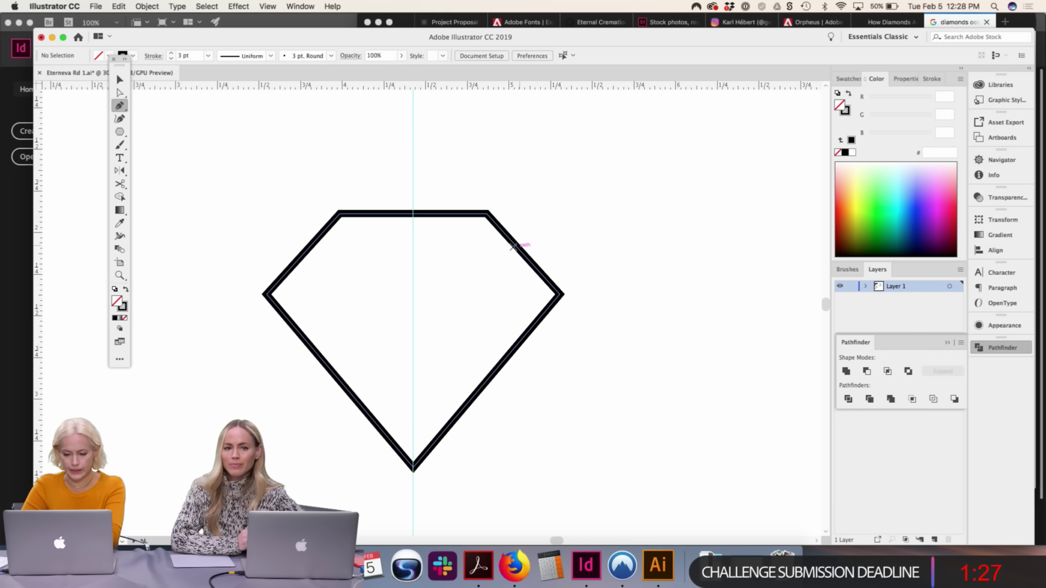
click(560, 294)
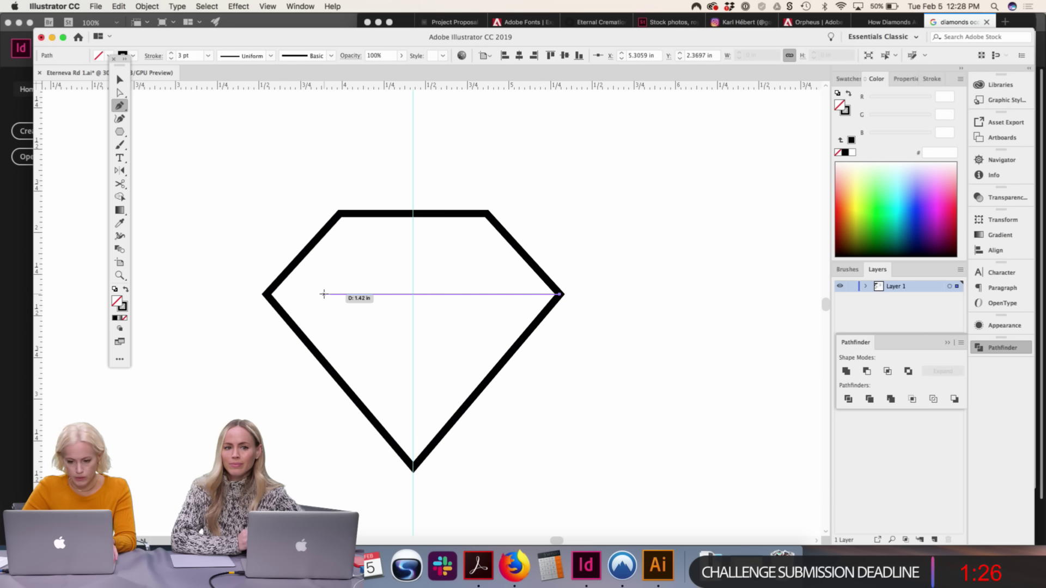
click(265, 294)
key(v)
click(608, 242)
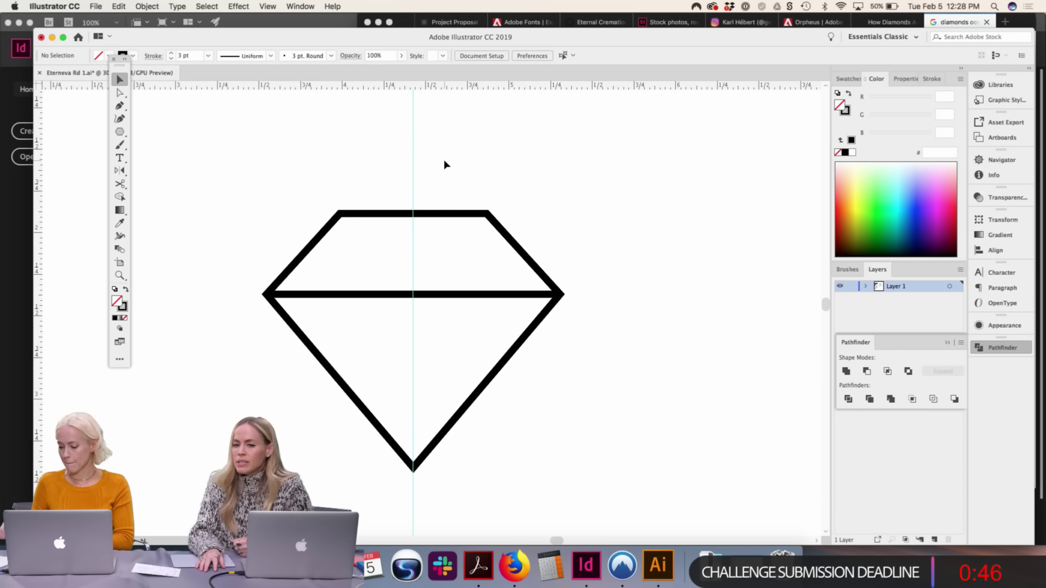
Cut the lower-right edge of the diamond just below the right corner and delete the short segment between
key(a)
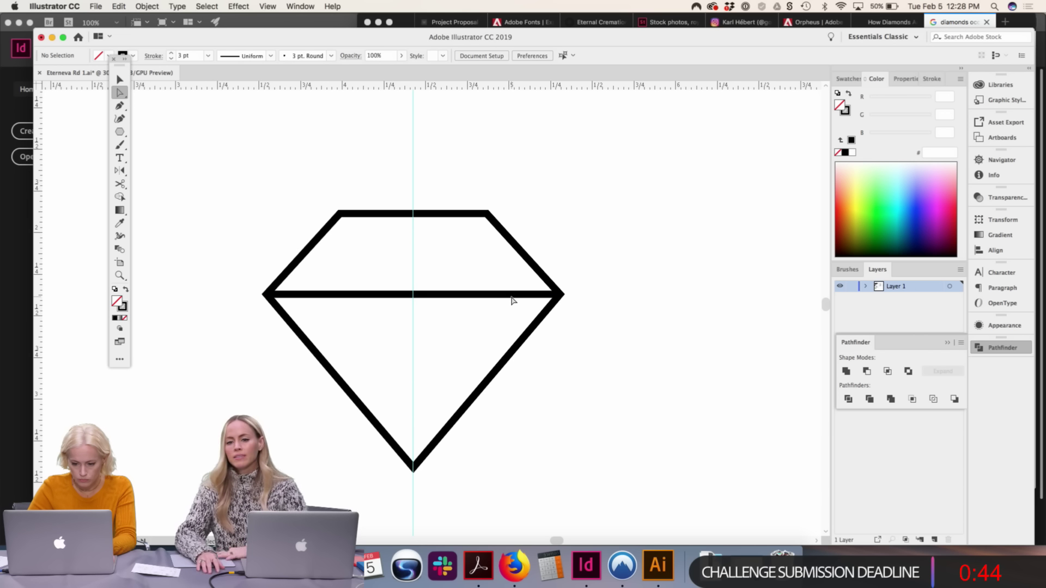
click(512, 295)
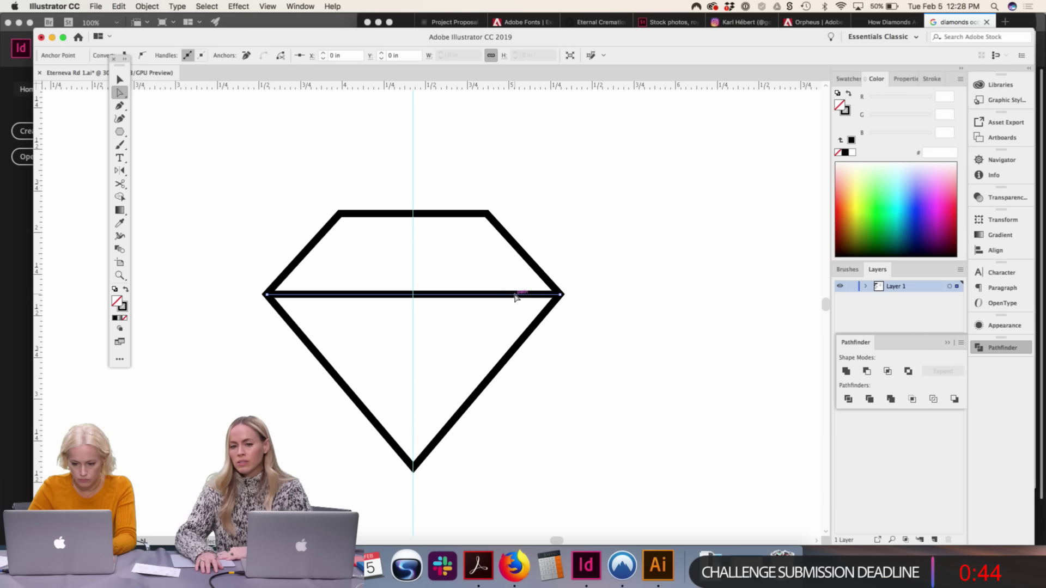
click(560, 295)
key(c)
click(524, 335)
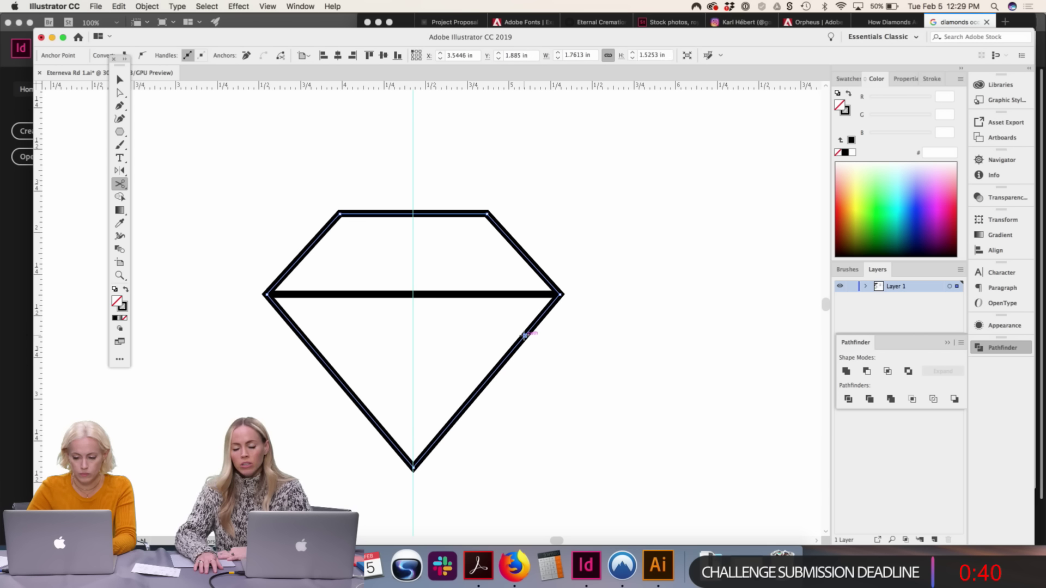
key(a)
click(531, 328)
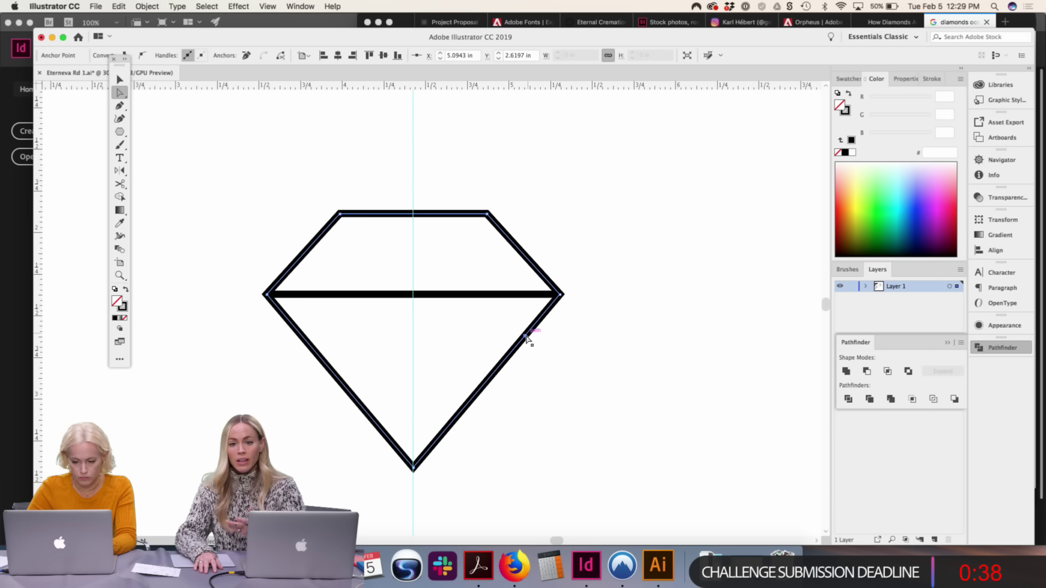
key(Delete)
Join the outline's open end at the right corner to the end of the horizontal line
key(a)
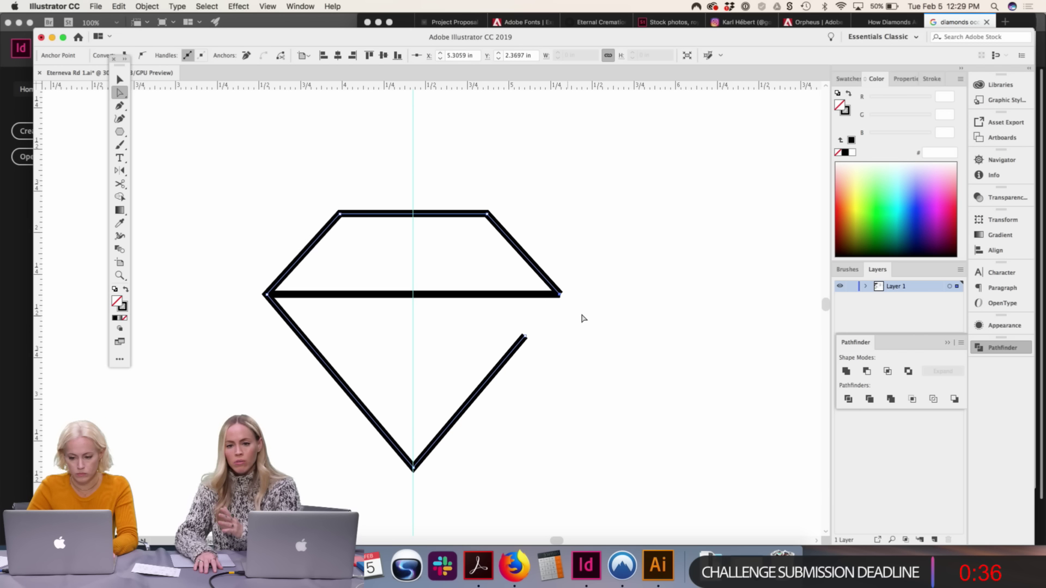
click(538, 278)
click(689, 345)
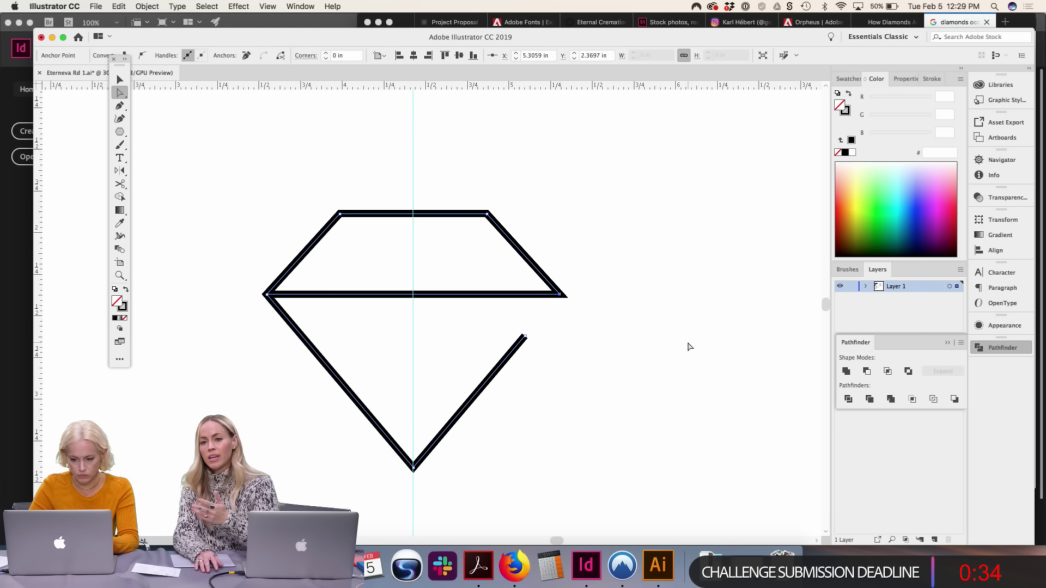
key(super+minus)
key(v)
drag(537, 395, 585, 430)
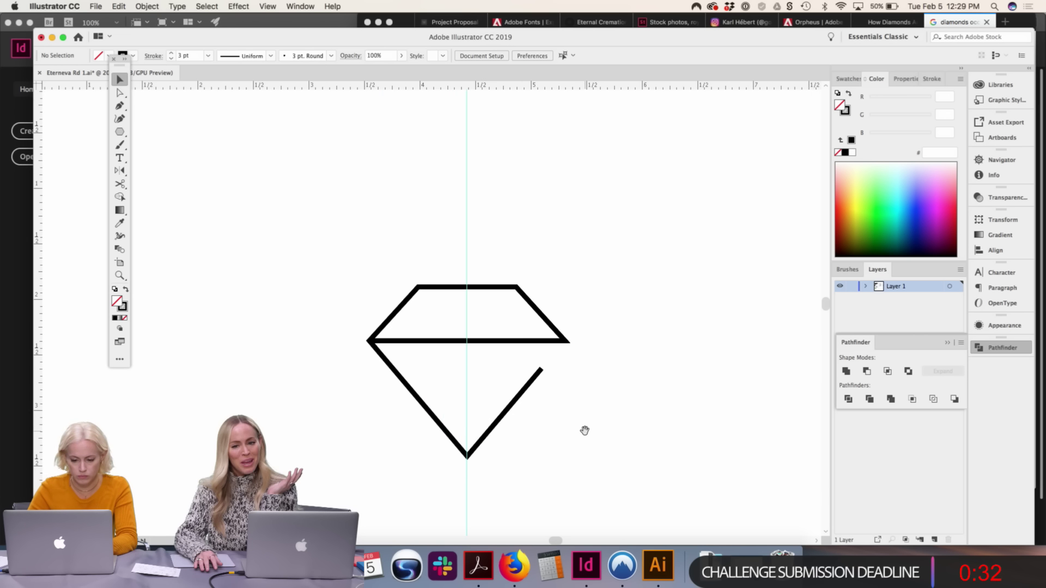
Draw a V-shaped facet line from the diamond's top corners to the guide's crossing with the horizontal line
key(p)
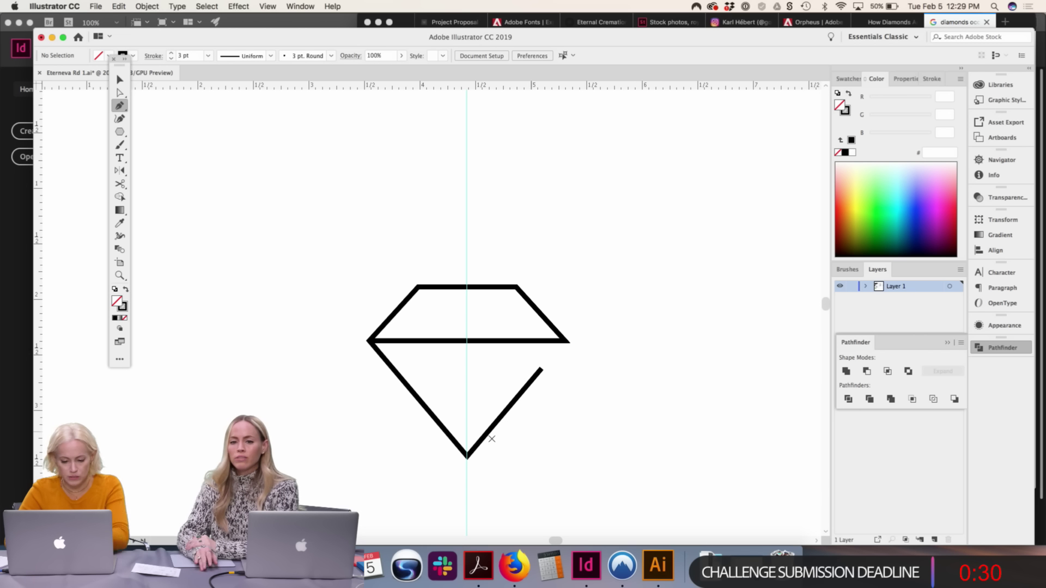
click(467, 455)
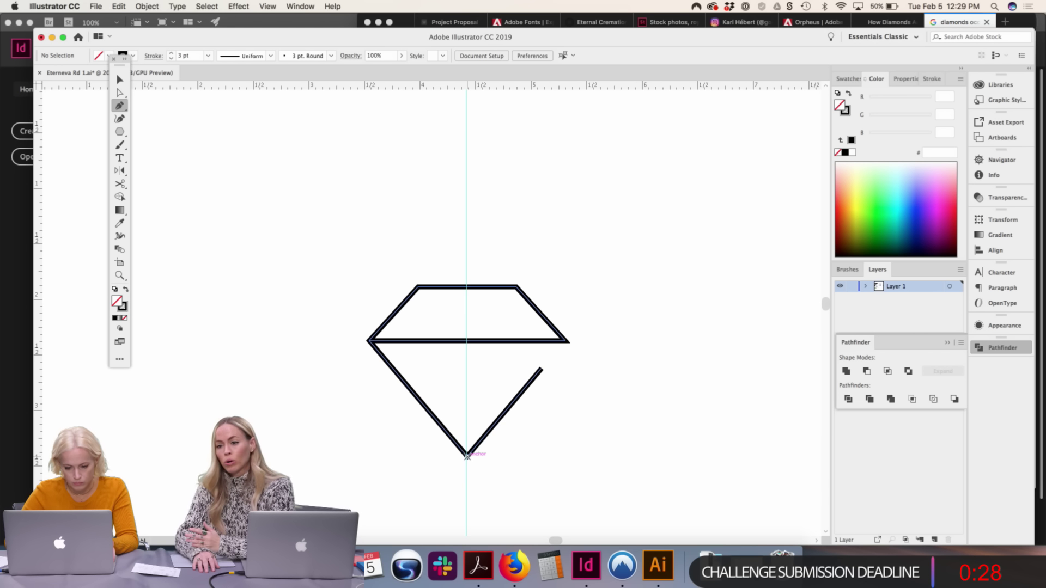
click(418, 286)
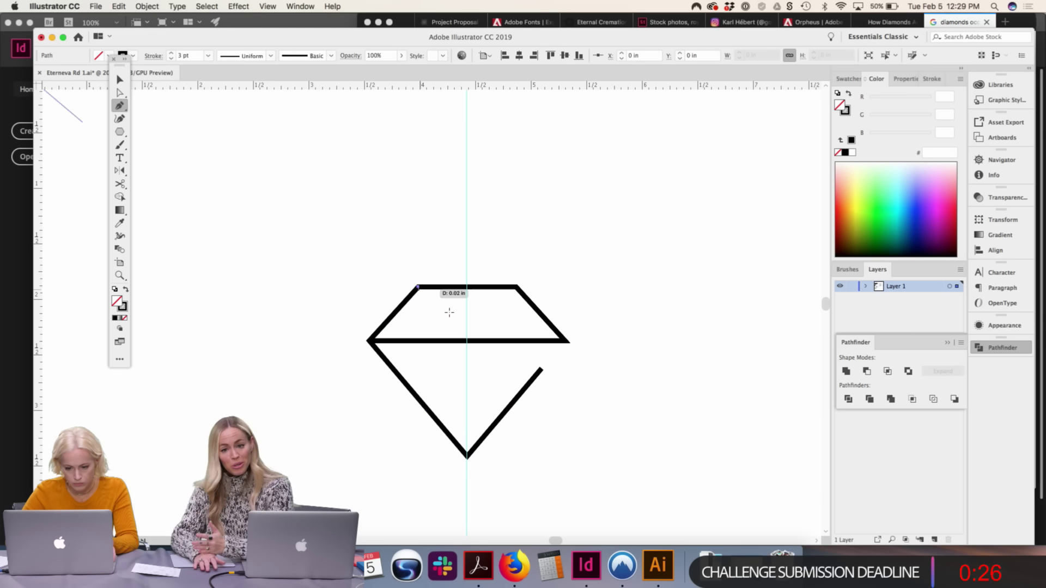
click(467, 341)
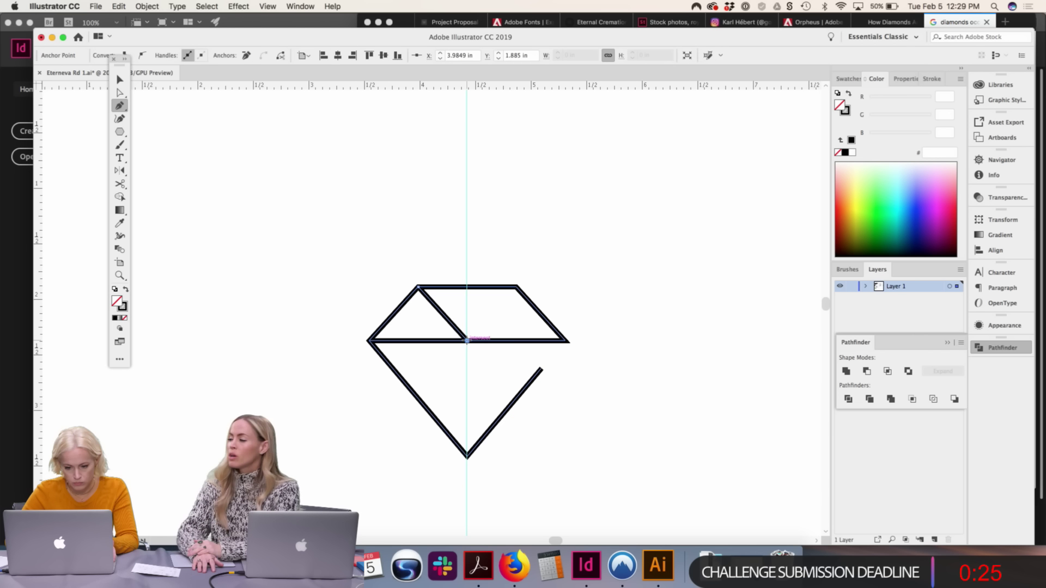
click(515, 286)
key(a)
click(549, 260)
key(super+equal)
key(super+equal)
key(super+equal)
key(super+equal)
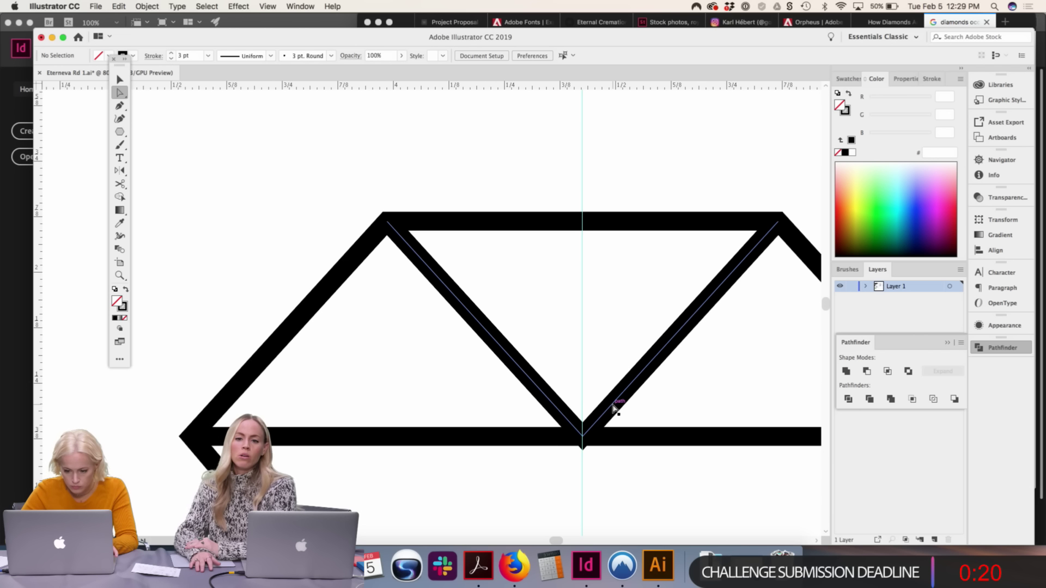
Select the V-shaped facet line's lower anchor point and set its stroke miter limit to 1
click(585, 432)
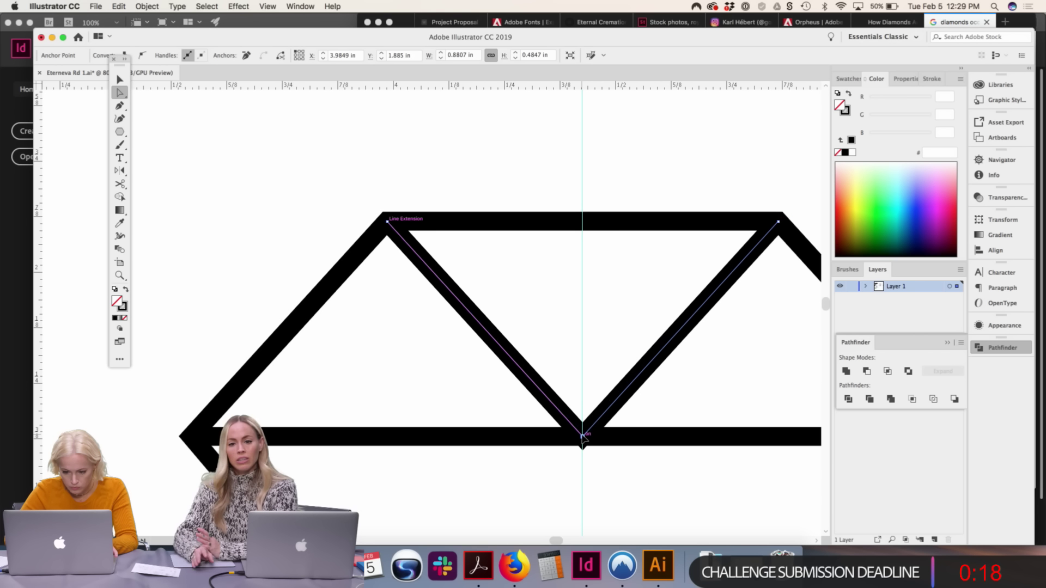
click(583, 435)
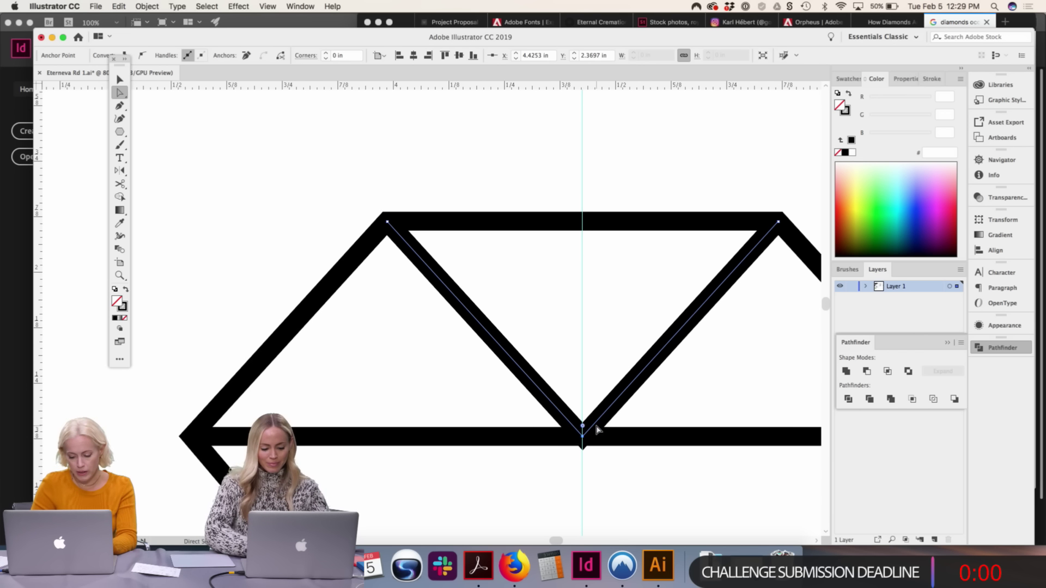
key(super+equal)
drag(596, 425, 441, 310)
click(486, 300)
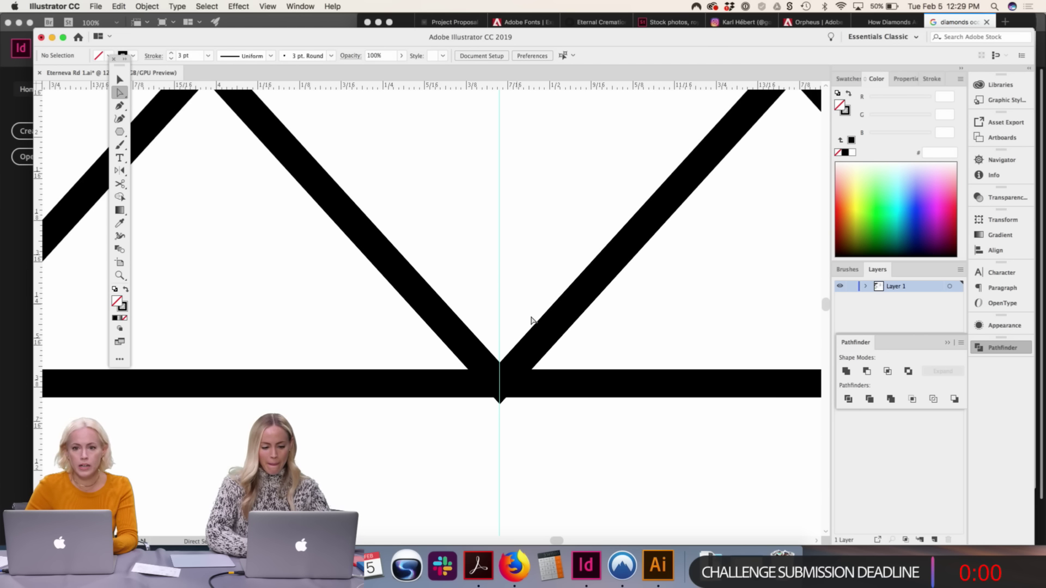
click(526, 349)
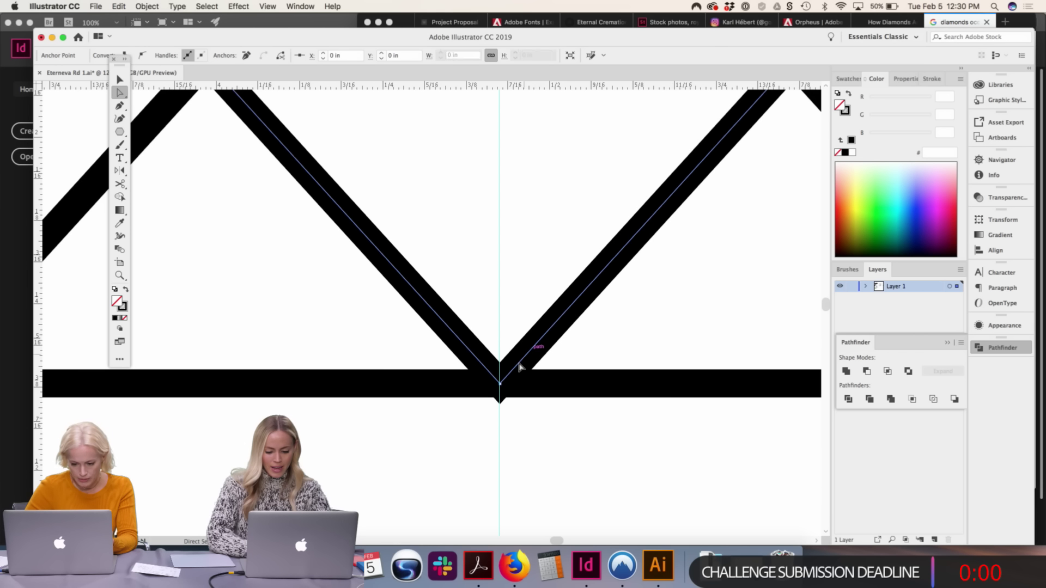
click(500, 375)
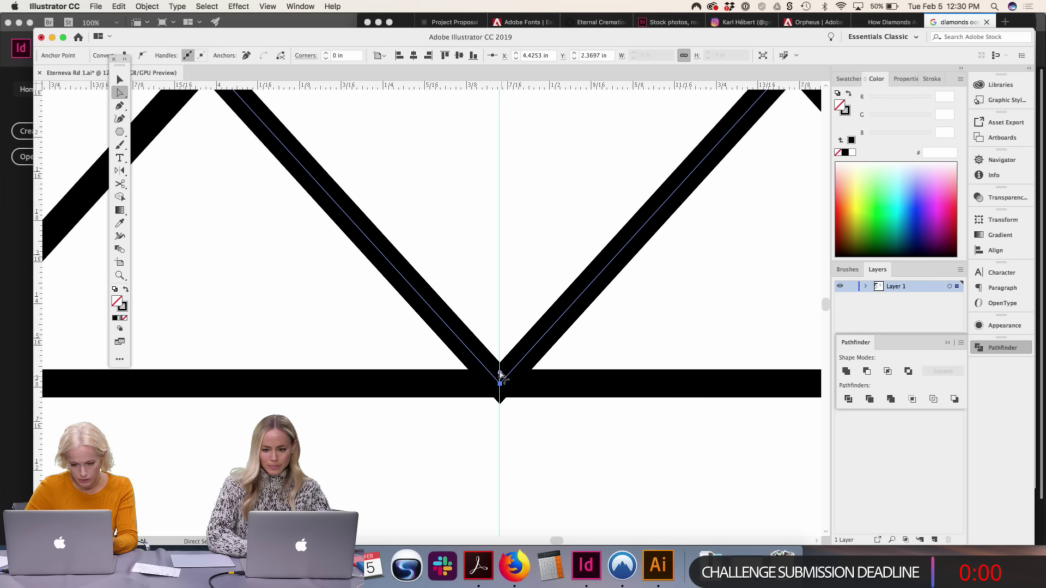
drag(500, 375, 502, 389)
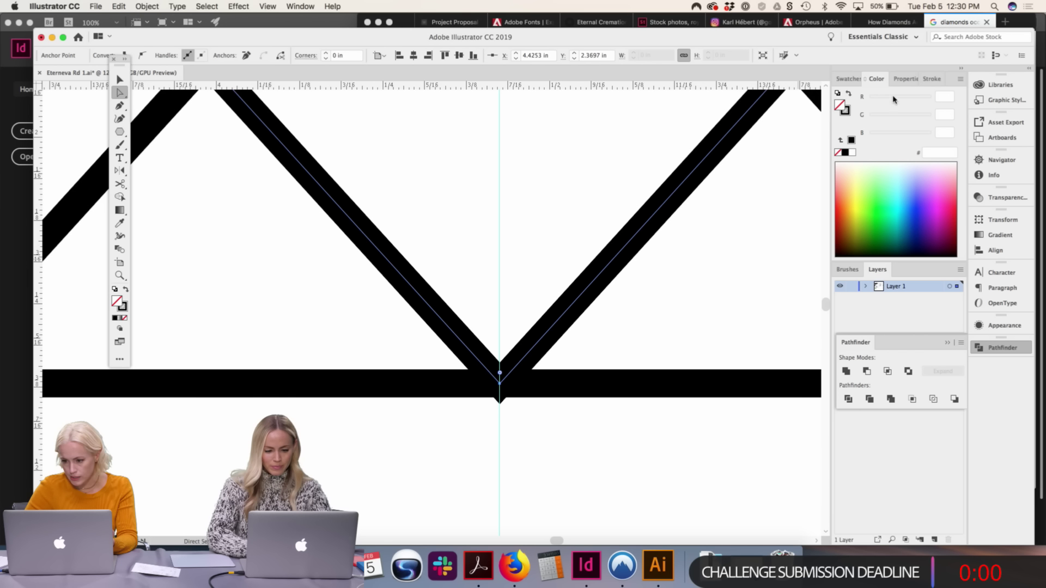
click(930, 79)
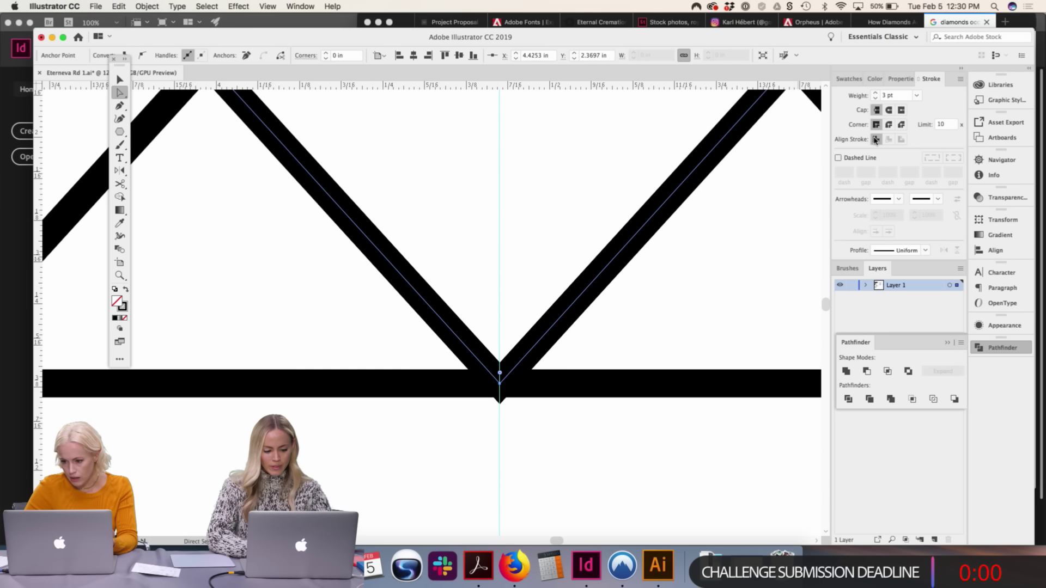
click(946, 124)
text(1)
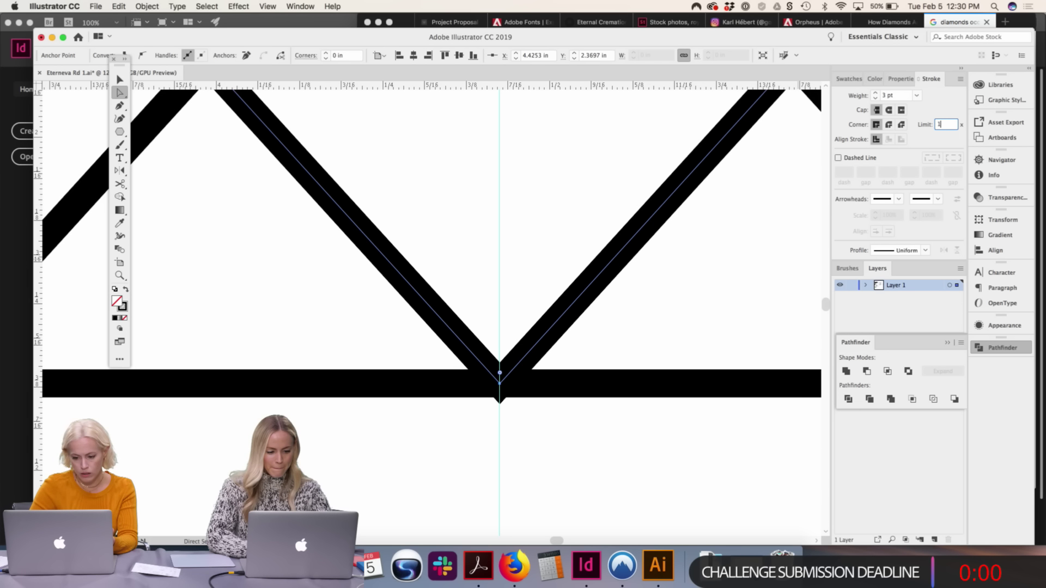
key(Return)
click(503, 186)
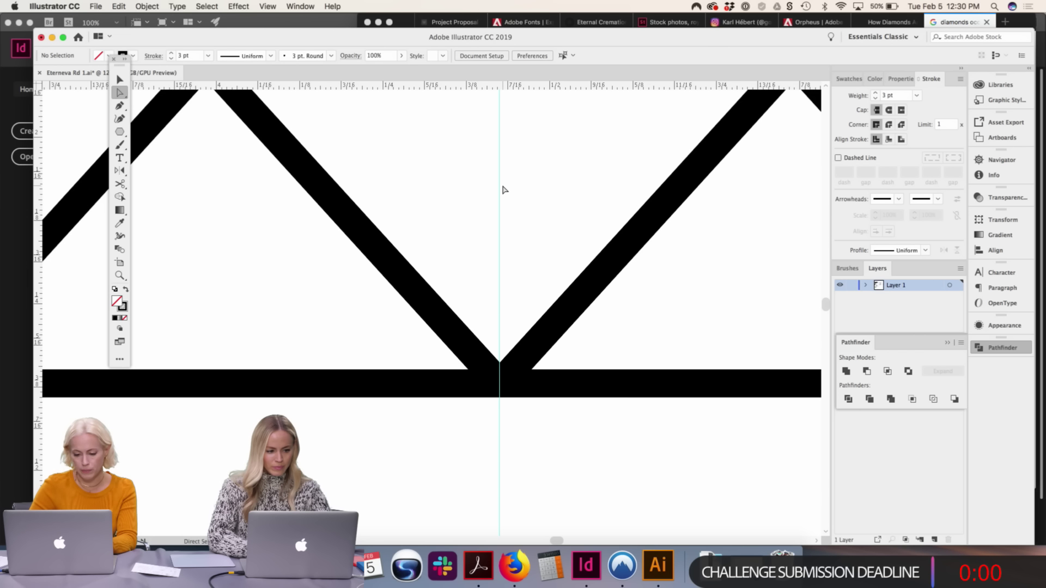
key(super+minus)
key(super+minus)
key(super+minus)
key(v)
drag(571, 177, 519, 110)
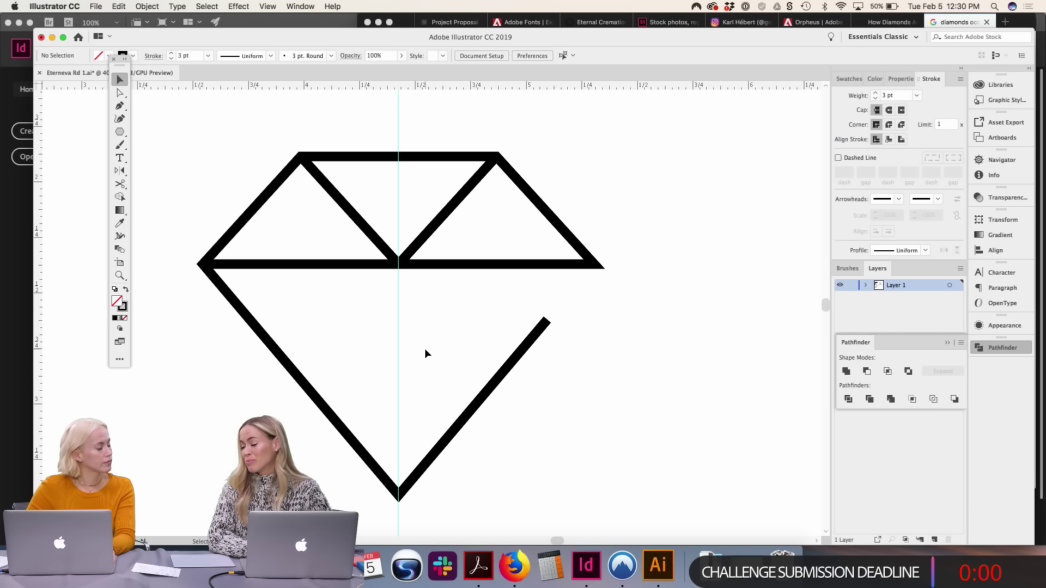
drag(426, 353, 428, 391)
key(super+minus)
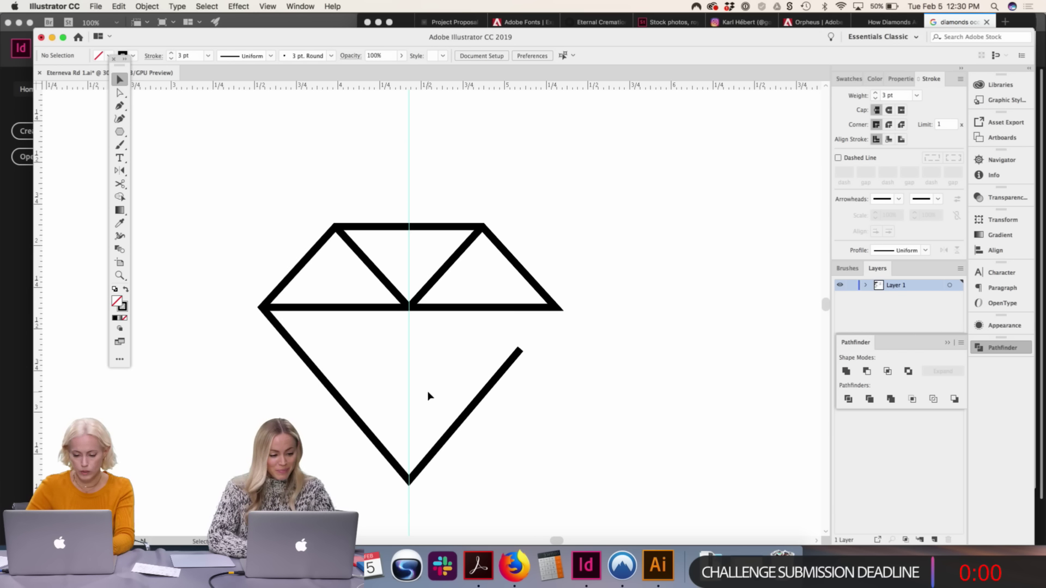
key(p)
key(v)
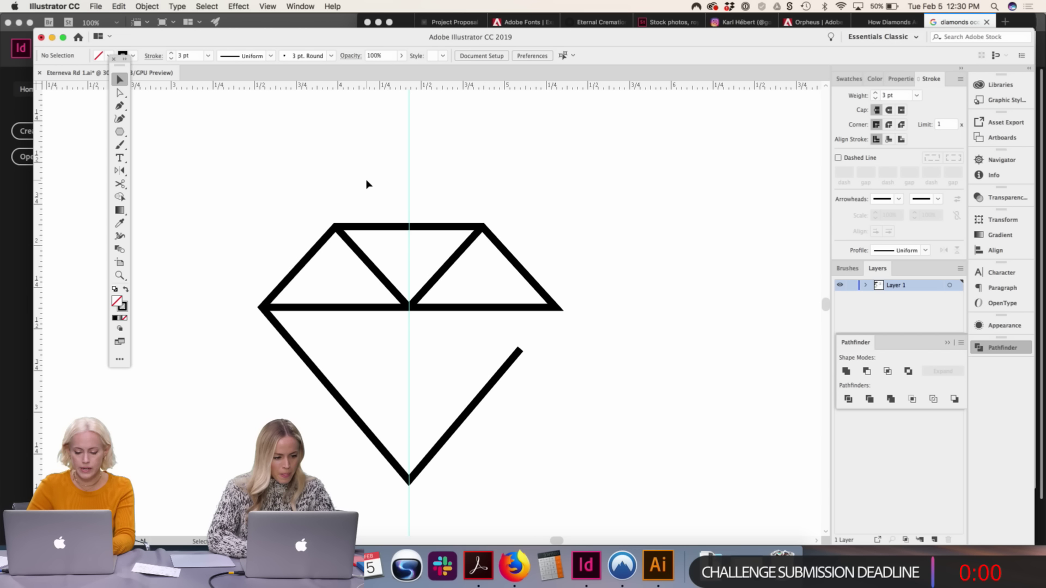
key(p)
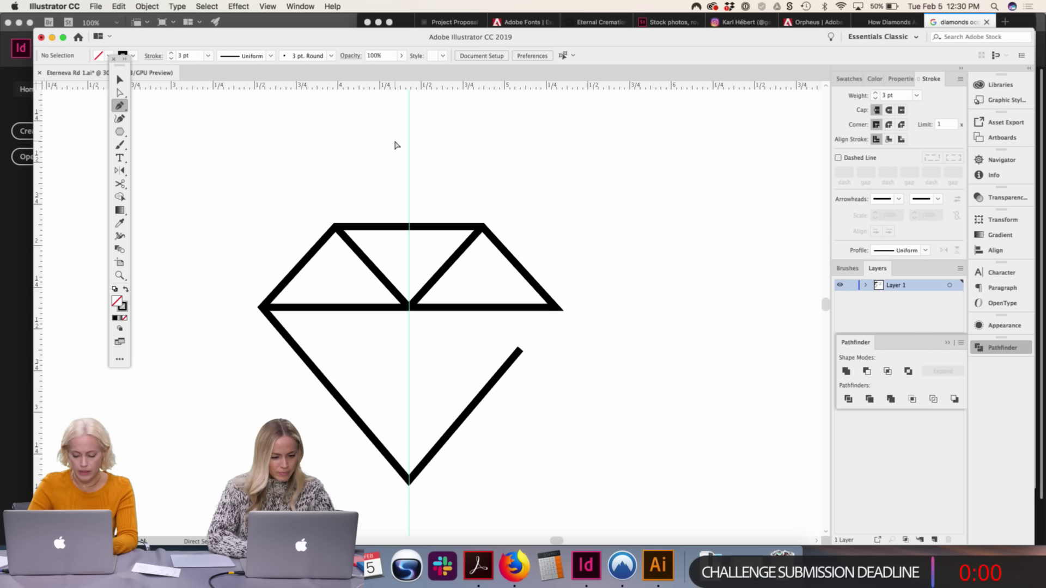
Copy the seven radiating lines from the segmented arch icon below the arch logo artboard
key(super+minus)
scroll(395, 145, left, 10)
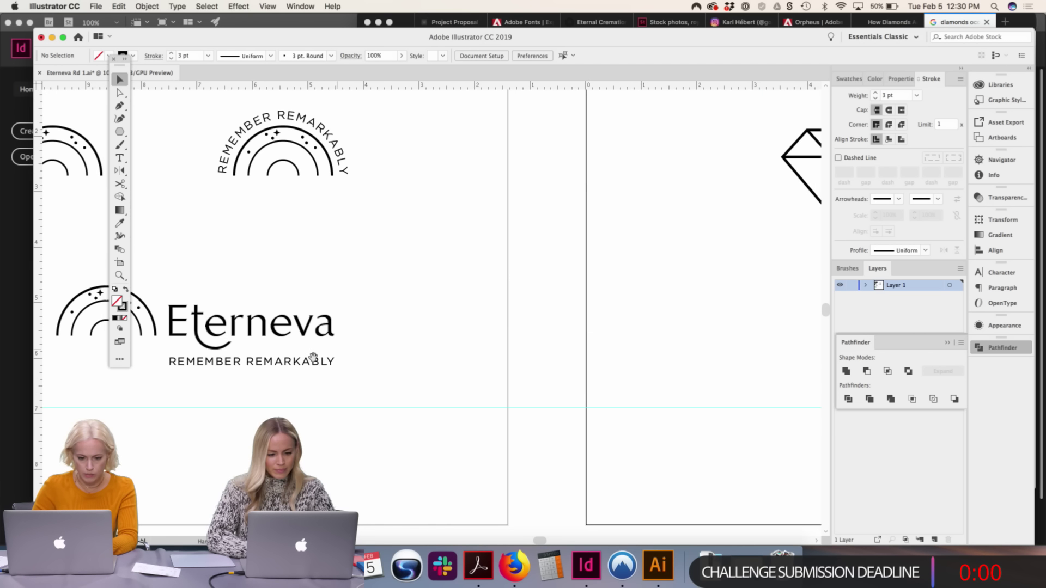
scroll(314, 357, left, 15)
scroll(313, 357, down, 2)
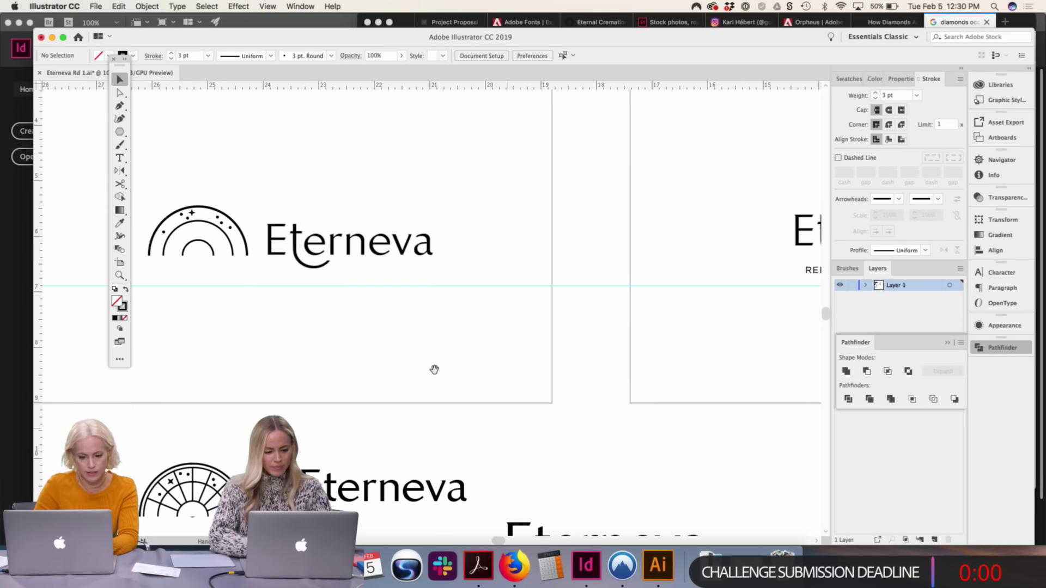
scroll(434, 369, left, 5)
scroll(434, 369, down, 3)
click(308, 436)
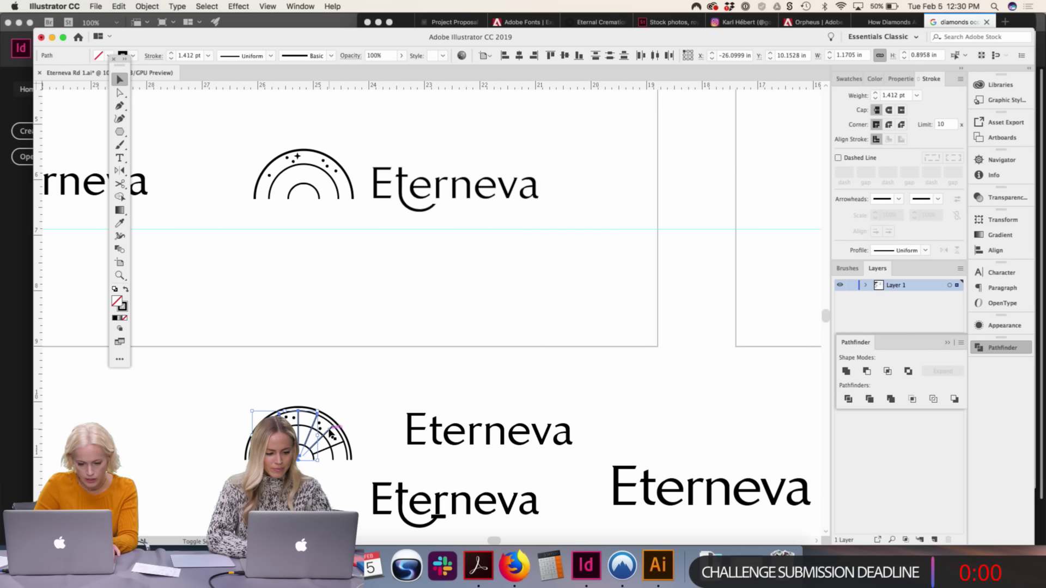
drag(336, 441, 338, 448)
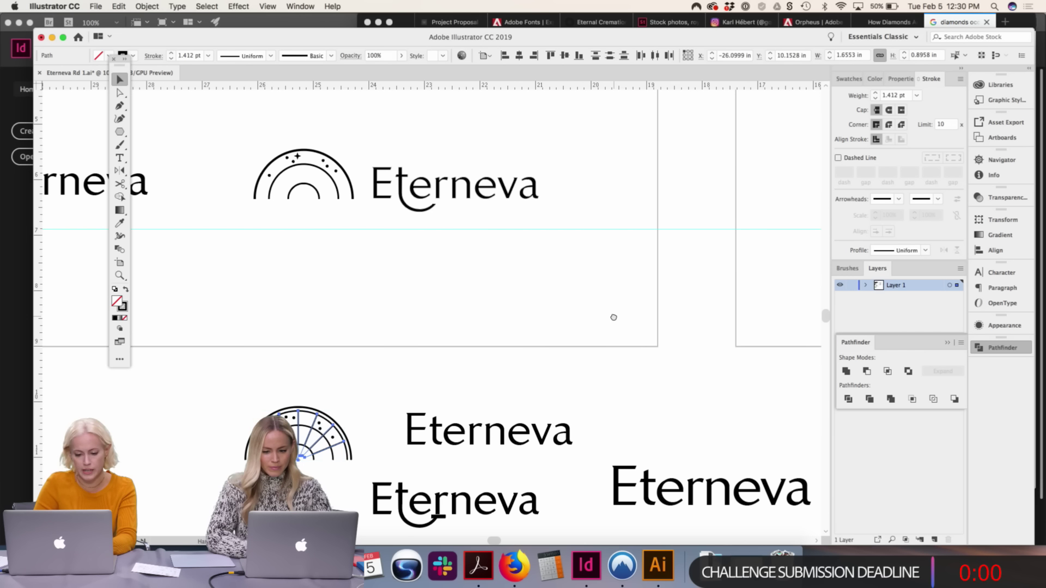
Paste the copied radiating lines beside the diamond on its artboard
drag(614, 317, 187, 359)
drag(585, 281, 178, 331)
drag(573, 256, 278, 339)
right_click(586, 282)
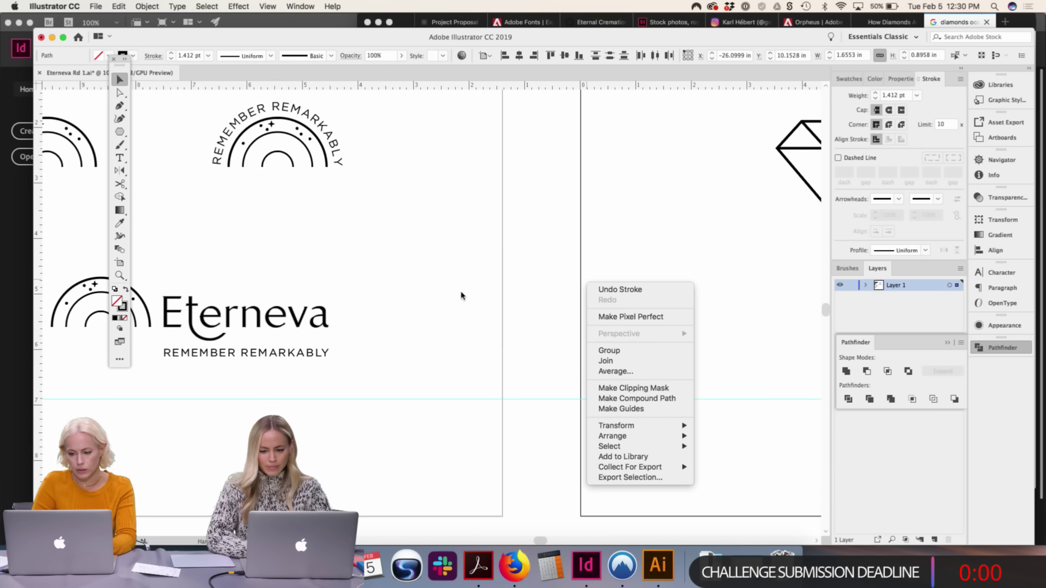
click(262, 327)
drag(433, 265, 293, 305)
drag(539, 264, 392, 322)
drag(550, 297, 211, 373)
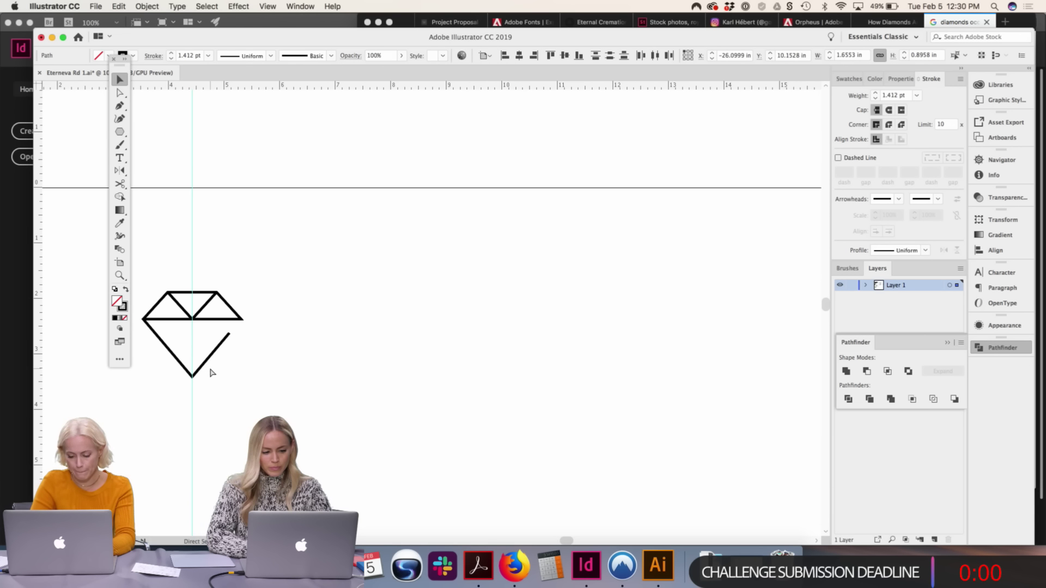
key(super+equal)
drag(351, 343, 571, 283)
key(super+v)
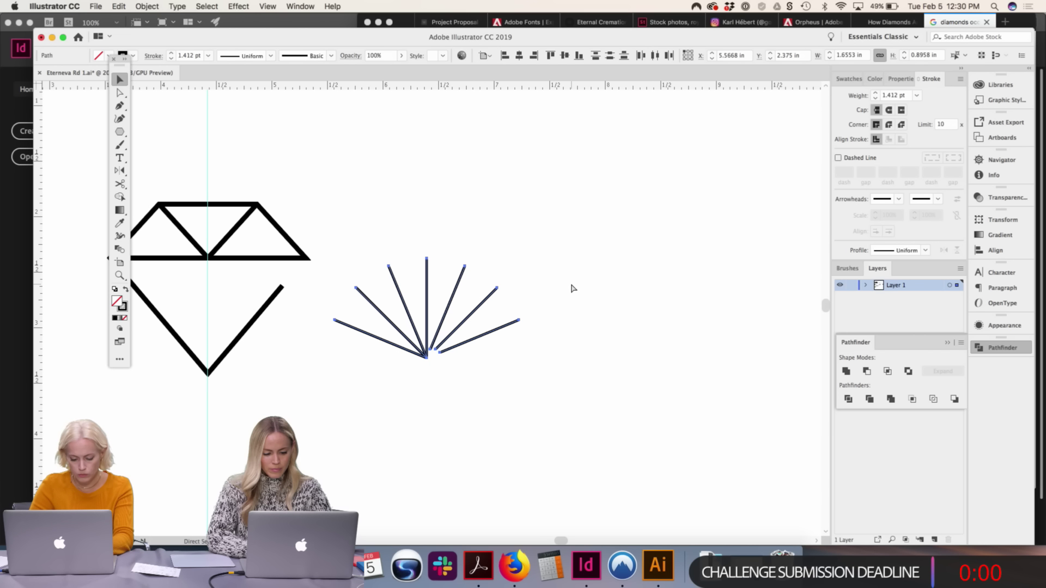
click(570, 283)
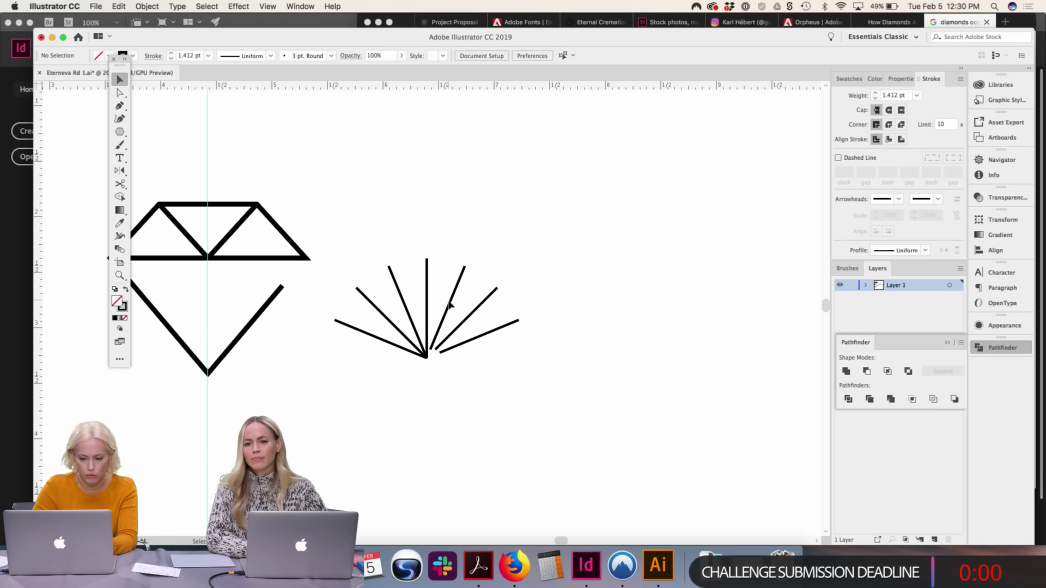
Delete the lowest outer line on each side of the pasted fan of radiating lines
key(a)
click(486, 334)
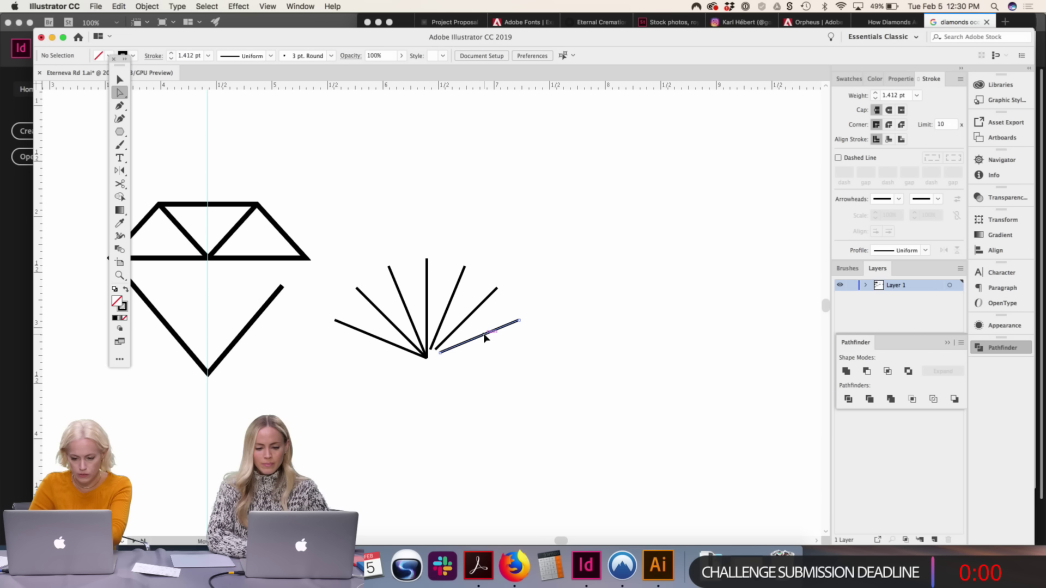
key(Delete)
click(380, 338)
key(Delete)
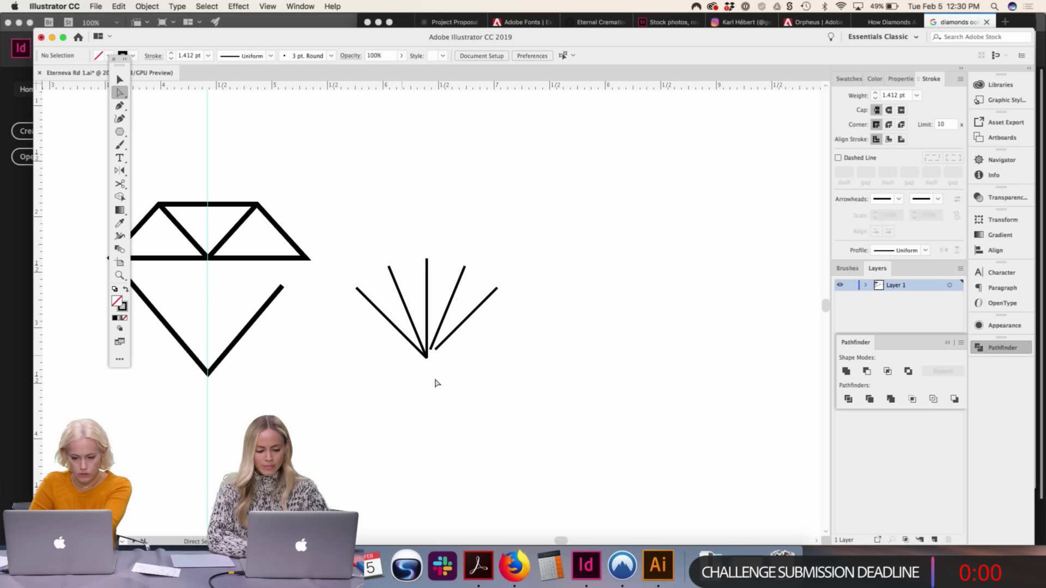
Extend the lower ends of the fan's two right-hand lines to the point where the other lines meet
key(super+equal)
key(super+equal)
scroll(465, 394, down, 3)
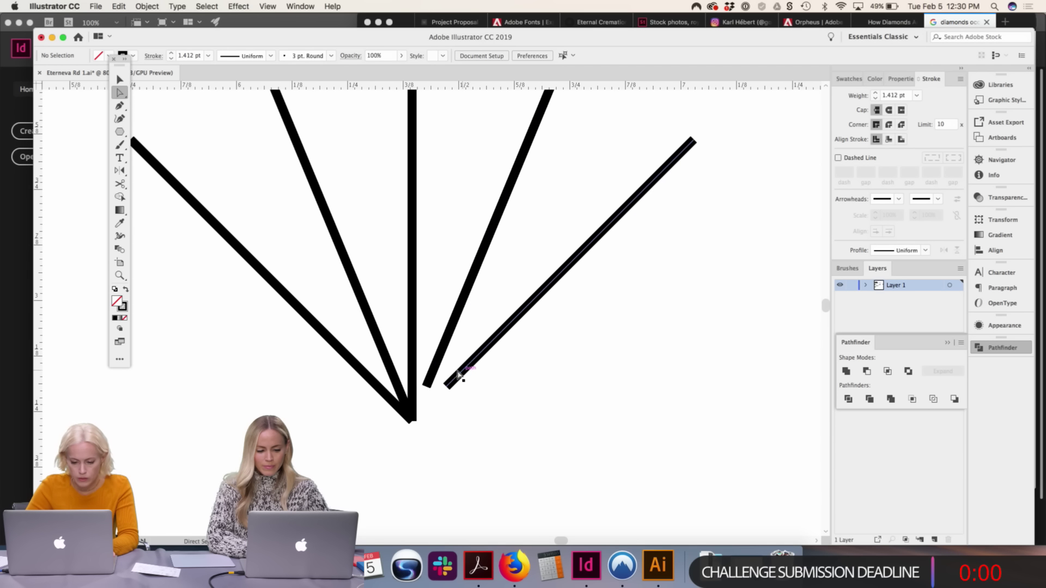
drag(429, 386, 415, 419)
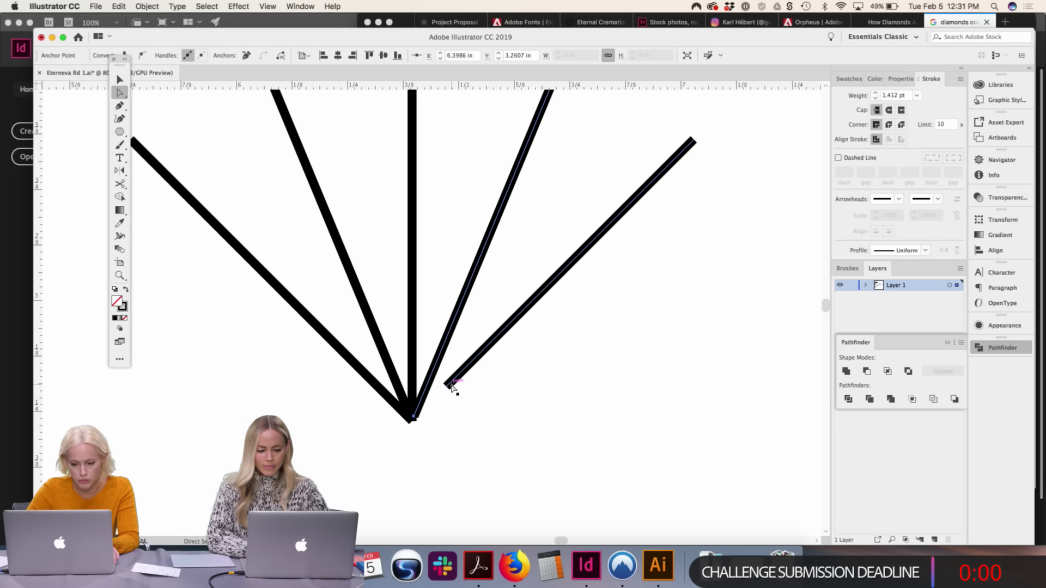
drag(446, 388, 417, 421)
click(440, 440)
key(v)
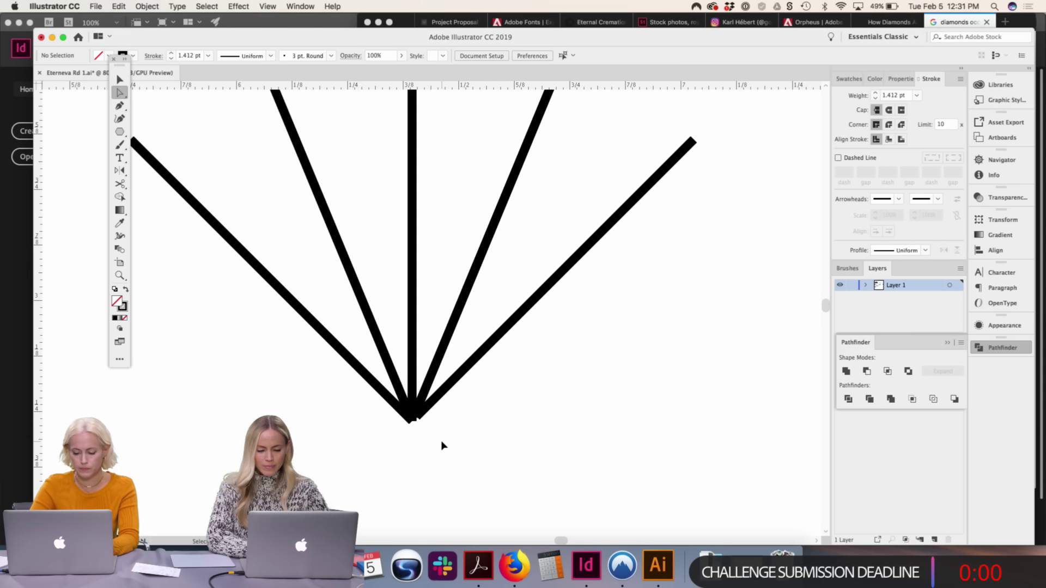
Group the five remaining radiating lines
key(super+minus)
key(super+minus)
key(super+minus)
scroll(436, 305, up, 3)
click(473, 381)
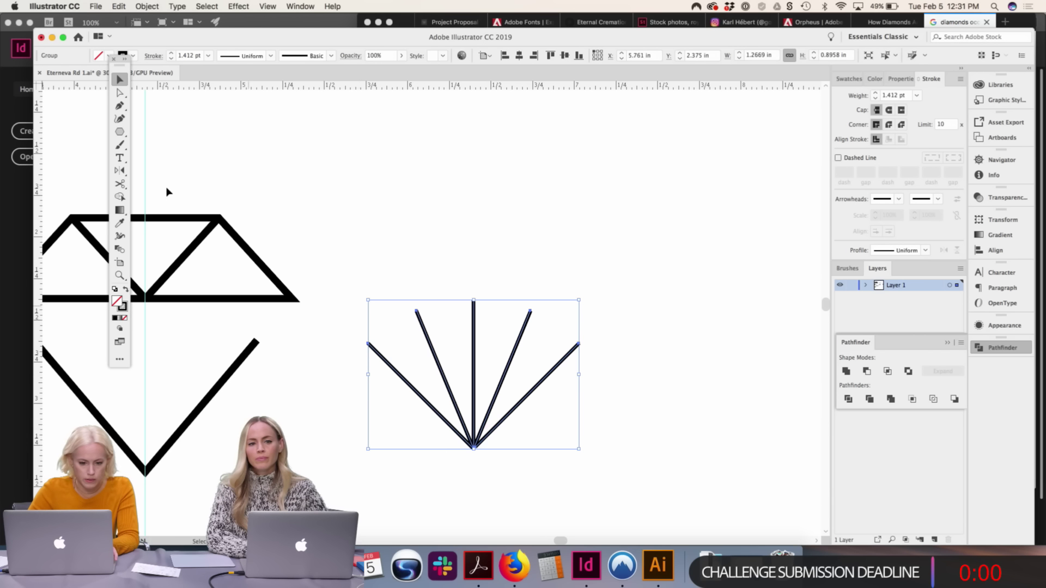
Draw a rectangle about 0.68 by 0.25 in over the converging base of the radiating lines
click(117, 136)
drag(117, 138, 145, 131)
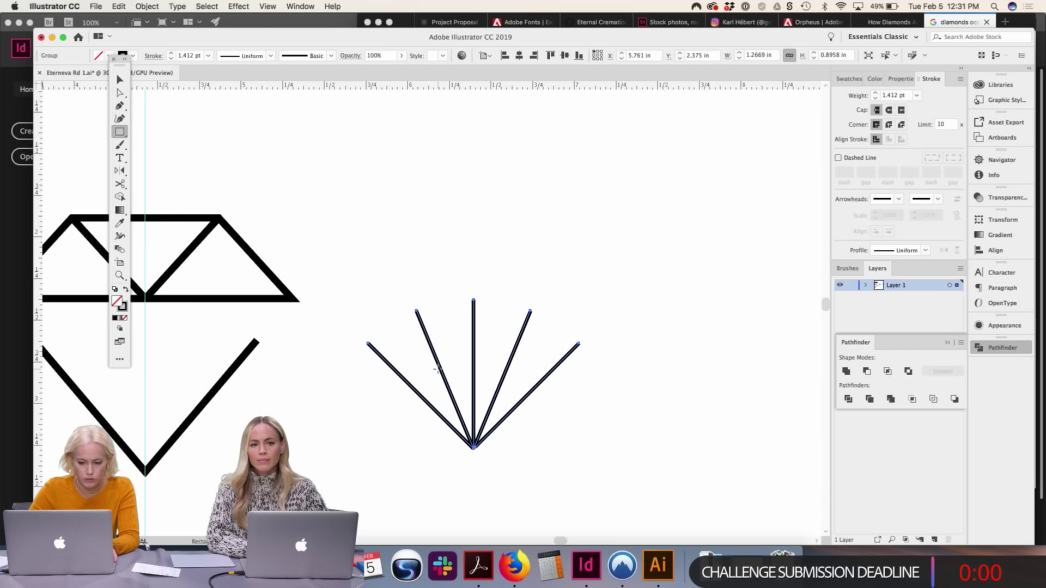
drag(421, 431, 534, 474)
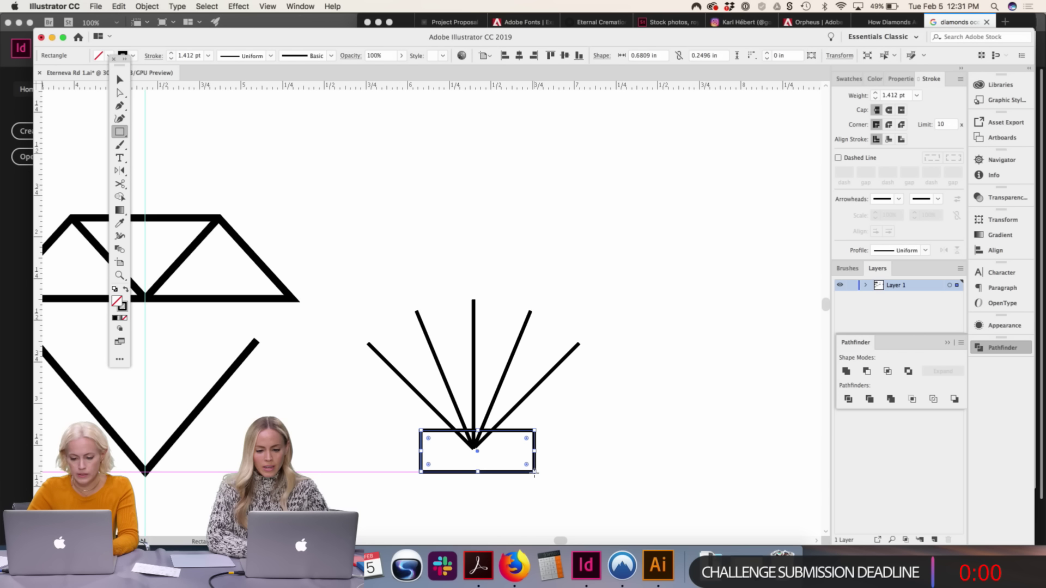
key(v)
click(621, 447)
Move the upper ends of the four slanted lines inward to make a narrower, symmetrical fan around the vertical line
key(a)
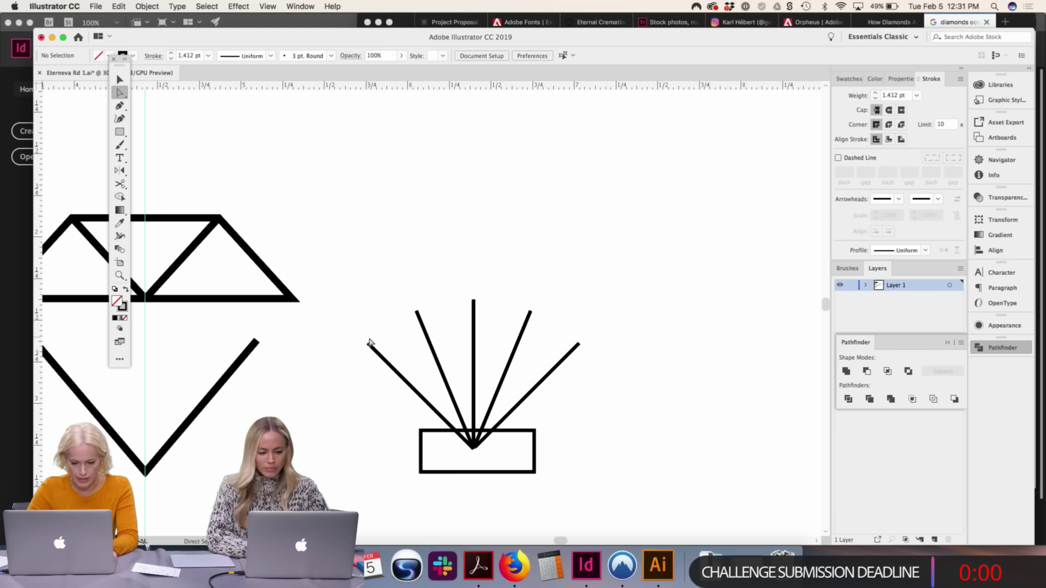
drag(368, 343, 390, 343)
drag(579, 343, 507, 311)
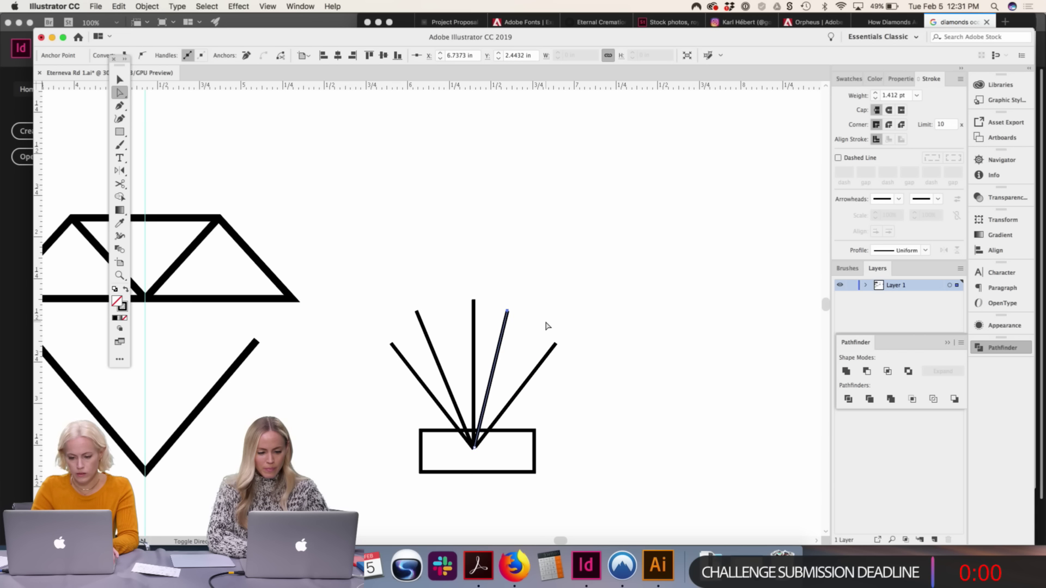
key(Right)
key(Right)
key(Right)
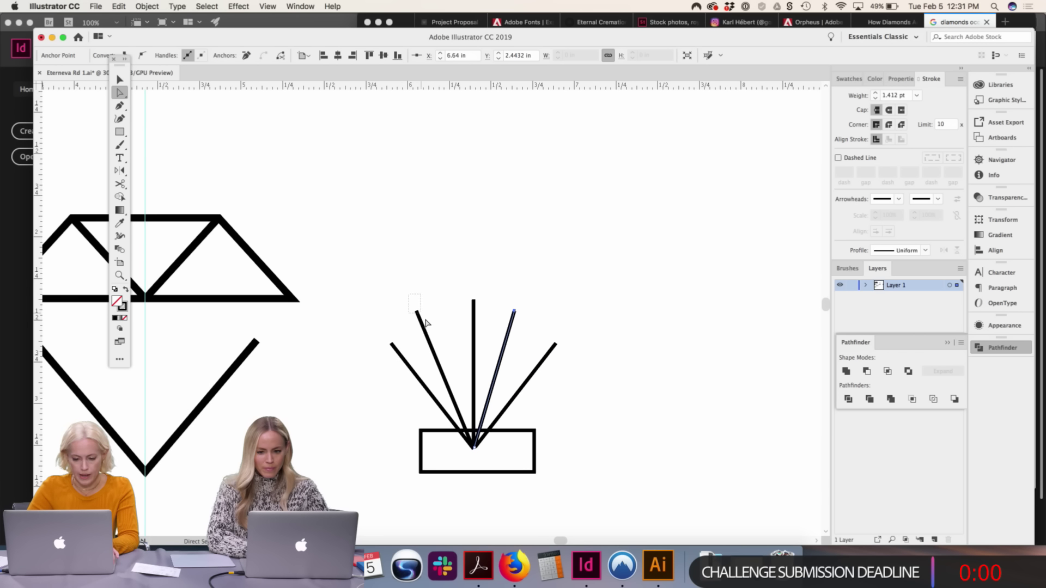
key(Right)
key(Right)
key(Right)
key(Right)
key(Right)
key(Right)
key(Right)
super+click(481, 301)
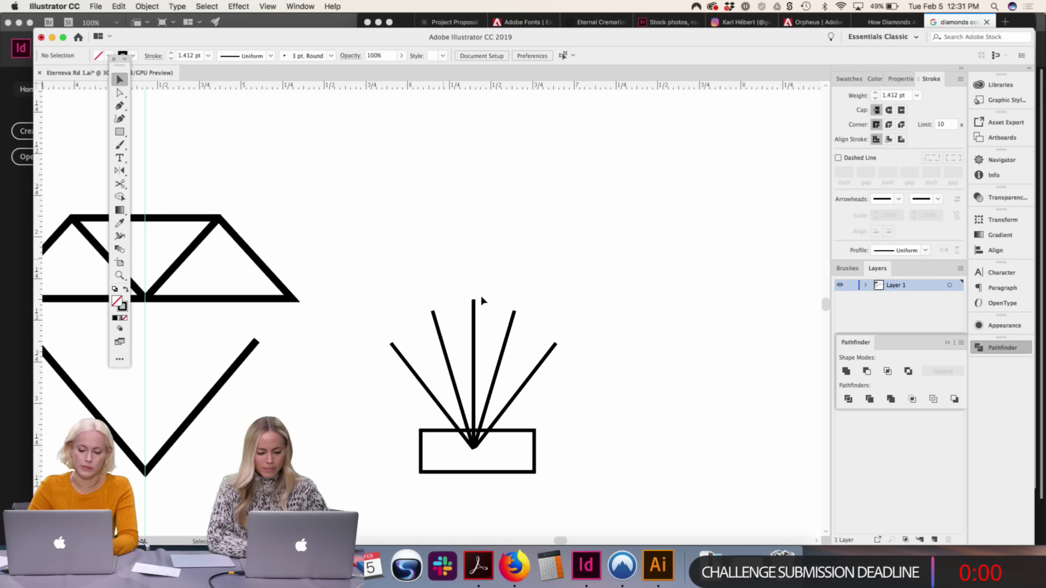
Give the rectangle over the fan's base a white fill and no stroke
click(536, 467)
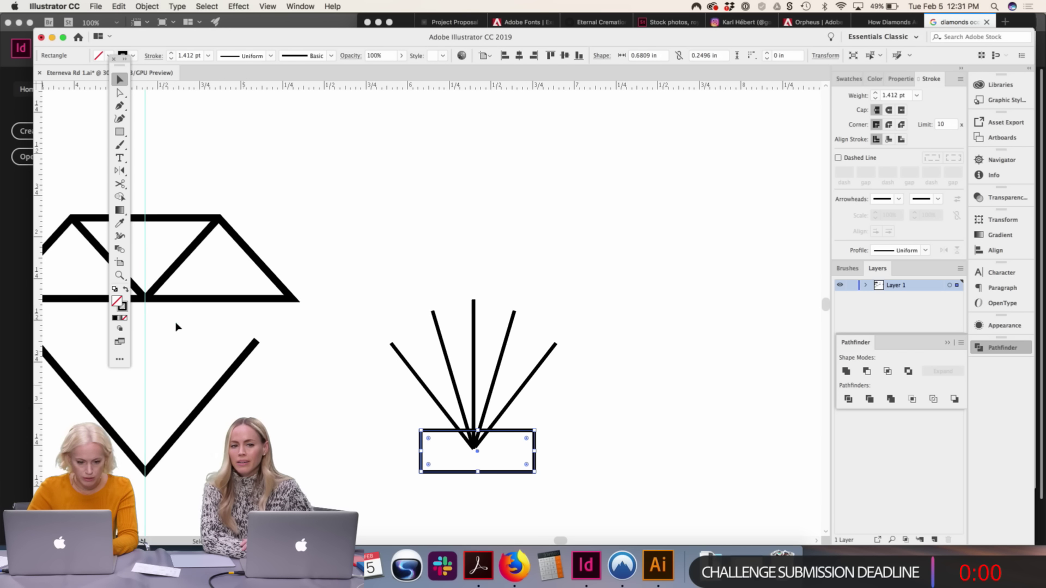
click(125, 290)
key(d)
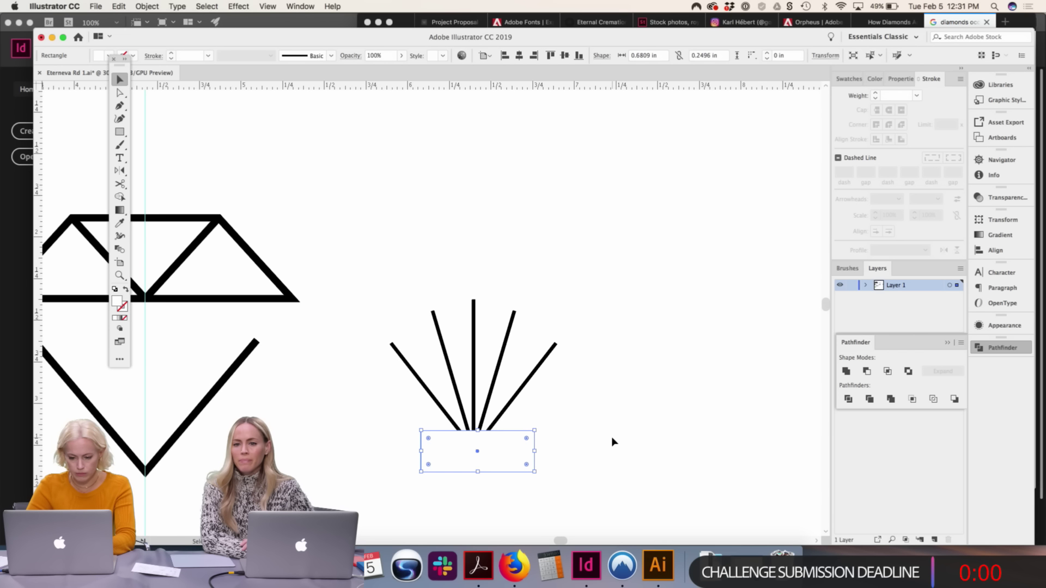
Nudge the white rectangle up over the fan's base and shift the grouped fan slightly left to center it
click(612, 440)
click(505, 448)
key(Up)
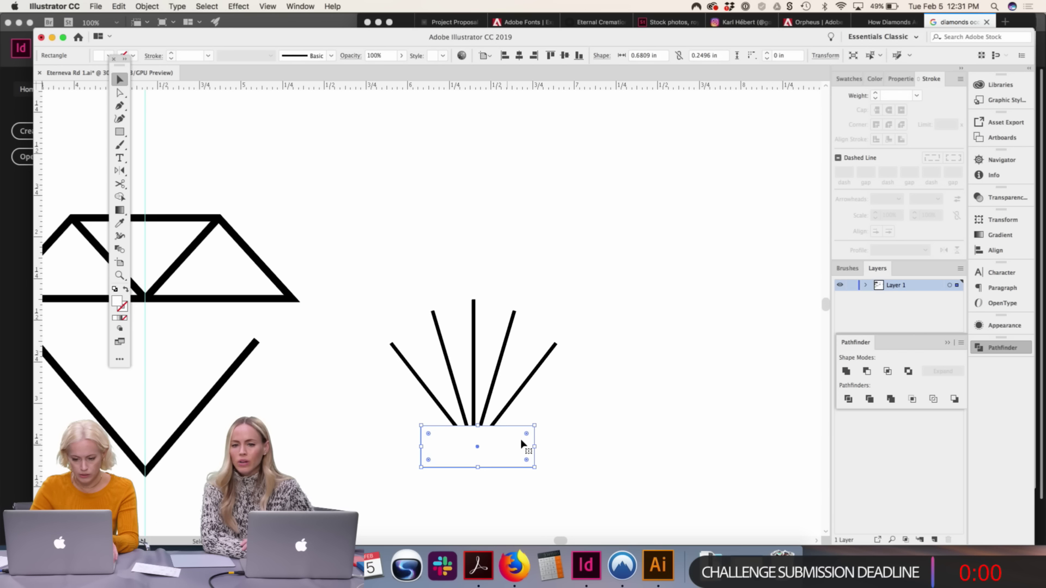
click(494, 384)
click(524, 380)
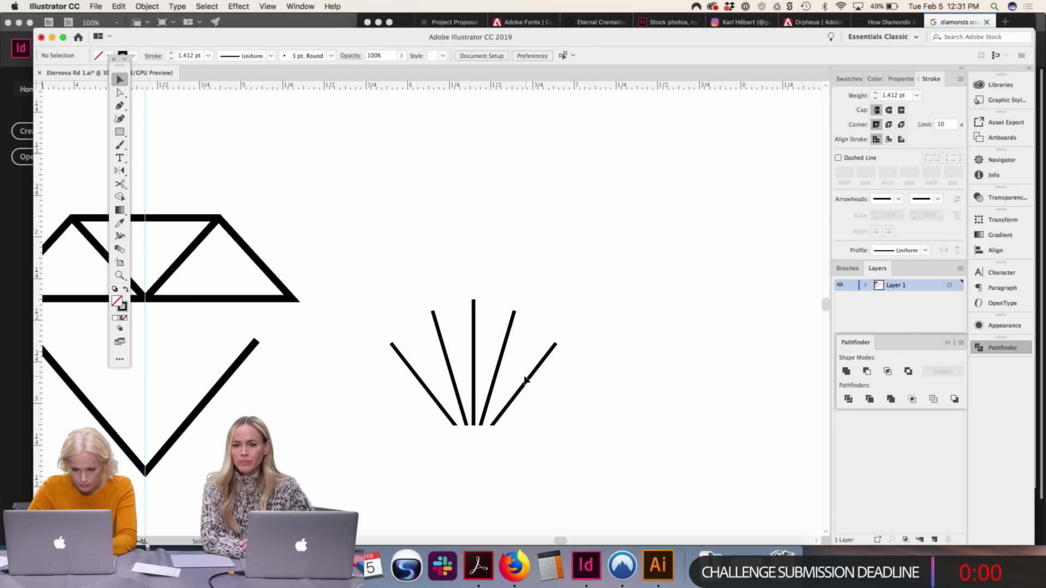
drag(502, 370, 499, 370)
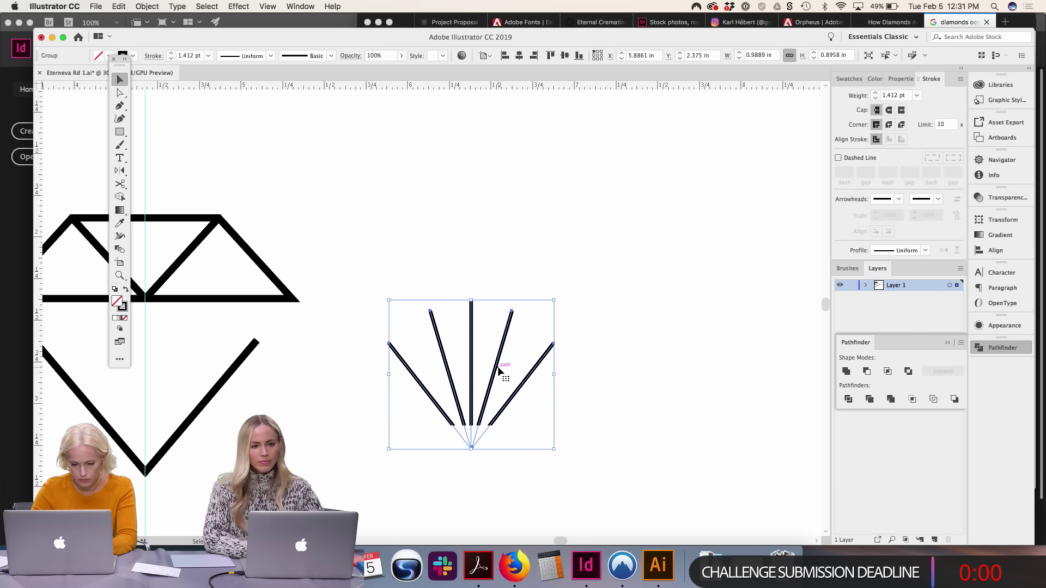
click(499, 371)
double_click(498, 372)
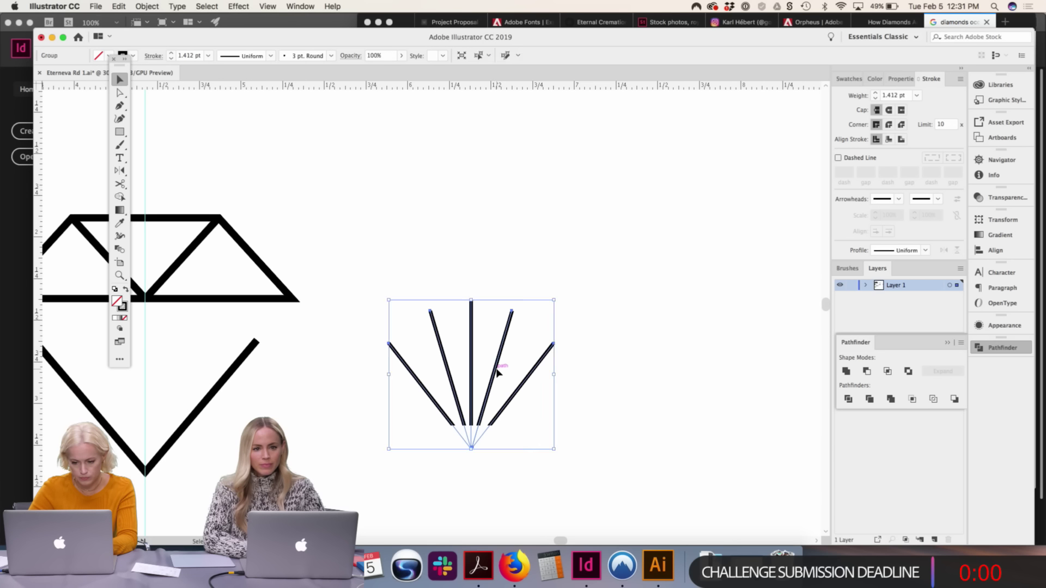
drag(497, 372, 500, 372)
click(448, 365)
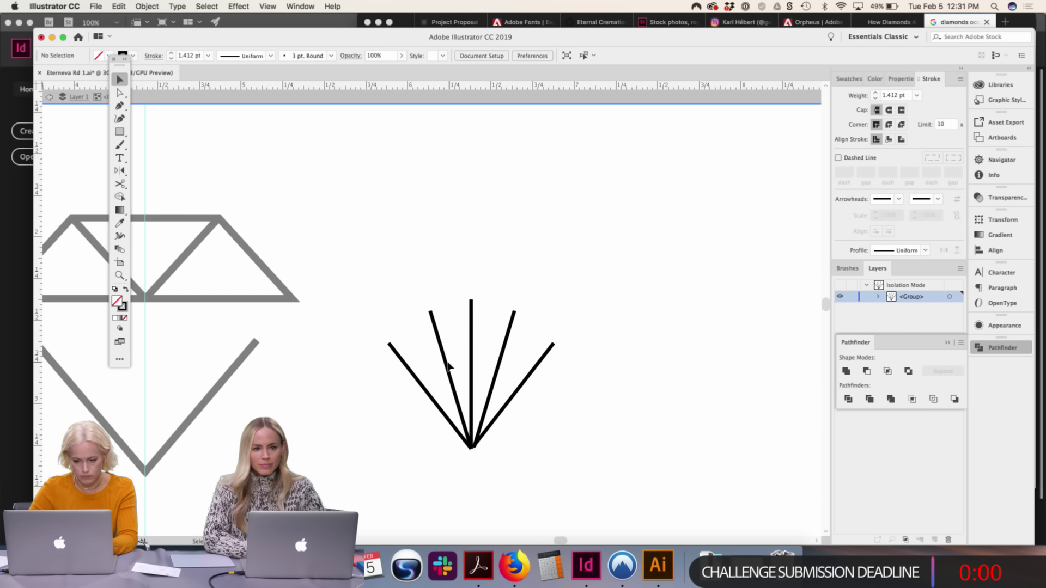
double_click(569, 318)
Raise the white rectangle's upper edge over the fan's base, making it about 0.29 in high
click(481, 443)
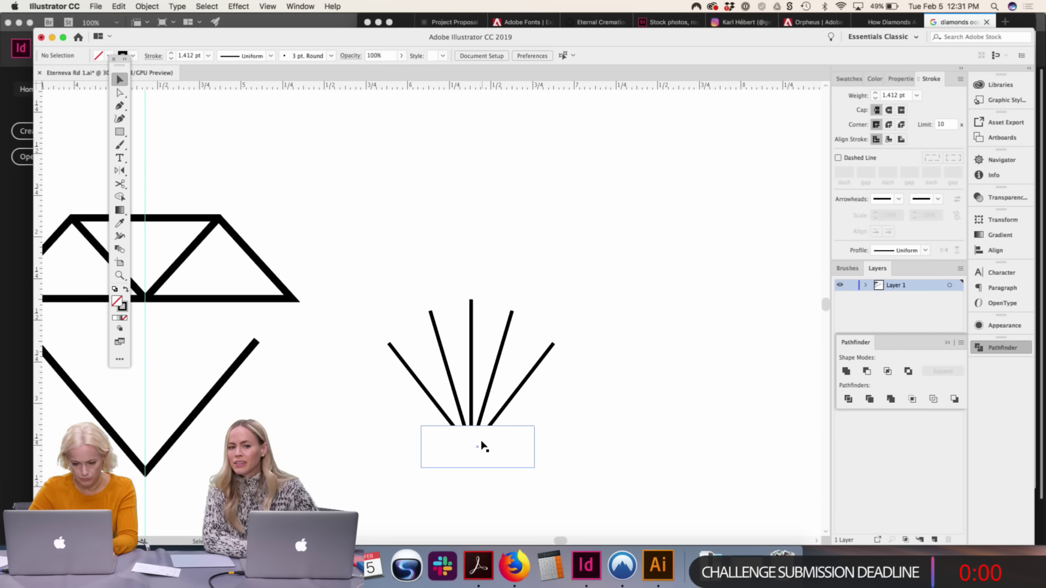
drag(478, 428, 523, 446)
click(636, 424)
Try to round the diamond's corners using the live corner handle at its upper-right vertex
scroll(523, 446, left, 10)
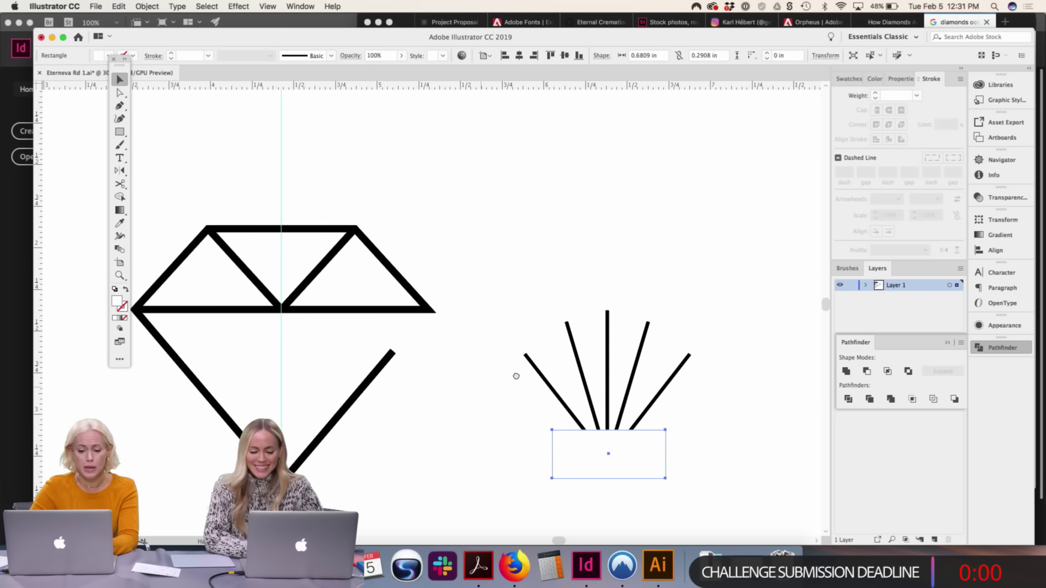
key(a)
key(v)
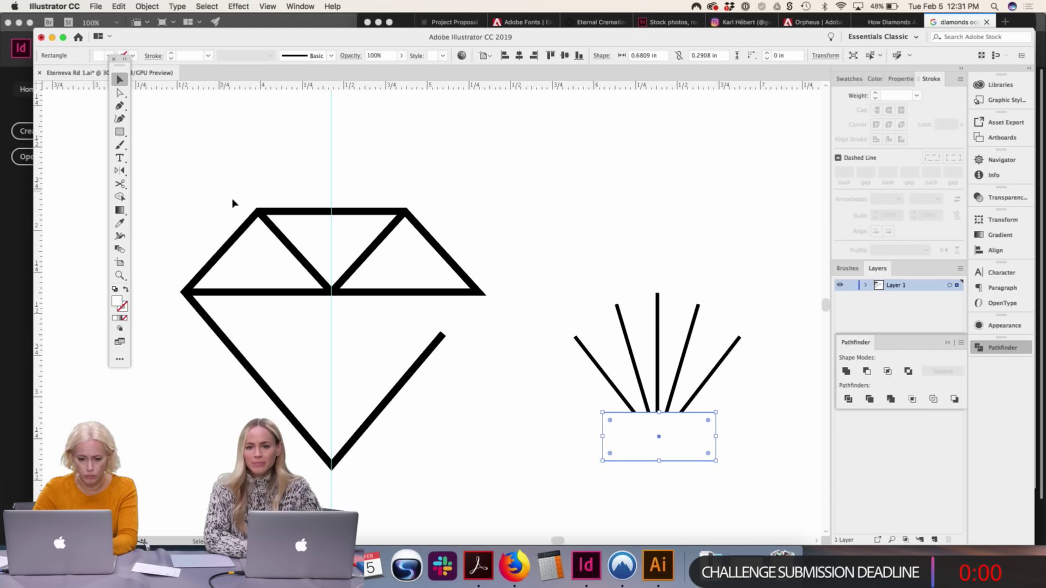
drag(233, 203, 427, 430)
scroll(427, 430, left, 4)
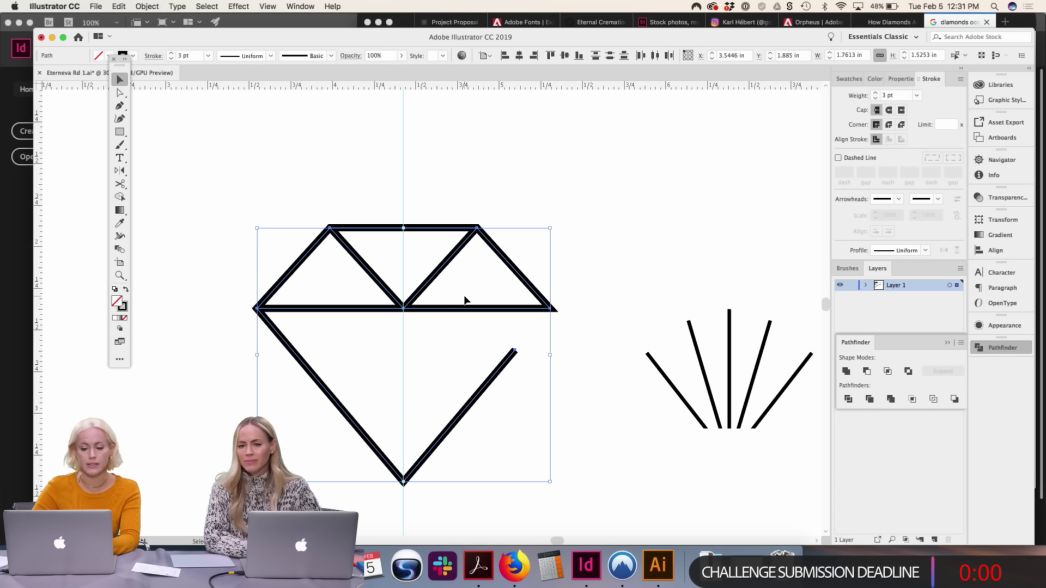
key(super+equal)
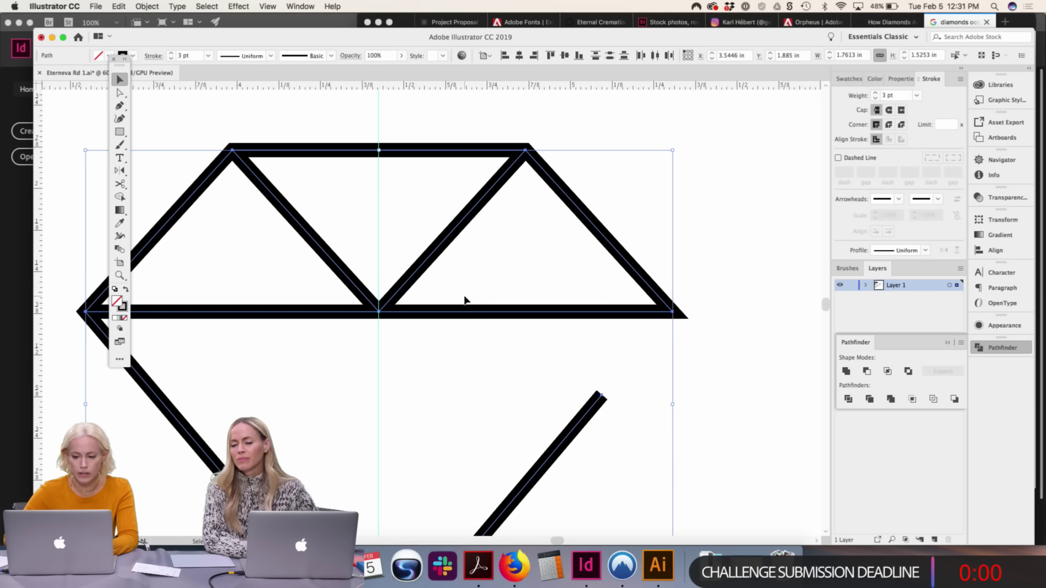
key(a)
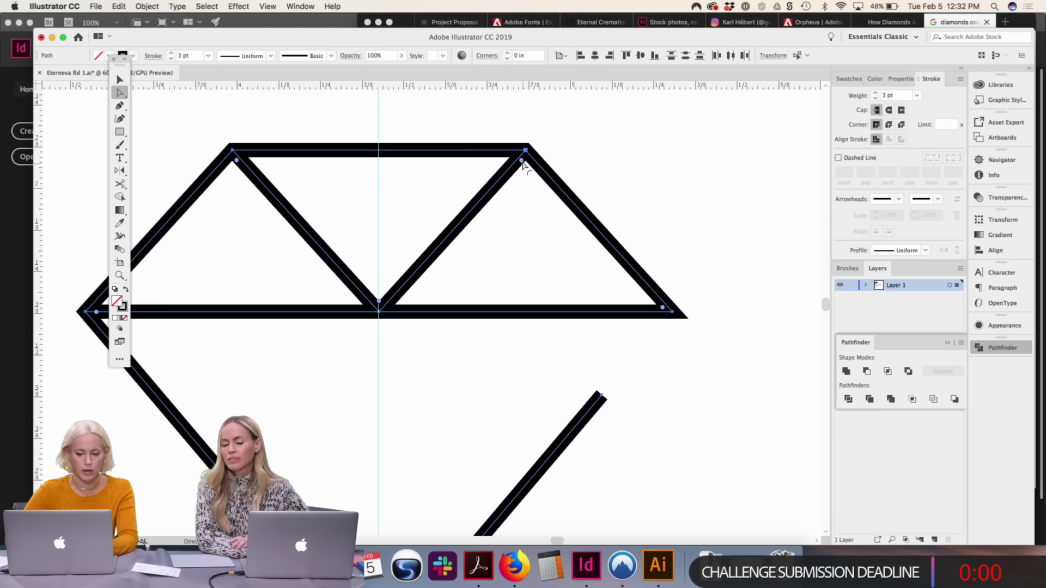
drag(522, 162, 545, 120)
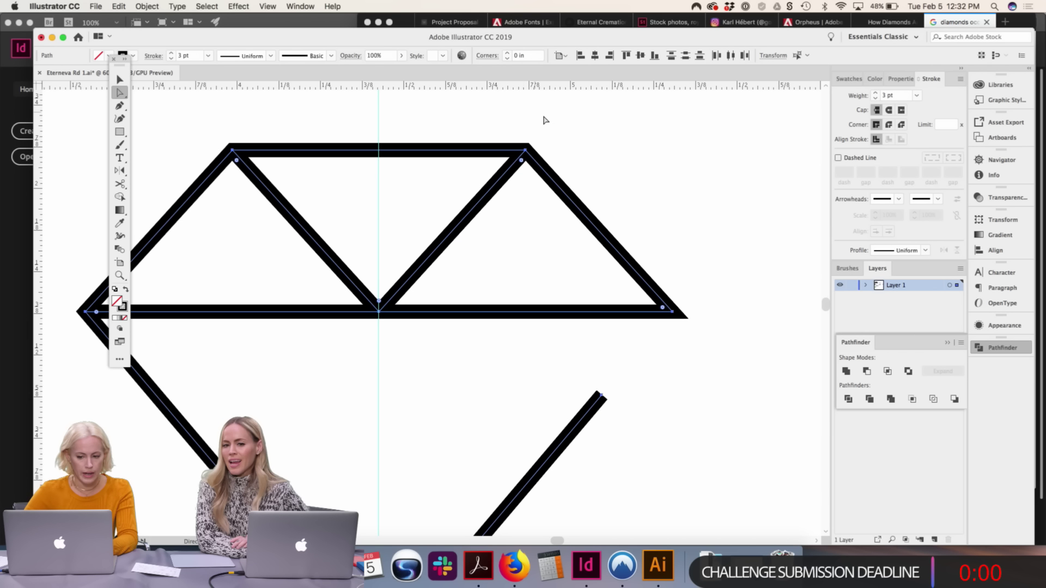
click(593, 133)
key(super+minus)
key(v)
scroll(330, 135, down, 2)
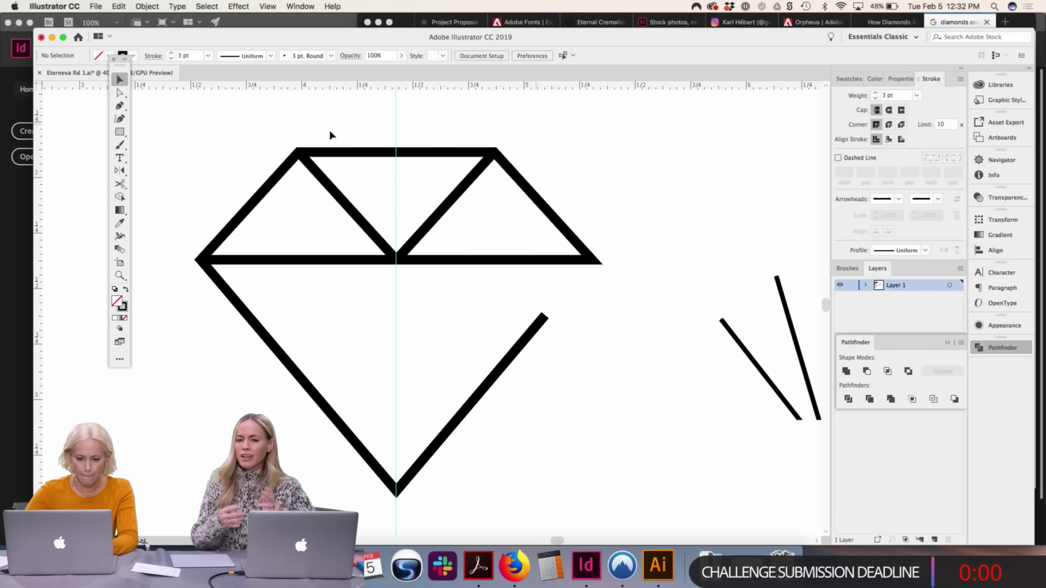
Round all corners of the diamond's paths with a 0.02 in corner radius
click(438, 435)
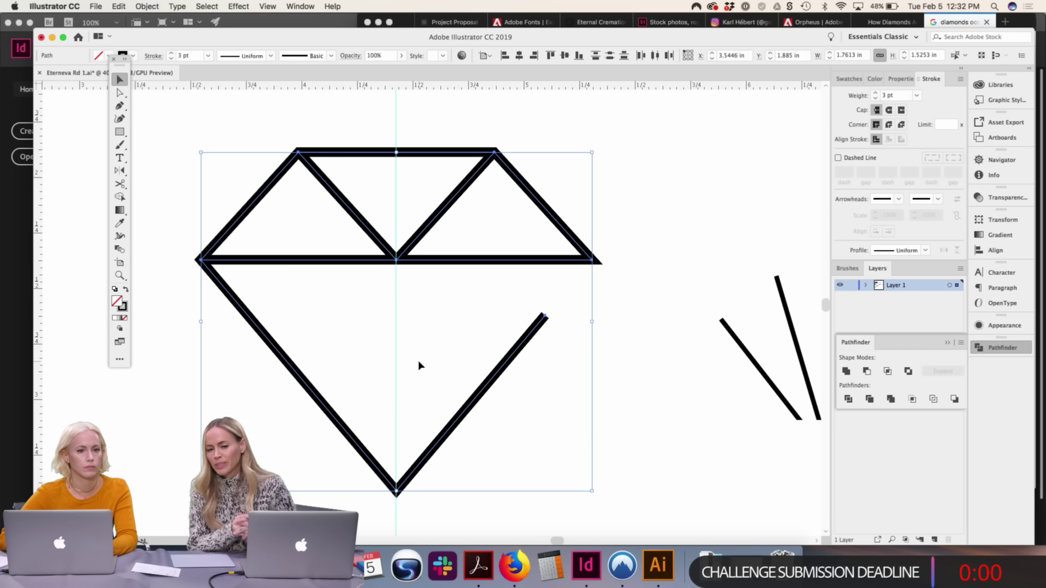
click(360, 246)
drag(221, 144, 566, 493)
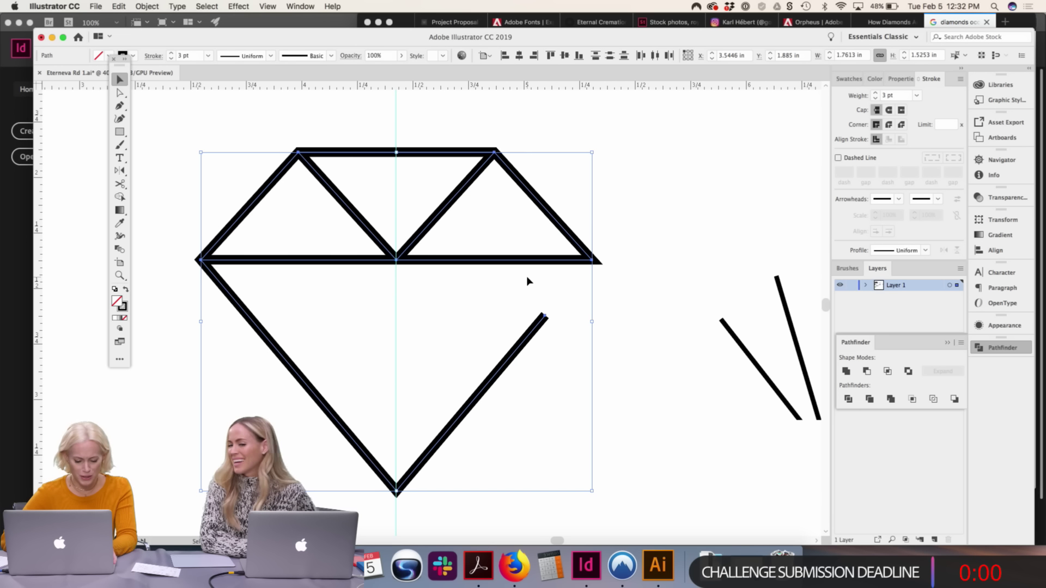
key(a)
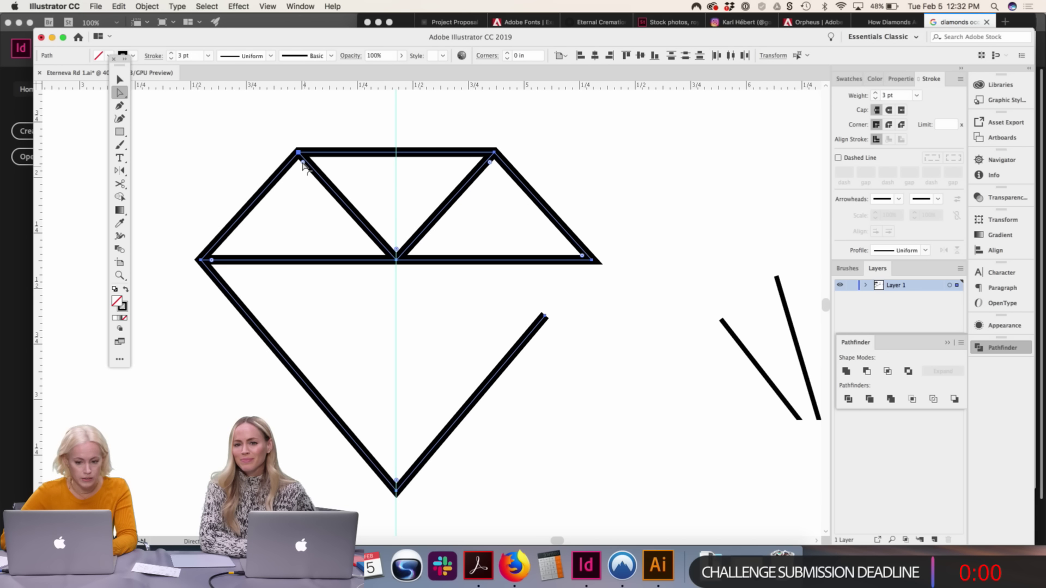
drag(302, 163, 309, 168)
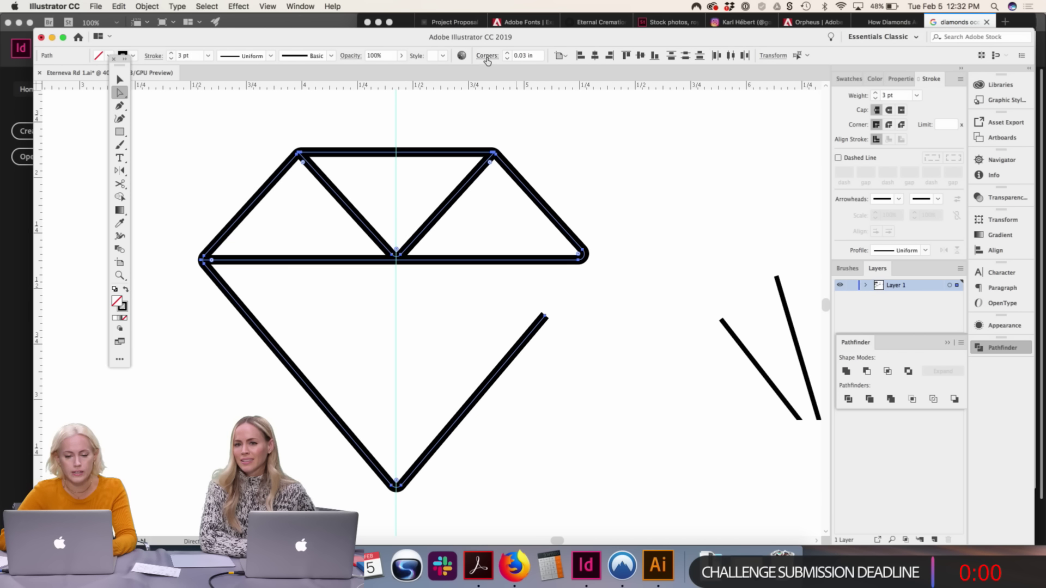
click(527, 56)
key(Return)
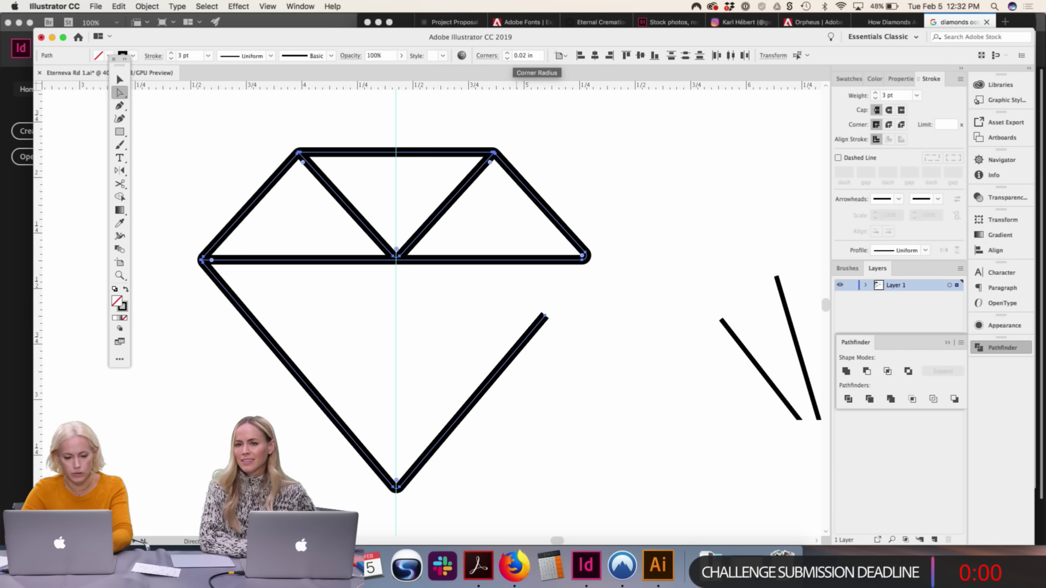
click(627, 289)
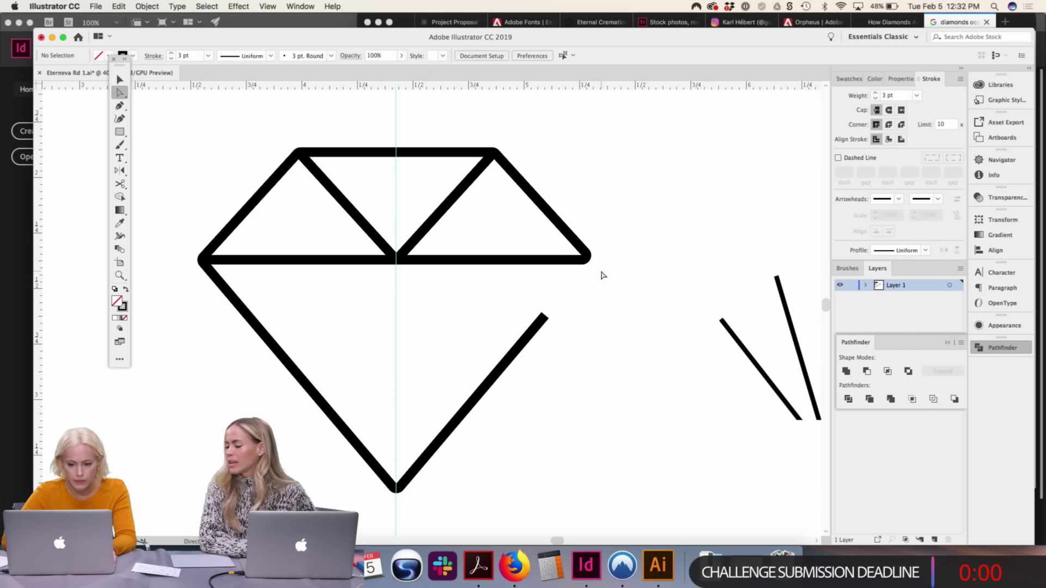
Set the corner radius of the diamond's outer left and right corners to 0.01 in
drag(602, 275, 549, 255)
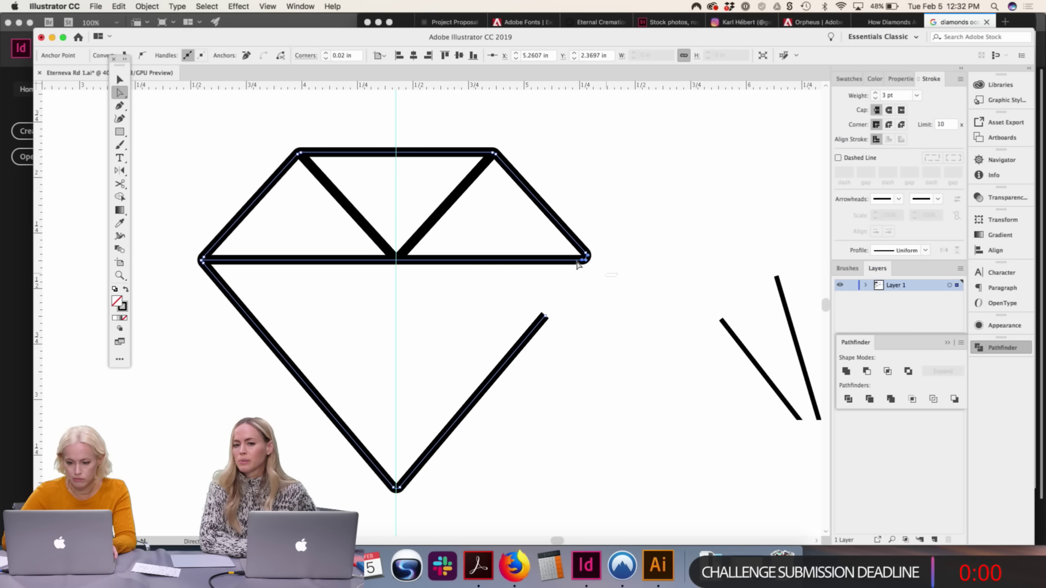
click(489, 162)
click(202, 260)
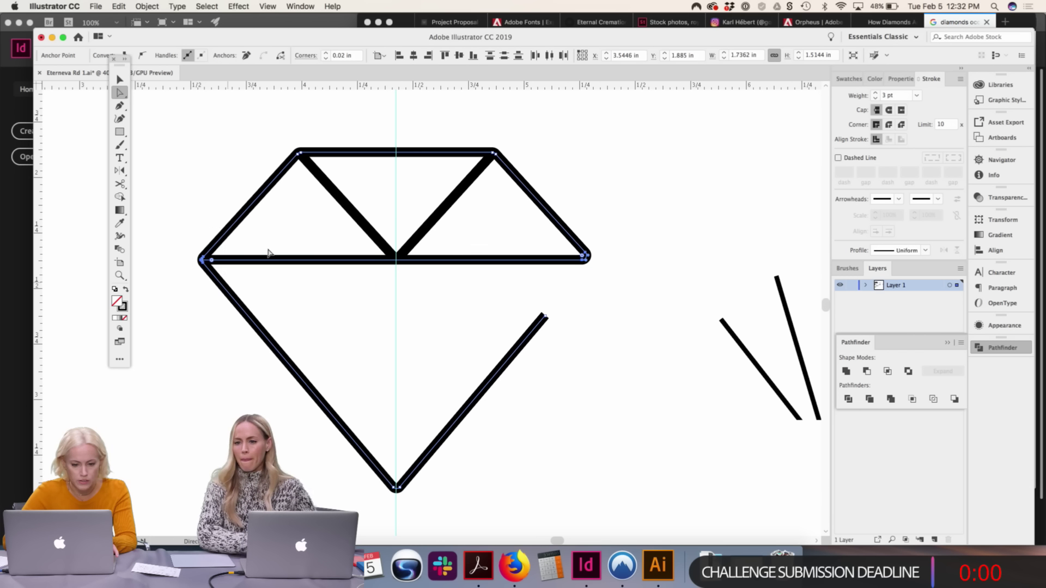
double_click(338, 57)
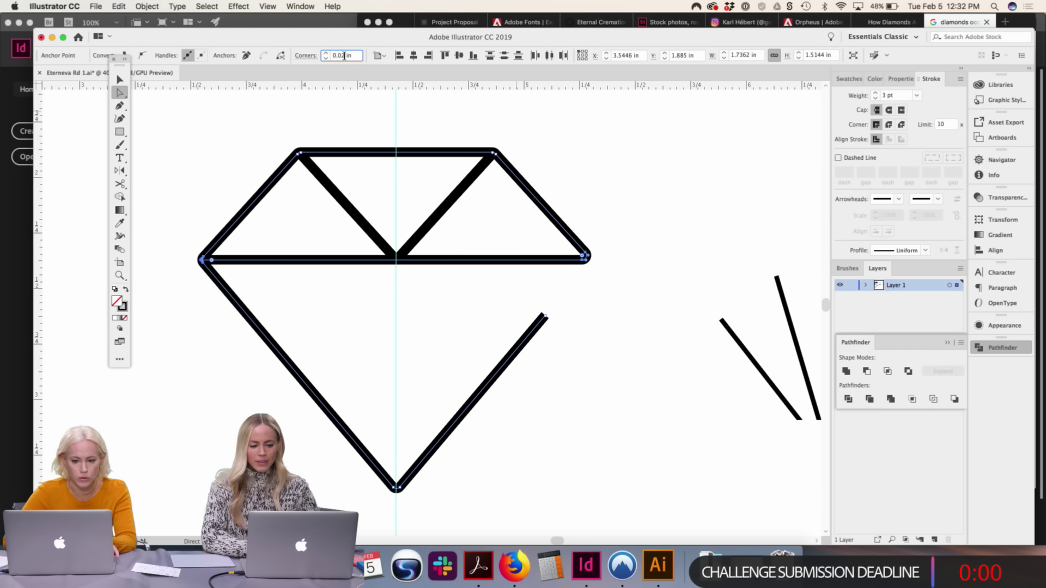
text(01)
key(Return)
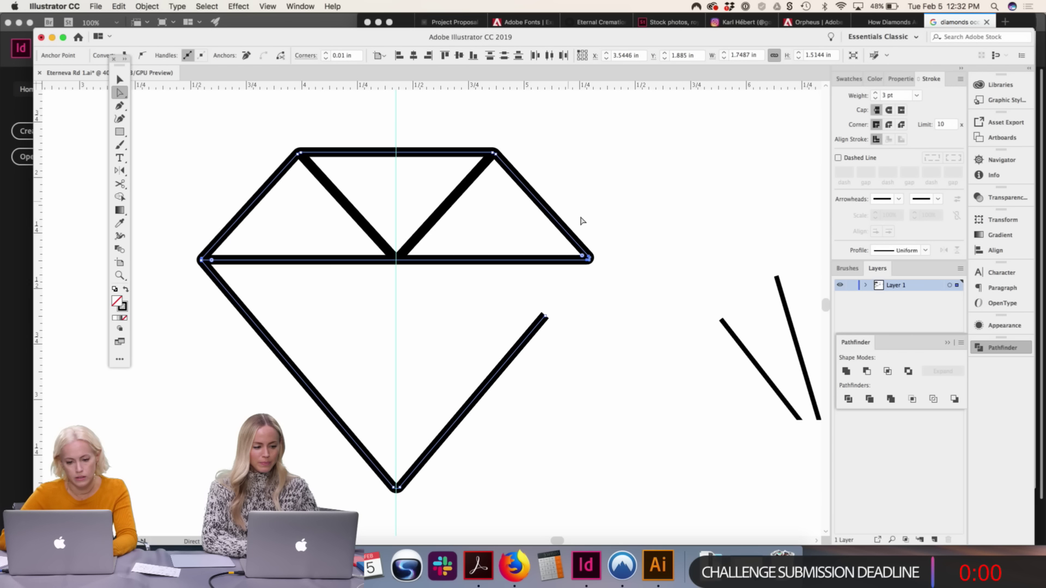
click(629, 307)
key(super+minus)
drag(569, 305, 626, 346)
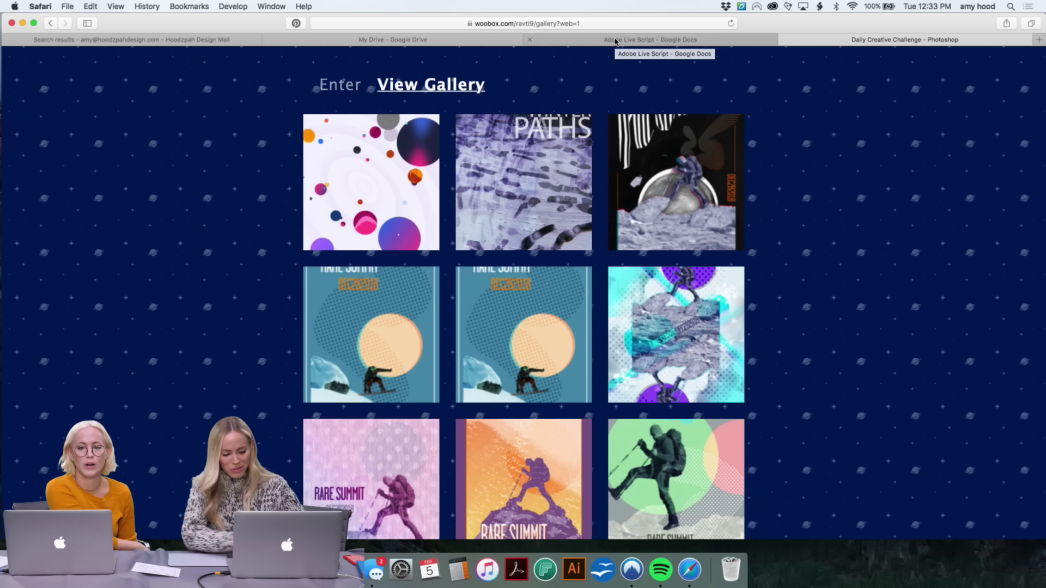
Browse the Daily Creative Challenge gallery in Safari and examine the yellow-circle Rare Summit and Winter Holidays skier posters
scroll(664, 320, down, 5)
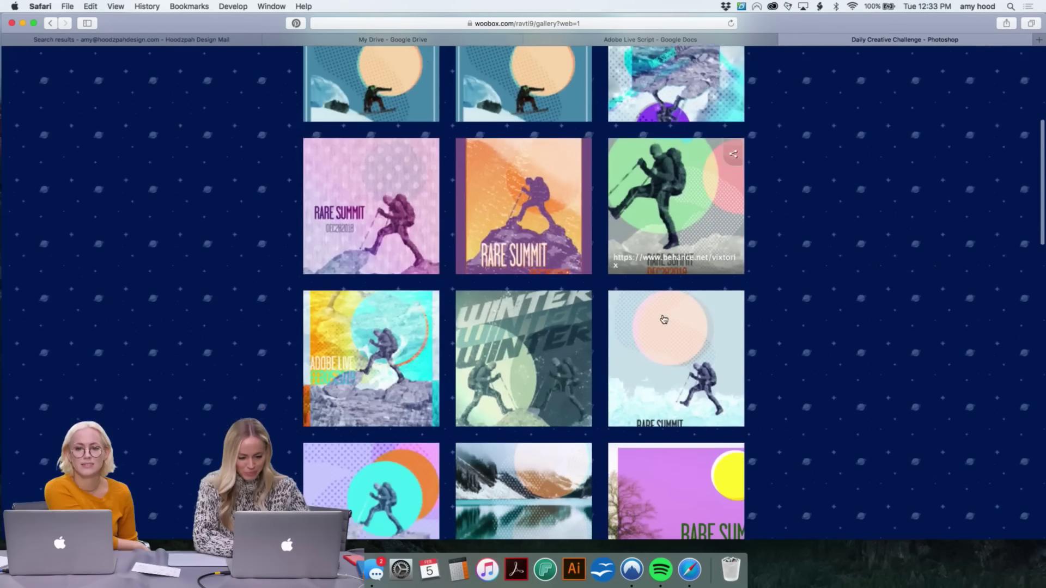
scroll(664, 320, down, 6)
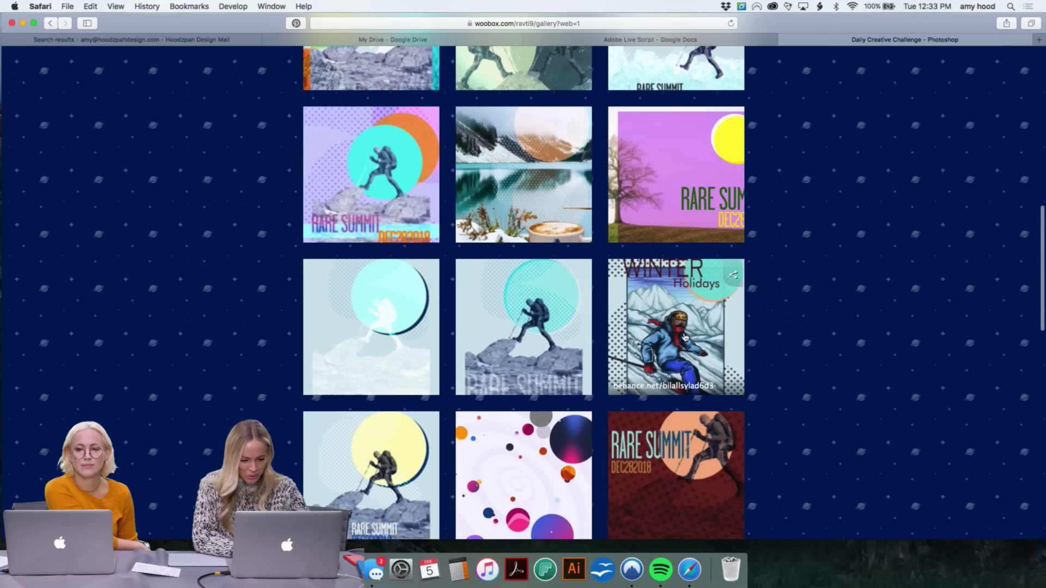
click(396, 455)
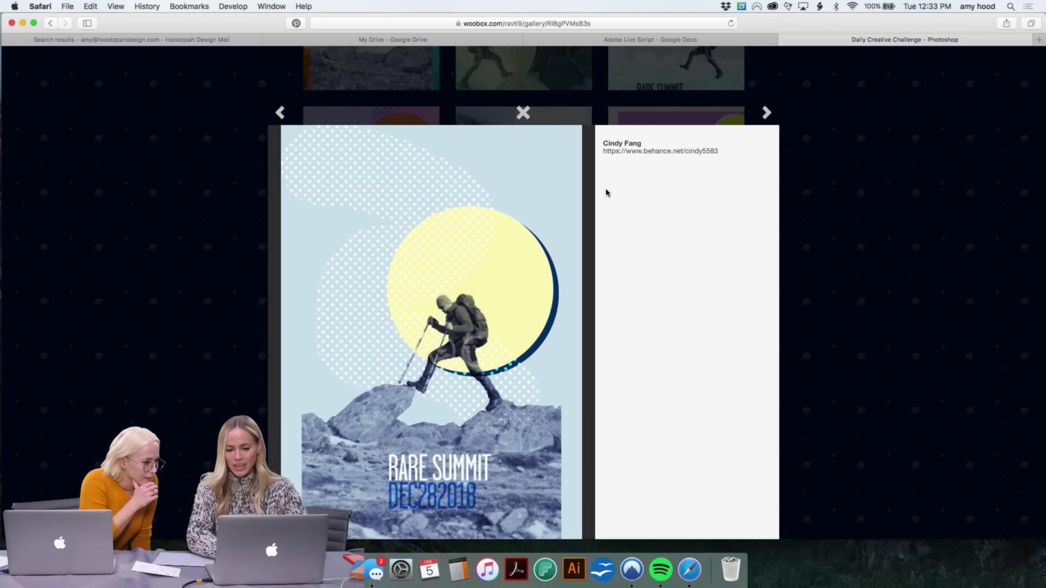
click(281, 113)
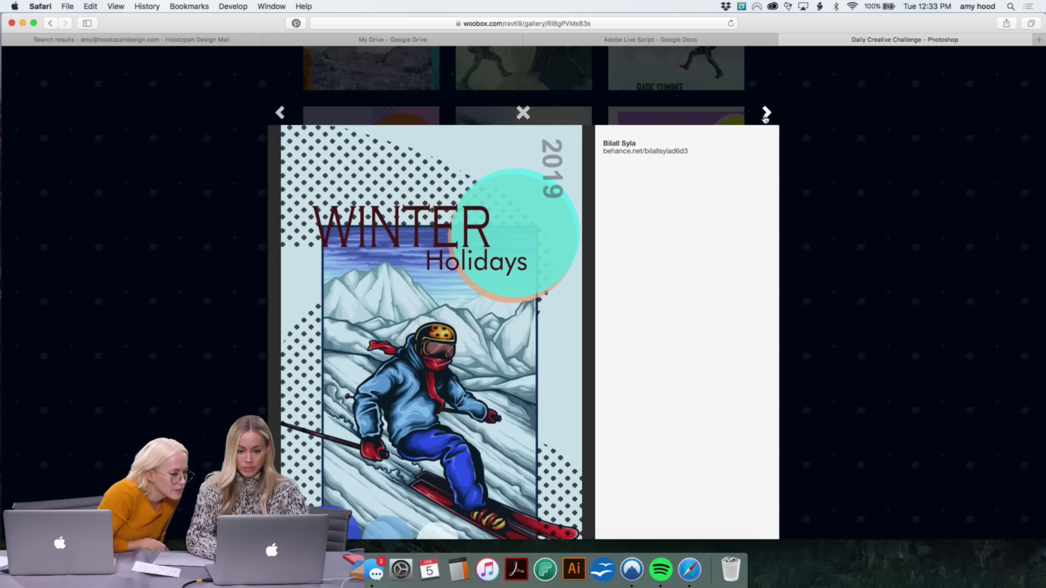
click(830, 151)
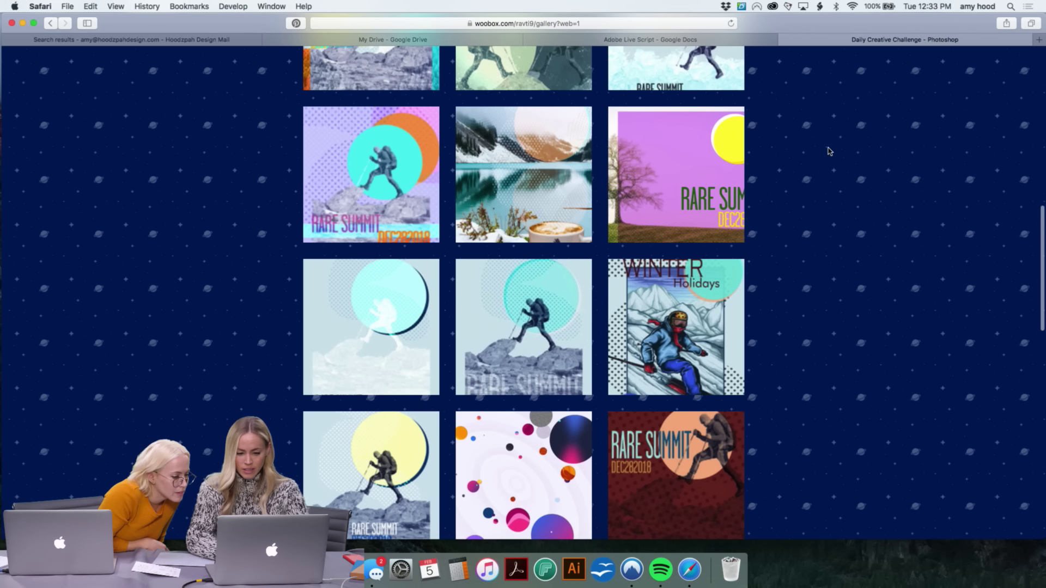
View the purple Rare Summit poster with the bare tree, then return to the gallery
click(674, 167)
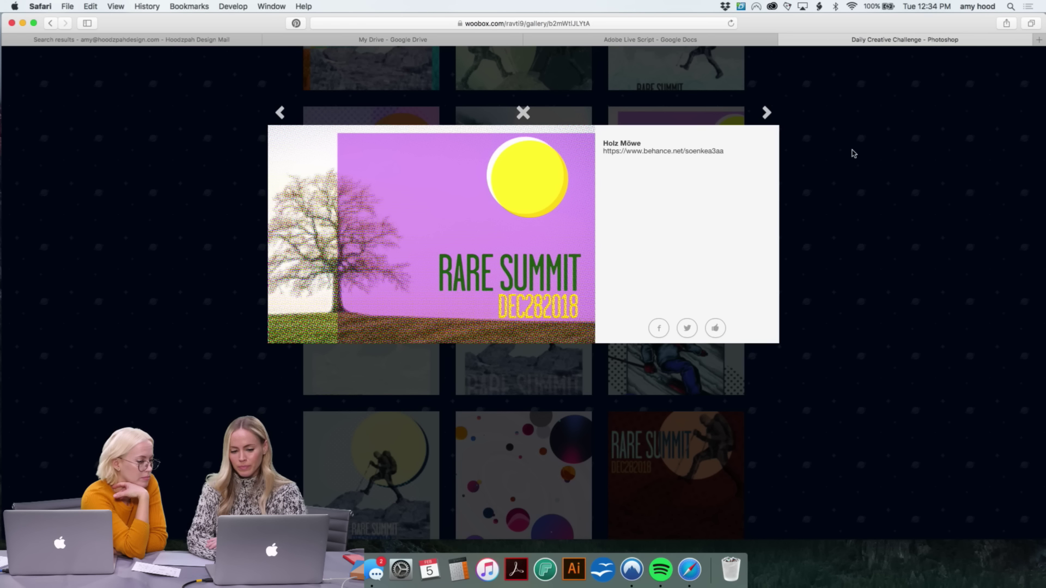
click(287, 114)
click(801, 215)
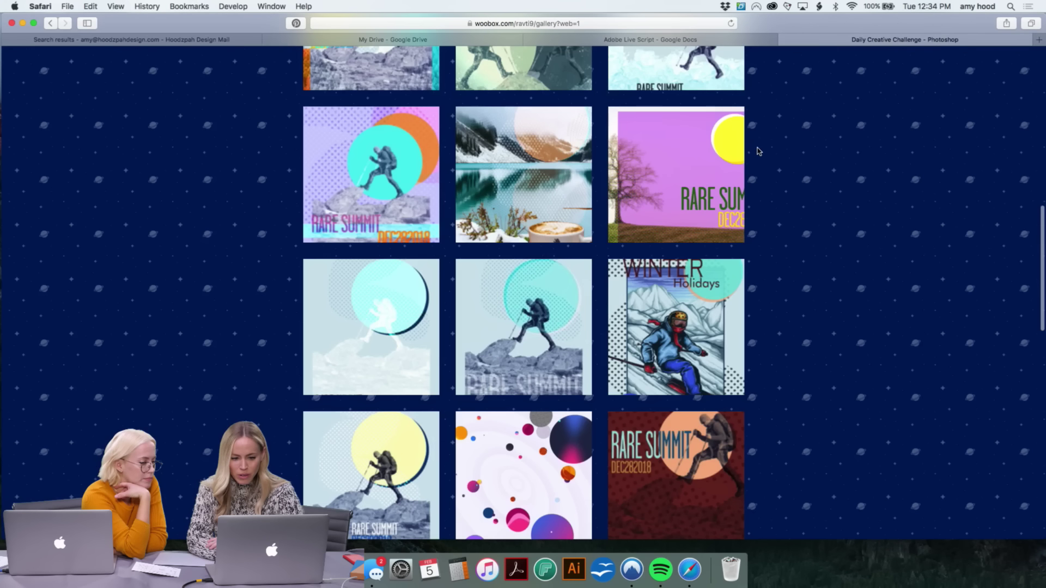
Examine the mountain lake poster with the coffee cup in full, then close it
scroll(757, 151, up, 4)
click(524, 319)
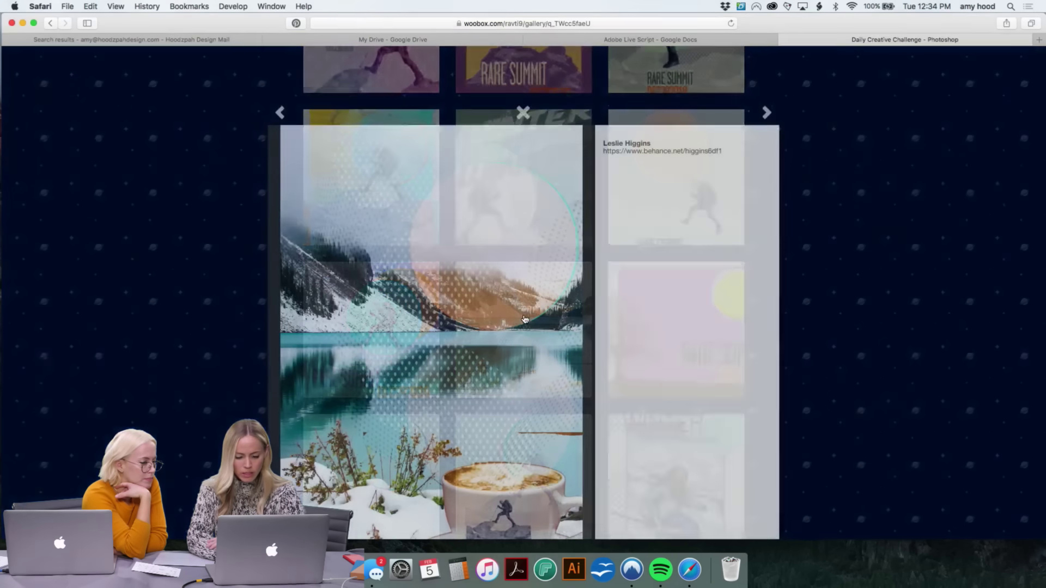
scroll(661, 276, down, 4)
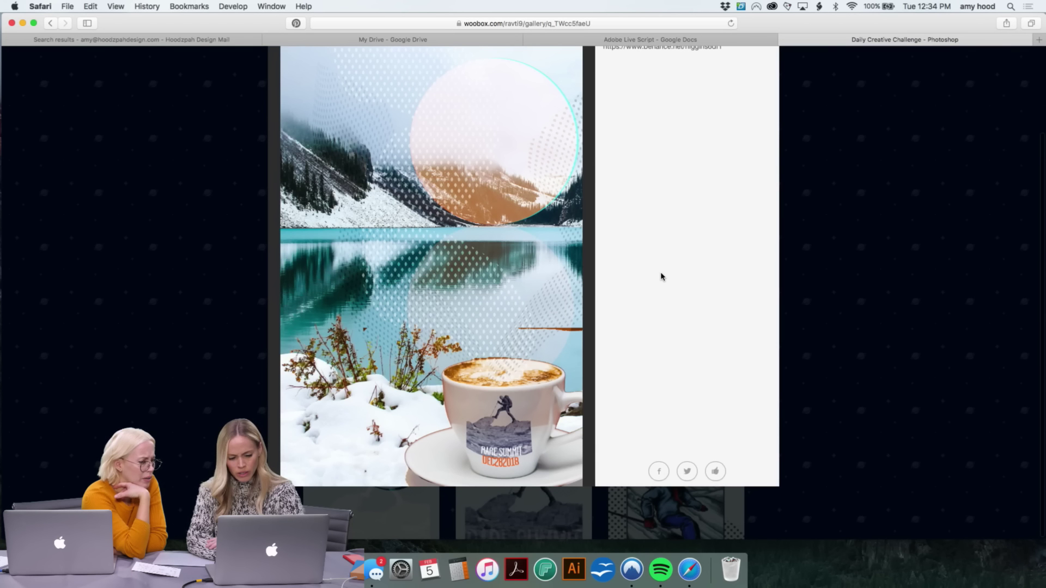
scroll(661, 276, up, 1)
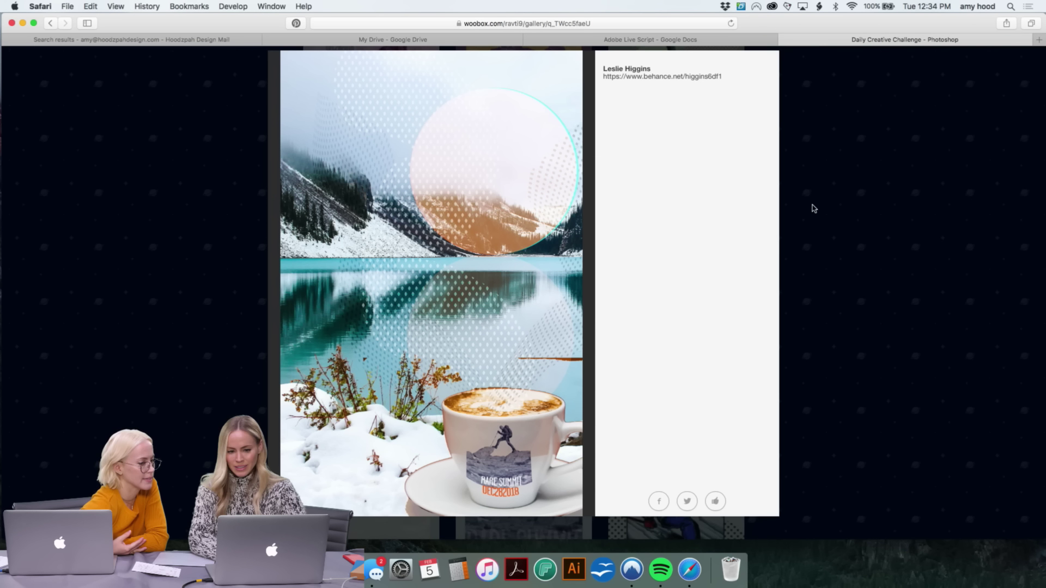
click(843, 211)
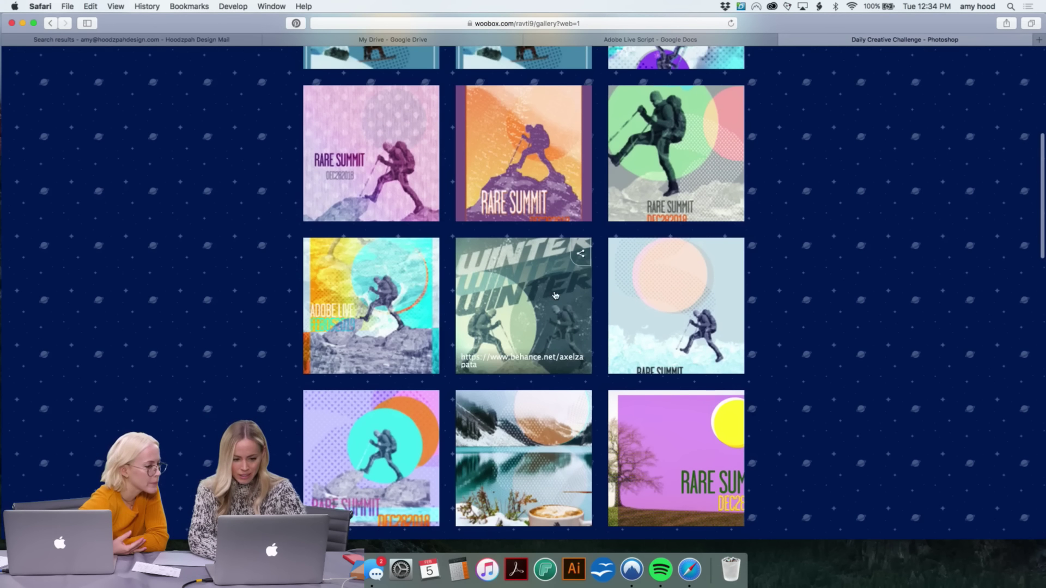
Examine the green Winter poster with the two mirrored hikers in full, then return to the gallery
click(551, 282)
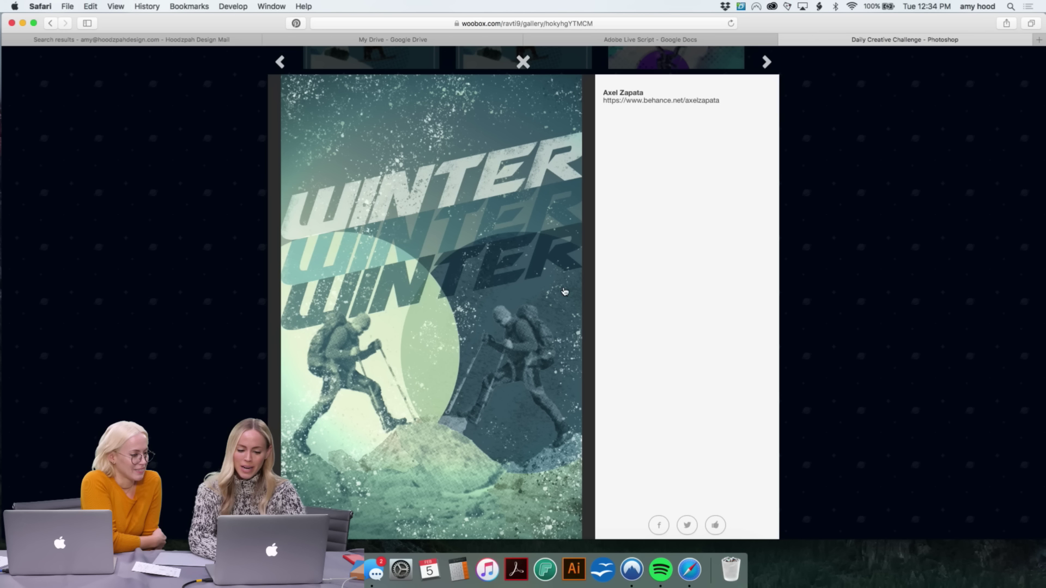
scroll(565, 291, down, 1)
scroll(565, 291, up, 1)
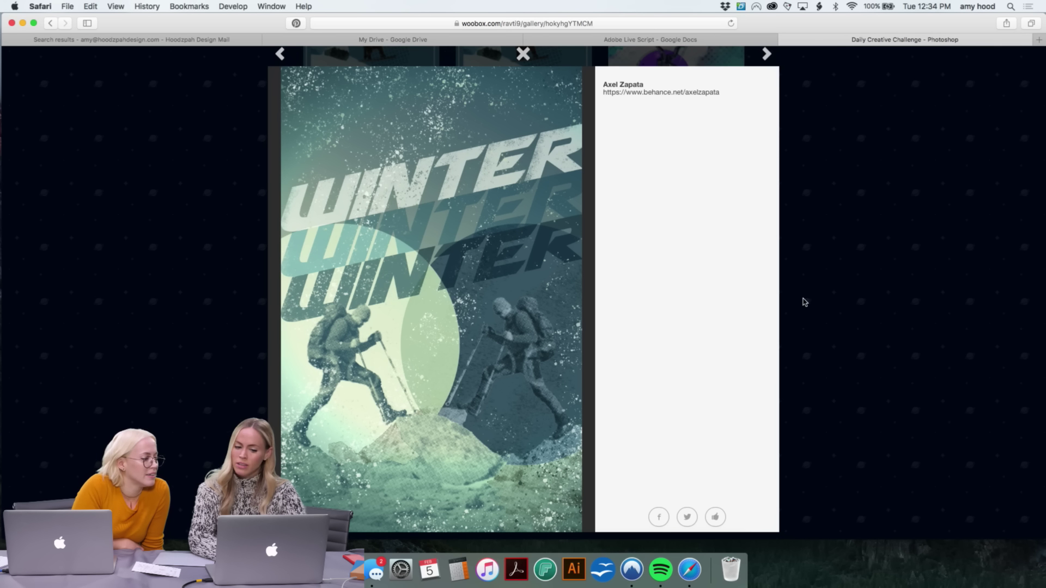
click(846, 281)
click(561, 271)
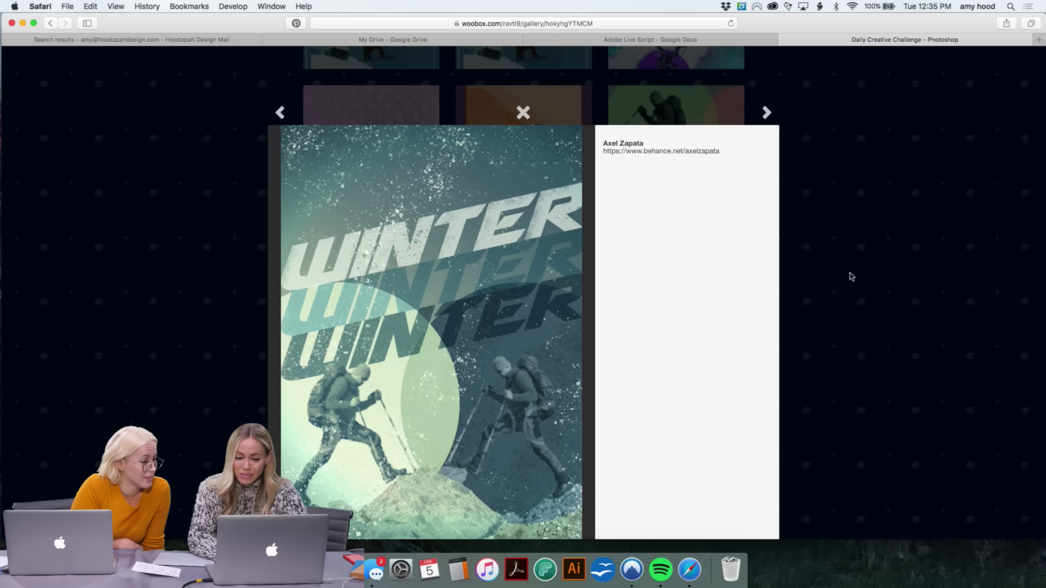
click(851, 277)
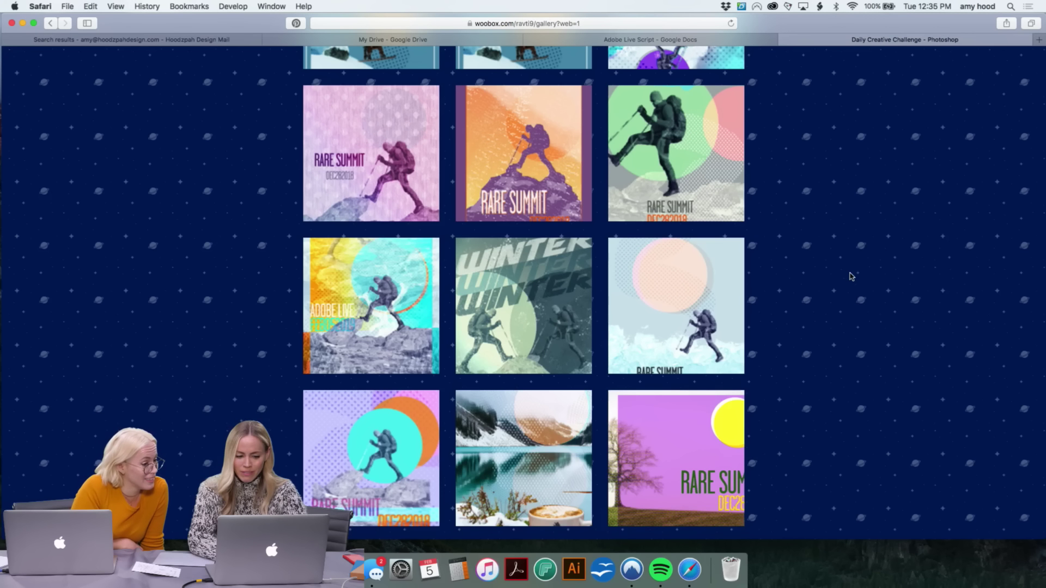
View the yellow-and-cyan Adobe Live poster and the orange-and-purple Rare Summit poster in turn, closing each one
click(396, 274)
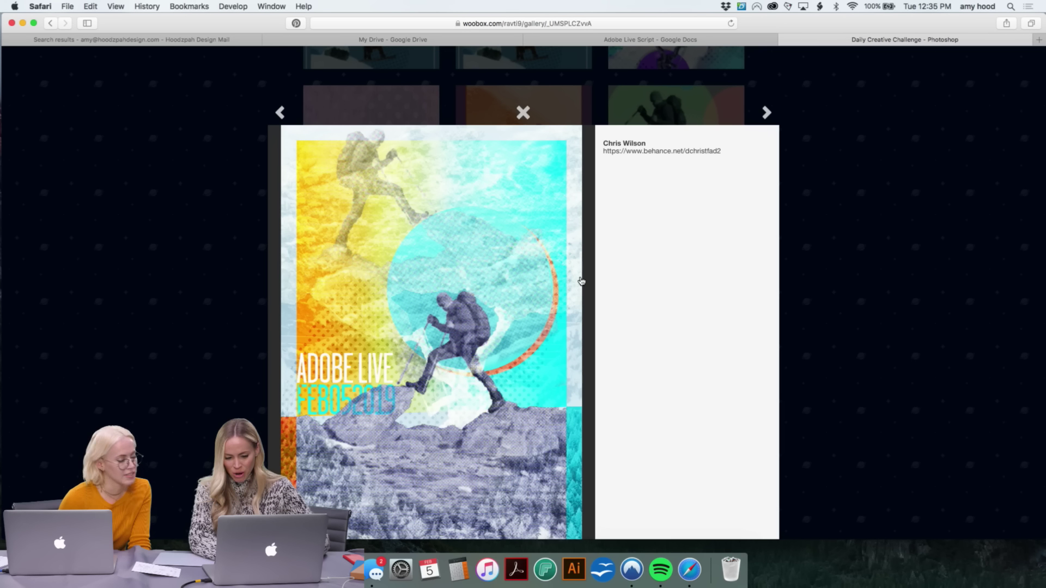
click(813, 133)
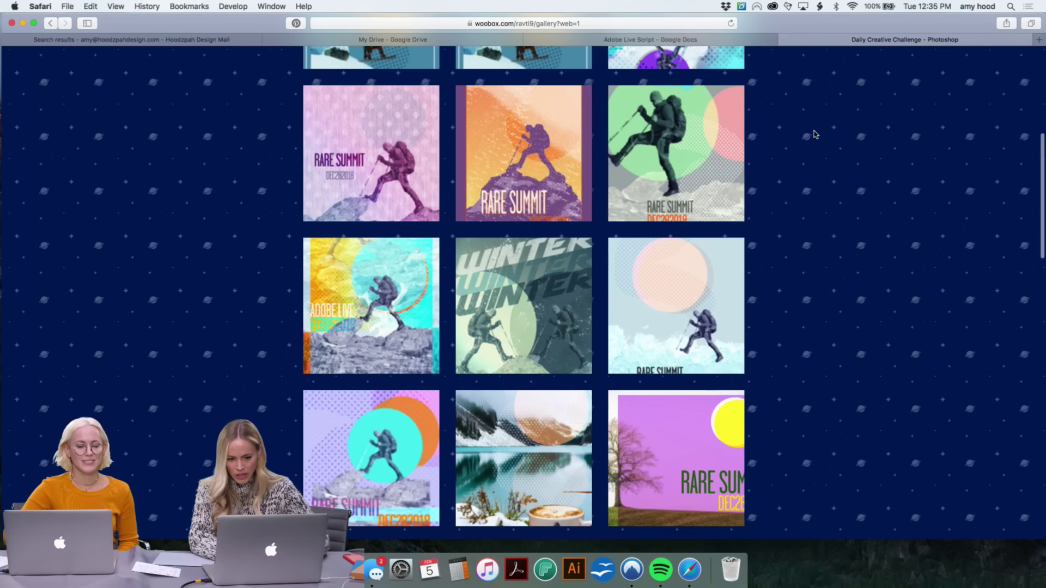
scroll(812, 133, up, 2)
click(504, 213)
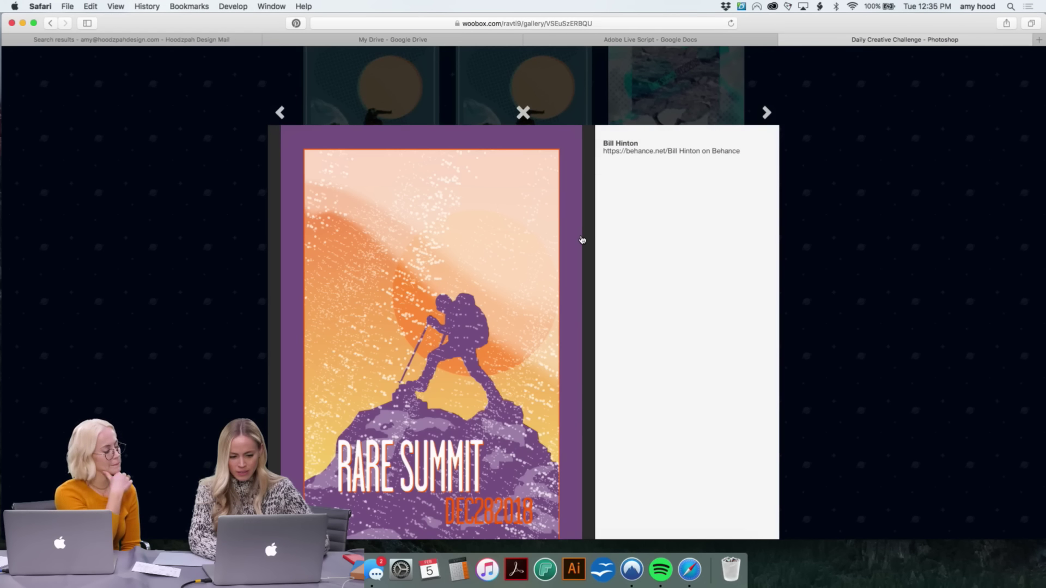
scroll(584, 244, down, 1)
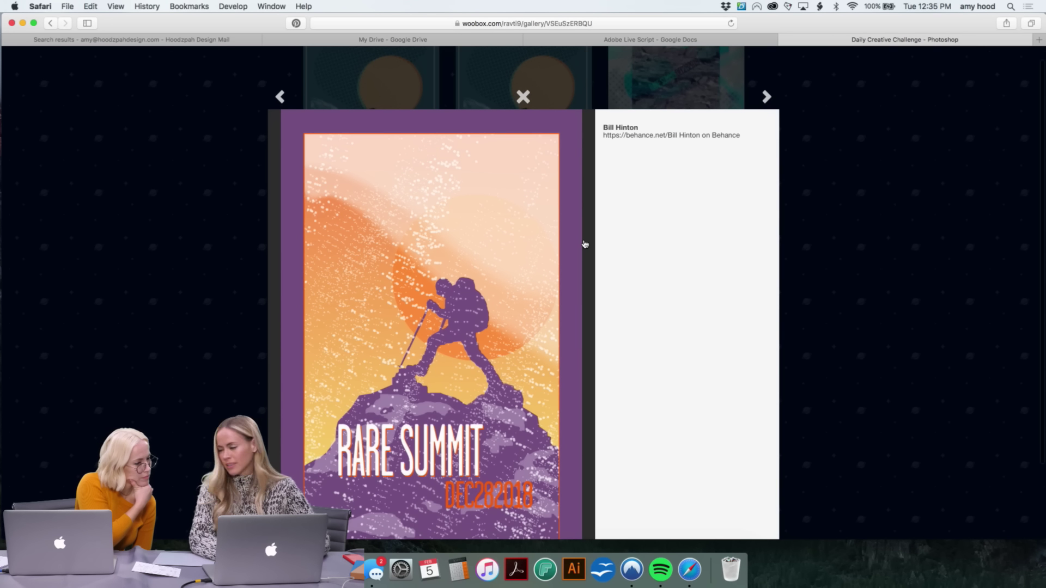
scroll(585, 244, down, 3)
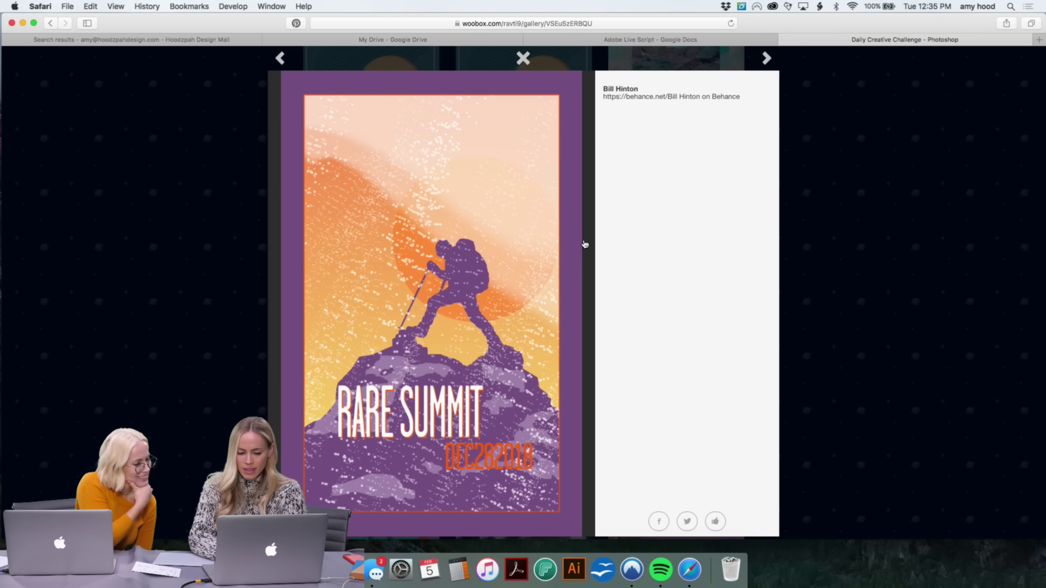
click(837, 222)
Examine the cyan Rare Summit poster with the mirrored hikers and purple circles in full, then close it
scroll(837, 223, up, 5)
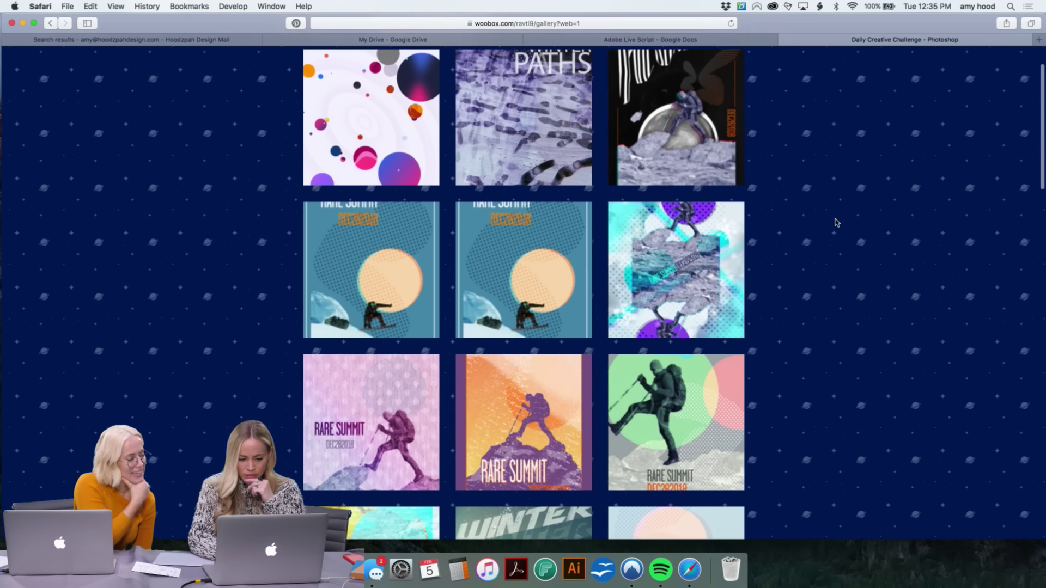
scroll(837, 222, up, 2)
click(674, 326)
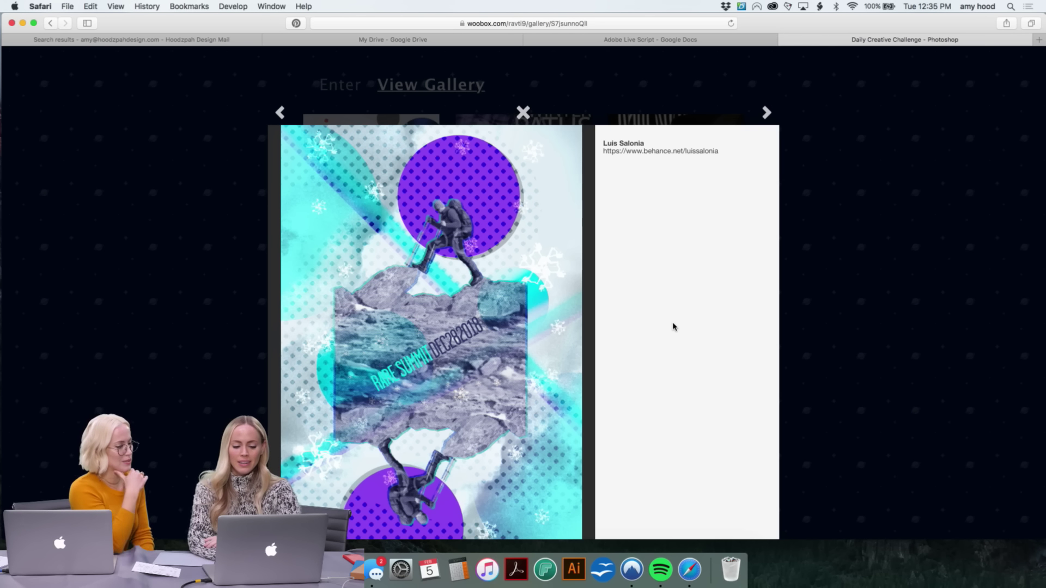
scroll(594, 325, down, 3)
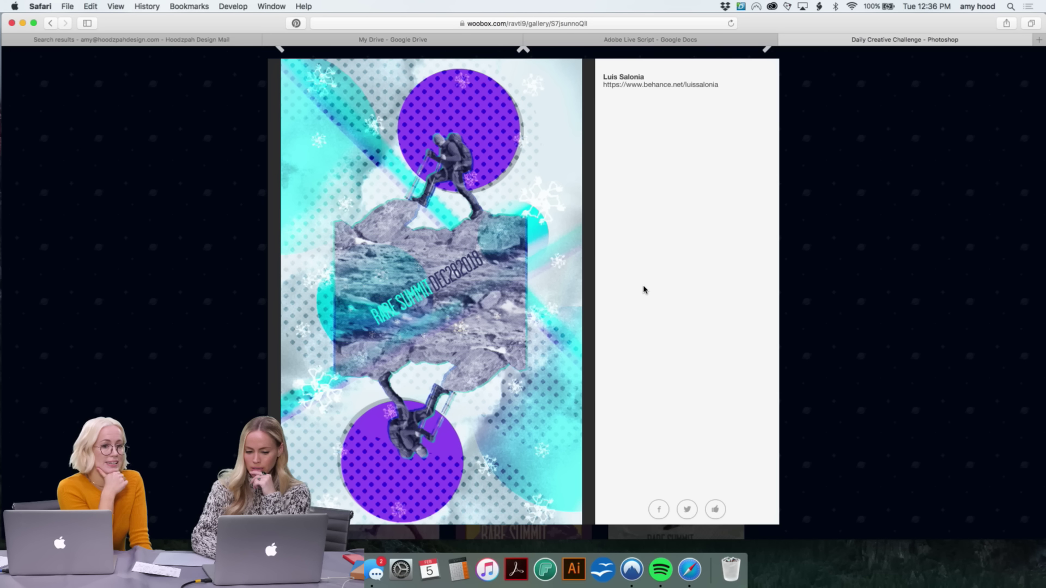
click(830, 182)
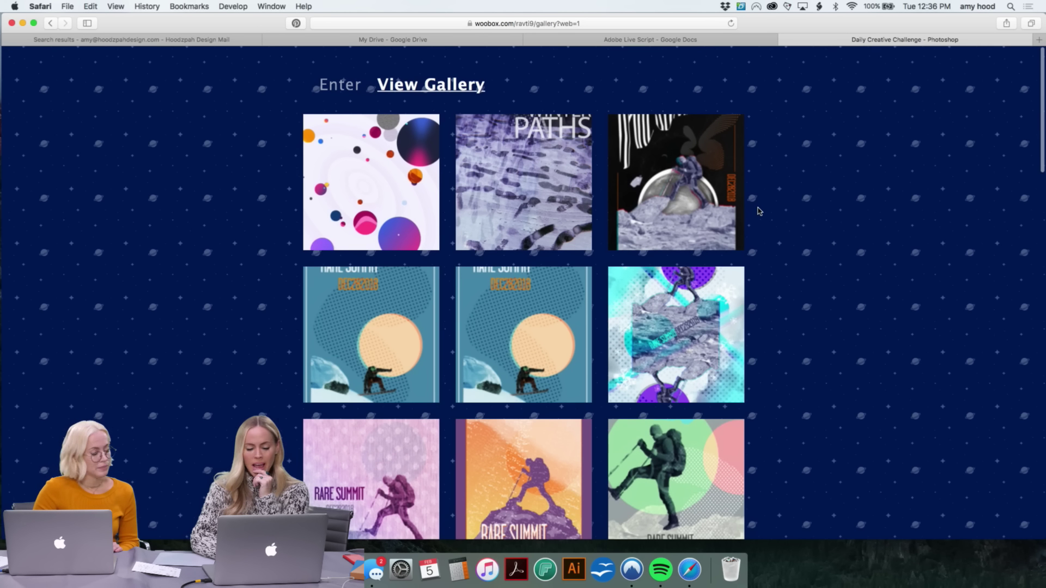
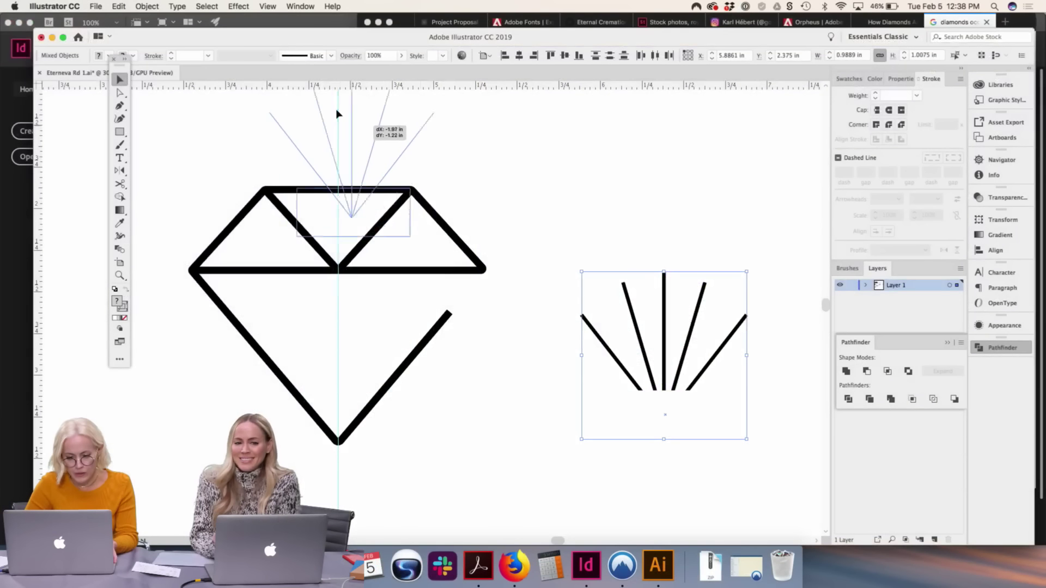
In Illustrator, clip the rays with their rectangle, centred on the guide above the diamond, and enlarge the group to about 1.62 by 1.65 in
mouse_move(339, 112)
mouse_down()
mouse_move(332, 103)
mouse_move(339, 109)
mouse_up()
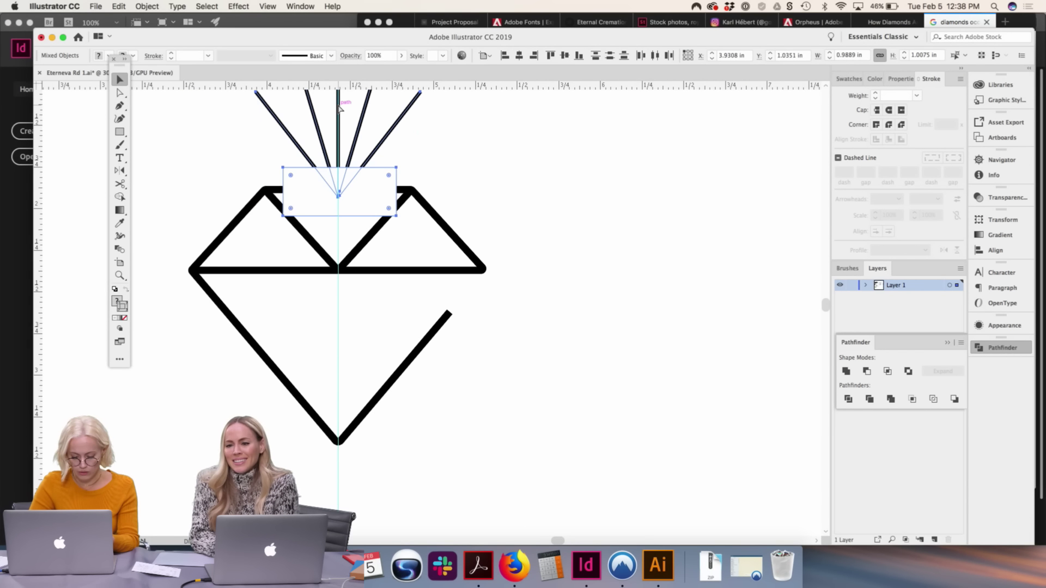
key(super+7)
scroll(339, 109, up, 5)
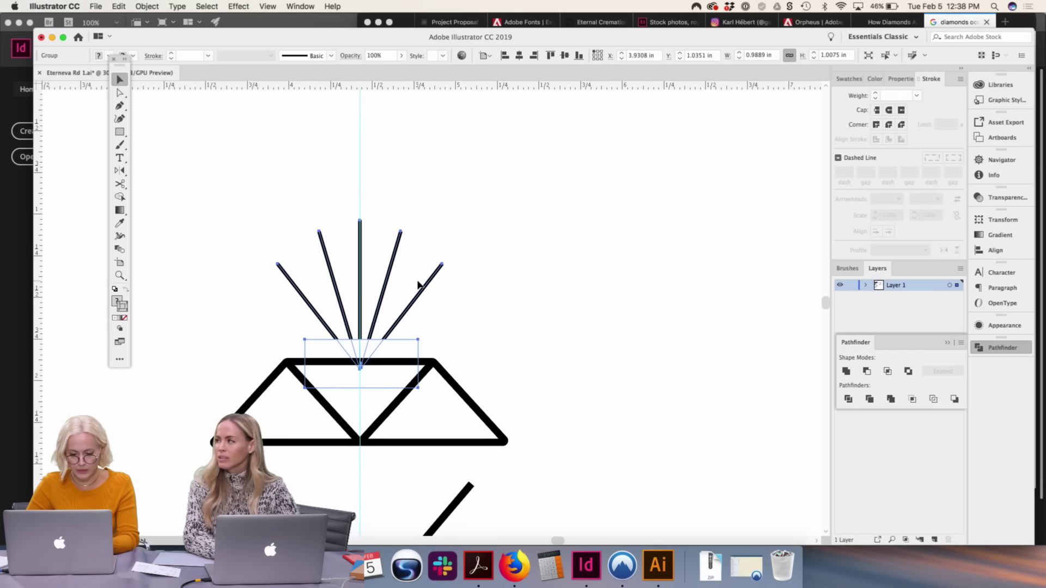
drag(360, 218, 362, 148)
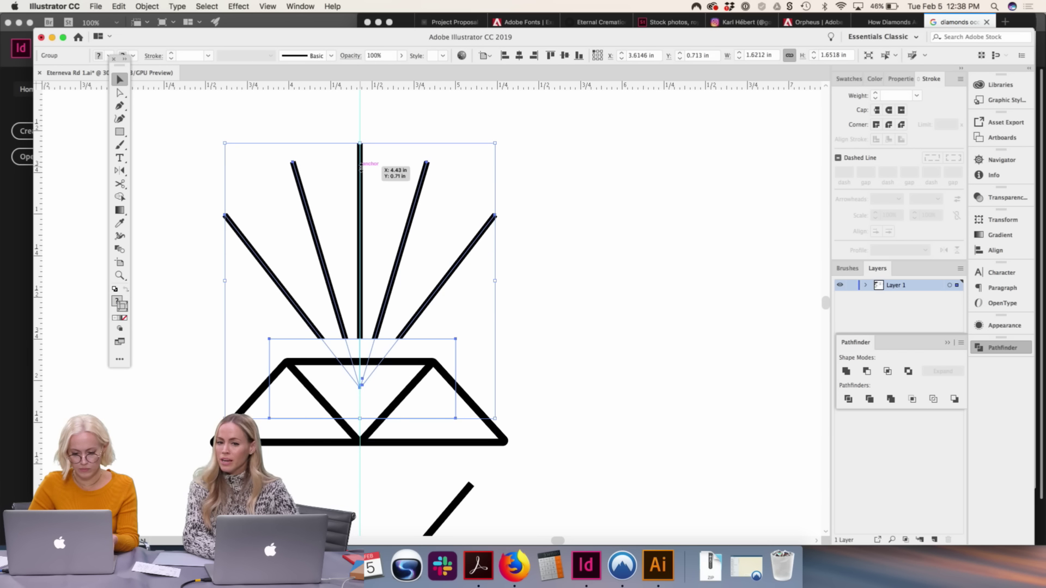
shift+click(360, 171)
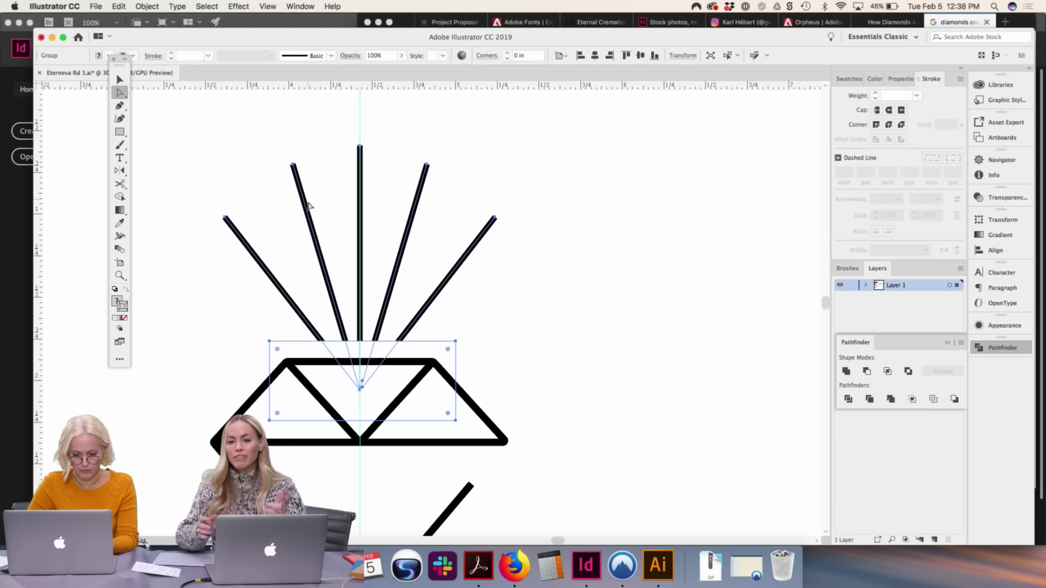
Draw a helper rectangle about 1.2 by 0.64 in across the rays, with its upper edge crossing the inner rays
click(120, 132)
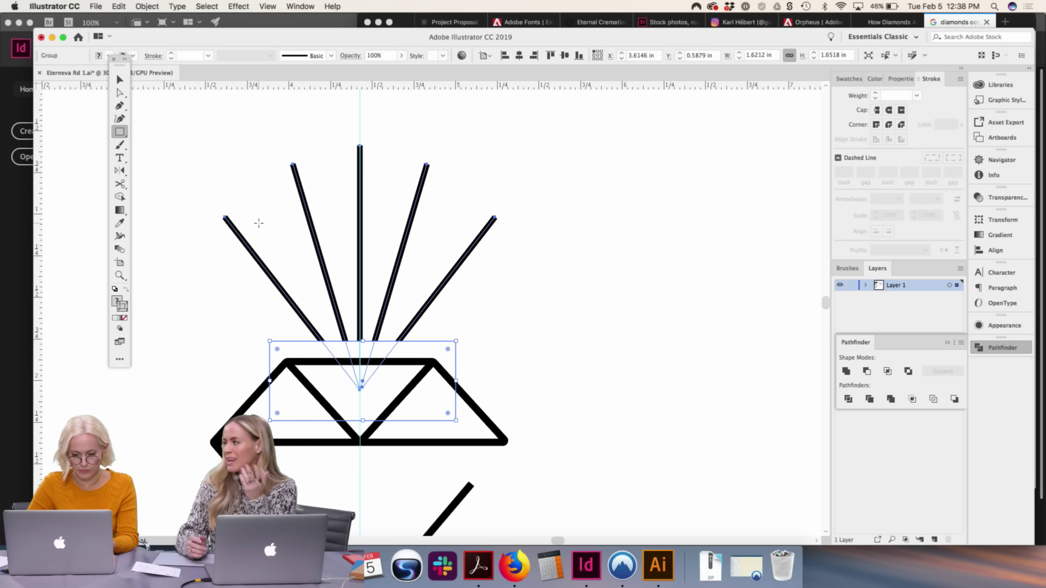
drag(259, 223, 458, 330)
key(v)
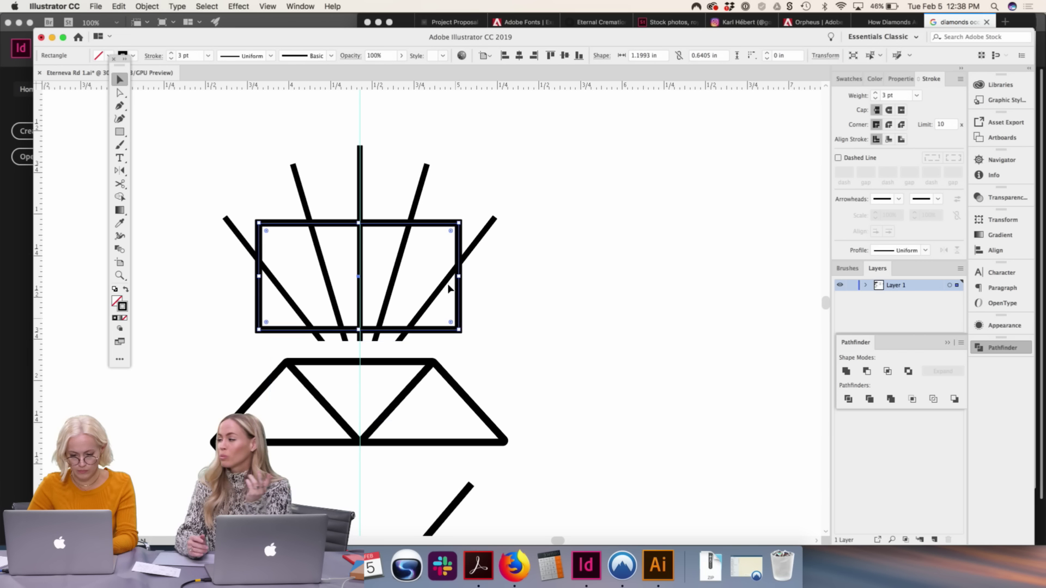
Cut the inner right ray at the helper rectangle's upper edge and delete the piece above it
click(414, 213)
key(c)
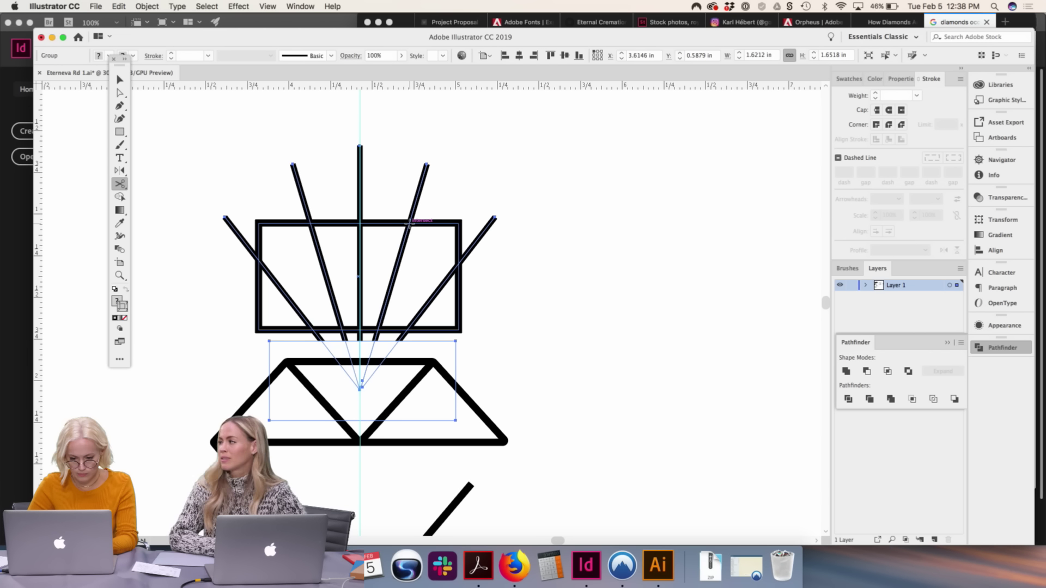
click(409, 223)
super+click(420, 205)
key(Delete)
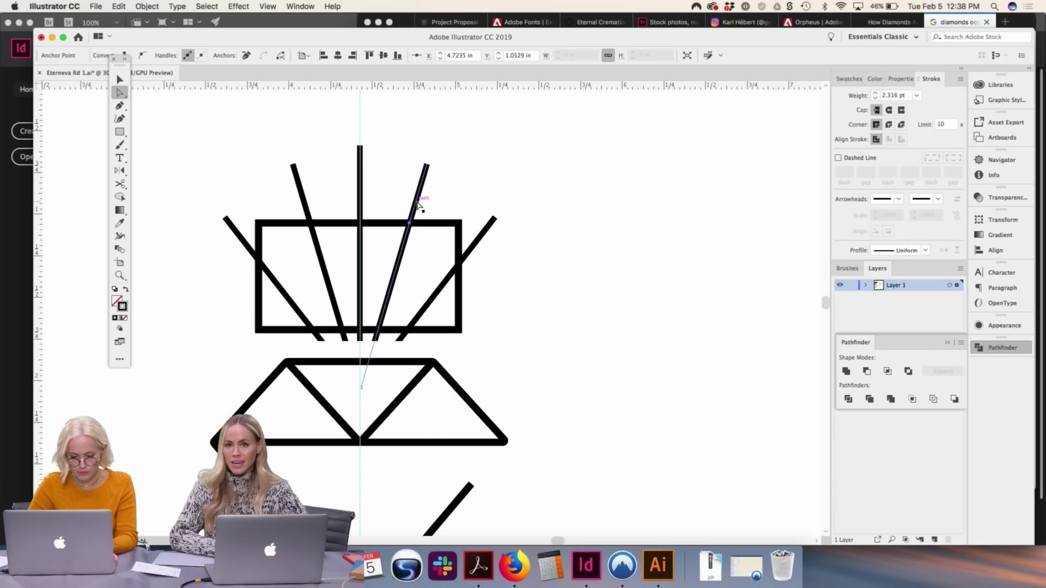
Cut the inner left ray at the helper rectangle's upper edge and delete the piece above it
key(a)
key(v)
click(315, 223)
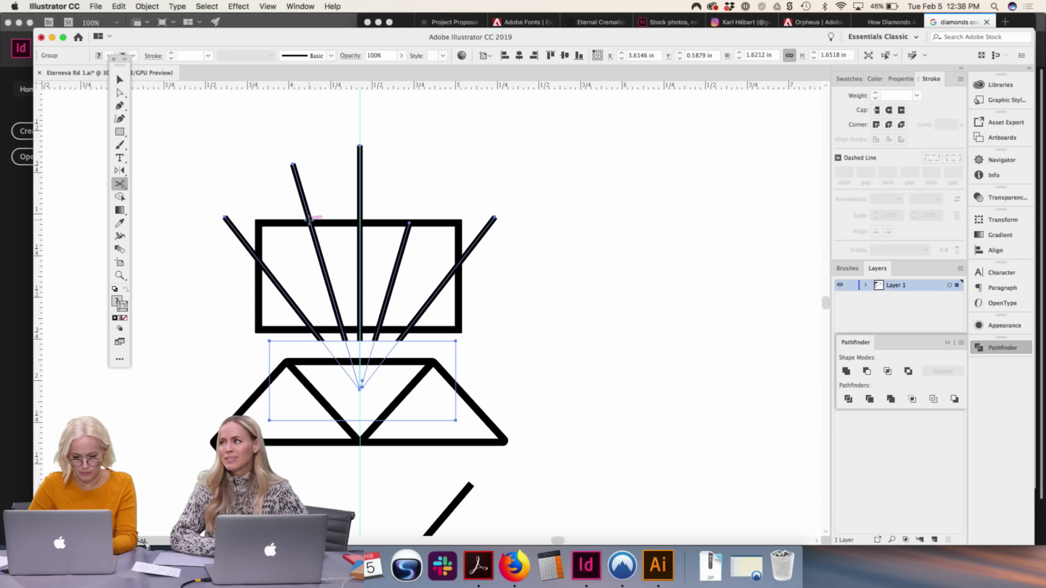
key(c)
click(309, 223)
super+click(307, 210)
key(Delete)
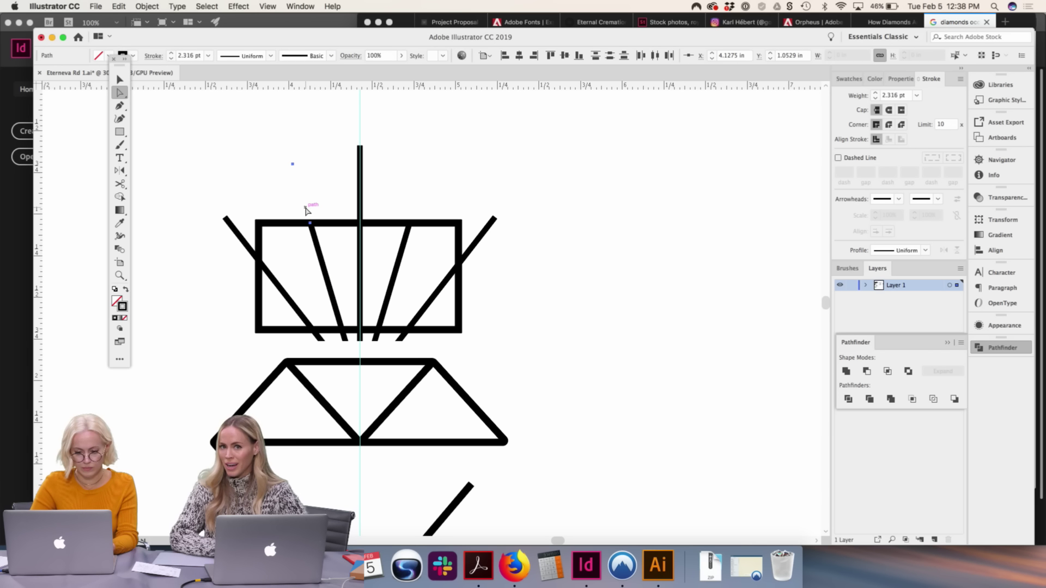
Delete the stray anchor point above the inner left ray and remove the helper rectangle
key(v)
click(292, 163)
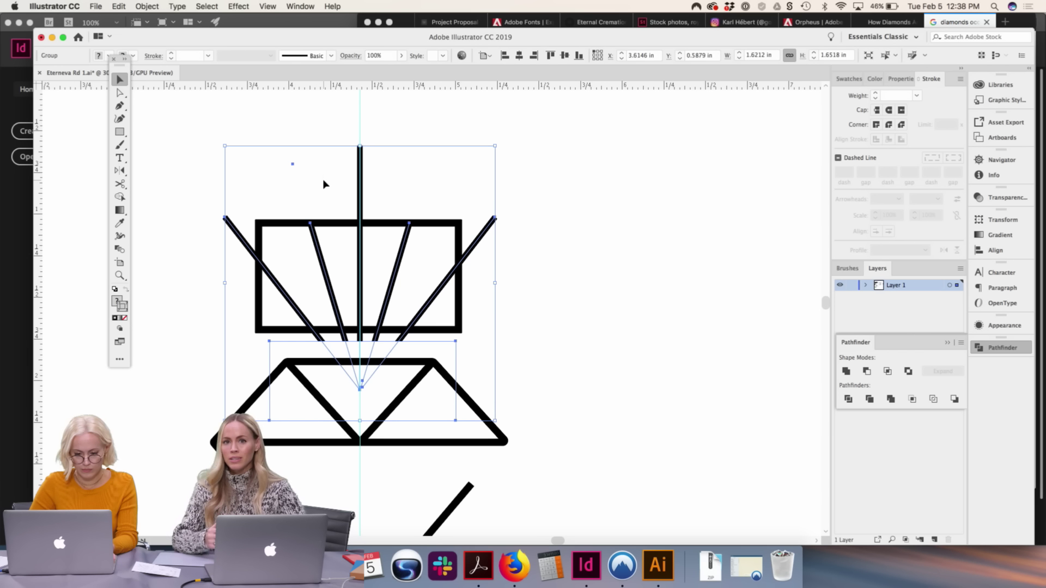
key(a)
click(293, 163)
key(Delete)
key(v)
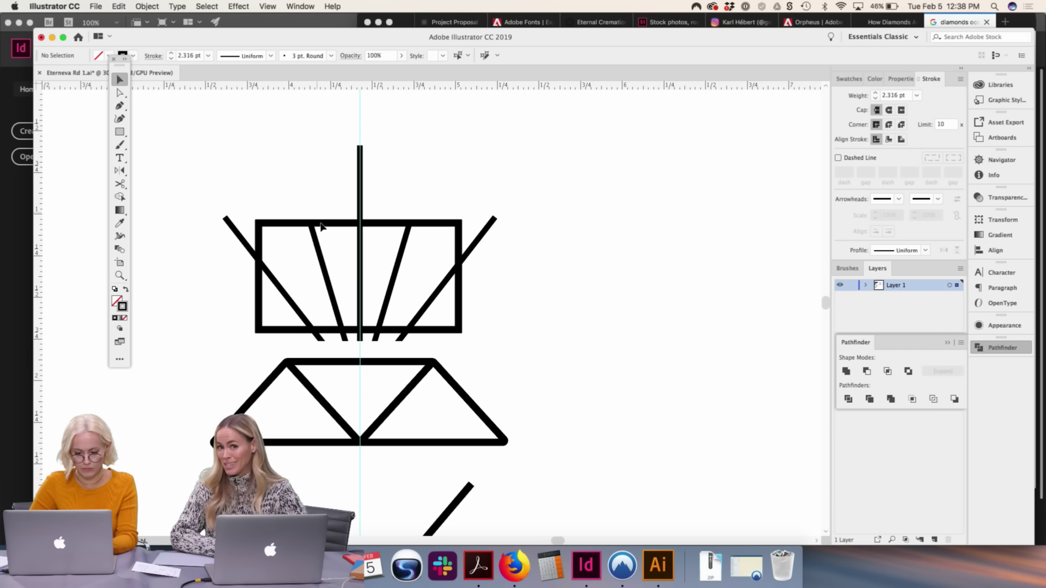
click(331, 224)
key(Delete)
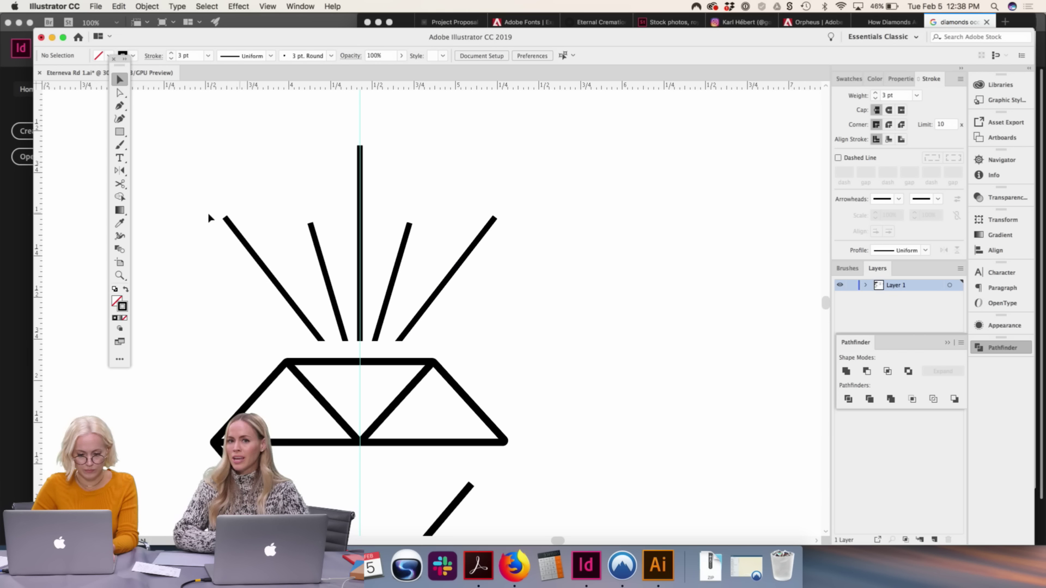
Move the outer left ray's upper end inward to about X 3.75 in, and shift the outer right ray's end inward to match
key(a)
drag(225, 218, 248, 218)
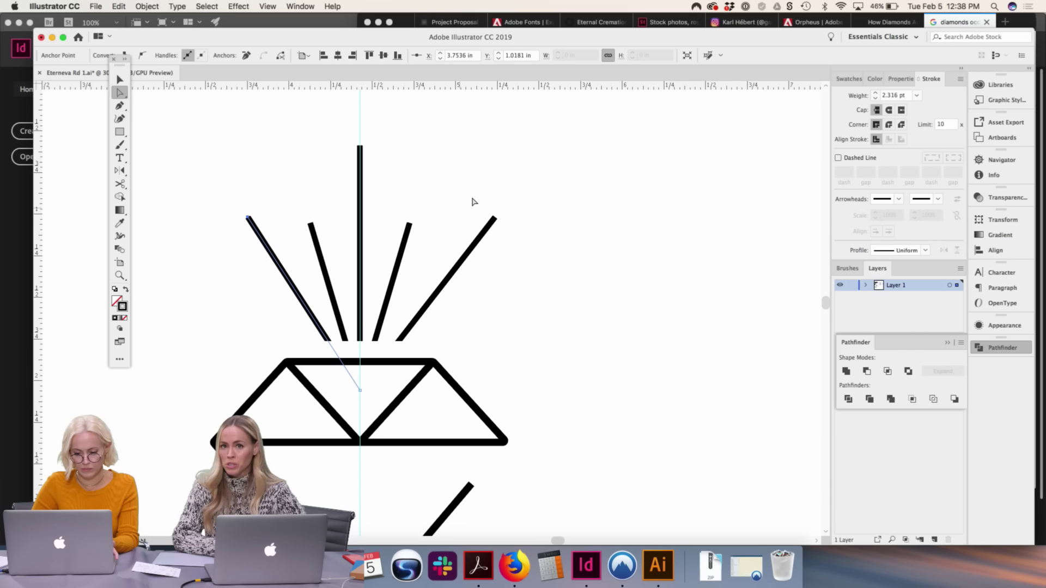
drag(473, 201, 500, 226)
key(shift+Left)
key(v)
click(553, 300)
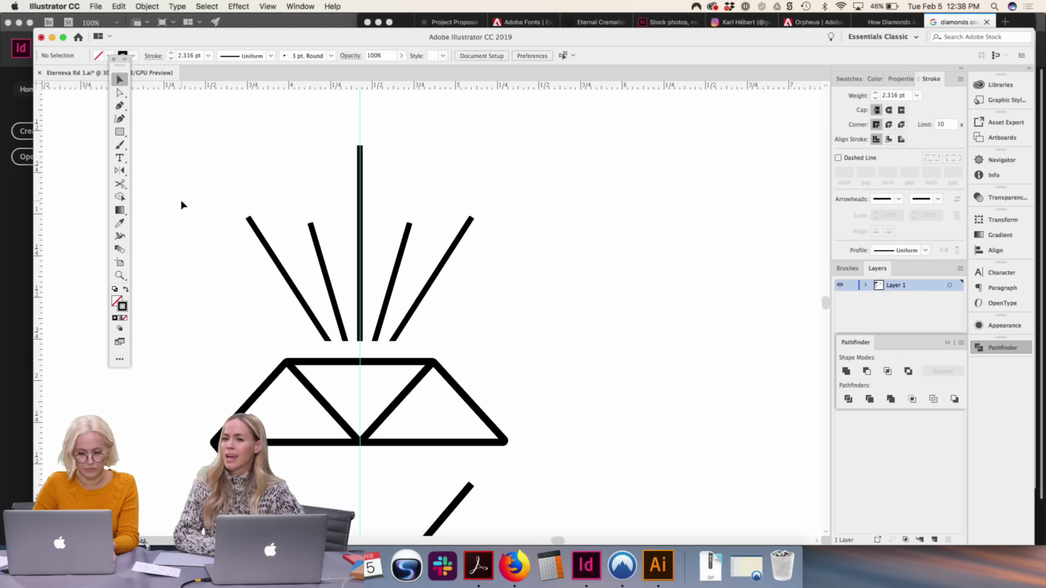
Select the clipped ray group above the diamond
key(super+1)
key(super+equal)
key(super+equal)
key(super+equal)
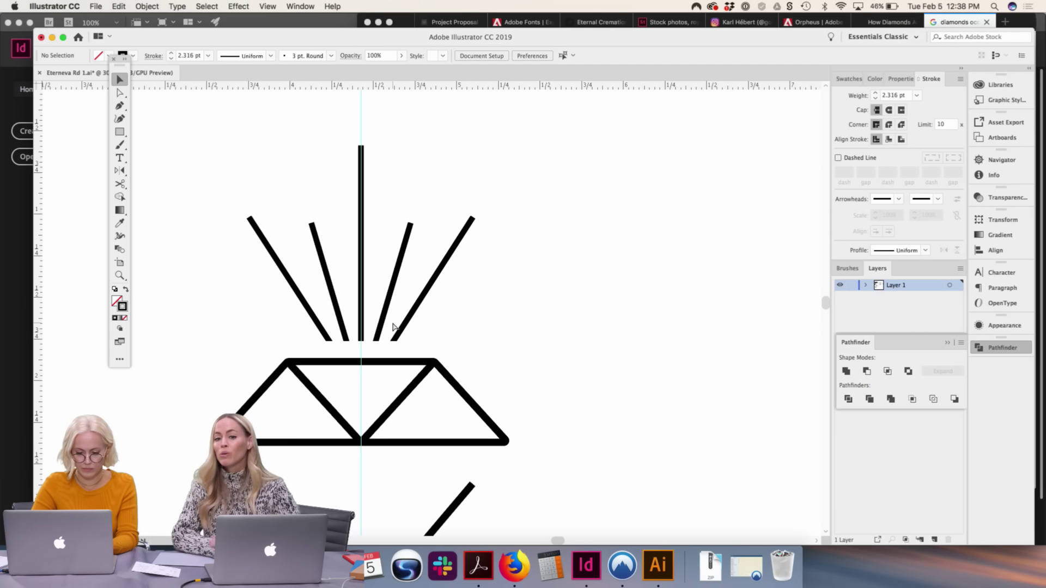
drag(455, 327, 218, 229)
key(super+minus)
key(super+minus)
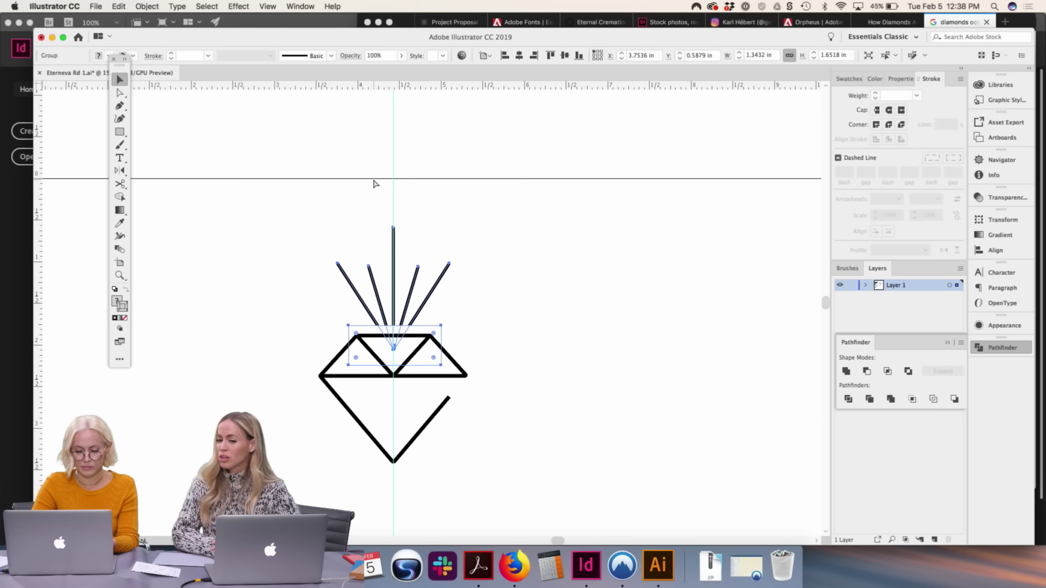
Enlarge the ray group above the diamond to about 1.95 in wide and lower the centre ray's top end
drag(394, 228, 429, 206)
click(561, 252)
key(a)
key(shift+Down)
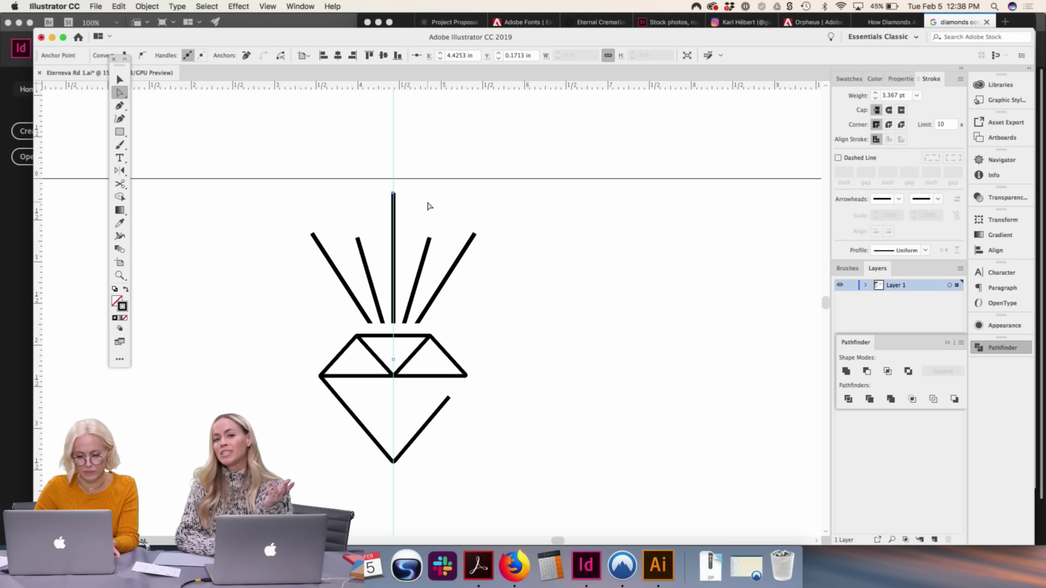
key(shift+Down)
click(429, 206)
click(362, 256)
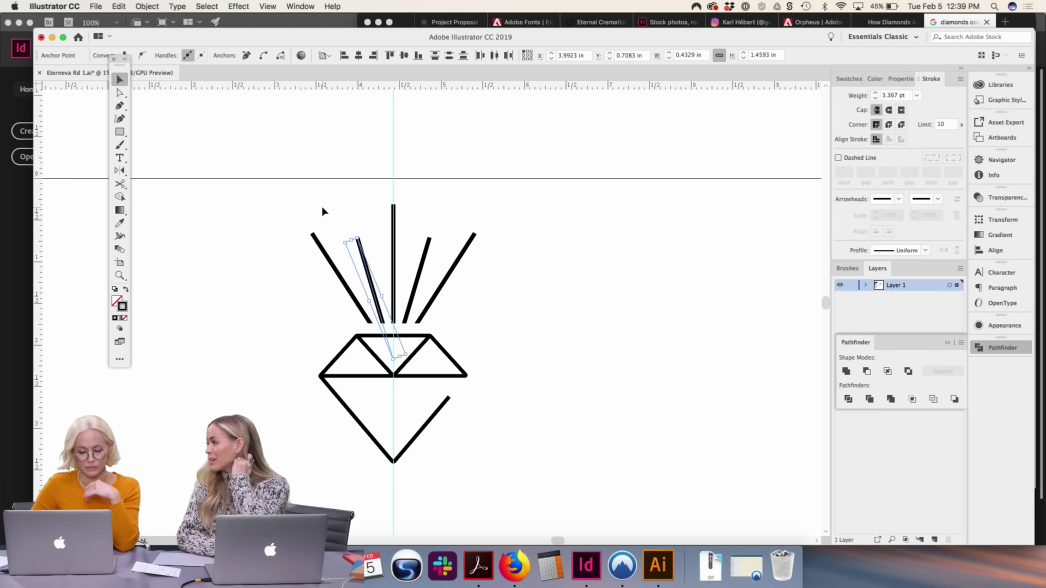
click(300, 213)
drag(294, 210, 479, 322)
click(369, 327)
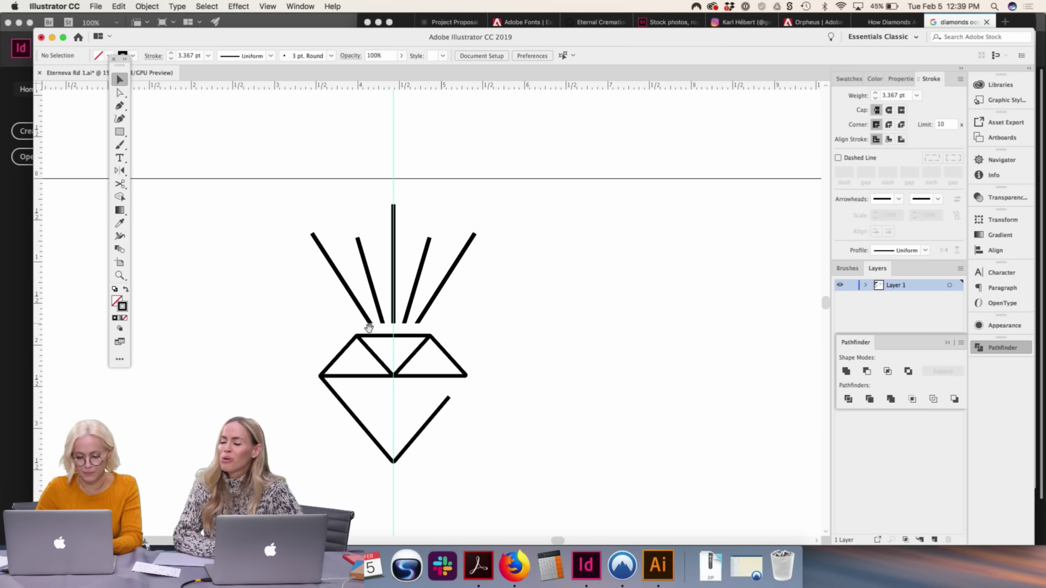
Remove the rounding from the corners of the diamond's outline so they are sharp
drag(369, 327, 376, 288)
key(a)
click(416, 407)
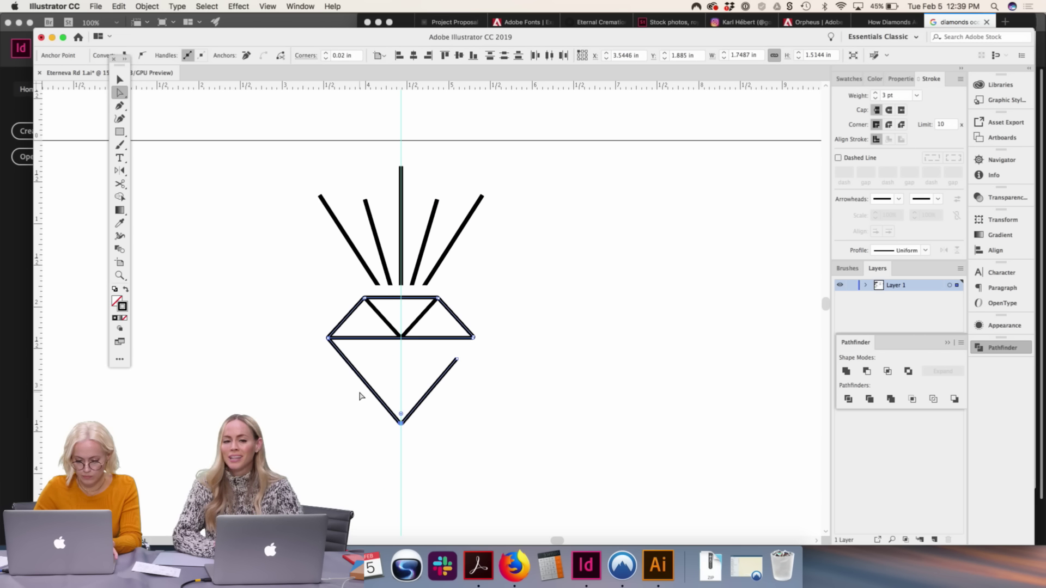
key(v)
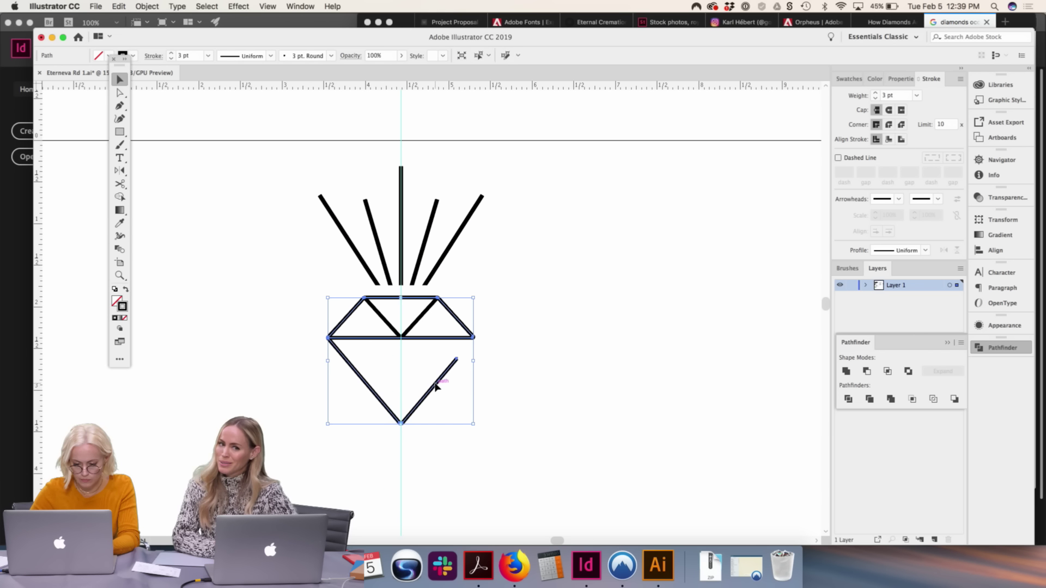
key(a)
drag(401, 414, 408, 471)
key(v)
click(500, 405)
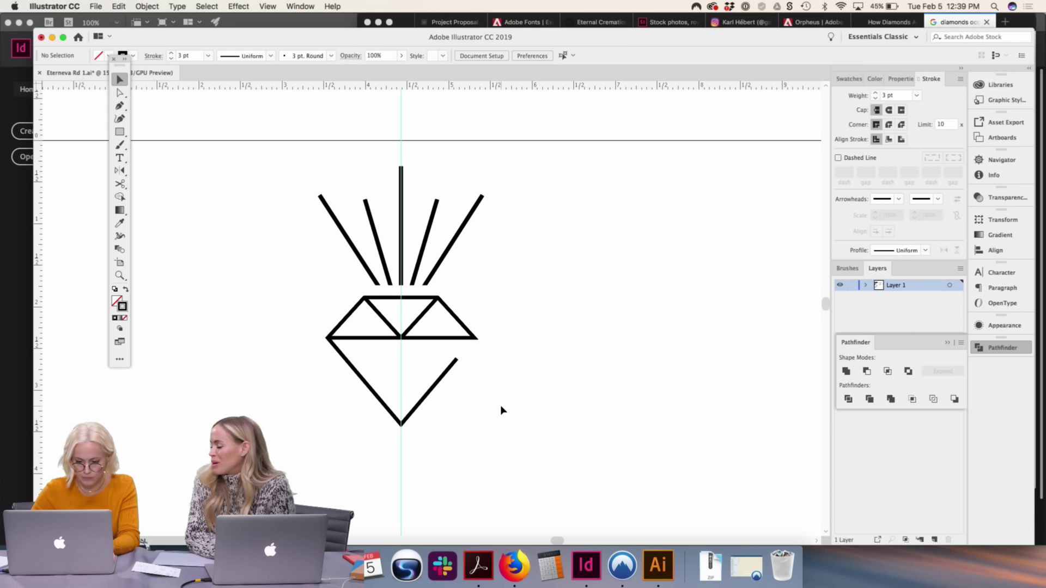
Isolate the ray group and nudge its outermost right ray left to meet the other rays' base point
click(423, 324)
click(446, 264)
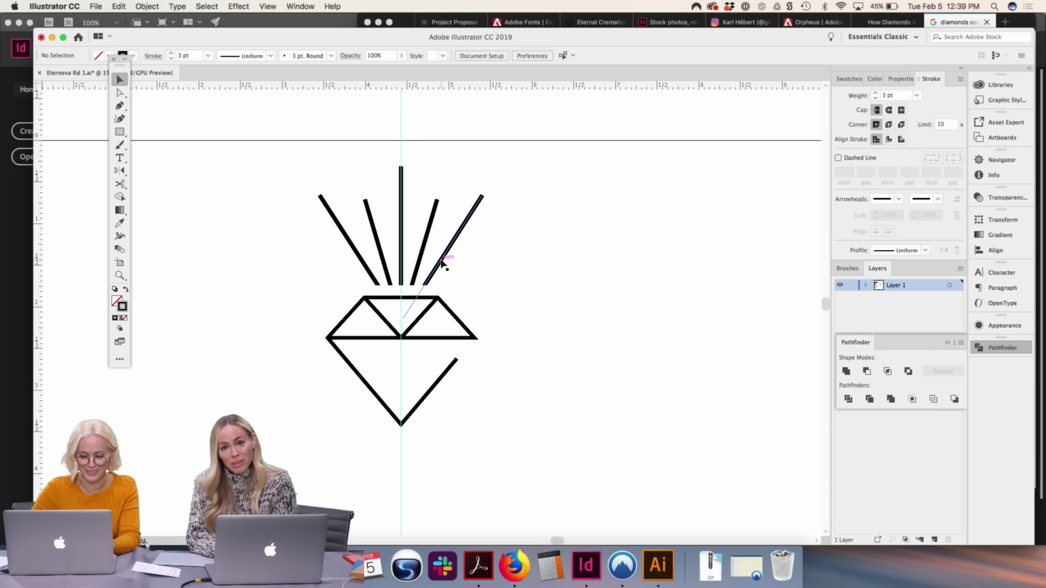
double_click(446, 264)
click(443, 263)
click(443, 262)
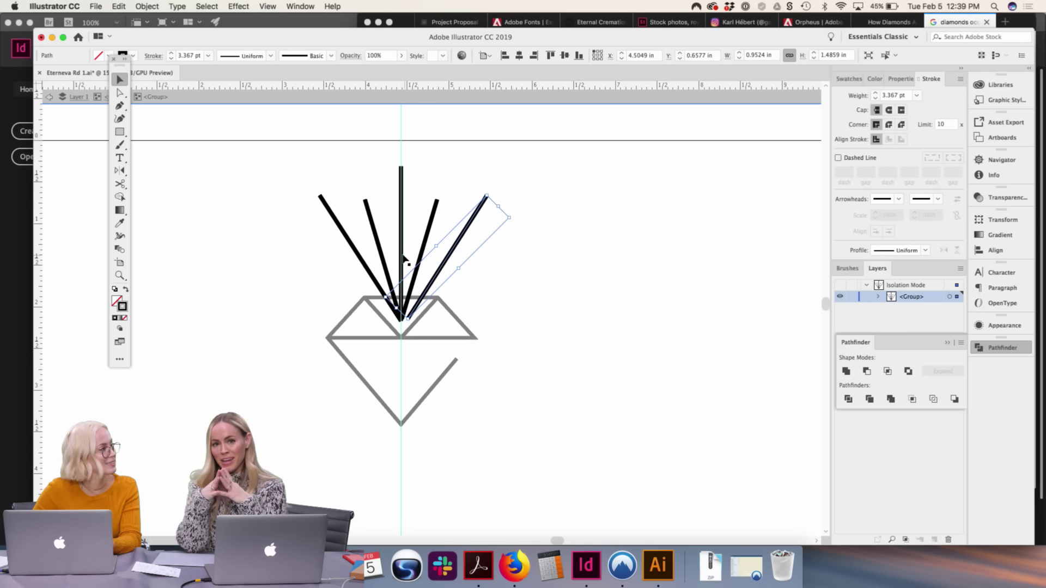
key(Left)
key(Left)
key(Left)
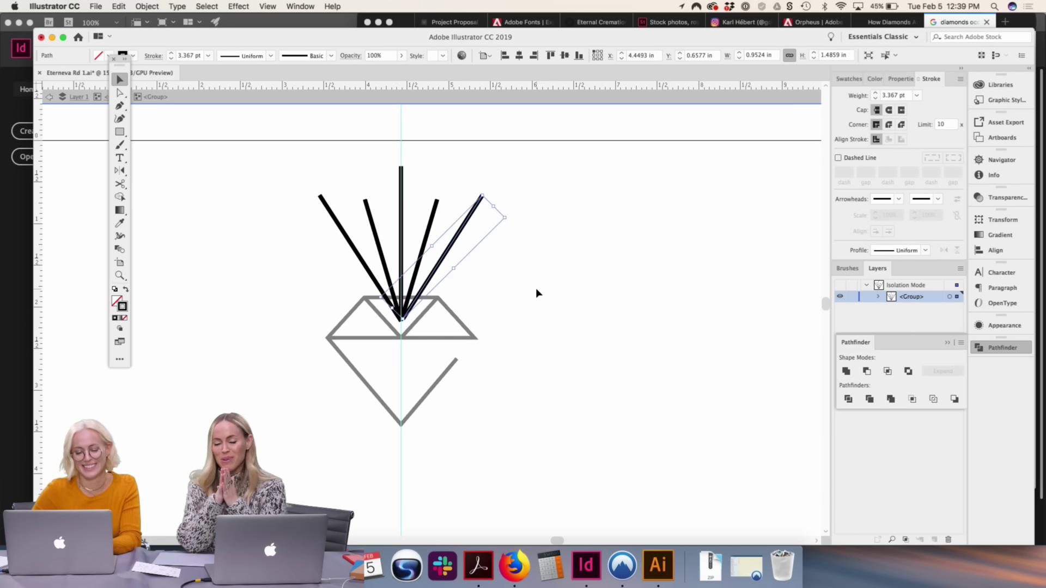
double_click(535, 292)
Enlarge the ray group proportionally to about 2.18 in wide, keeping its top edge in place
drag(309, 216, 473, 283)
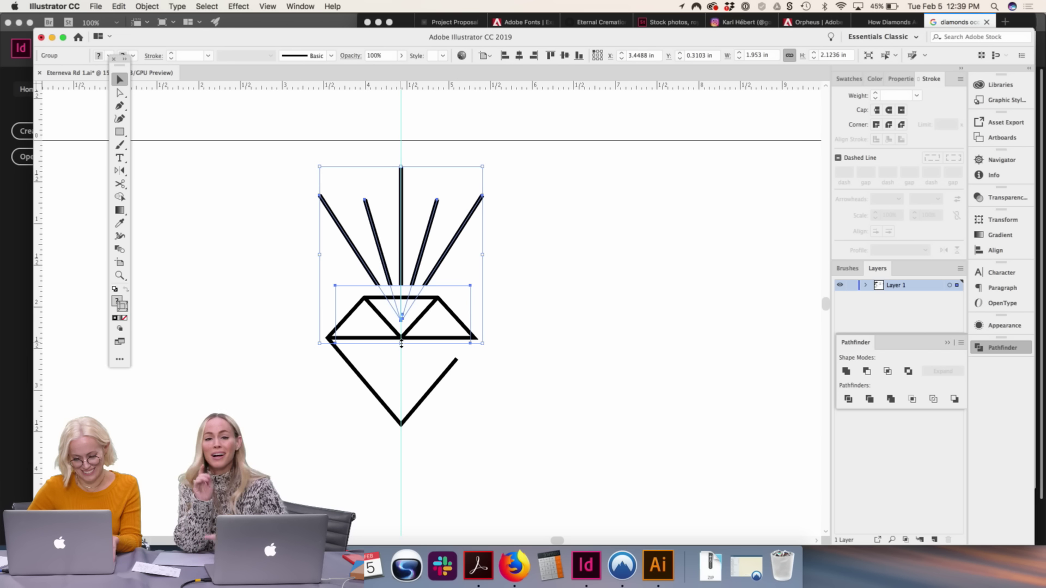
drag(401, 343, 401, 363)
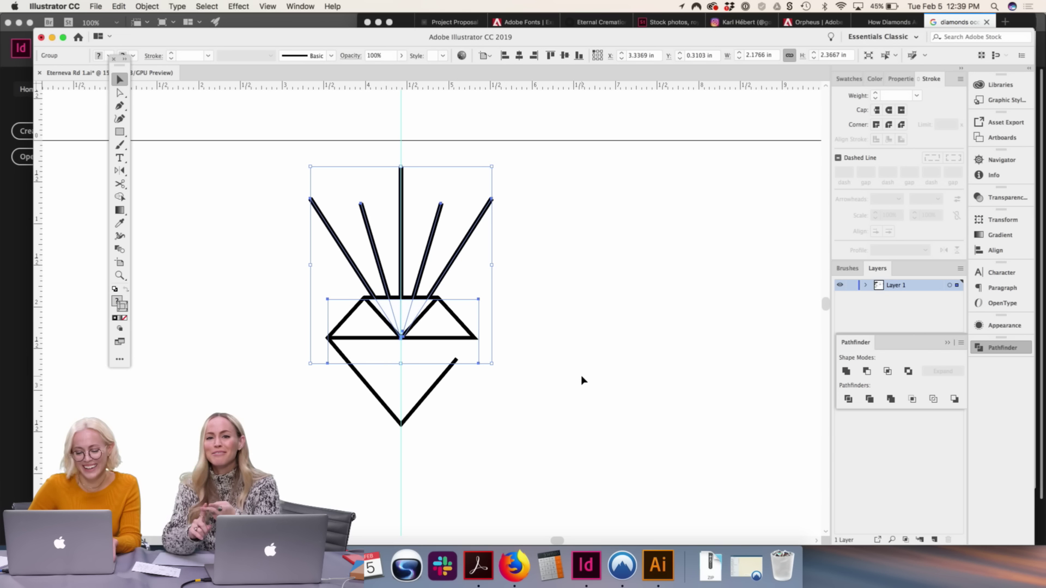
click(580, 375)
Move the white masking shape inside the ray group up to leave a gap between the rays and the diamond
double_click(450, 267)
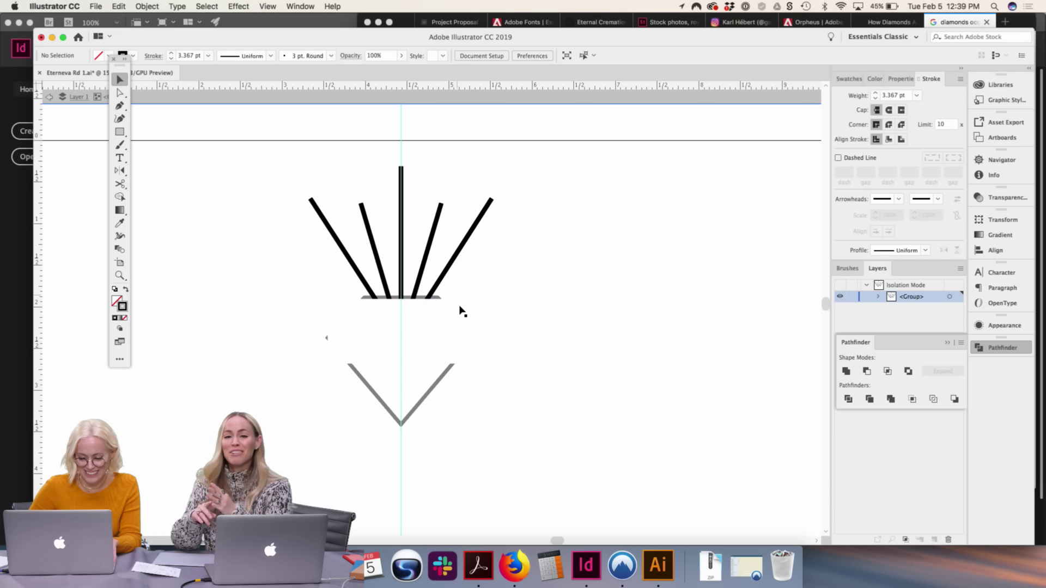
key(ctrl+v)
key(Up)
key(Up)
key(Up)
key(Up)
double_click(515, 312)
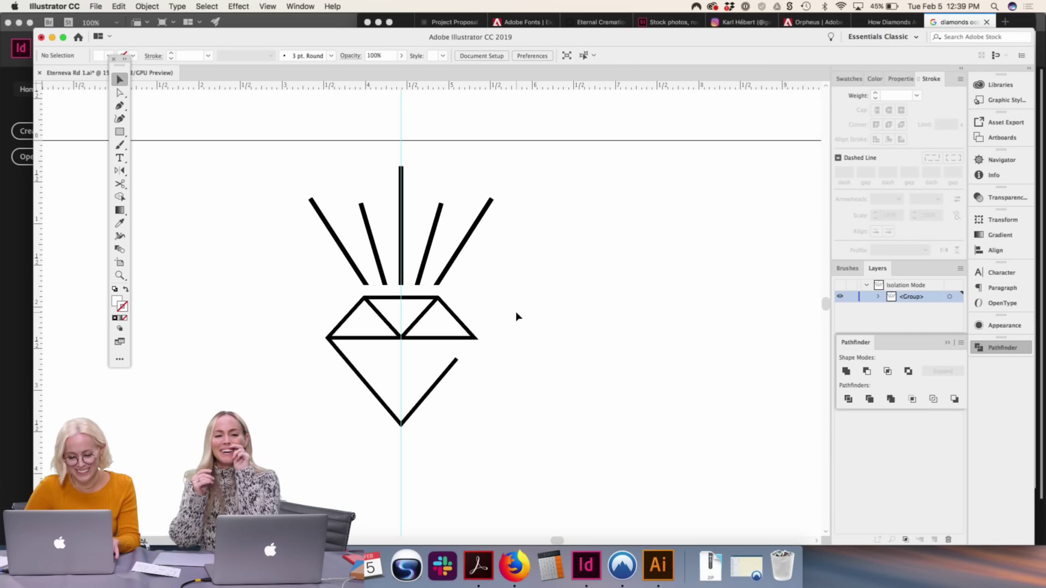
Move the whole diamond and ray icon down the artboard and scale it proportionally to about 1.35 in wide
scroll(517, 302, left, 2)
key(super+minus)
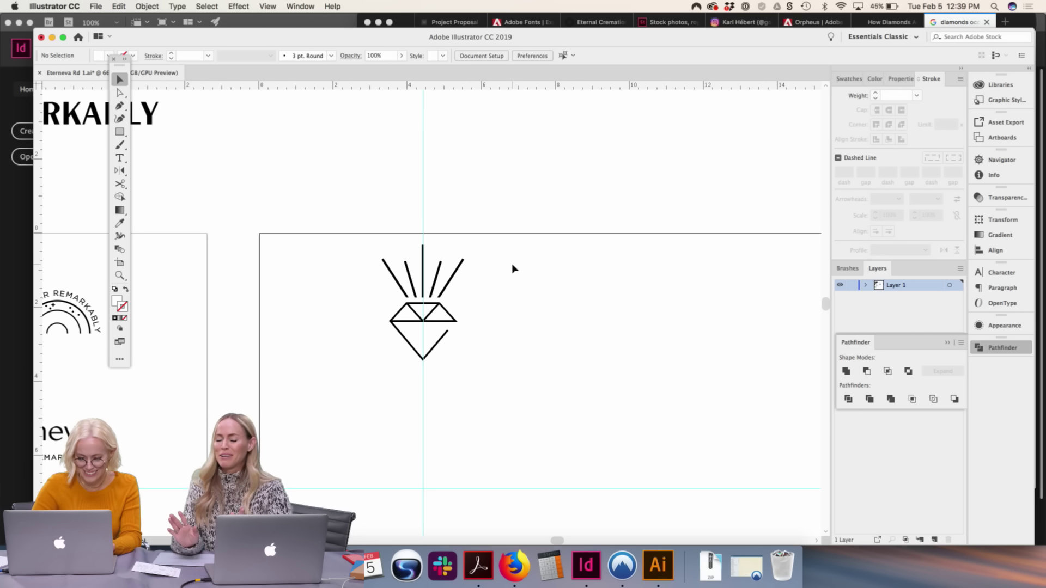
drag(507, 367, 379, 222)
key(shift+Down)
key(shift+Down)
key(shift+Down)
key(shift+Down)
key(shift+Down)
key(shift+Down)
key(shift+Down)
key(shift+Down)
key(shift+Down)
key(shift+Down)
key(shift+Down)
key(shift+Down)
key(shift+Down)
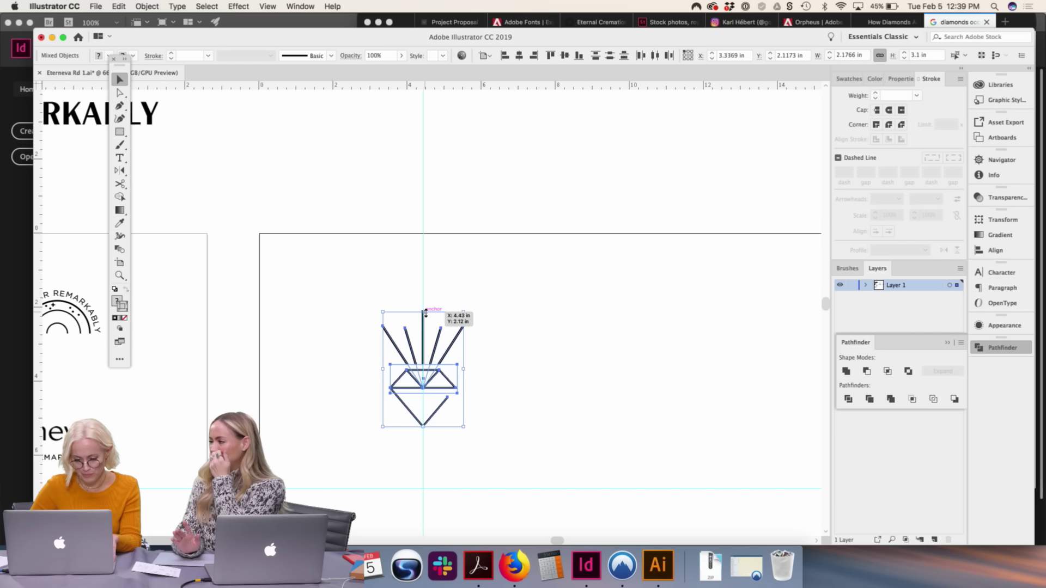
drag(424, 312, 424, 334)
click(516, 355)
Isolate the ray group, cut the outermost left ray partway along its length and delete its upper piece
key(super+plus)
key(super+plus)
key(super+plus)
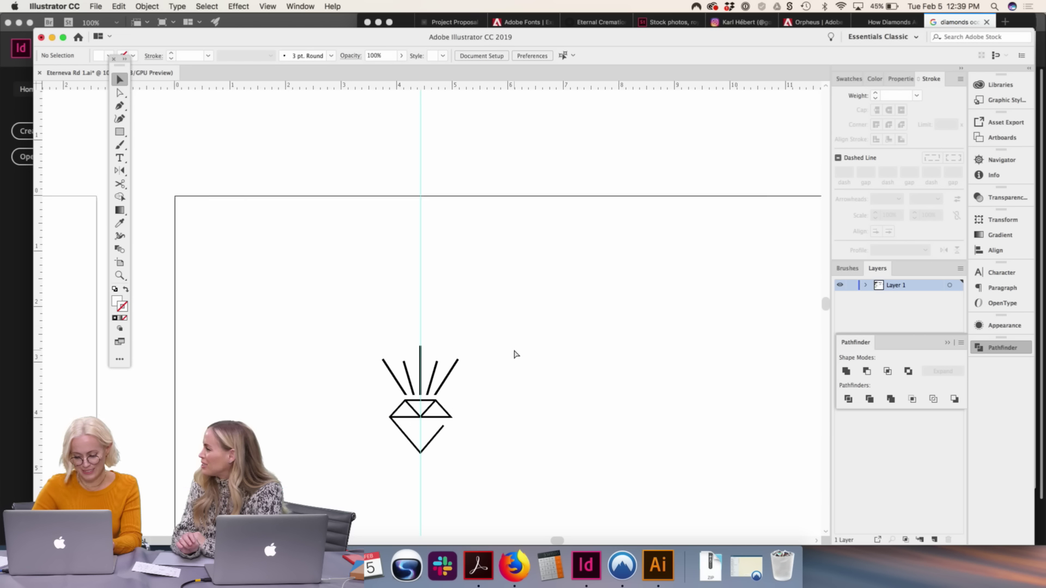
drag(515, 355, 518, 273)
drag(505, 328, 545, 220)
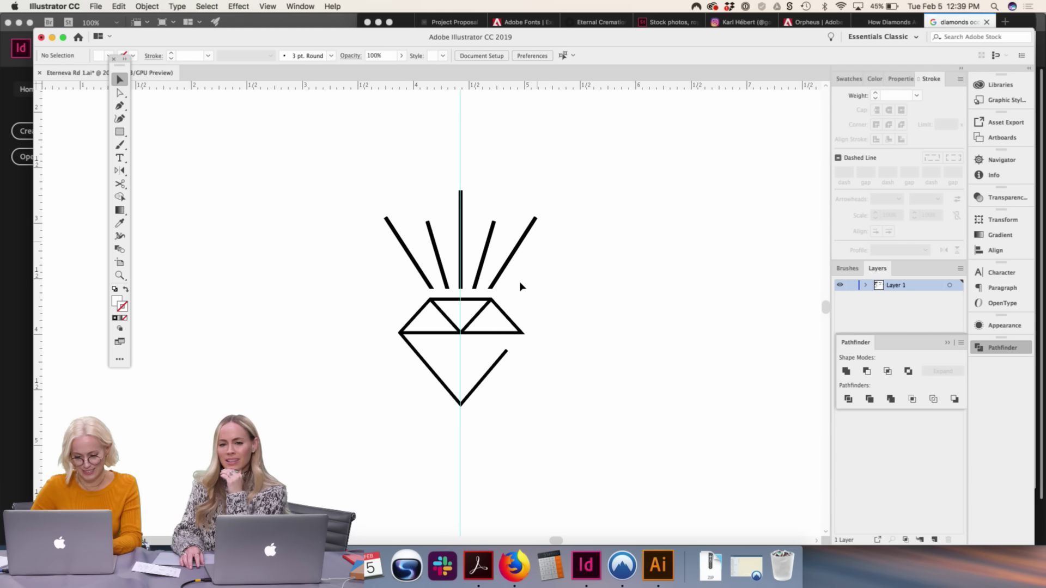
key(a)
click(506, 305)
click(542, 295)
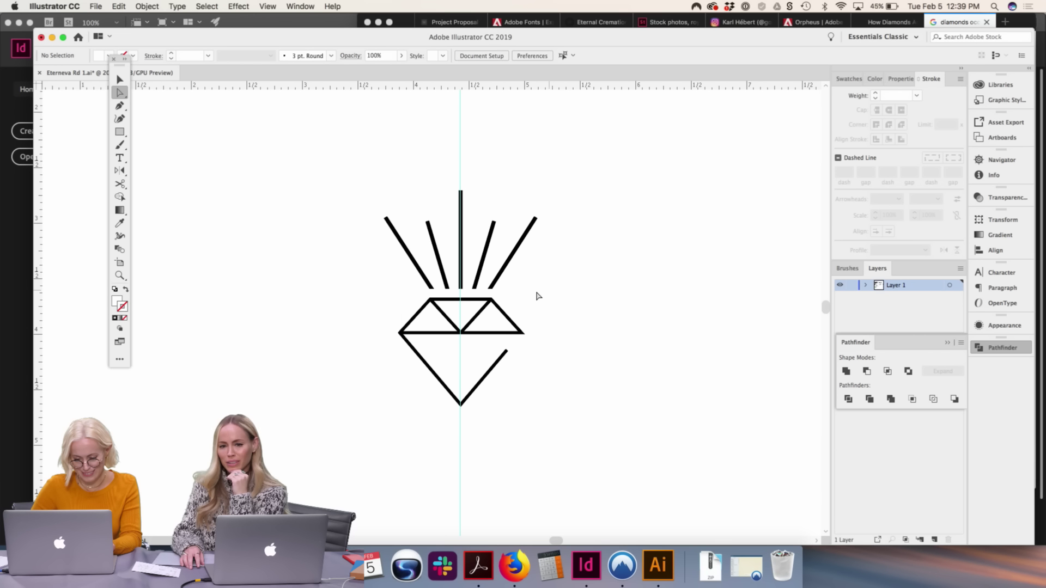
key(v)
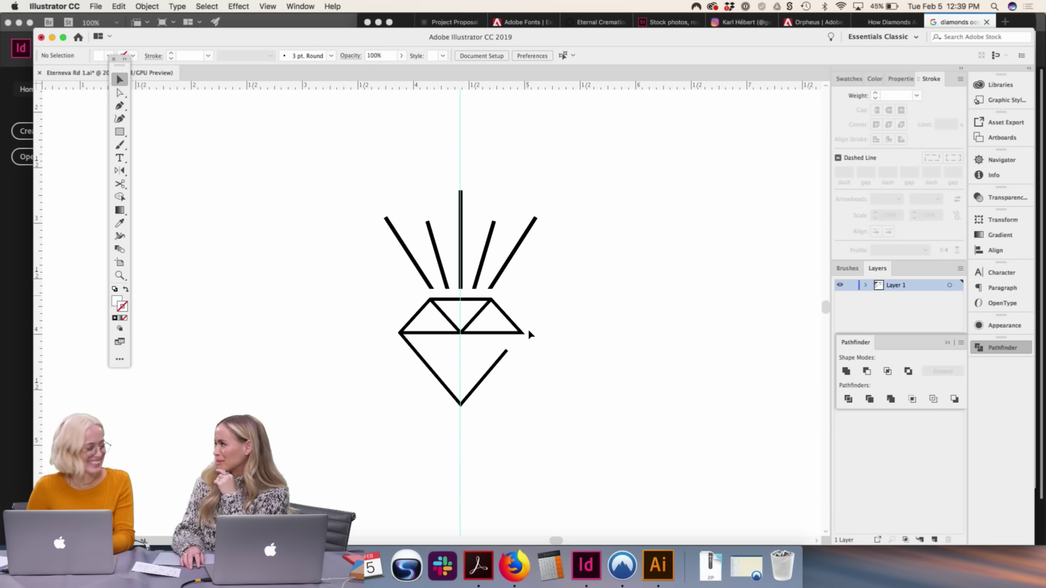
click(402, 242)
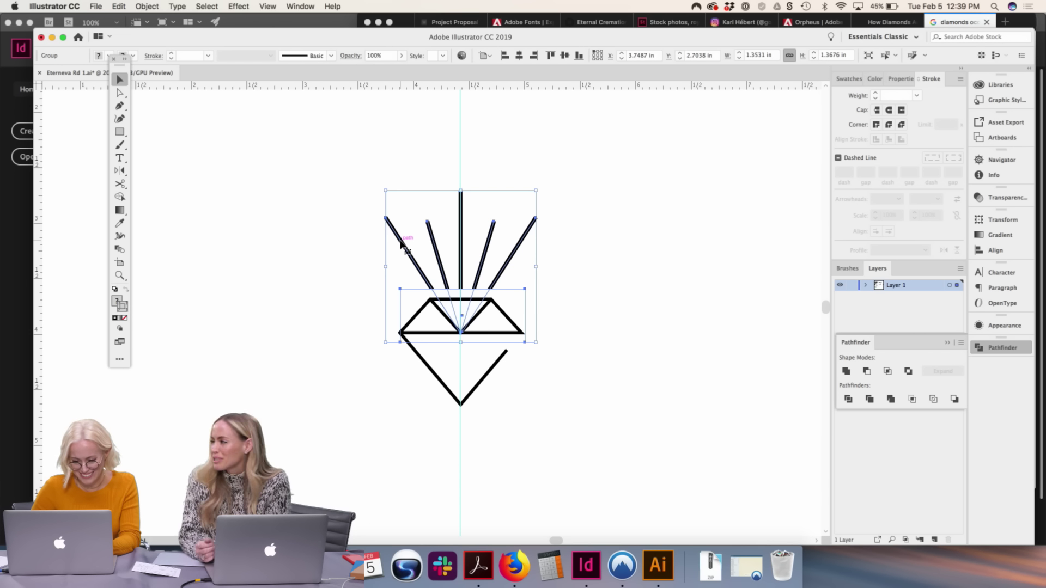
double_click(401, 243)
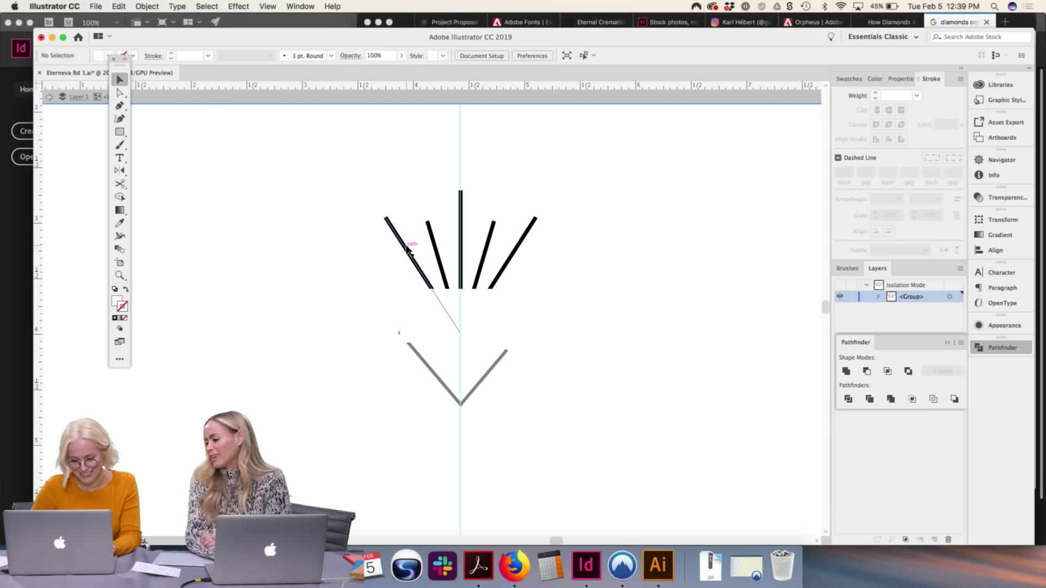
key(c)
click(406, 245)
drag(402, 240, 403, 243)
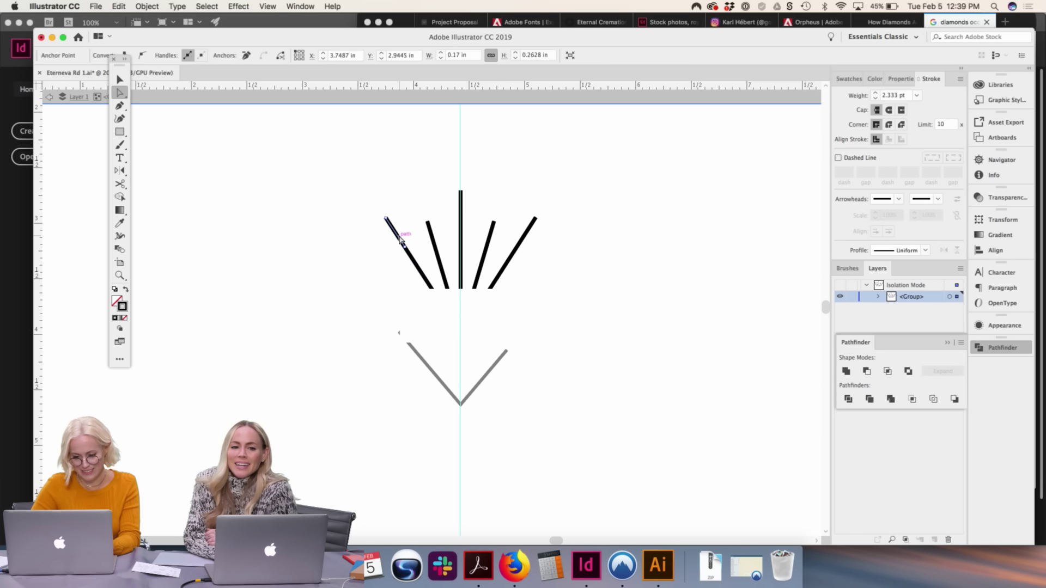
click(401, 240)
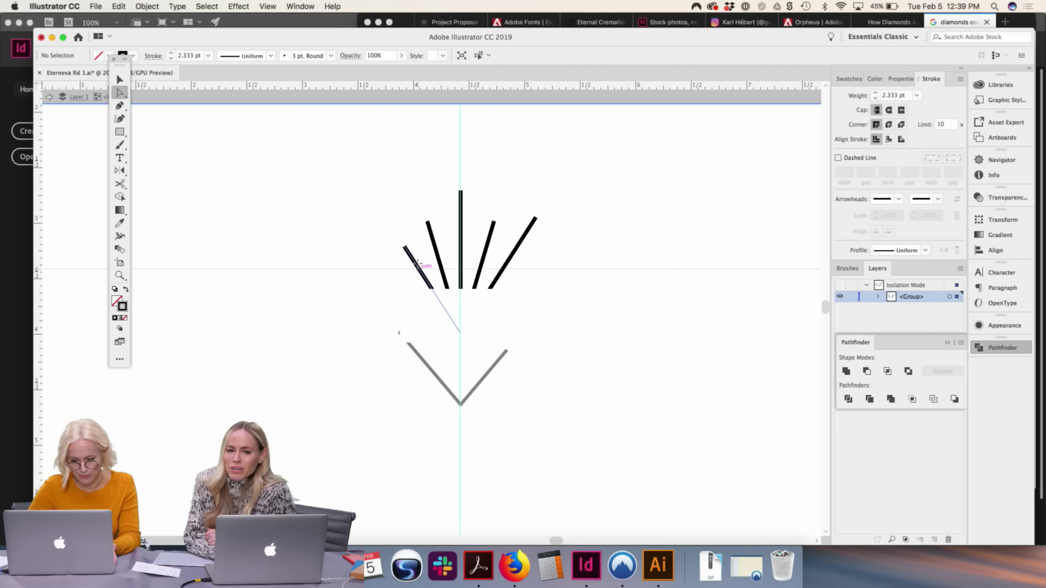
Trim the outermost right ray to a horizontal guide at the left ray's tip and leave isolation mode
drag(536, 218, 527, 242)
click(528, 242)
key(v)
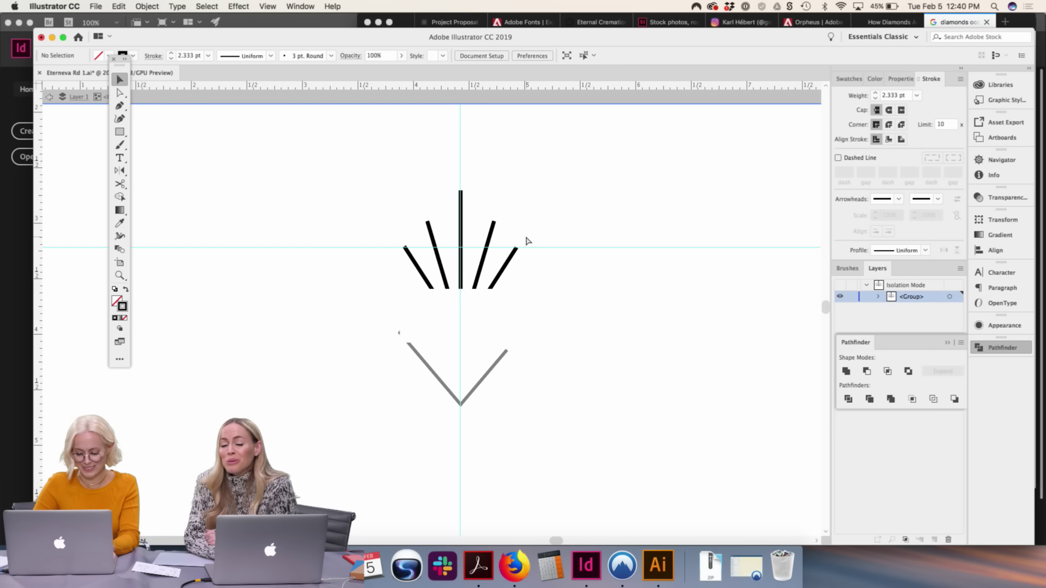
key(super+minus)
key(Escape)
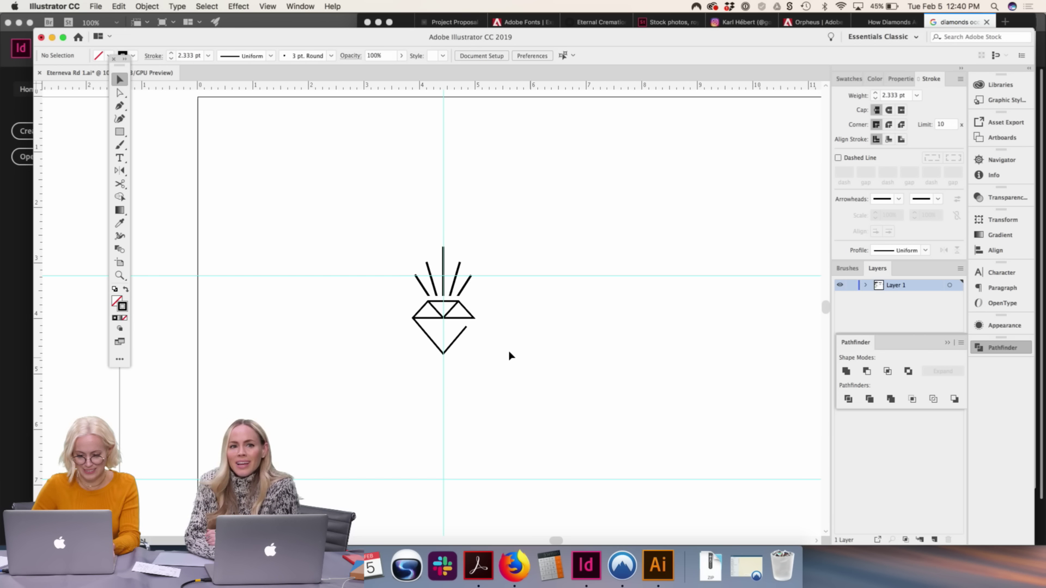
Draw a circle around the diamond icon with the Ellipse tool and size it to about 2.33 in in diameter
click(119, 132)
drag(119, 132, 153, 154)
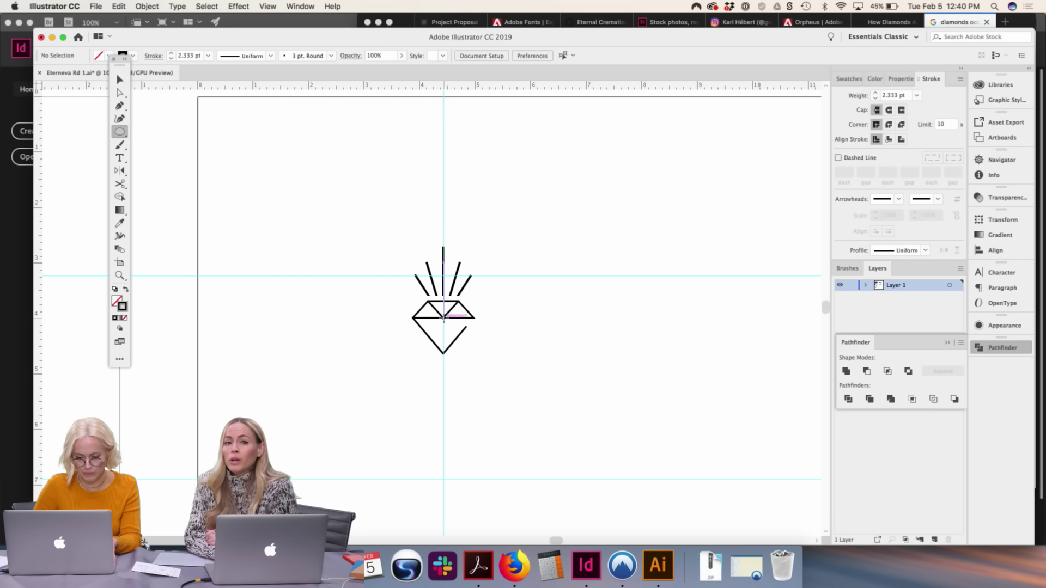
drag(443, 318, 443, 238)
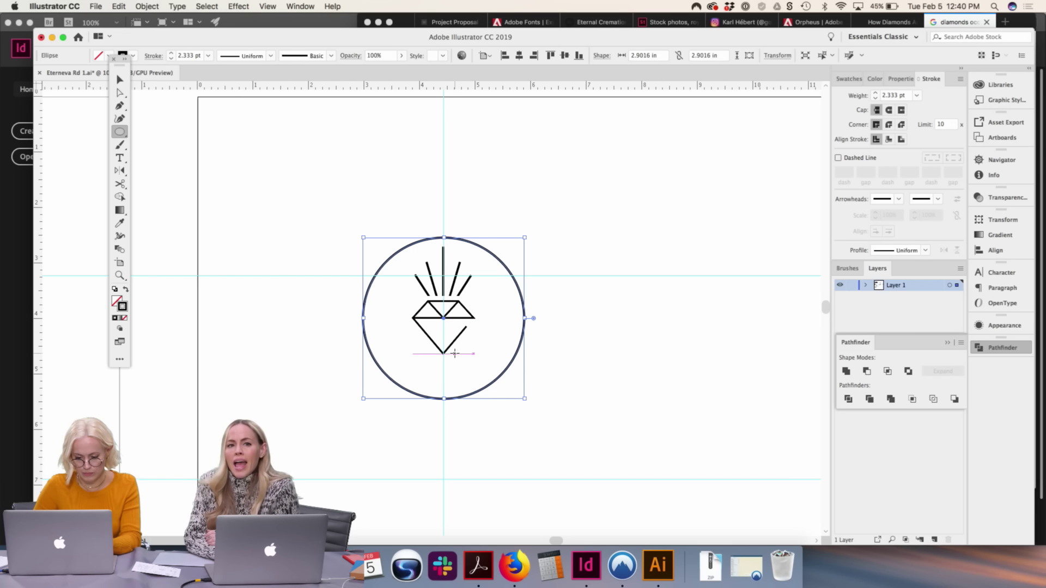
mouse_move(443, 311)
mouse_down()
mouse_move(445, 380)
mouse_move(445, 367)
mouse_up()
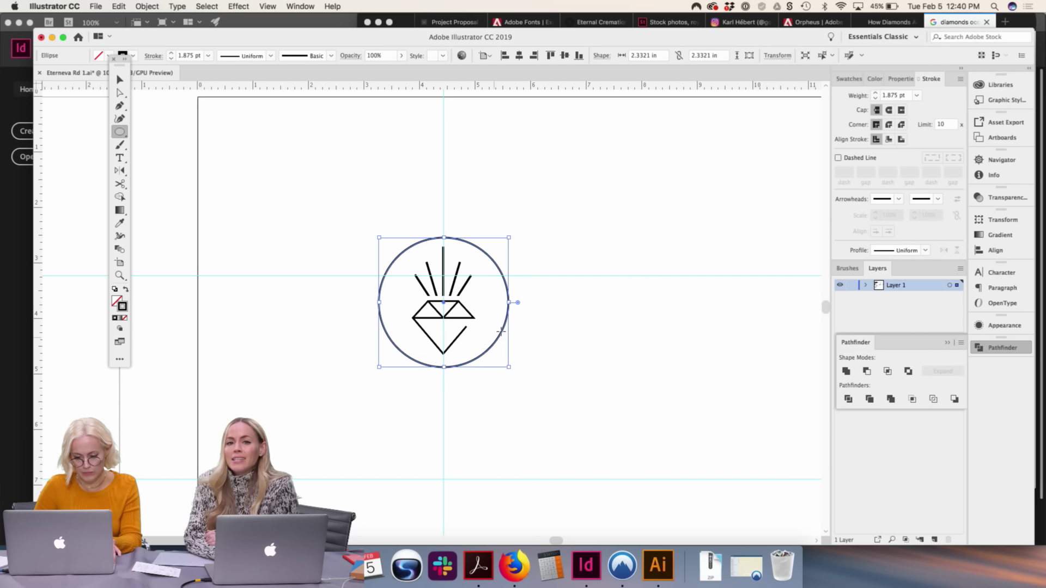
Narrow the circle to an ellipse about 2.21 in wide and add a narrower overlapping copy of the same height
mouse_move(508, 302)
mouse_down()
mouse_move(496, 302)
mouse_move(506, 303)
mouse_up()
click(532, 325)
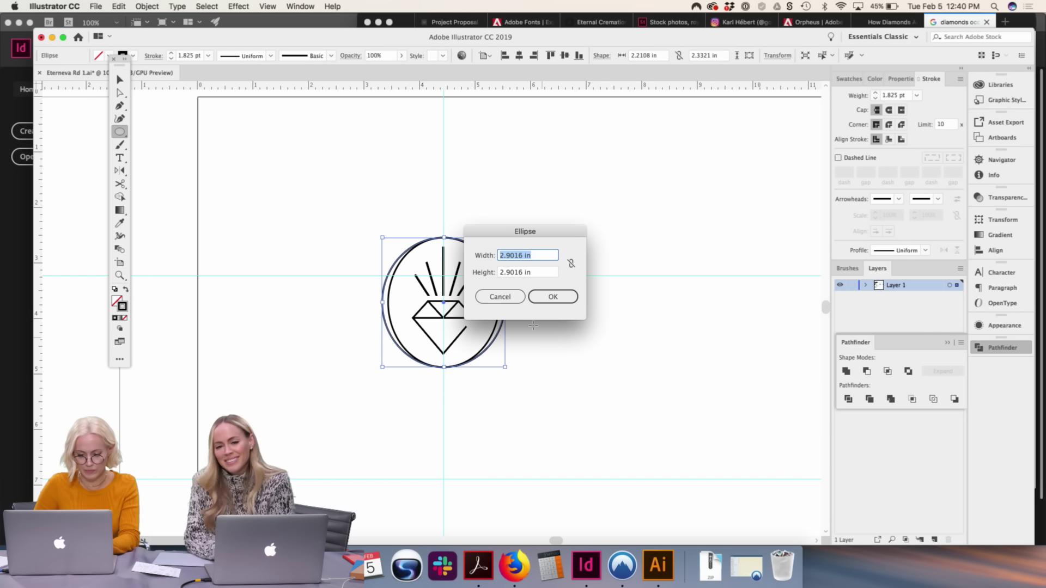
click(499, 296)
Raise the diamond's bottom point by one large nudge to shorten its lower half
key(a)
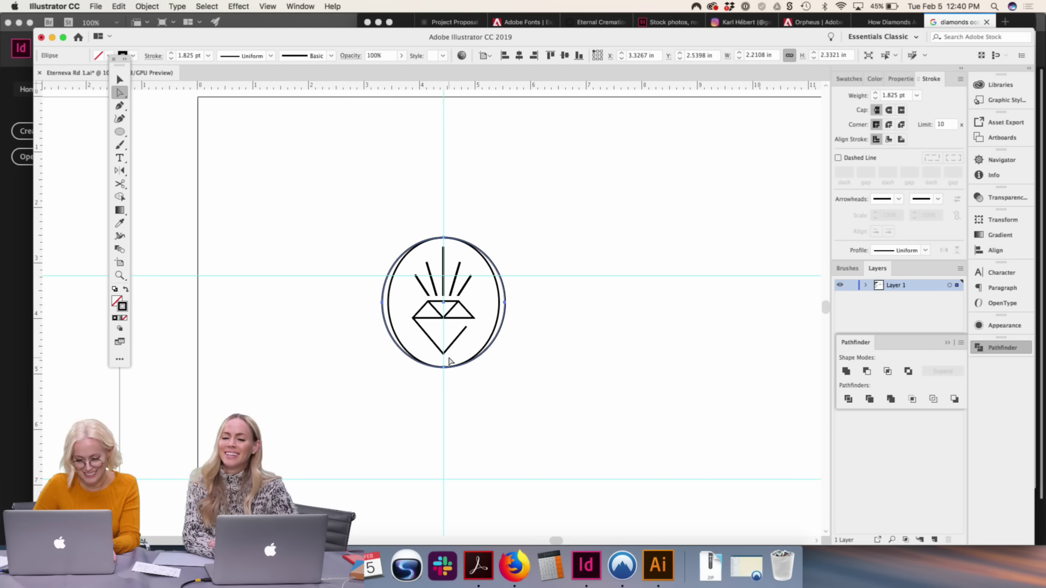
drag(450, 361, 435, 349)
key(shift+Up)
click(502, 384)
key(v)
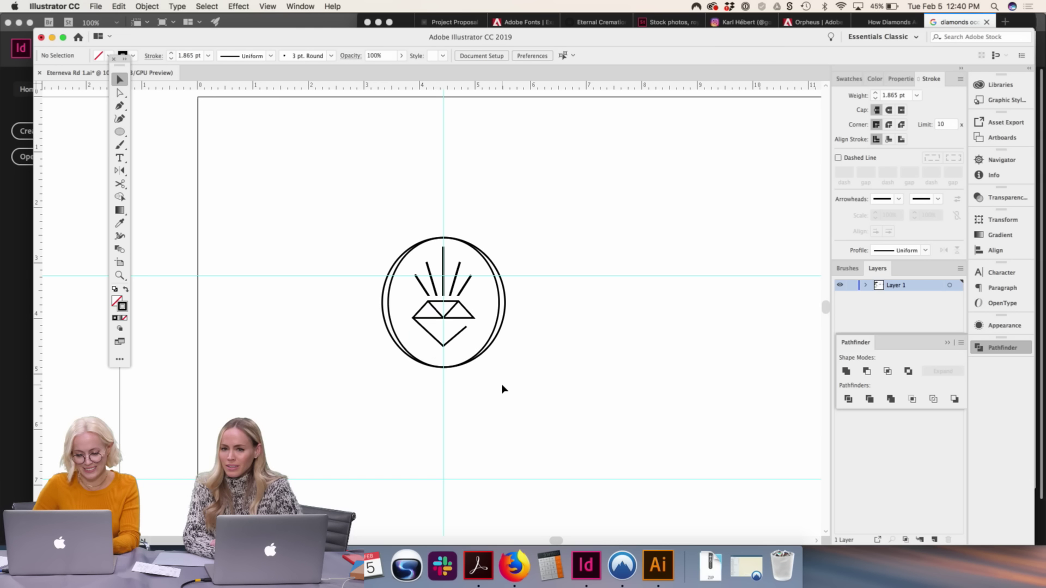
Hide the guides and nudge both ellipses around the diamond slightly upward
click(443, 367)
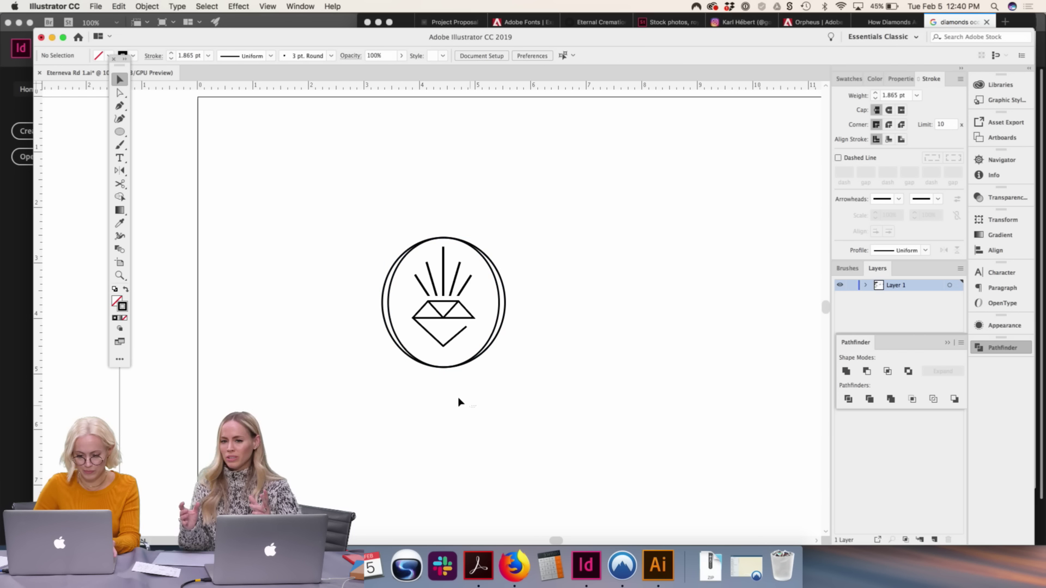
drag(475, 408, 410, 353)
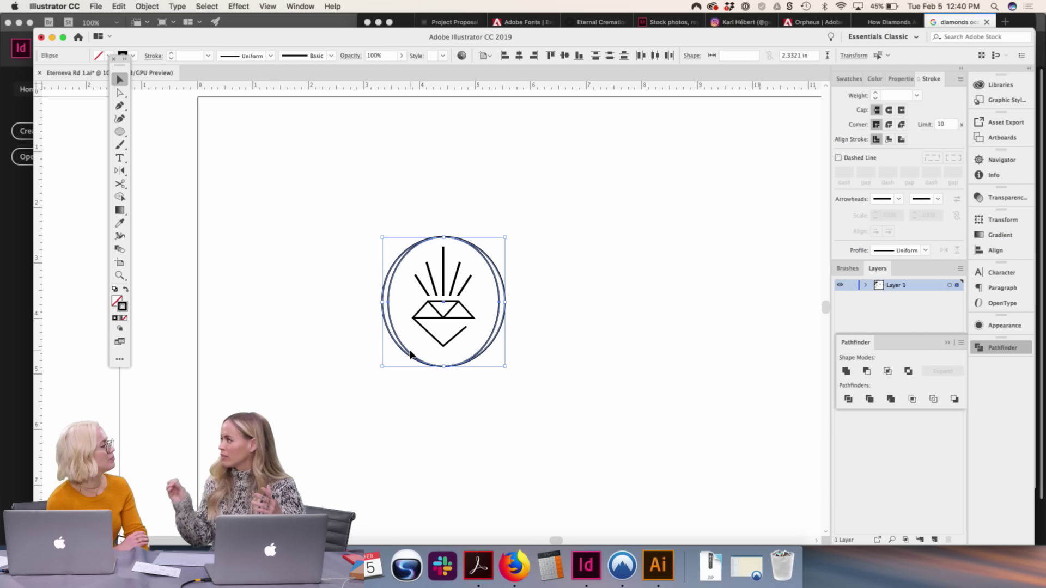
click(633, 486)
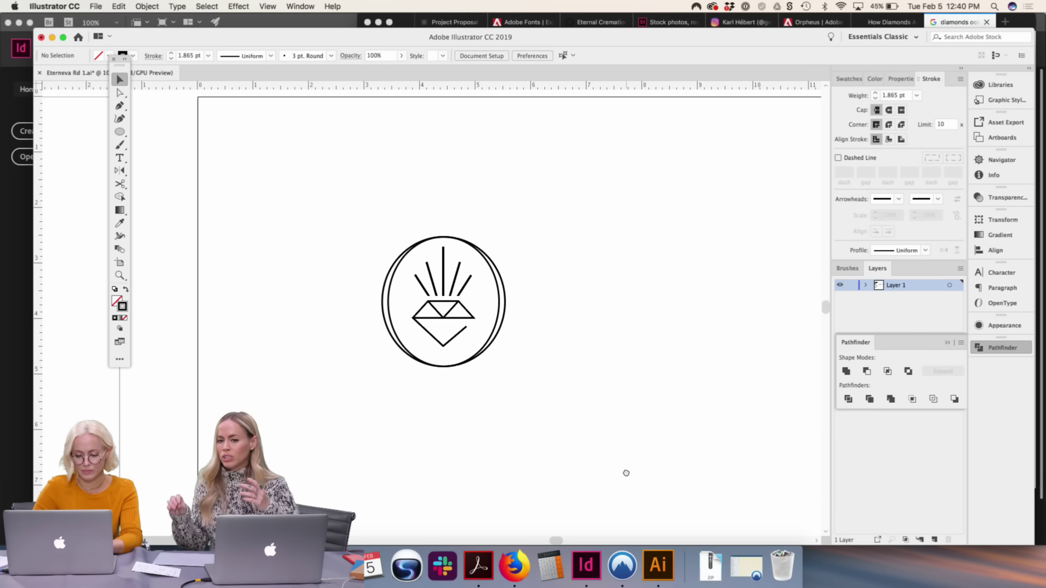
scroll(624, 471, right, 3)
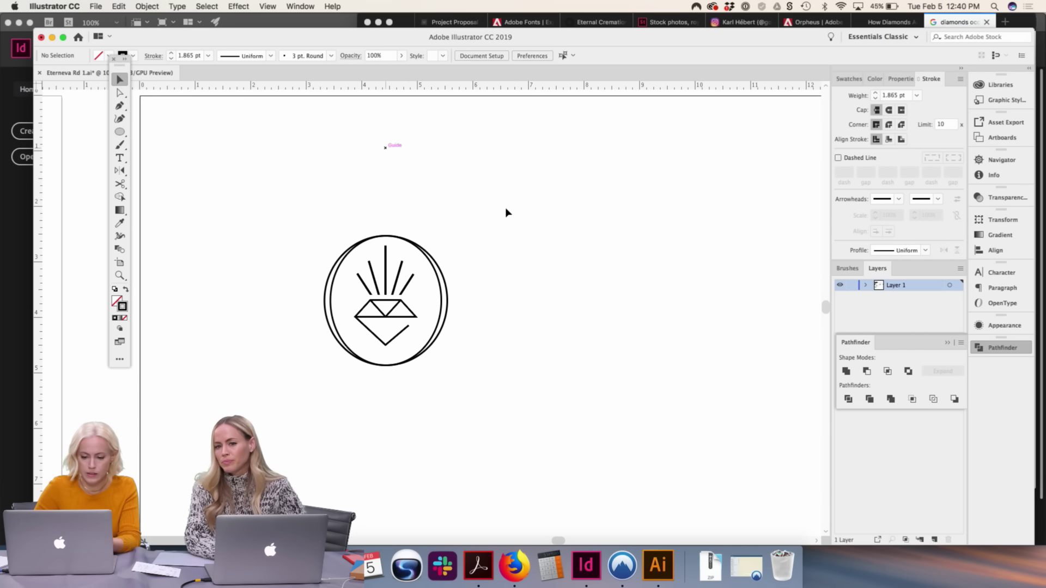
Draw a circle about 0.84 in in diameter with the Ellipse tool in the empty area beside the diamond icon
scroll(506, 212, down, 2)
scroll(506, 212, right, 2)
key(super+minus)
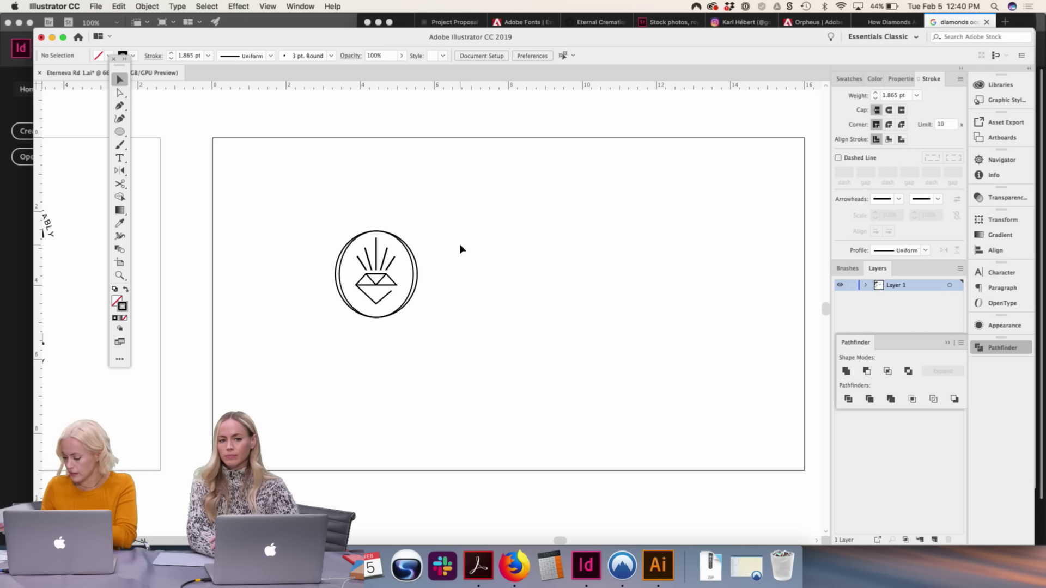
scroll(443, 261, right, 3)
scroll(443, 261, down, 1)
click(119, 133)
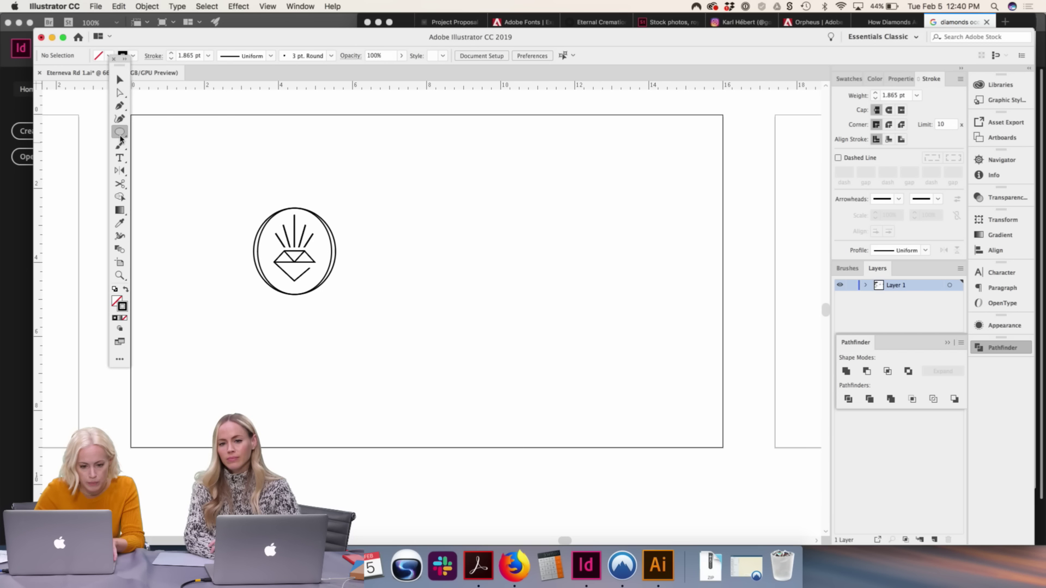
drag(429, 229, 391, 360)
Place a duplicate of the small circle to its right, level with the original and with a gap between them
key(super+equal)
key(super+equal)
key(v)
click(452, 261)
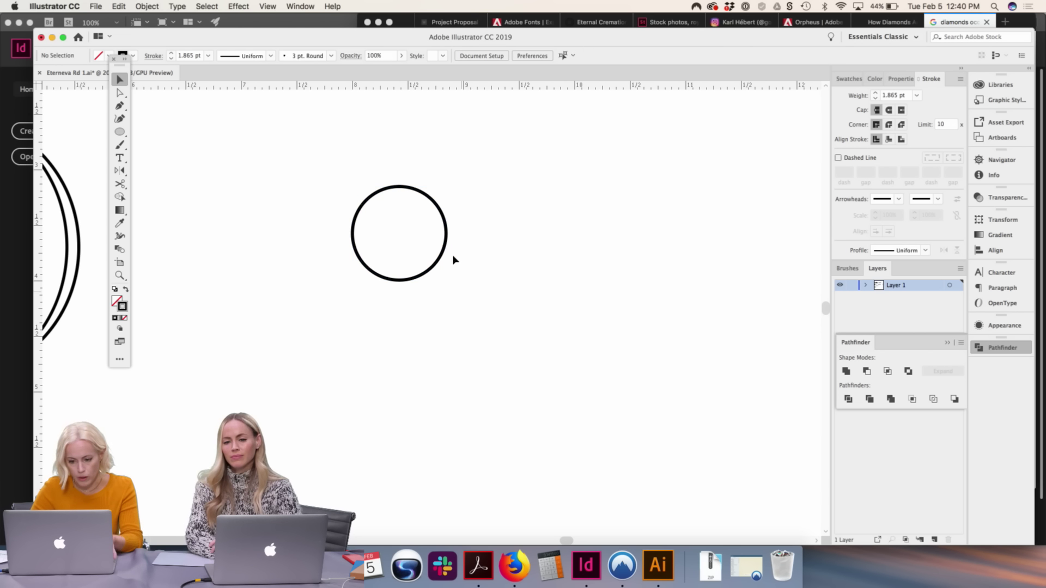
drag(446, 229, 564, 239)
click(575, 309)
Switch to Firefox and search Google Images in a new tab for "INFINITY SYMBOL" as a visual reference
click(514, 567)
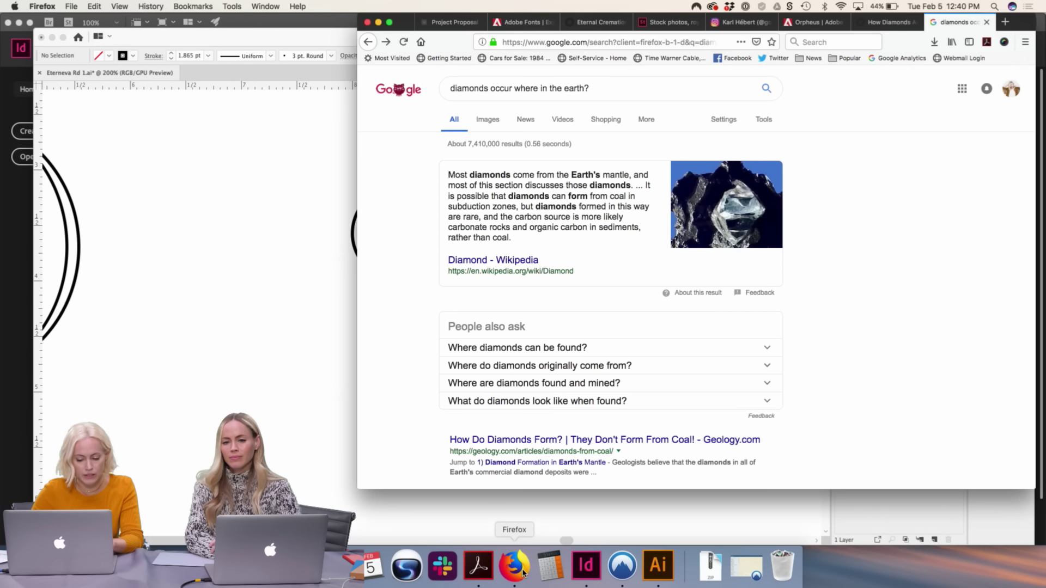
key(super+t)
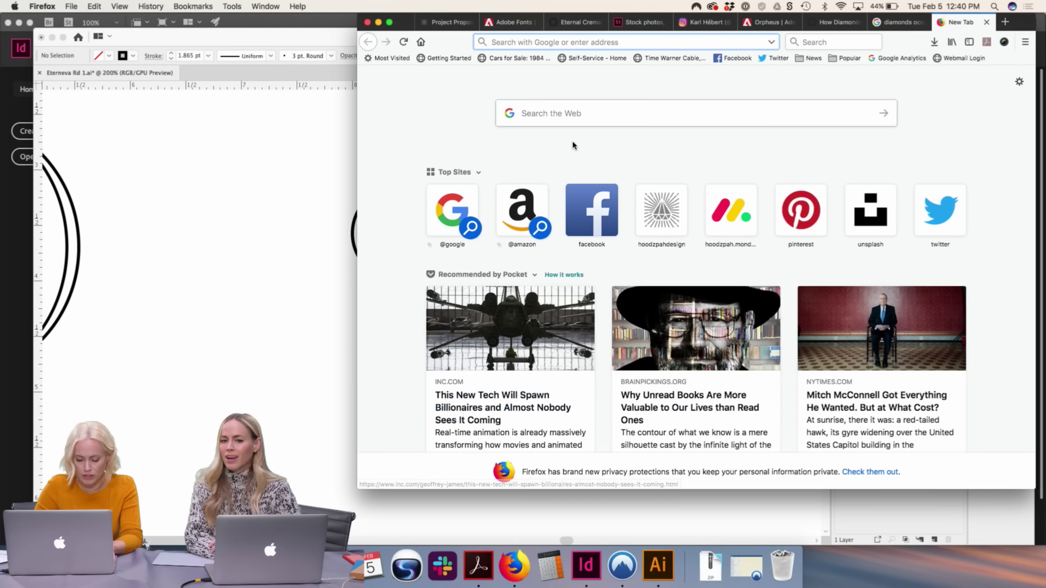
text(INFINITY)
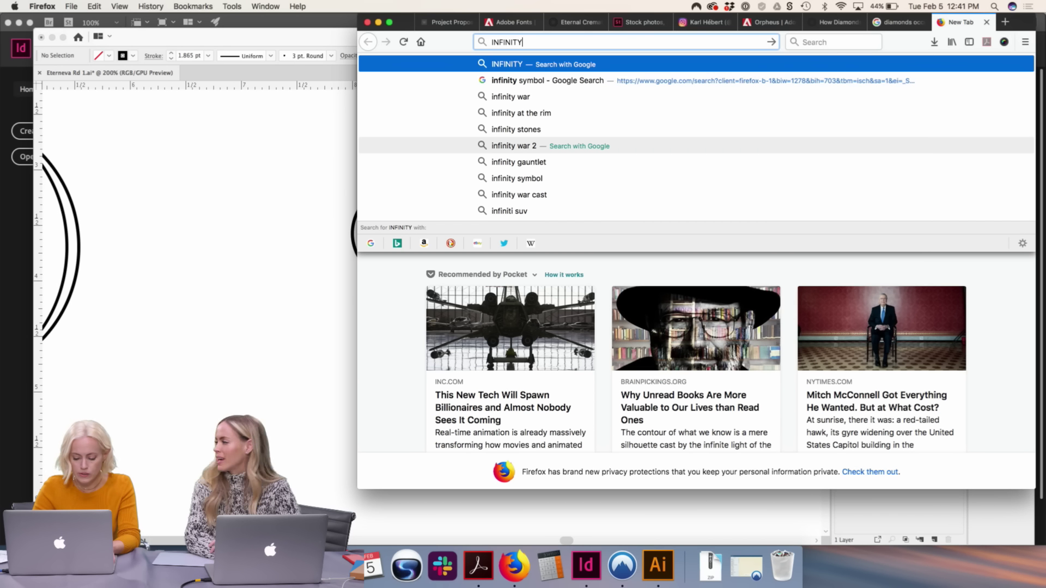
text( SYMBOL)
key(Return)
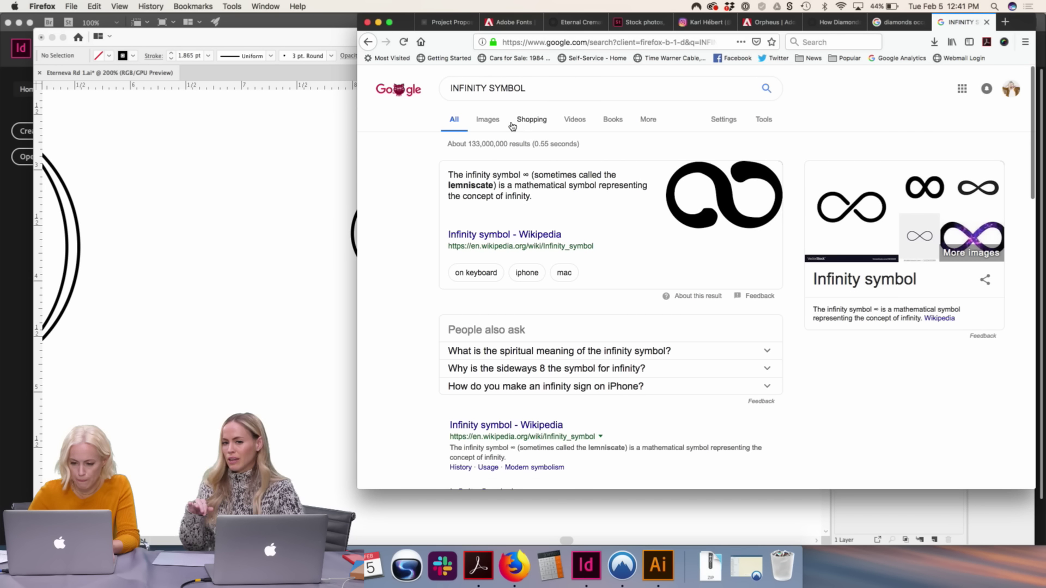
click(487, 123)
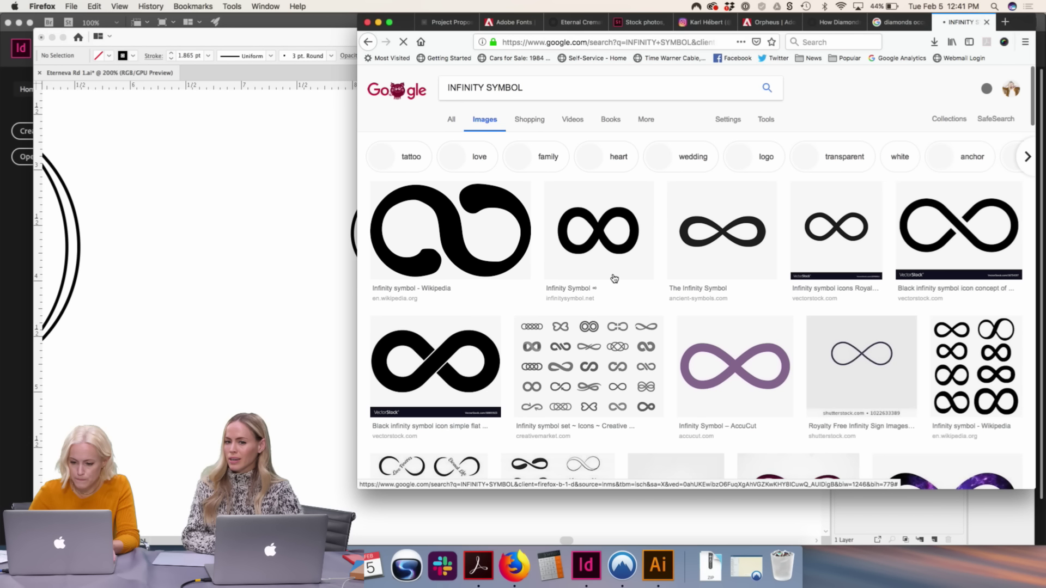
Return to Illustrator and move the right circle one large nudge toward the left circle
click(817, 251)
mouse_move(544, 285)
mouse_down()
mouse_move(213, 284)
mouse_move(269, 285)
mouse_move(566, 505)
mouse_move(548, 368)
mouse_up()
drag(604, 507, 429, 317)
drag(320, 252, 406, 310)
drag(300, 252, 465, 430)
drag(590, 464, 504, 338)
key(super+plus)
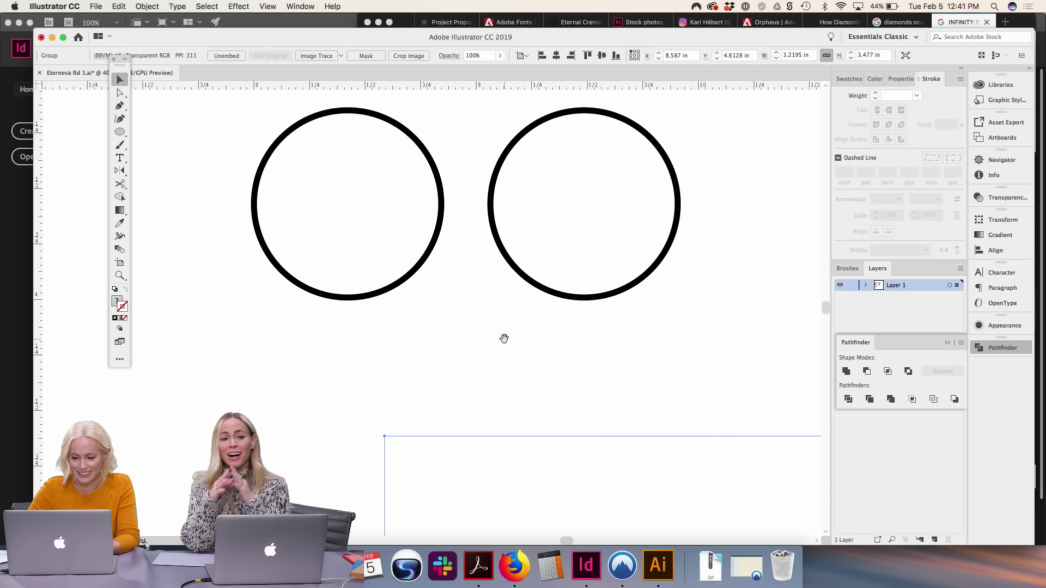
click(522, 278)
click(523, 278)
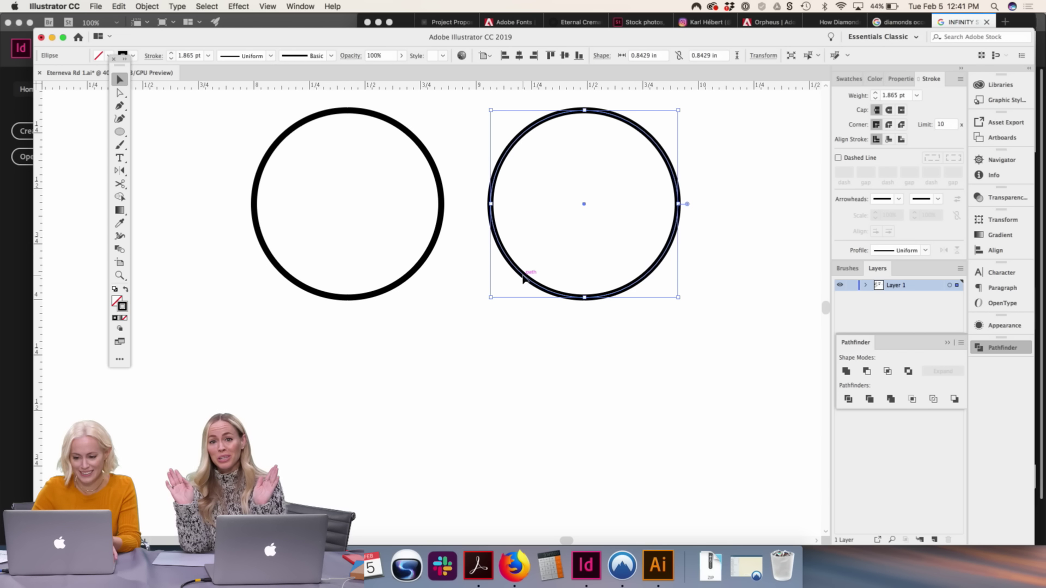
key(shift+Left)
click(531, 342)
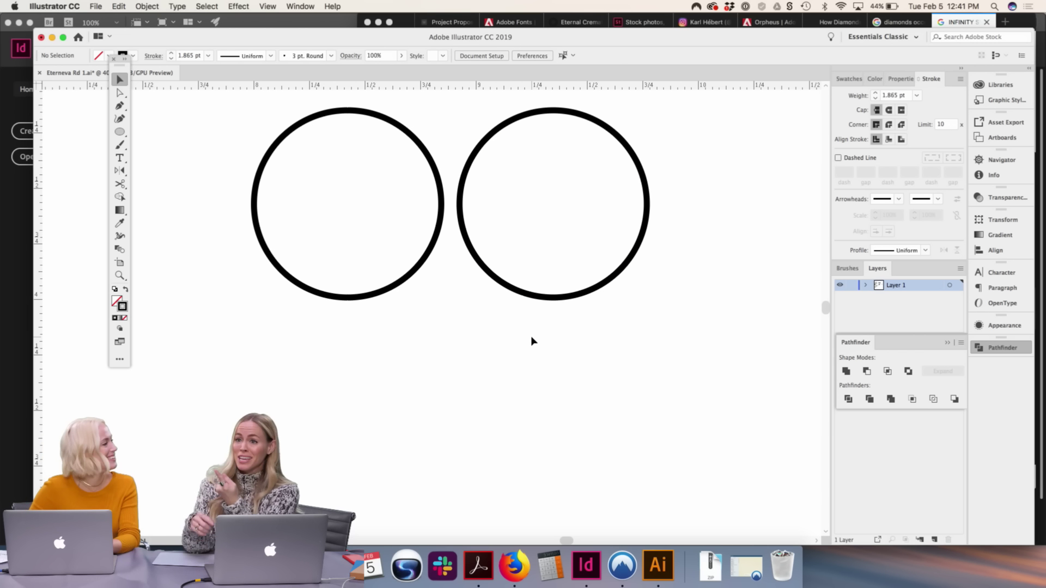
Move the left circle one large nudge away from the right circle
click(478, 149)
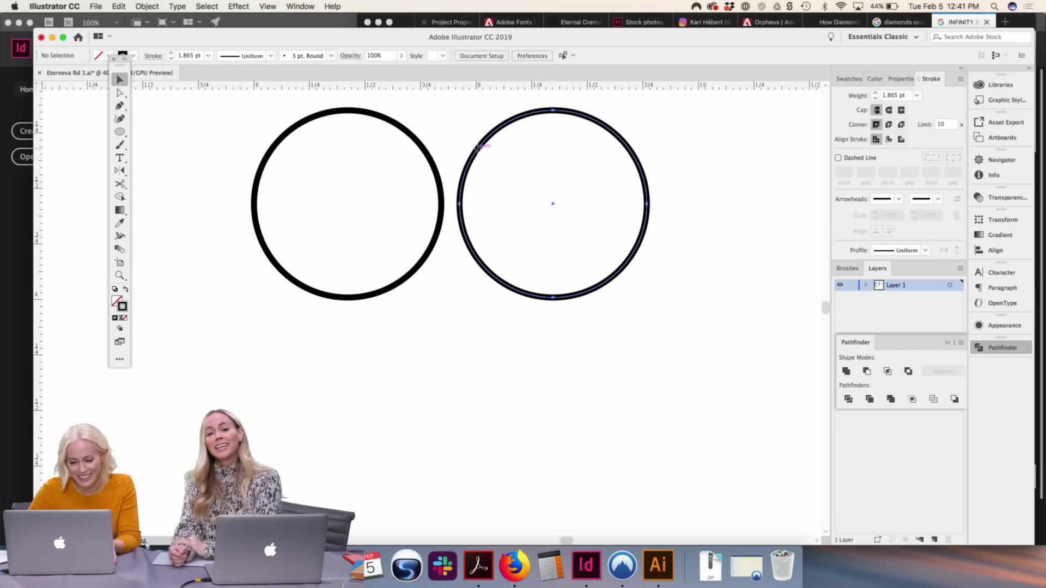
click(438, 172)
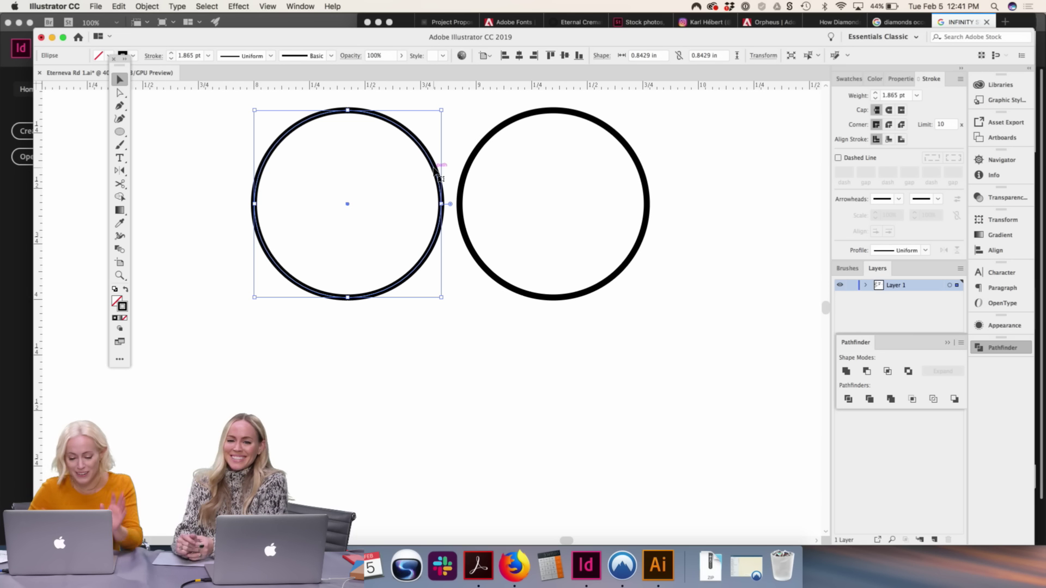
click(434, 169)
click(439, 172)
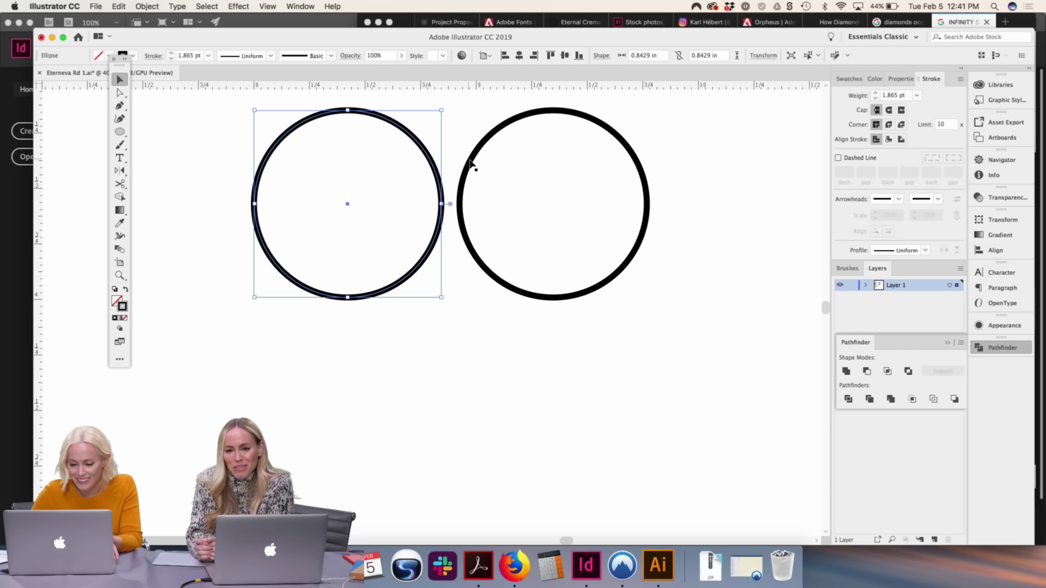
key(shift+Right)
key(shift+Left)
key(shift+Left)
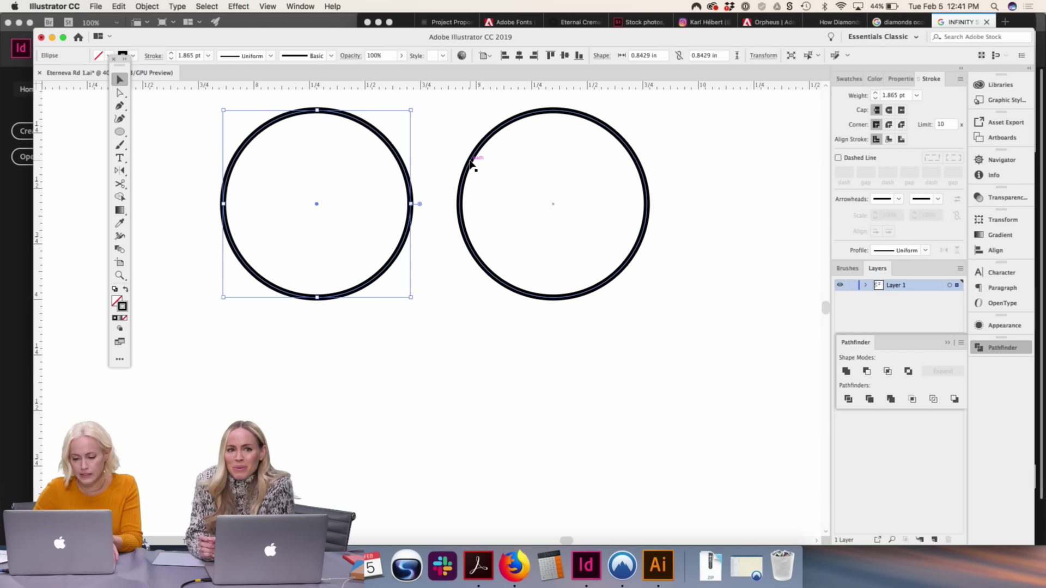
click(397, 134)
click(383, 142)
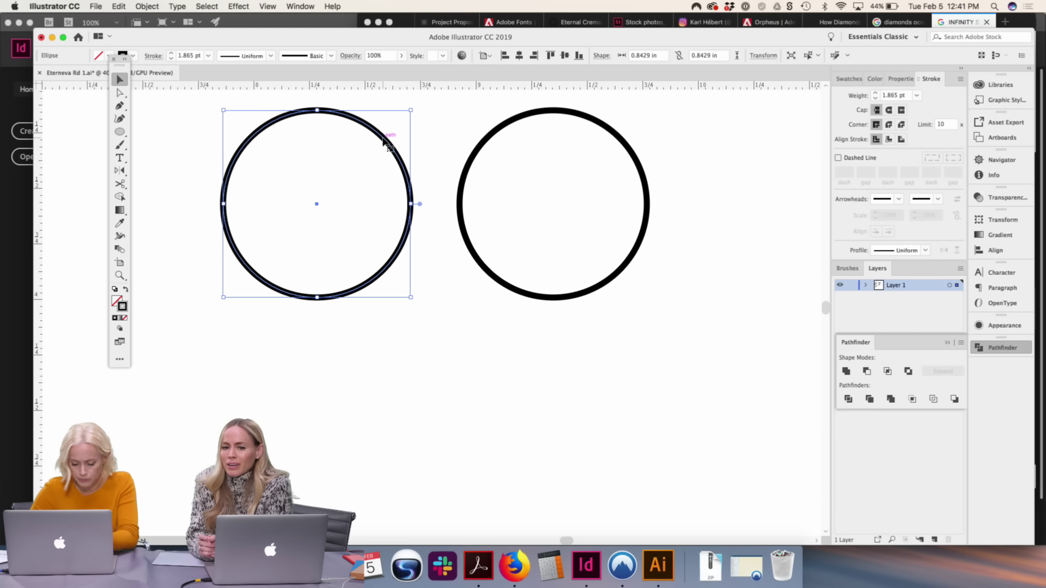
Draw a 45° line spanning about 0.56 in each way between the circles and set its upper end on the left circle
key(p)
click(394, 119)
click(520, 245)
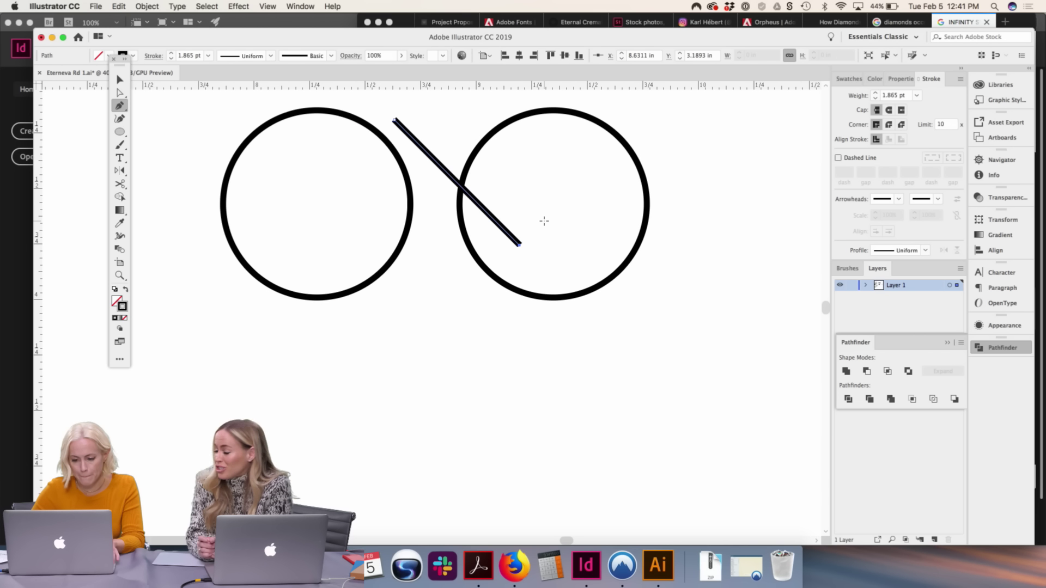
key(v)
click(675, 291)
drag(674, 290, 542, 223)
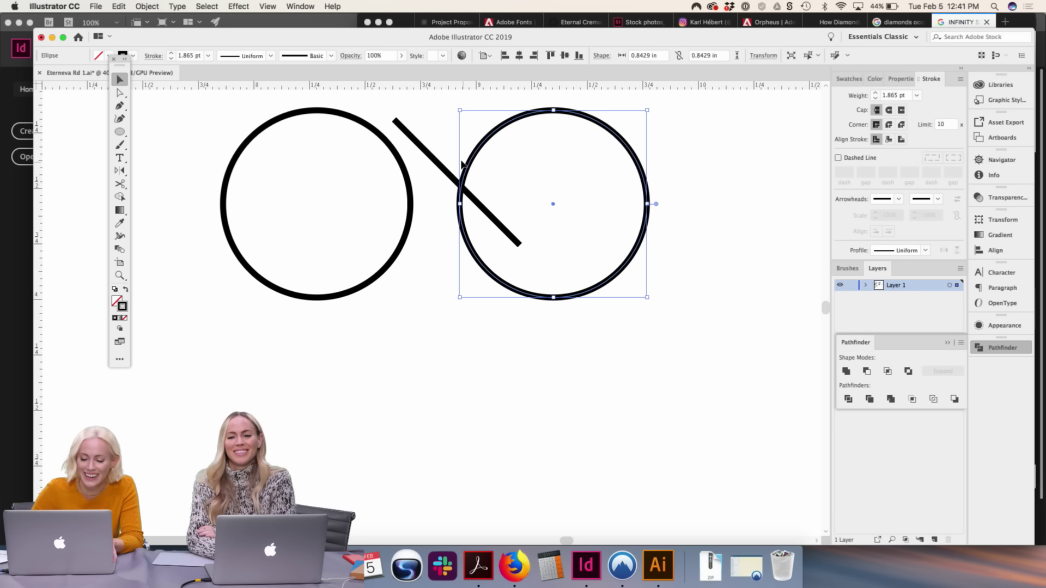
drag(441, 162, 425, 183)
click(454, 134)
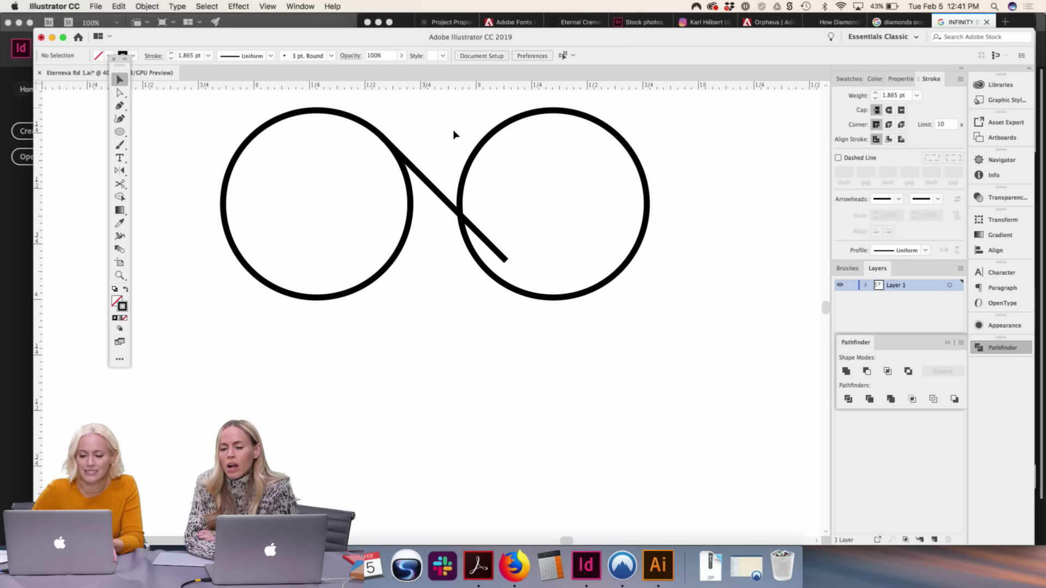
Shift the right circle outward and fine-tune its position so its lower-left edge blends into the diagonal line's lower end
drag(479, 158, 504, 157)
click(455, 112)
scroll(473, 203, up, 5)
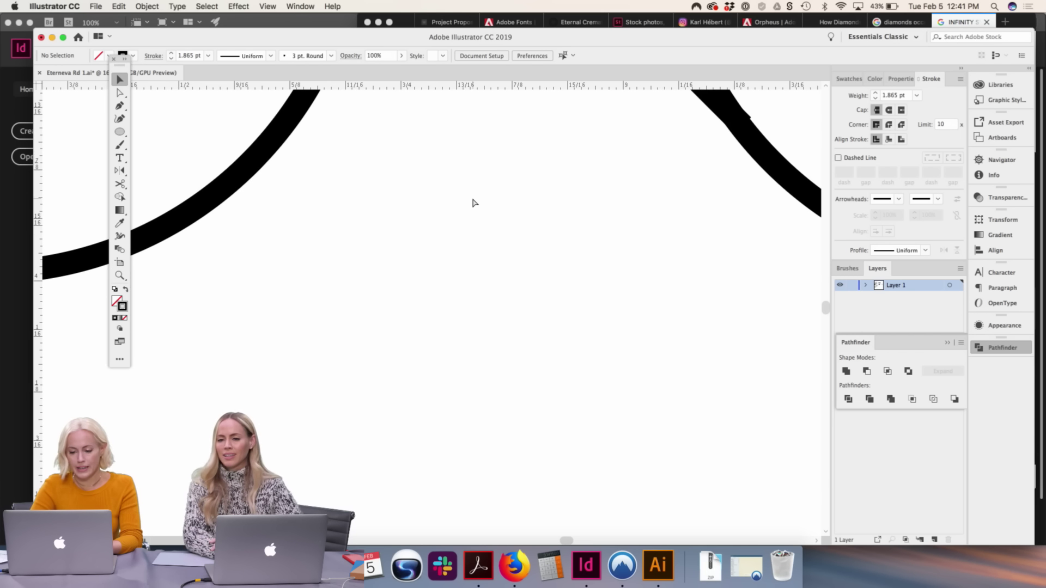
scroll(217, 283, up, 5)
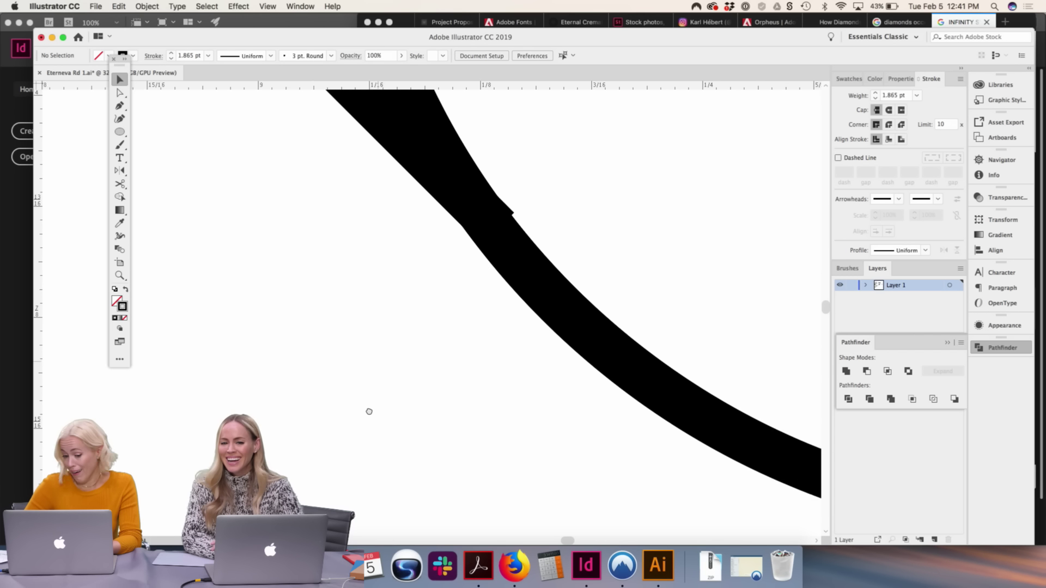
scroll(369, 411, up, 2)
click(515, 317)
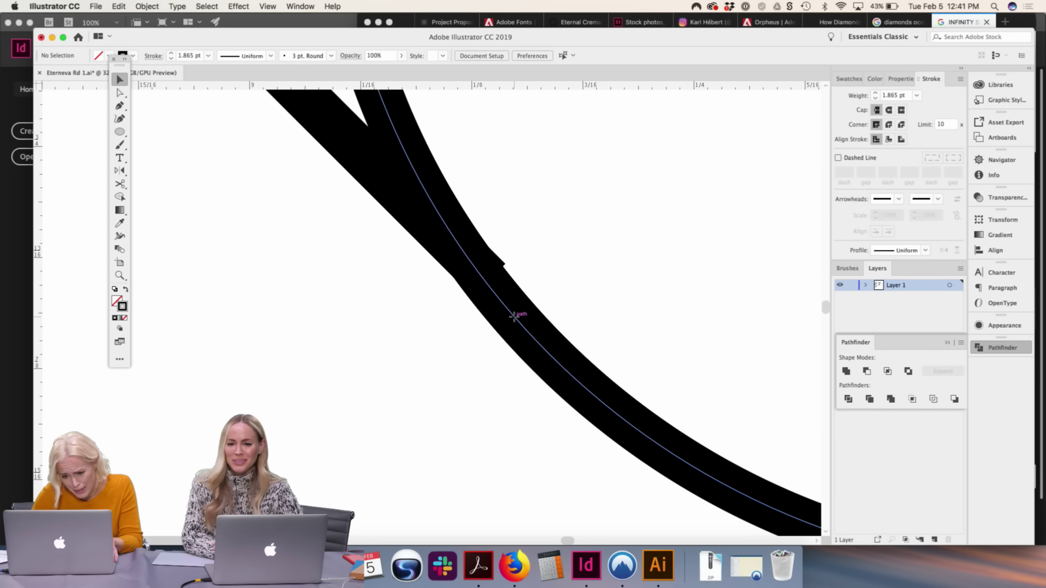
drag(551, 320, 558, 327)
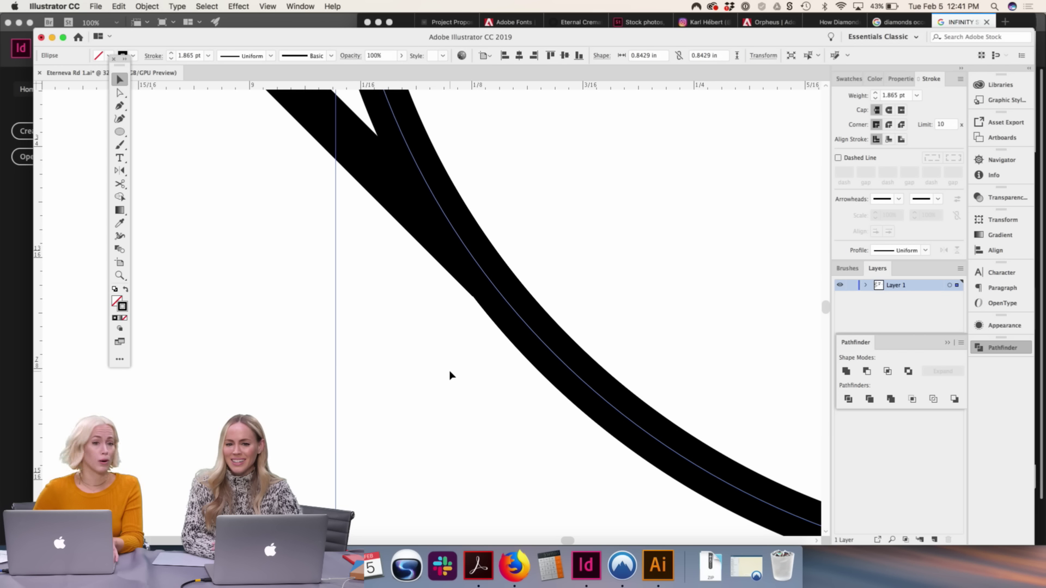
Fine-tune the left circle's position so its upper-right edge blends smoothly into the diagonal line's upper end
scroll(441, 376, down, 5)
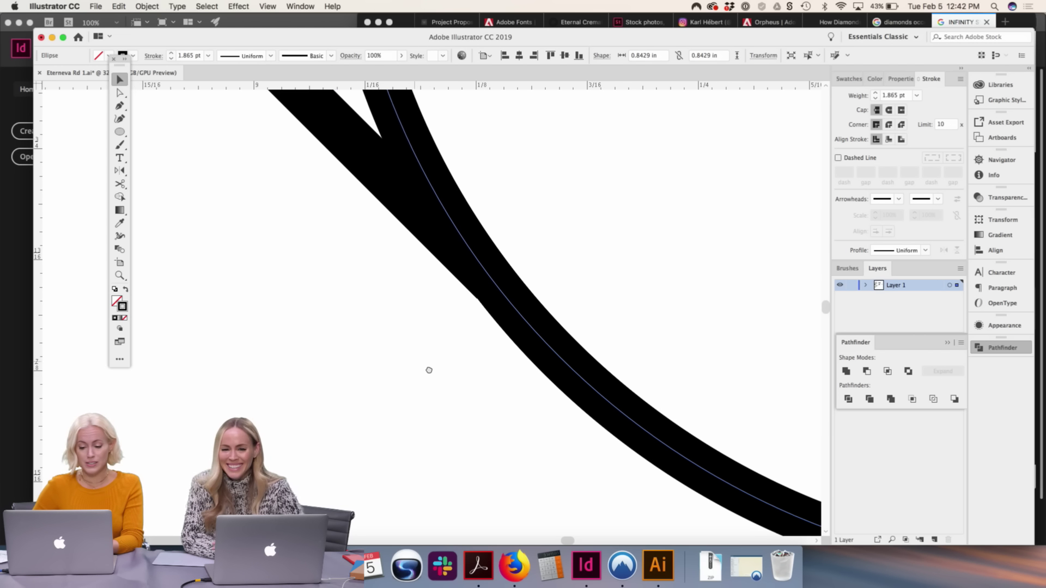
scroll(479, 397, up, 8)
scroll(479, 397, left, 7)
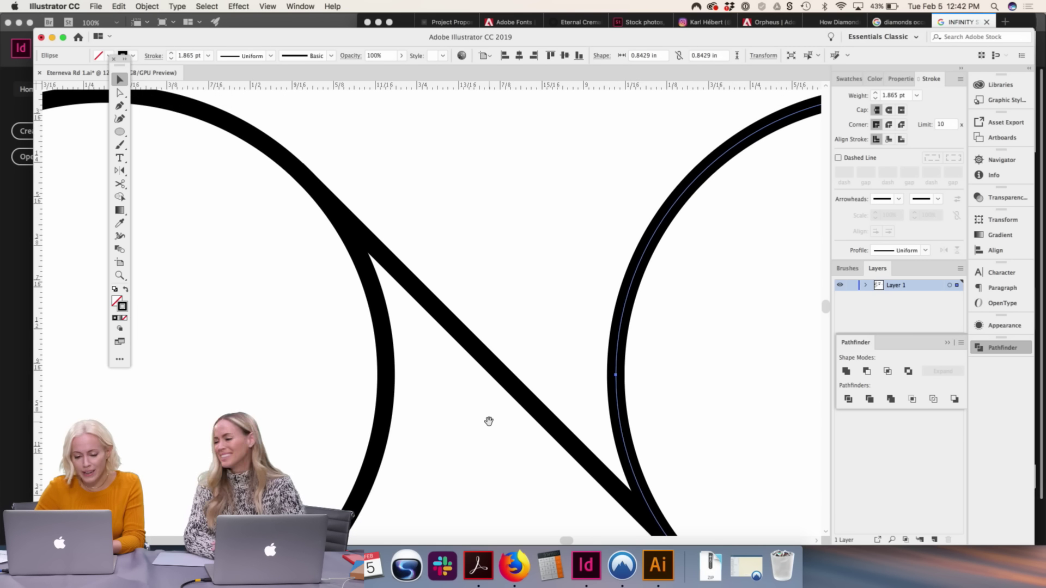
scroll(387, 355, up, 5)
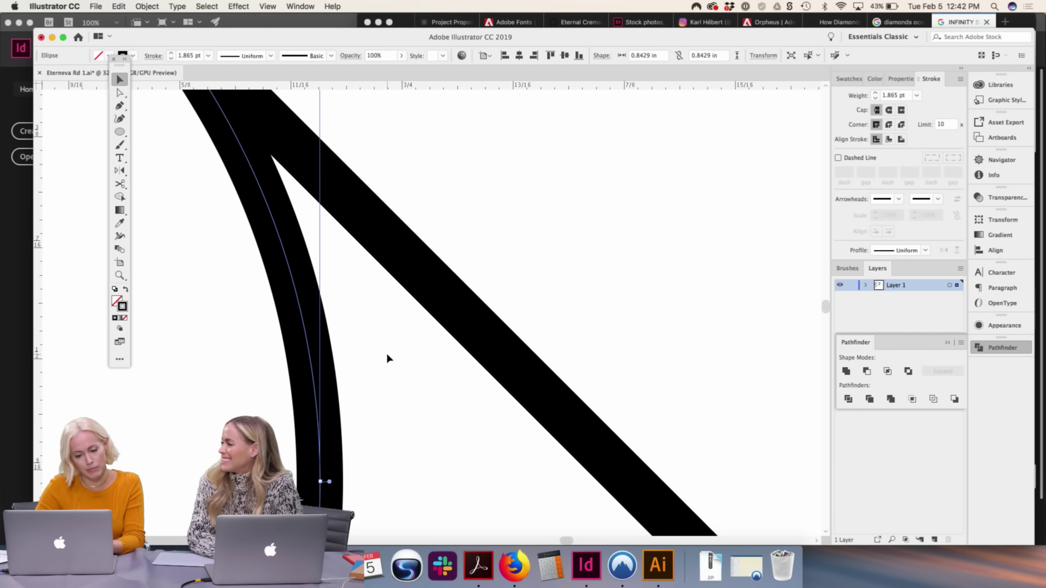
drag(388, 358, 443, 299)
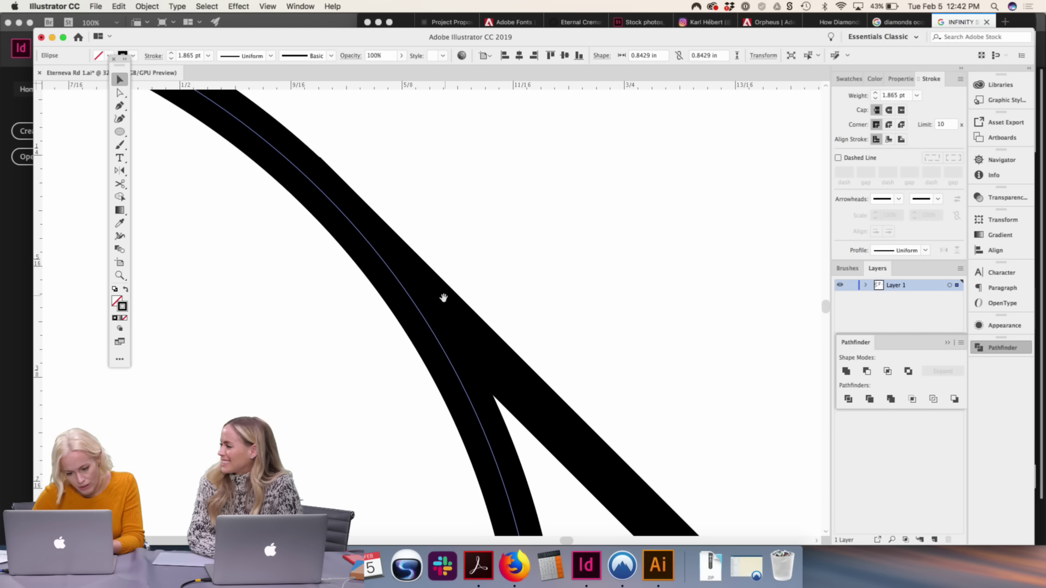
click(446, 355)
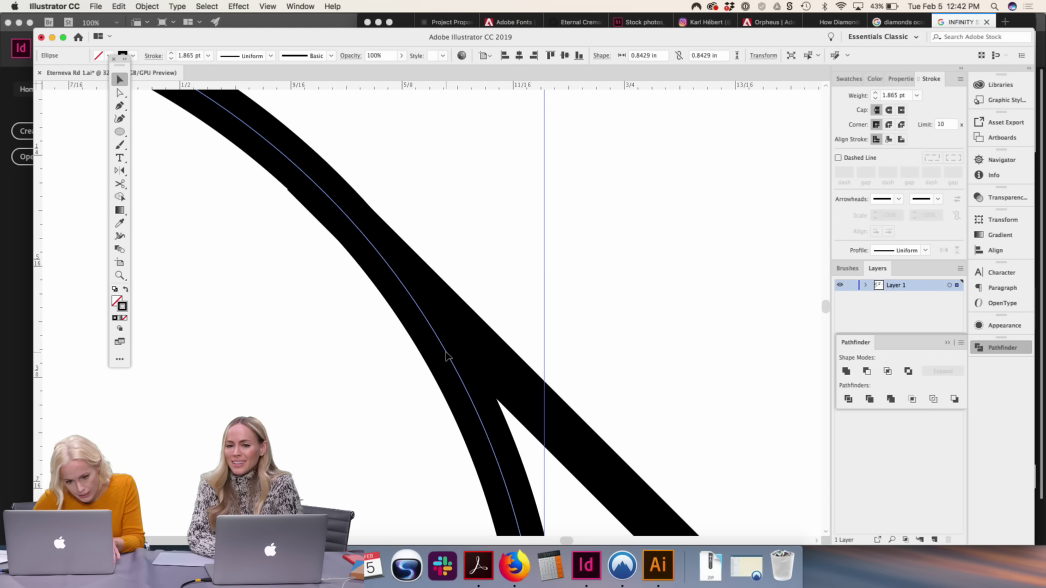
scroll(434, 325, up, 5)
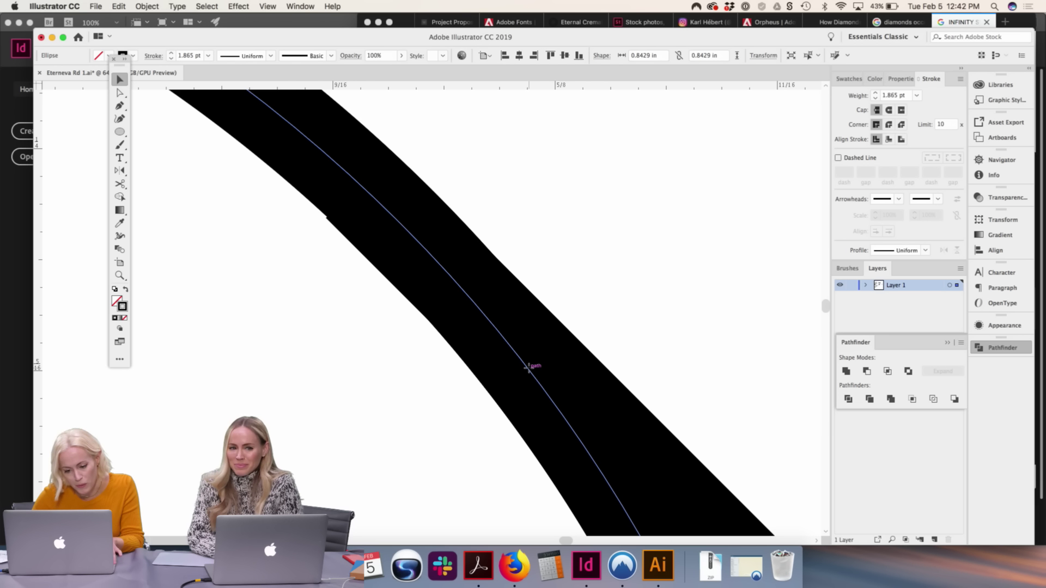
drag(527, 367, 526, 372)
click(622, 328)
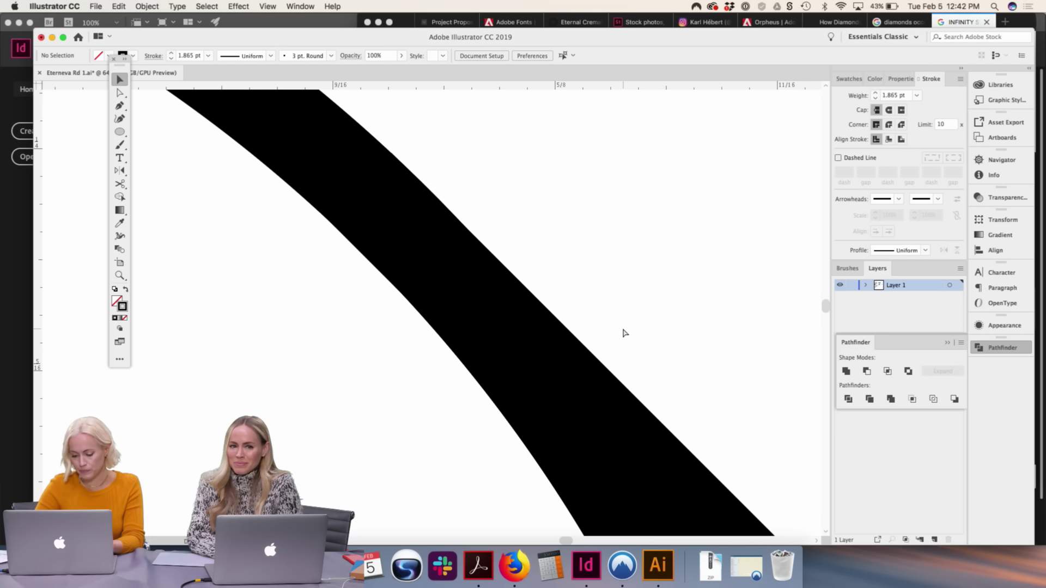
Reflect a copy of the diagonal line so the two lines cross in an X between the circles
scroll(627, 338, down, 5)
drag(637, 350, 552, 281)
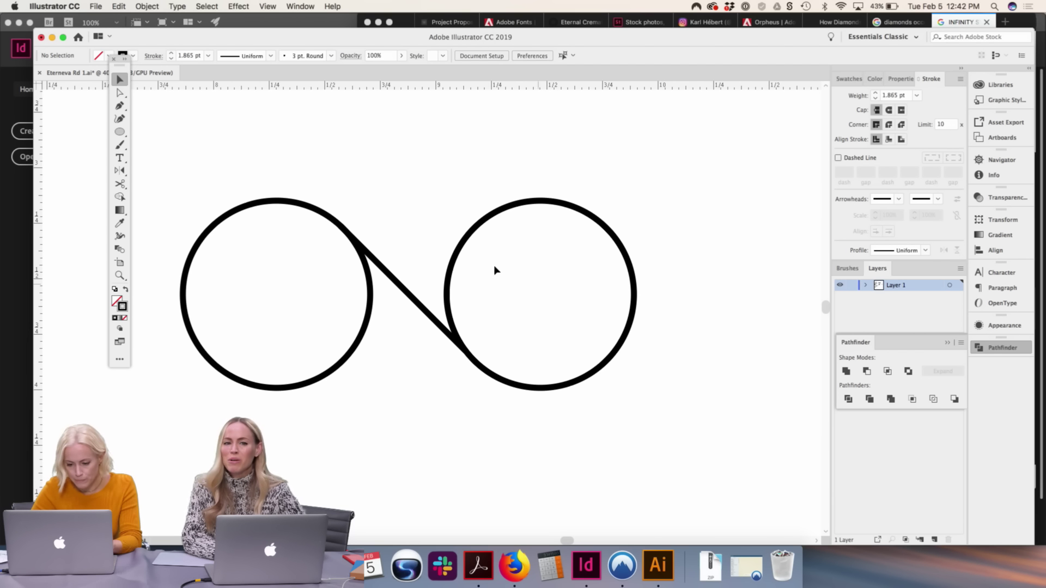
click(403, 287)
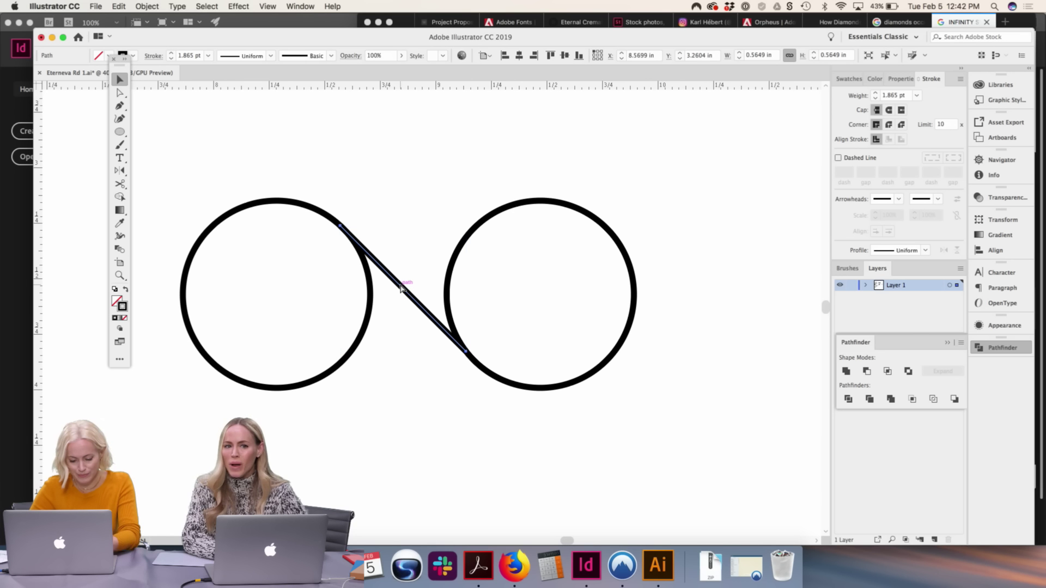
click(147, 6)
mouse_move(154, 24)
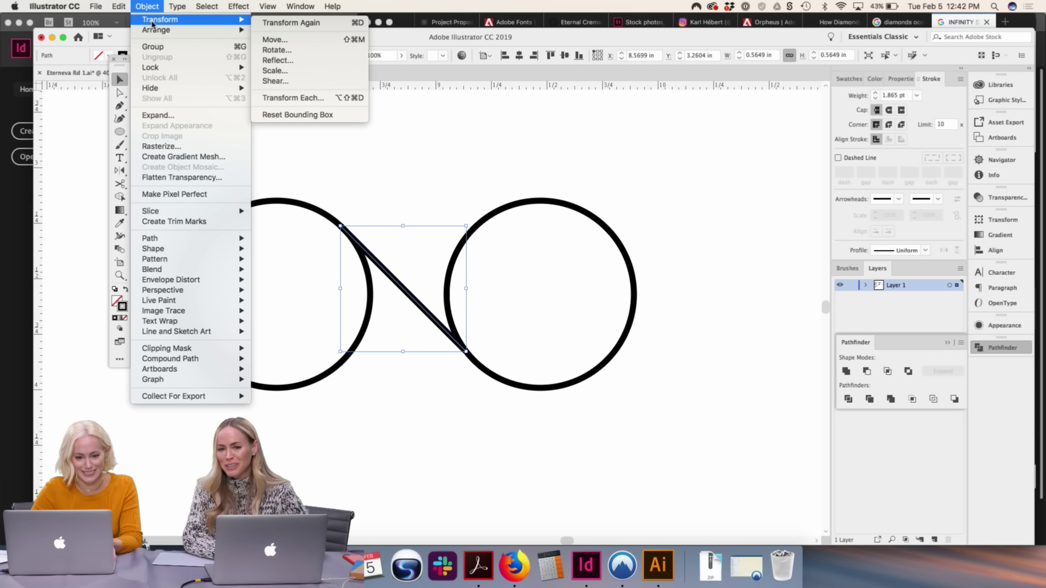
click(305, 60)
key(alt+Return)
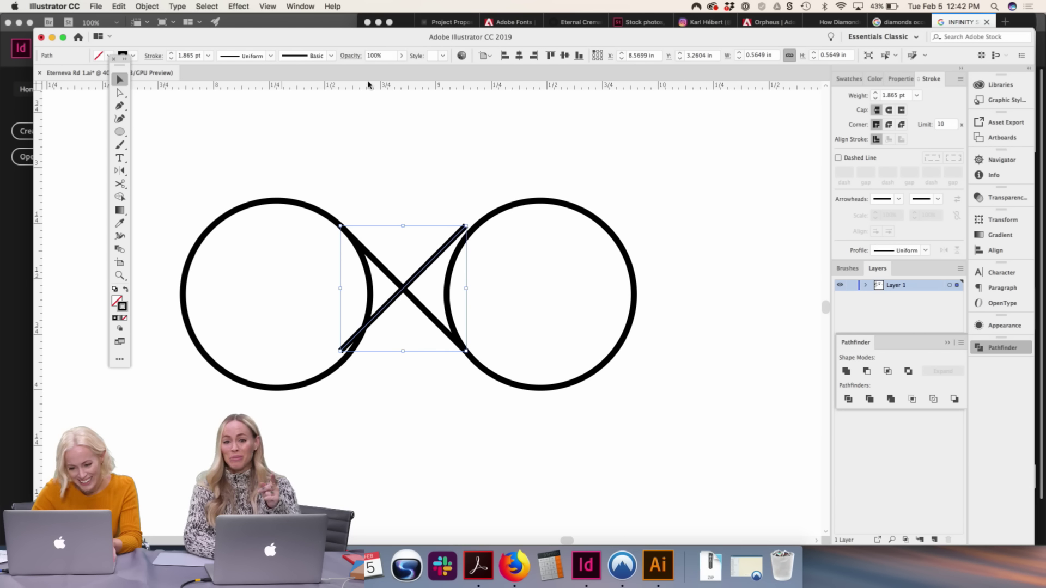
key(super+equal)
key(Right)
key(Right)
key(Right)
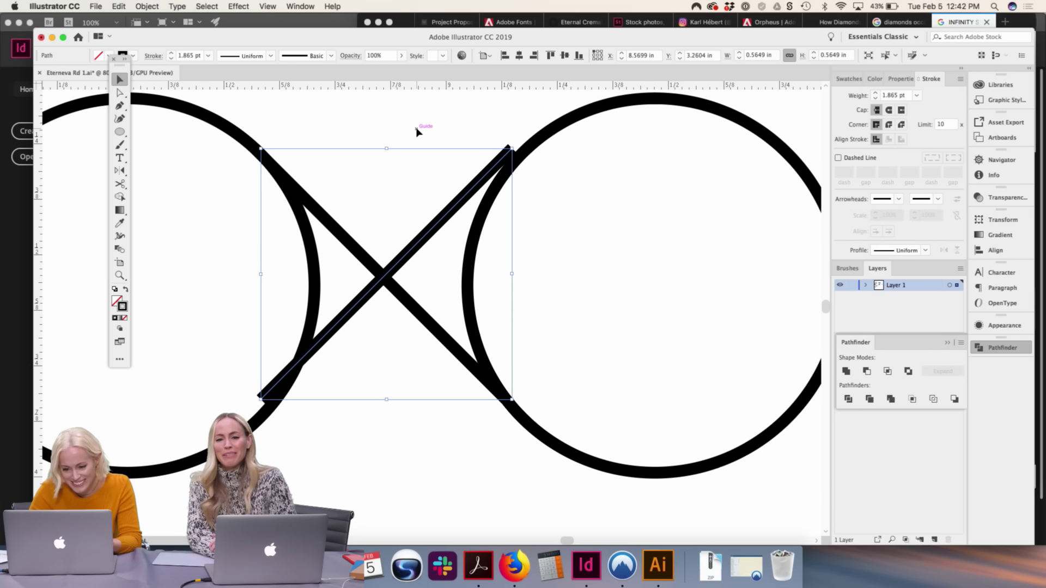
Nudge the mirrored diagonal line sideways so its upper end blends into the right circle's upper-left edge
key(Right)
key(super+equal)
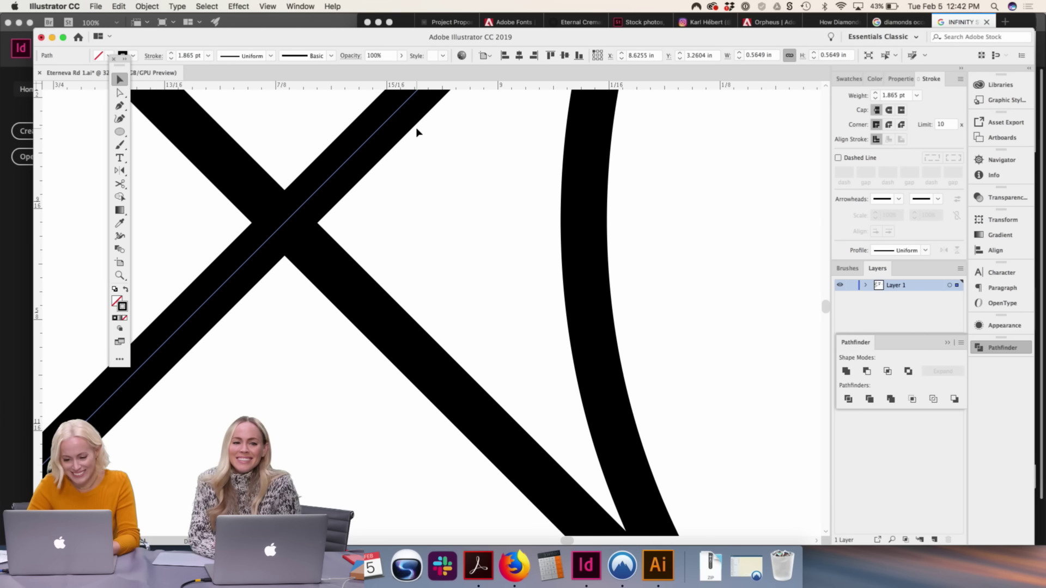
key(super+equal)
scroll(543, 227, up, 5)
scroll(544, 226, right, 3)
mouse_move(384, 349)
mouse_down()
mouse_move(374, 356)
mouse_move(369, 342)
mouse_up()
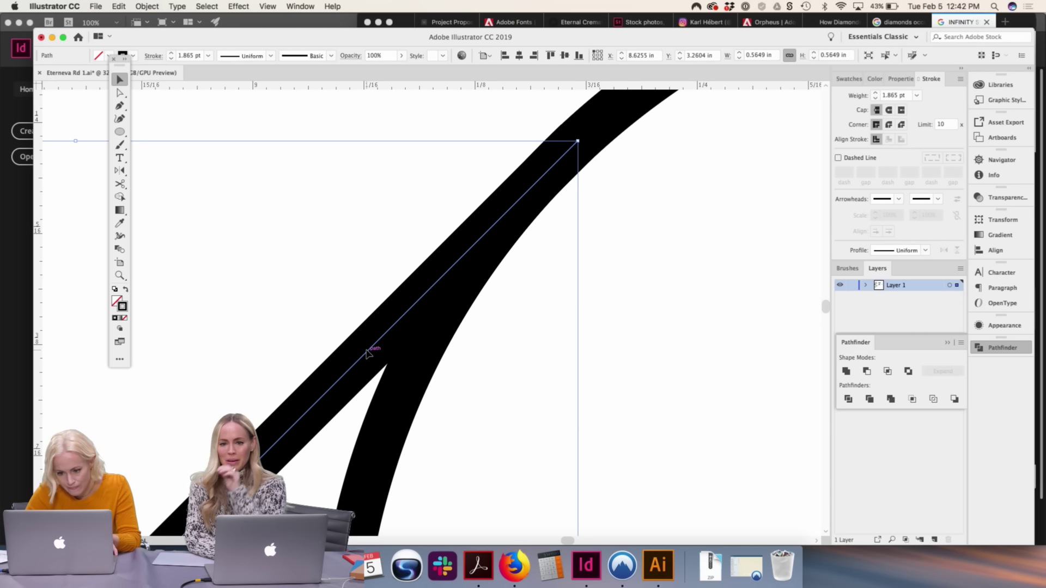
click(527, 397)
key(super+minus)
key(super+minus)
key(shift+e)
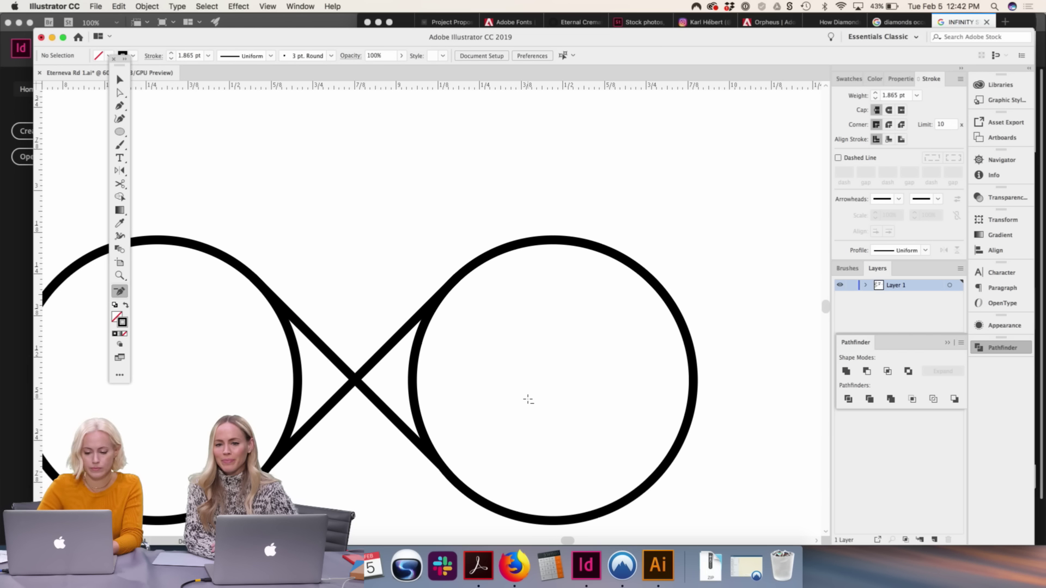
Select the right circle together with the mirrored line's upper endpoint to expose where their paths meet
scroll(570, 380, left, 2)
key(v)
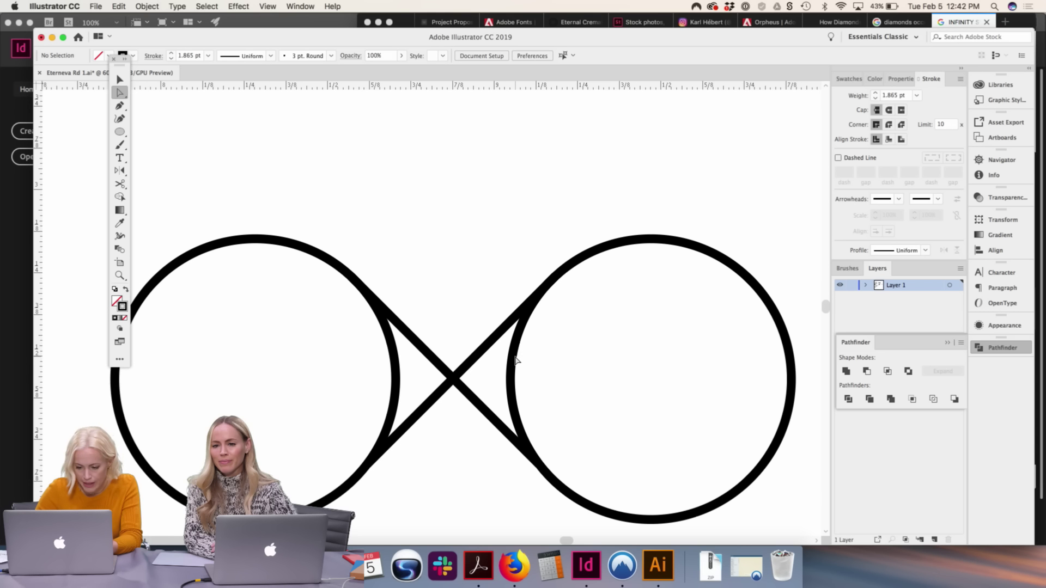
click(516, 363)
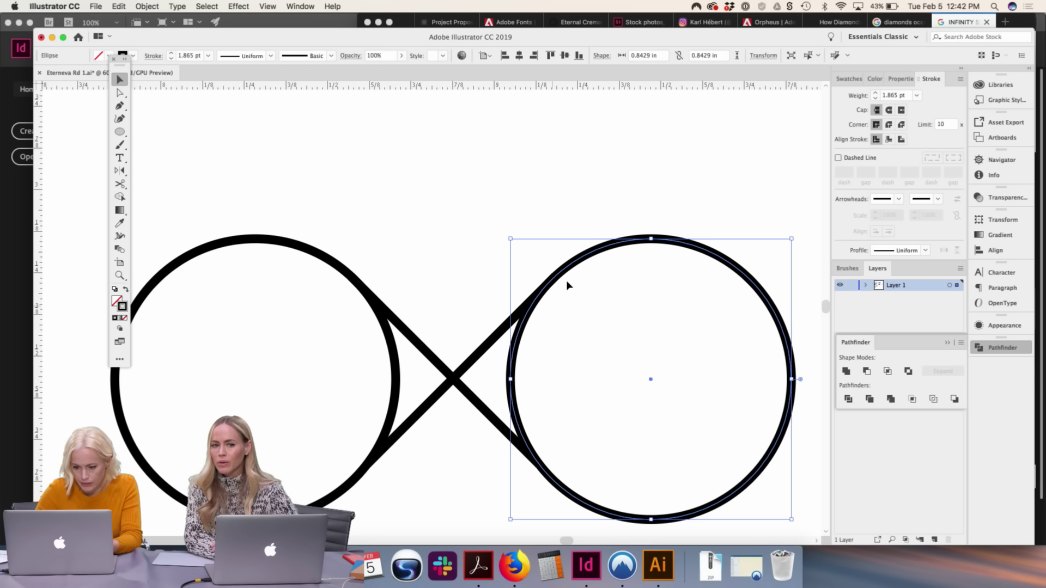
key(c)
key(super+plus)
key(super+plus)
drag(557, 278, 220, 255)
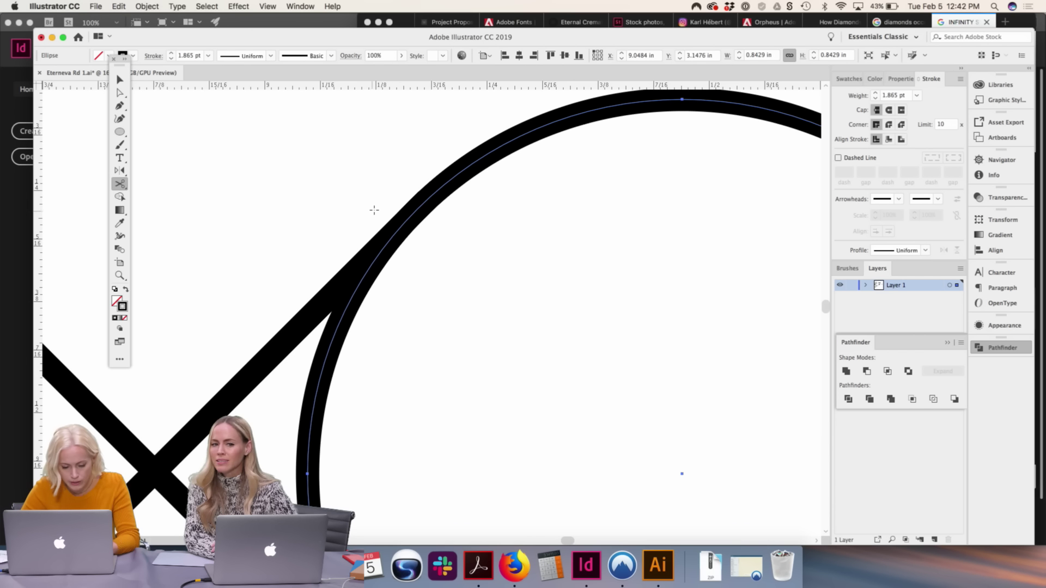
key(a)
click(427, 199)
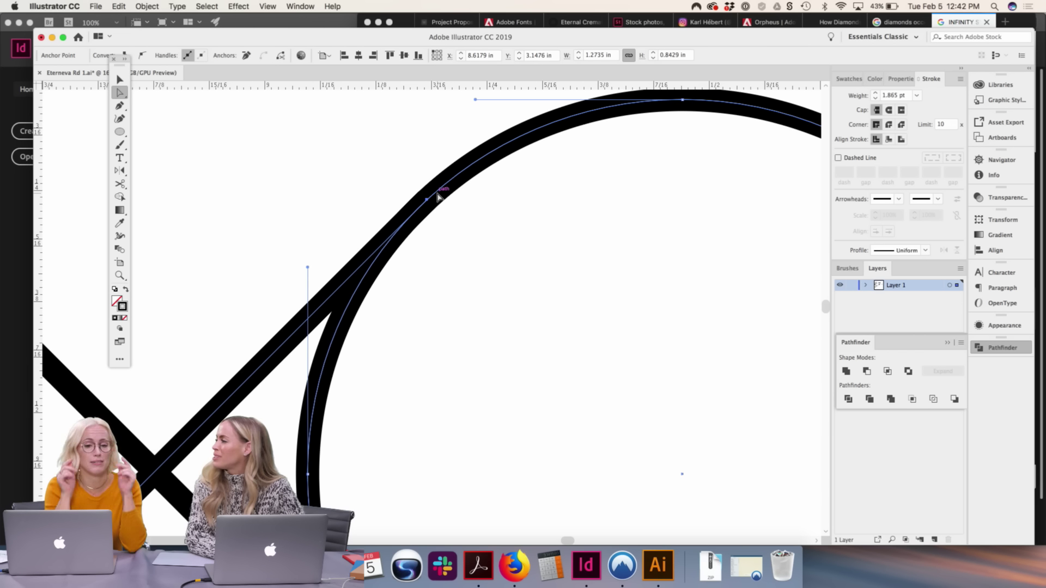
Cut the right circle with the Scissors tool at its intersection with the mirrored line's upper end
scroll(438, 197, up, 2)
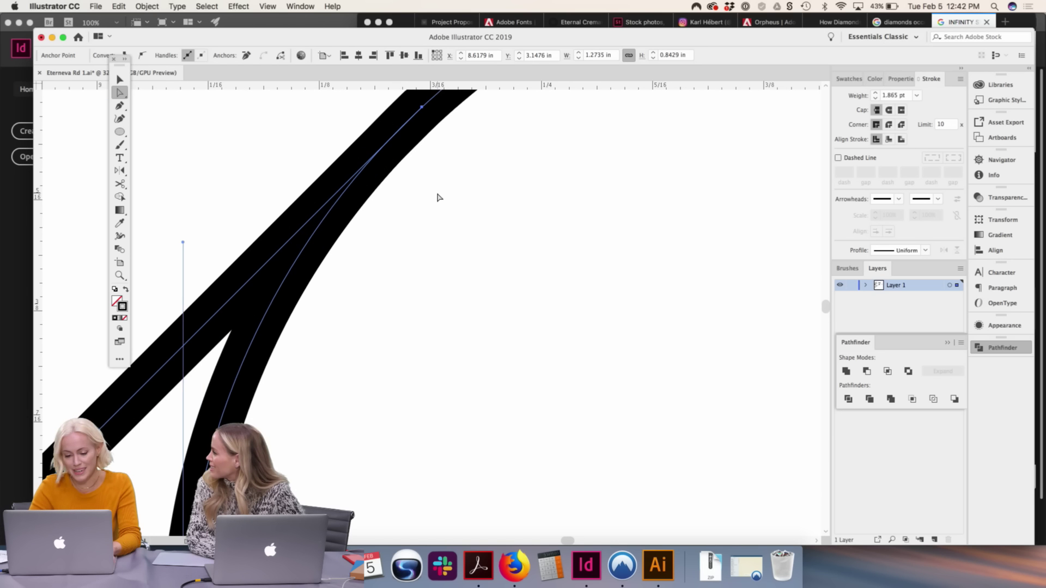
click(459, 297)
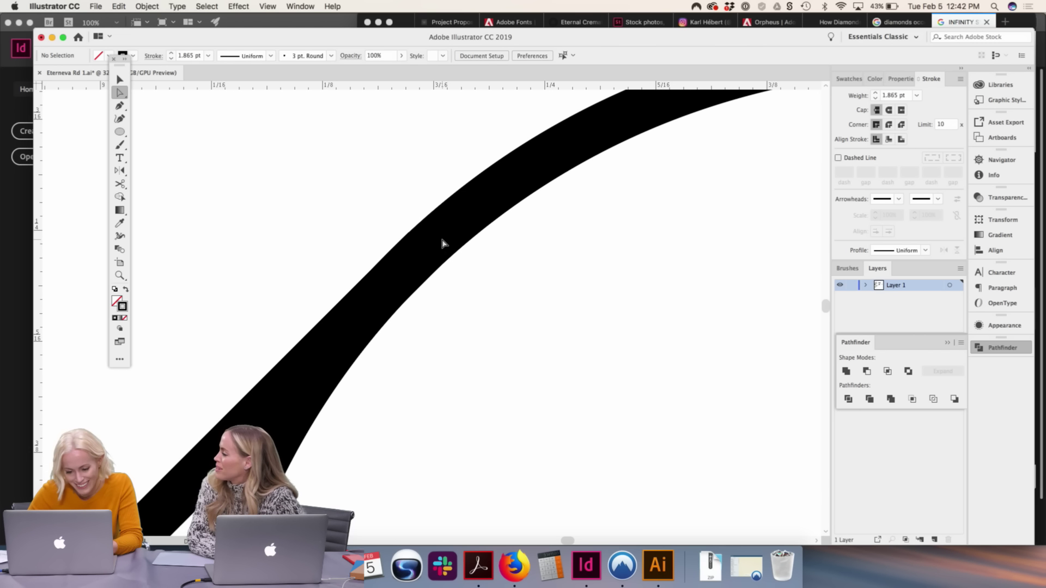
click(442, 241)
key(c)
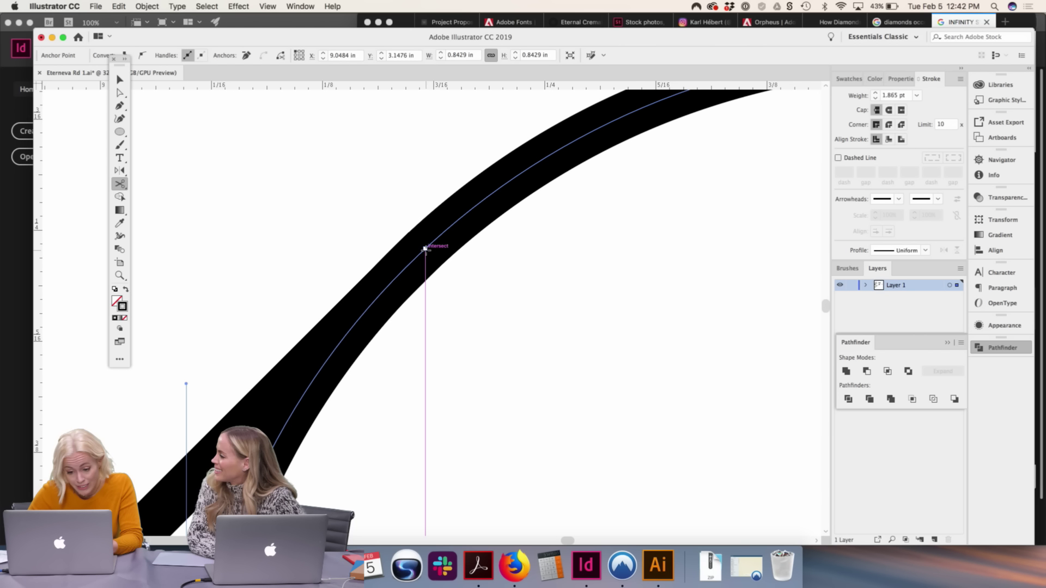
click(425, 249)
key(a)
scroll(450, 375, down, 2)
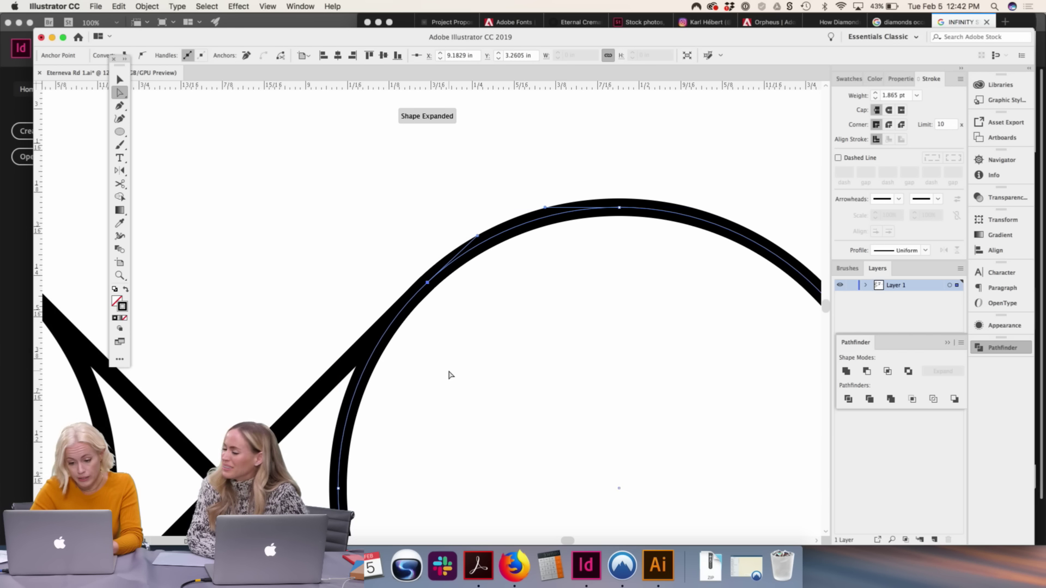
Select the other diagonal's lower endpoint along with the right circle's lower-left arc to expose both paths at their junction
scroll(450, 375, down, 6)
scroll(450, 375, right, 1)
click(379, 384)
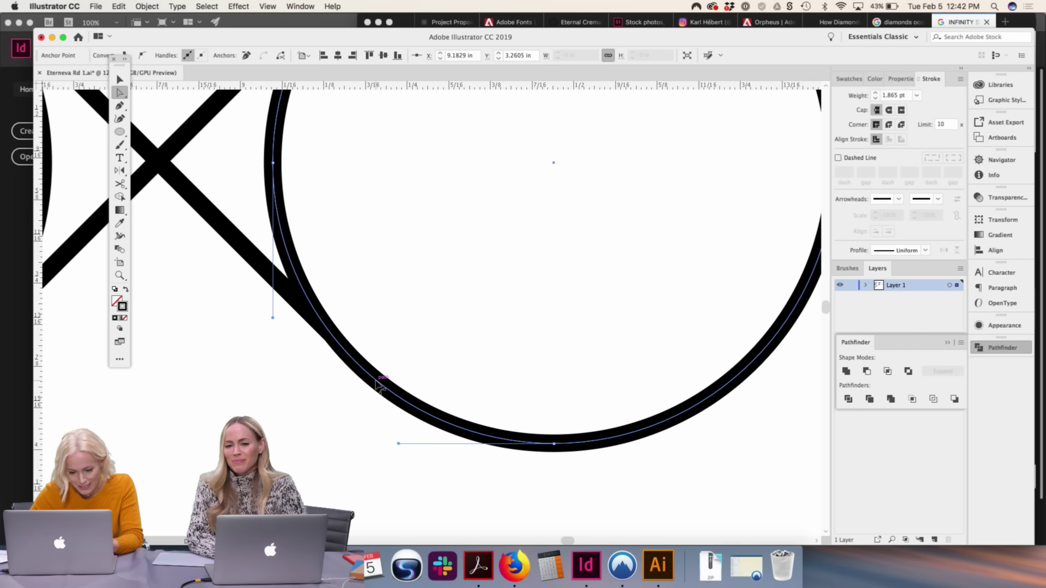
click(553, 163)
scroll(343, 362, up, 3)
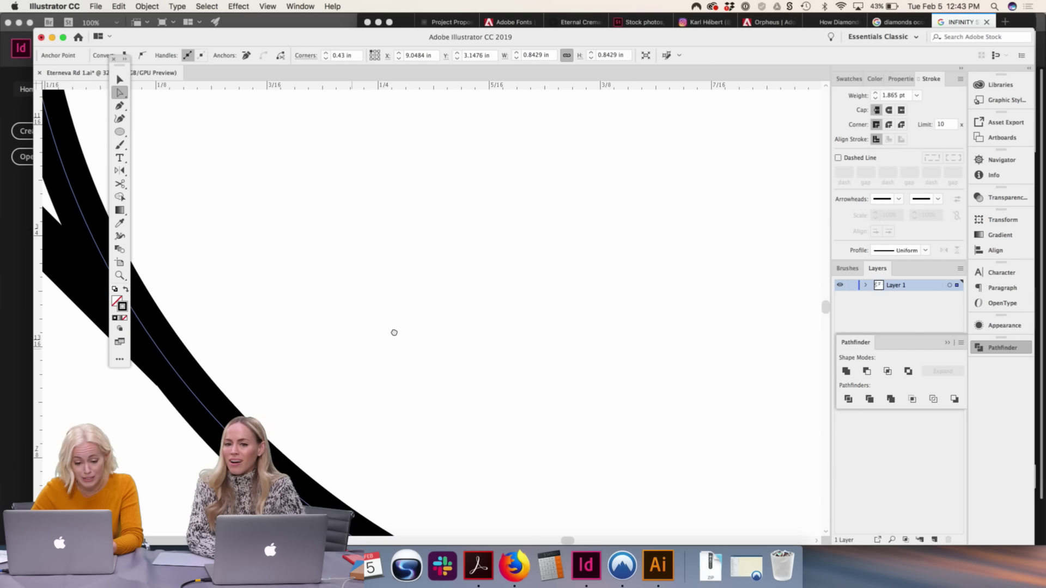
scroll(394, 333, left, 3)
scroll(394, 333, down, 1)
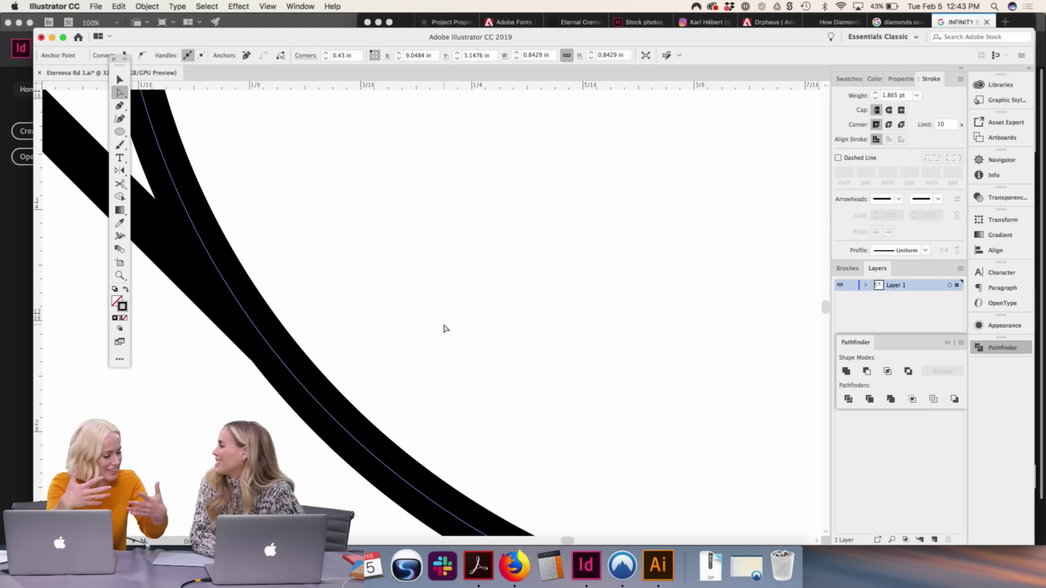
key(super+equal)
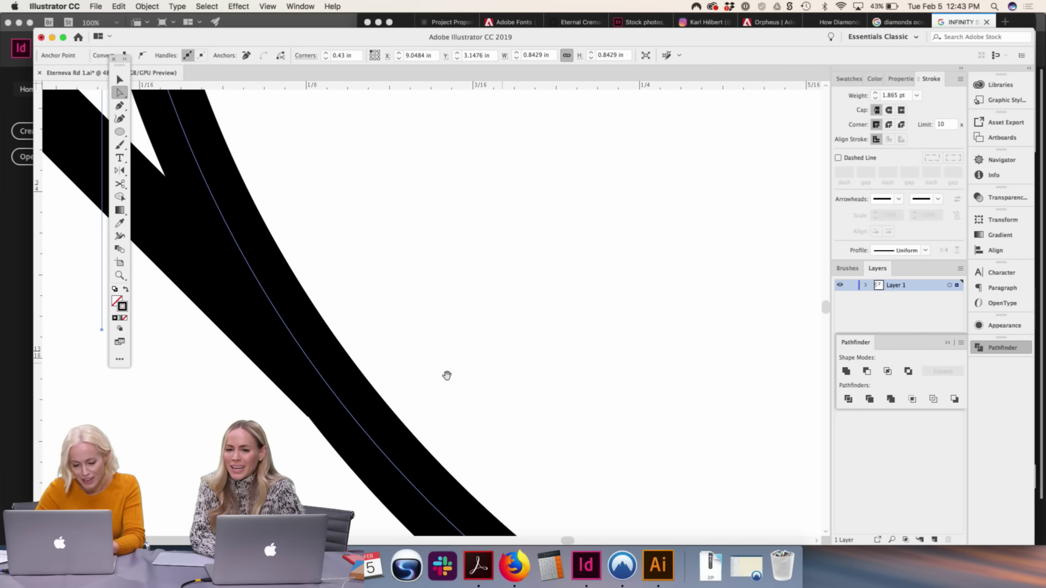
click(332, 389)
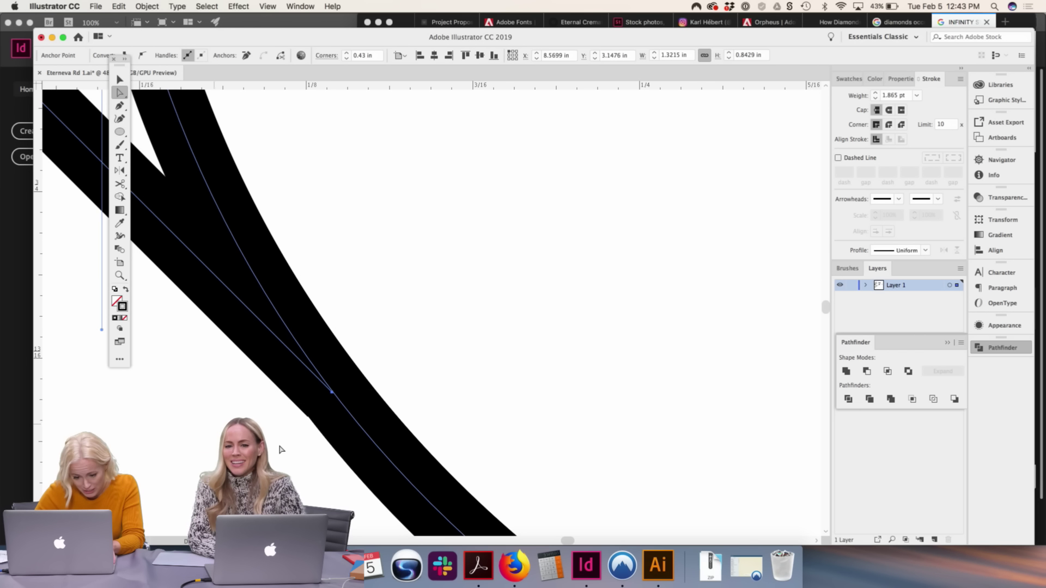
Extend the original diagonal line's lower endpoint slightly down and outward so it lies on the right circle's path
key(c)
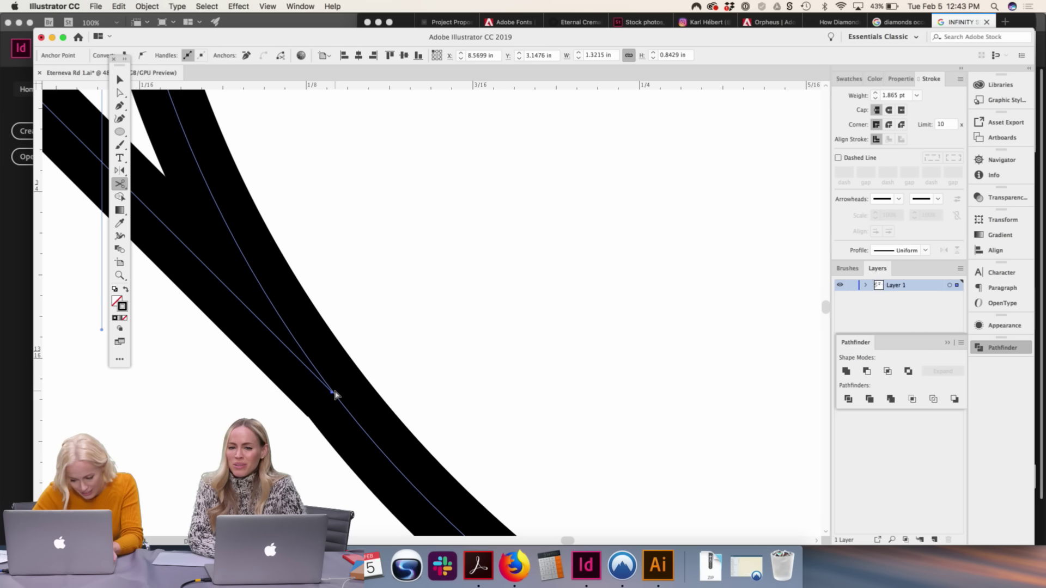
key(super+plus)
key(super+minus)
key(a)
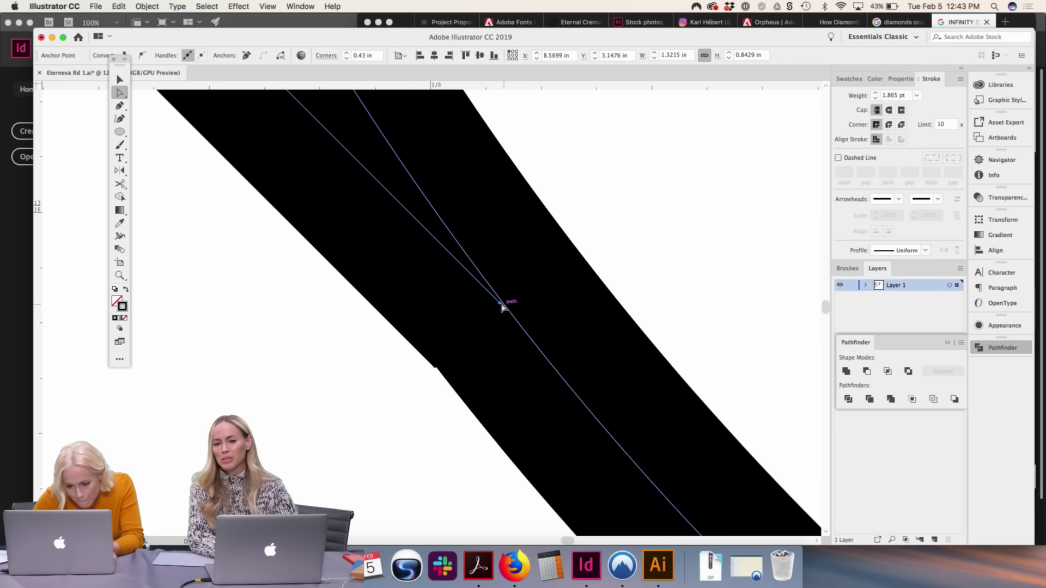
drag(502, 305, 506, 309)
click(455, 333)
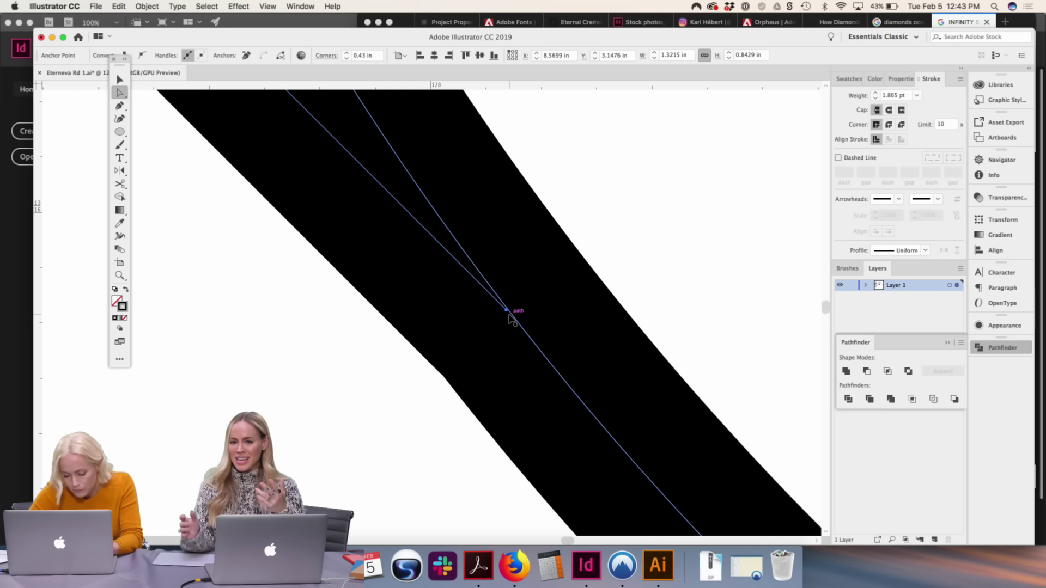
scroll(511, 317, up, 5)
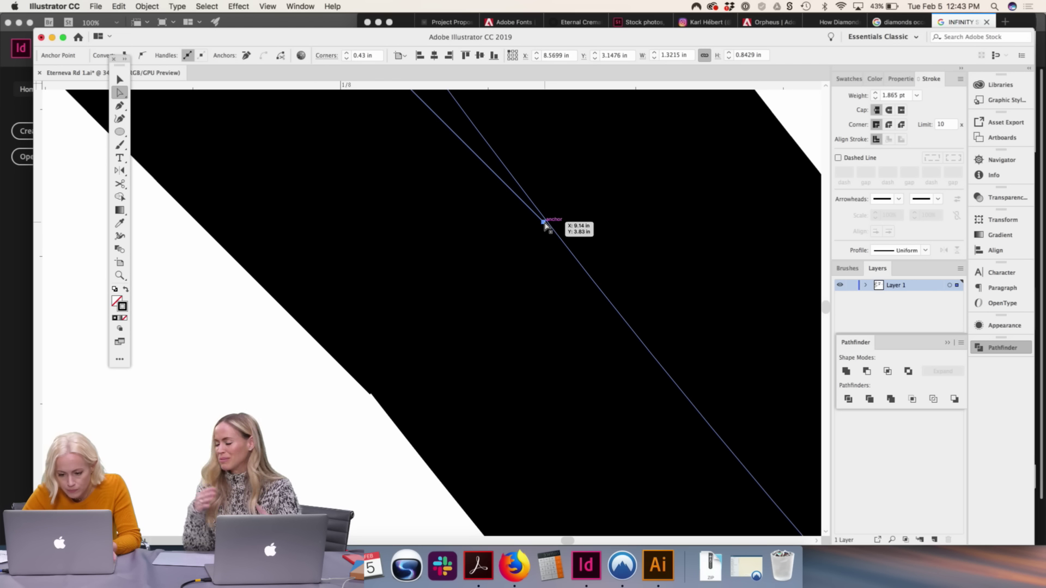
drag(545, 224, 575, 250)
click(591, 266)
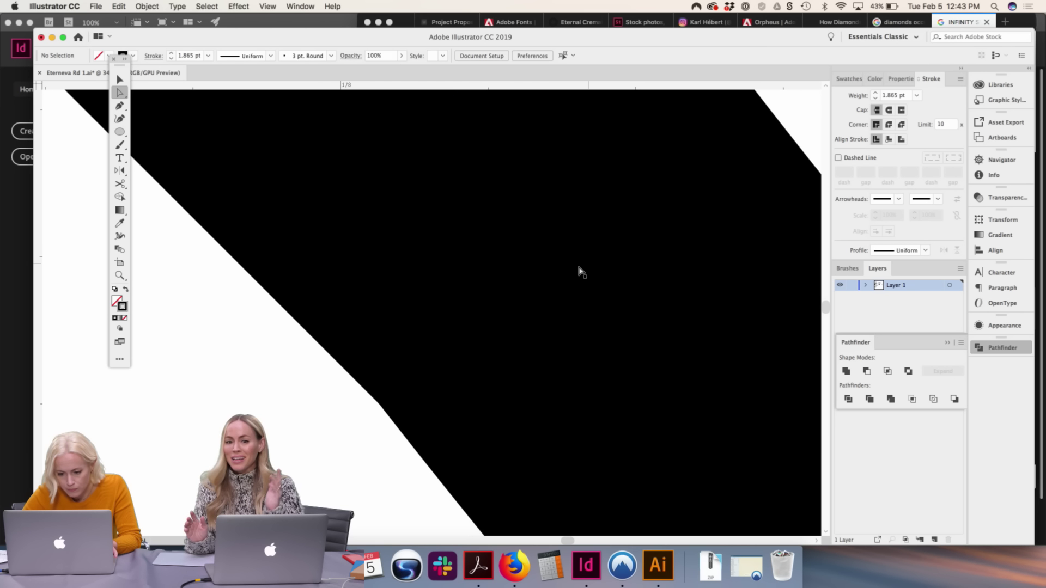
Reselect both paths at the lower junction and place a horizontal guide where the diagonal line crosses the circle
drag(779, 161, 420, 299)
scroll(457, 278, left, 5)
scroll(457, 278, down, 3)
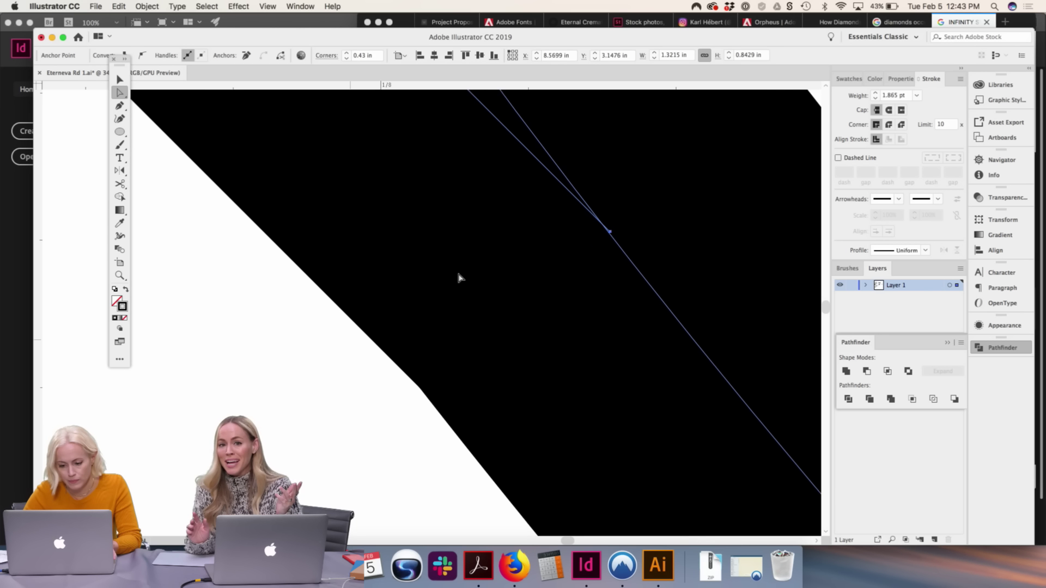
drag(633, 206, 477, 275)
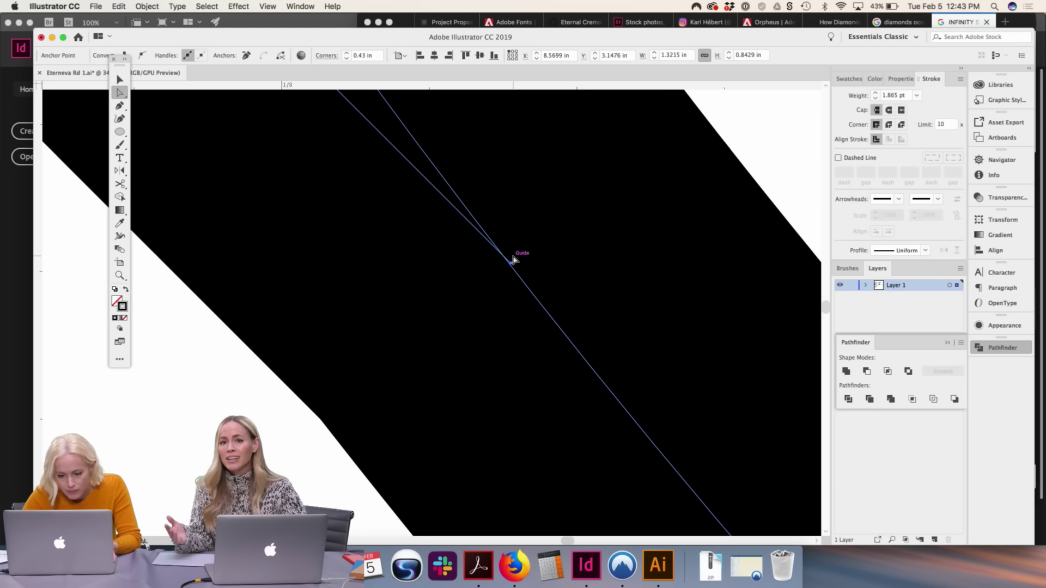
key(super)
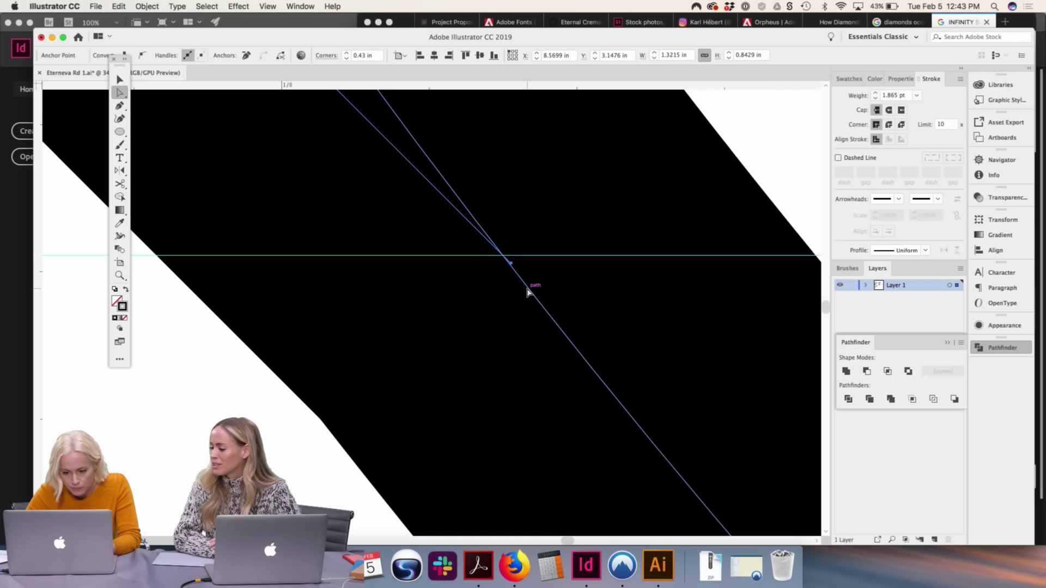
Cut the diagonal line and the right circle with the Scissors tool at their intersection on the guide
key(c)
click(502, 254)
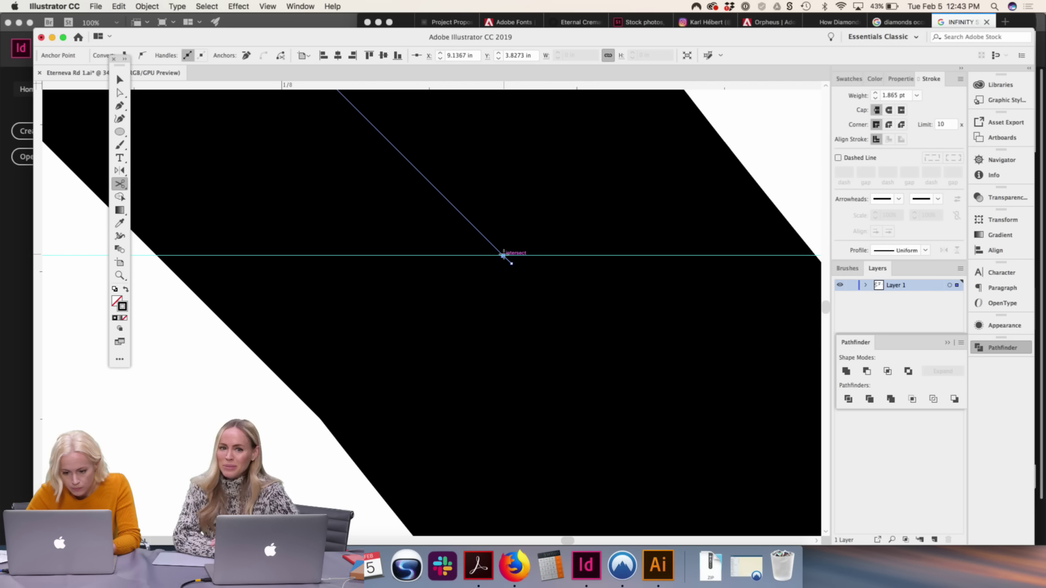
key(Delete)
key(a)
key(super+z)
key(c)
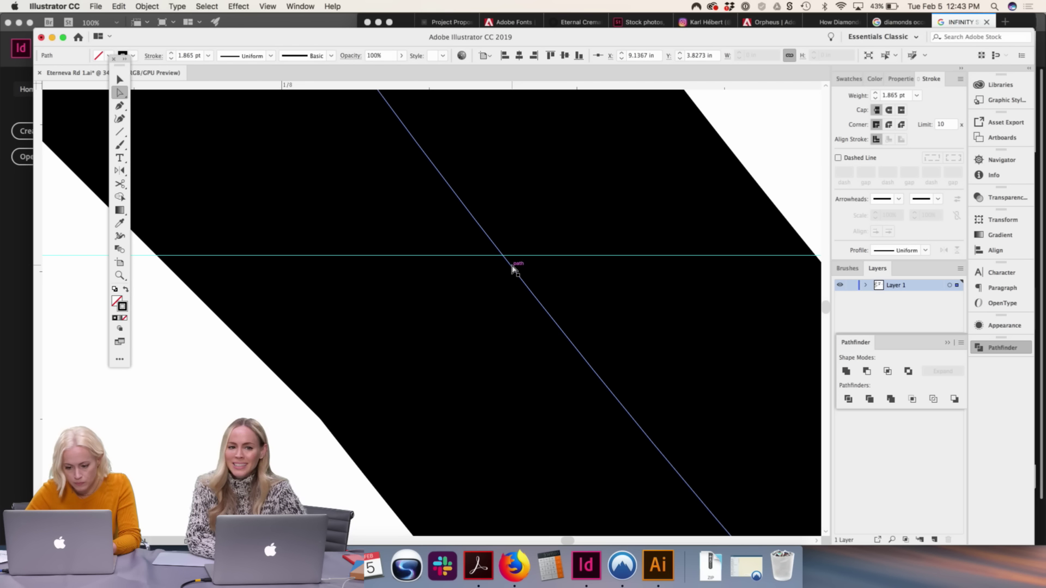
click(502, 254)
key(Delete)
key(a)
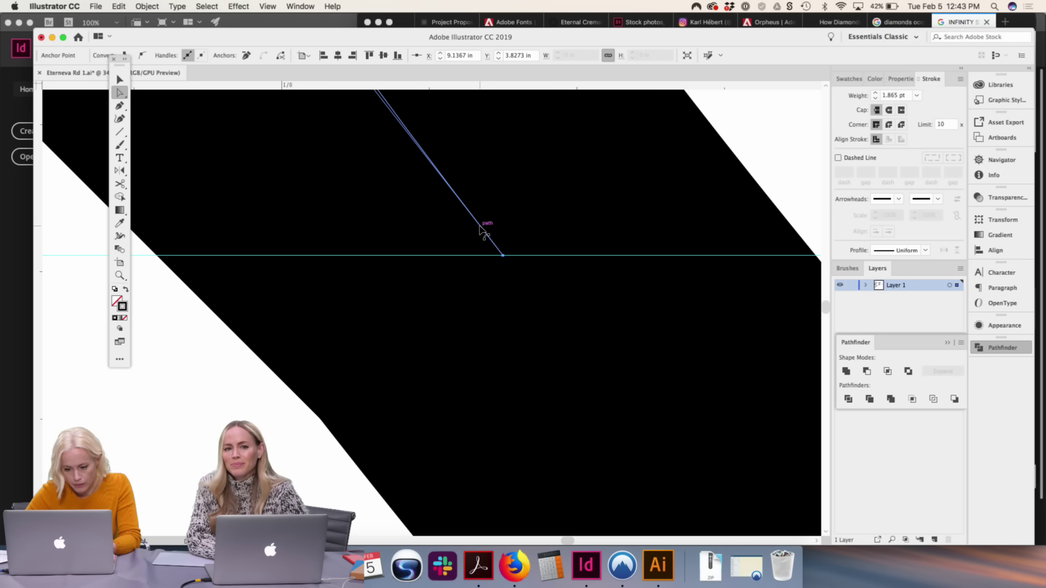
Delete the right circle's inner arc between the two cuts, leaving an open loop that meets the crossing lines
scroll(482, 227, up, 3)
scroll(479, 230, up, 5)
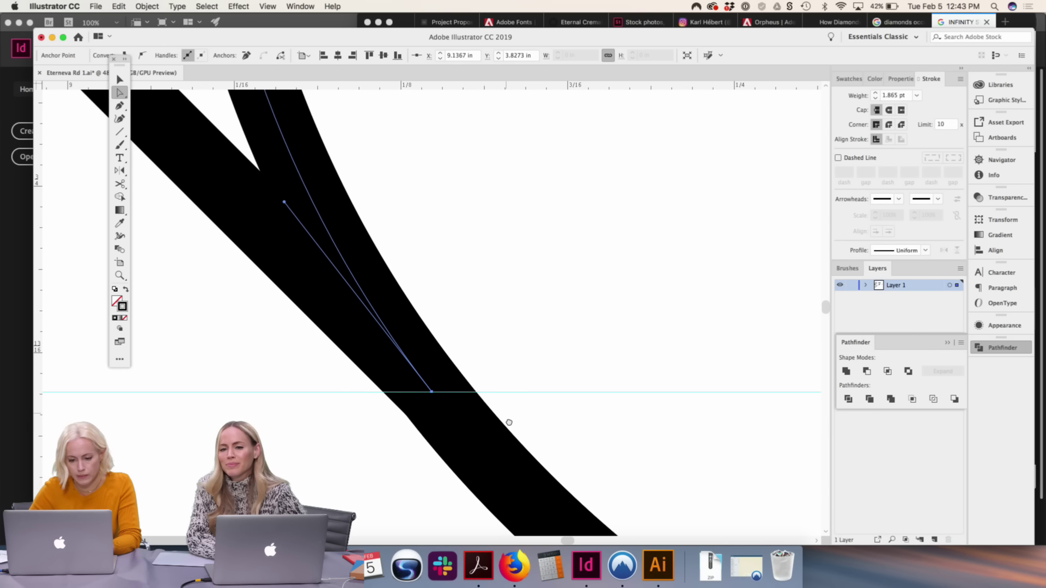
click(497, 166)
scroll(288, 152, down, 5)
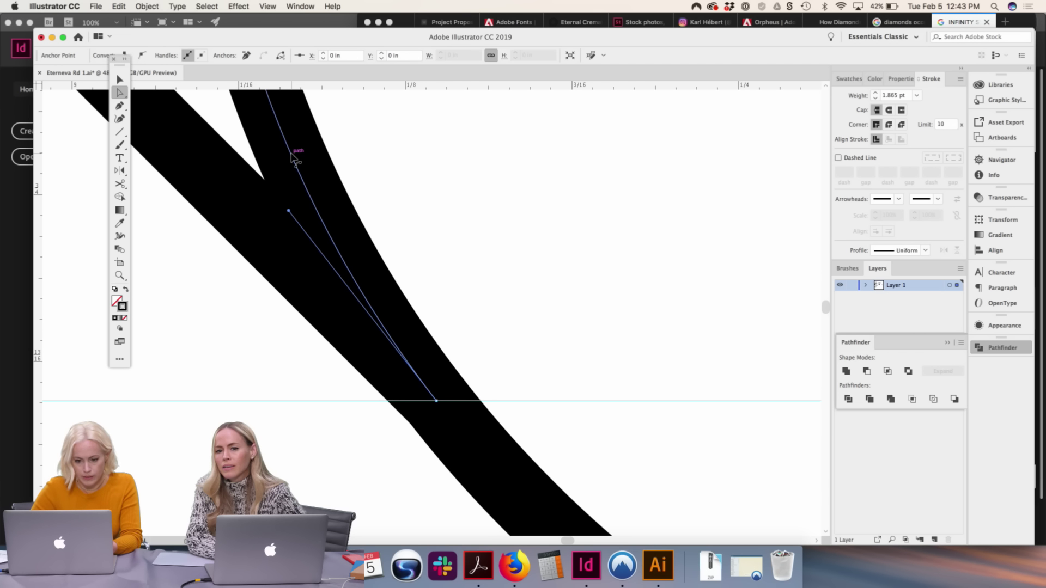
scroll(292, 158, down, 3)
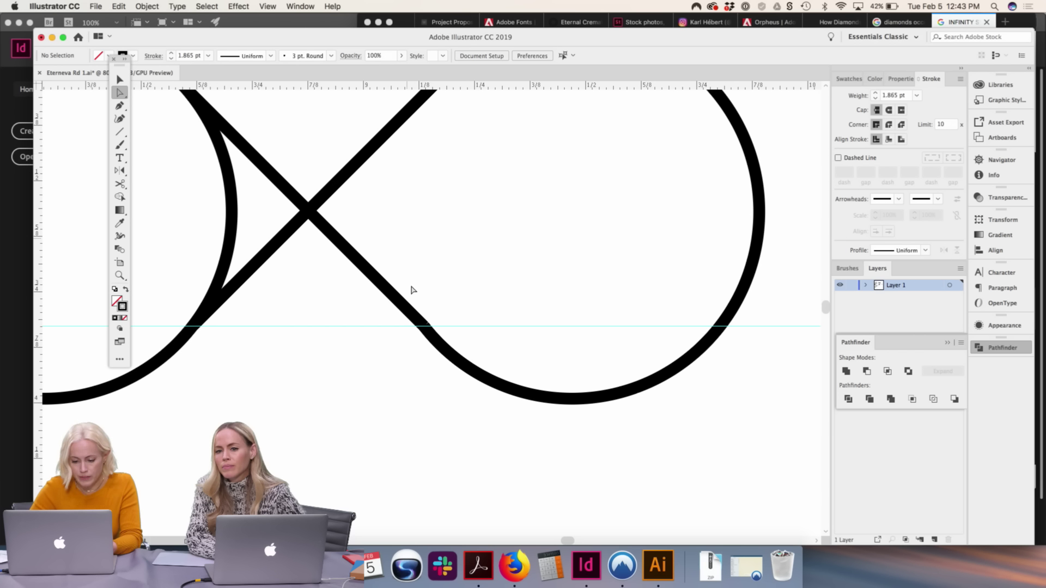
Inspect the lower and upper junctions where the diagonal lines meet the open right loop, checking how smoothly the edges align
click(430, 320)
drag(385, 320, 403, 357)
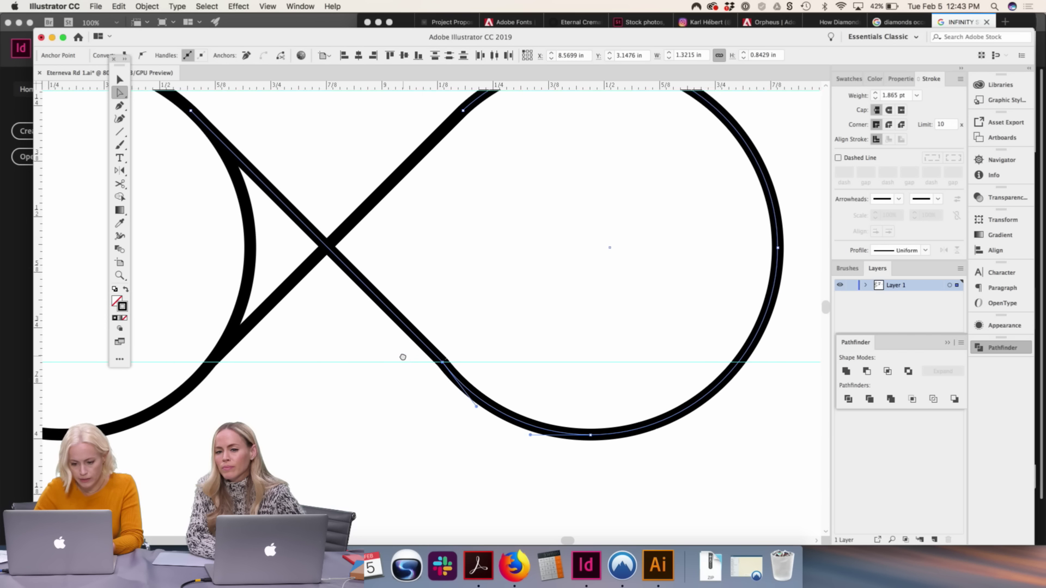
scroll(430, 376, up, 2)
scroll(482, 416, up, 2)
scroll(482, 416, left, 2)
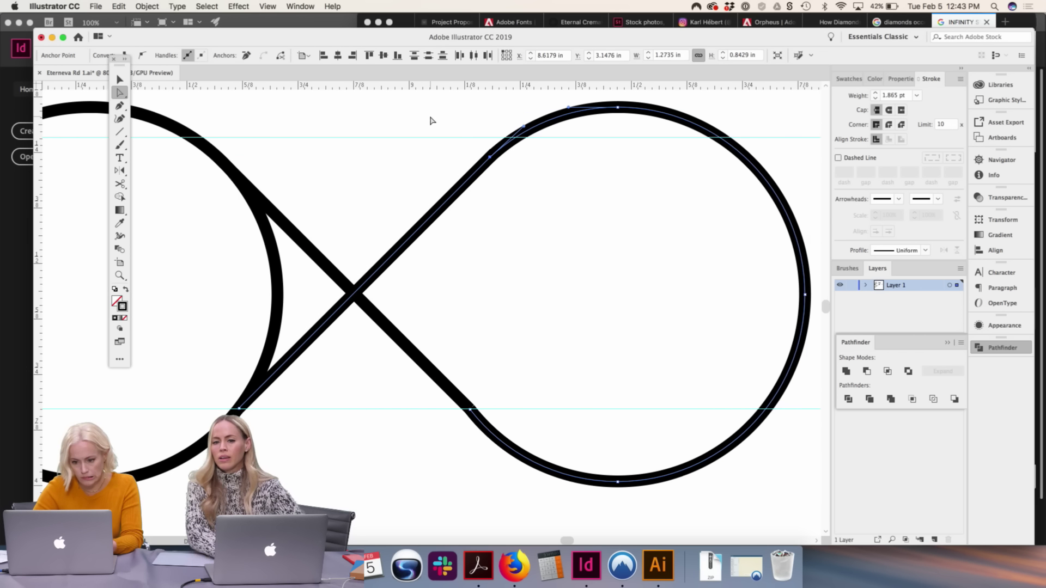
drag(430, 117, 498, 167)
scroll(483, 176, up, 6)
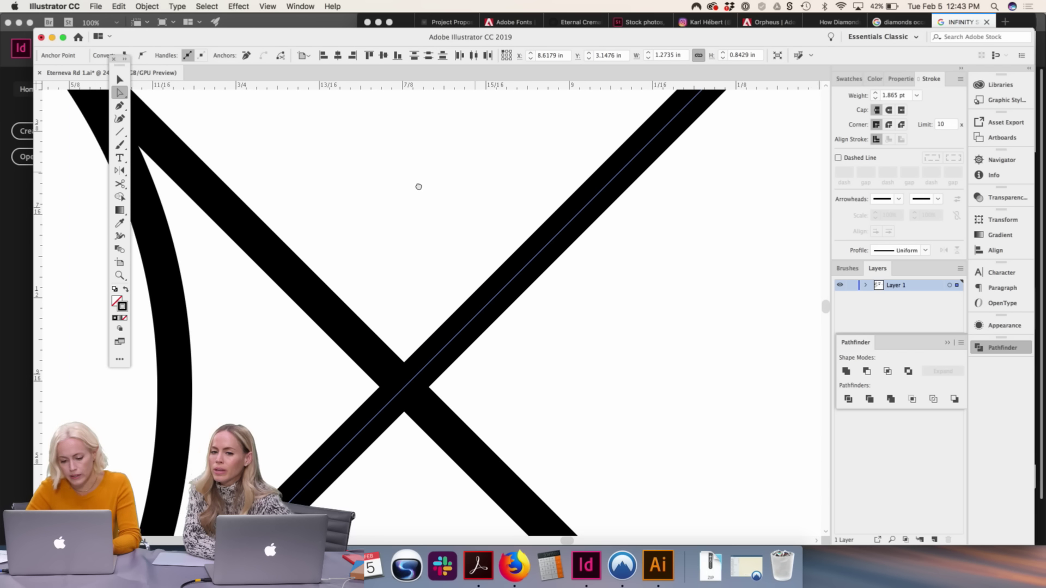
scroll(360, 409, up, 4)
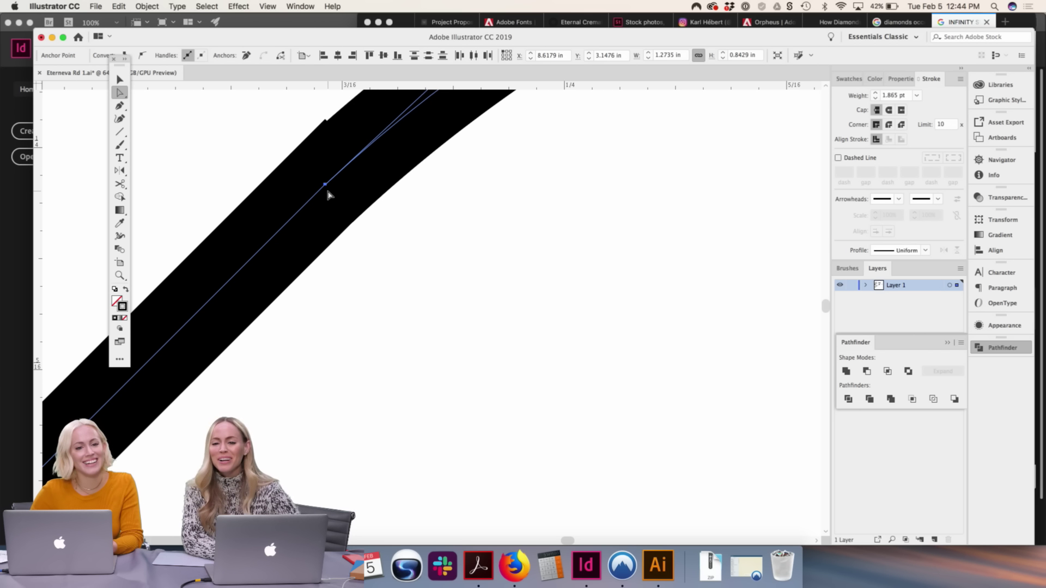
drag(453, 168, 381, 355)
scroll(382, 361, down, 5)
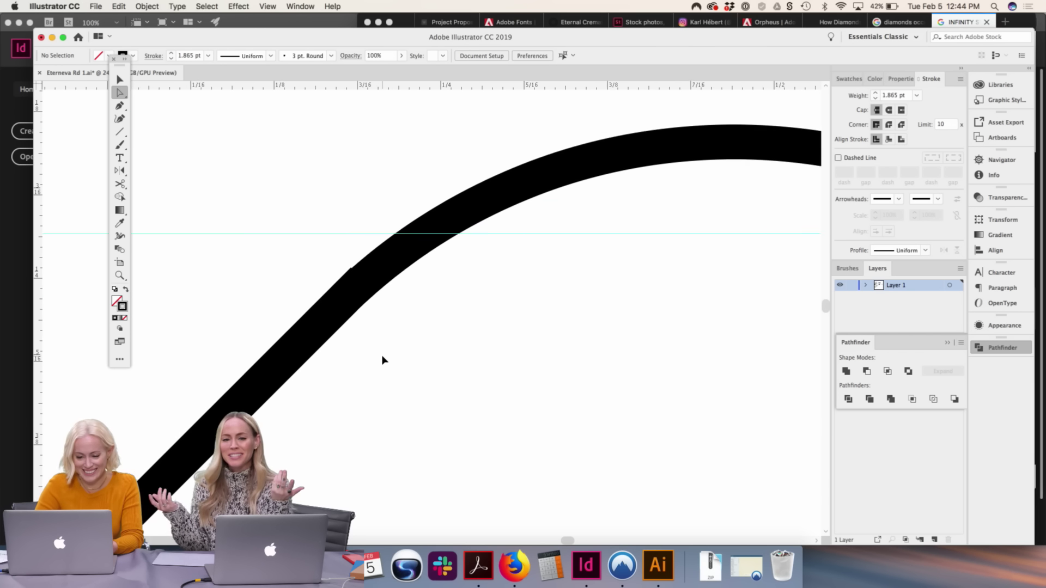
Select the left circle and cut it with the Scissors tool at its upper junction with the falling diagonal
scroll(451, 318, up, 2)
drag(500, 369, 614, 158)
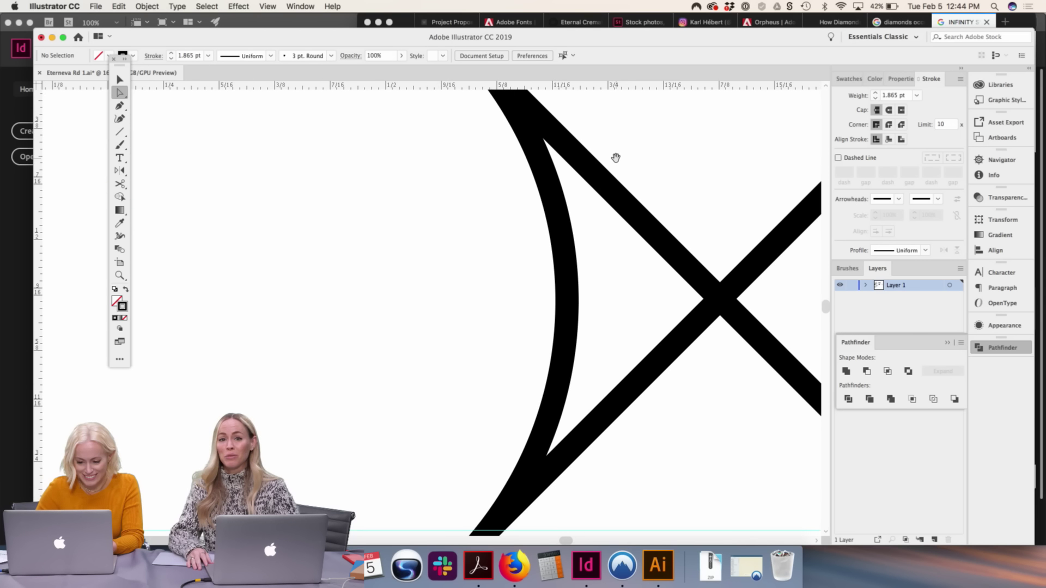
click(563, 233)
key(super+minus)
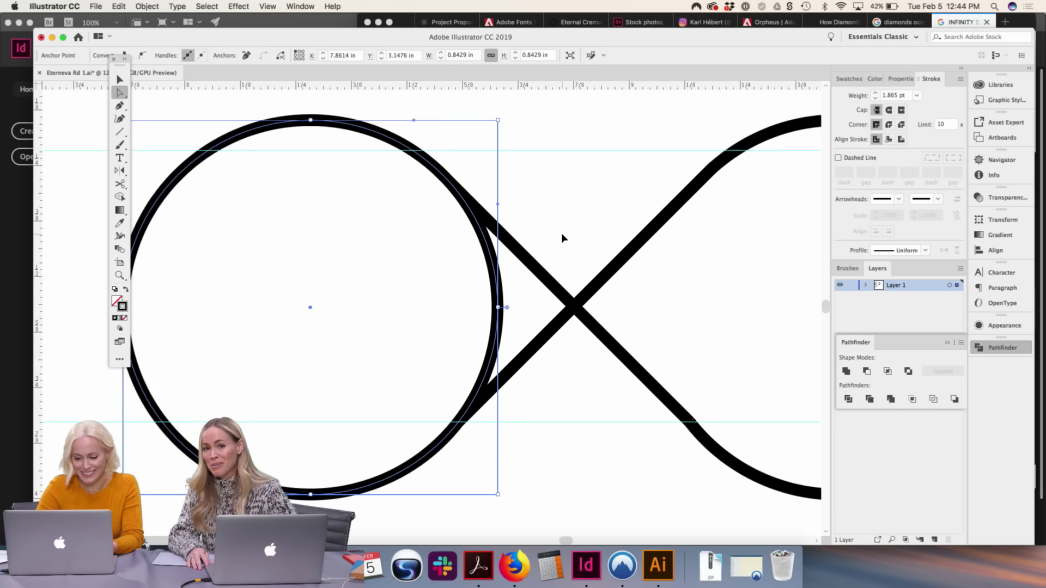
key(super+minus)
drag(436, 298, 289, 367)
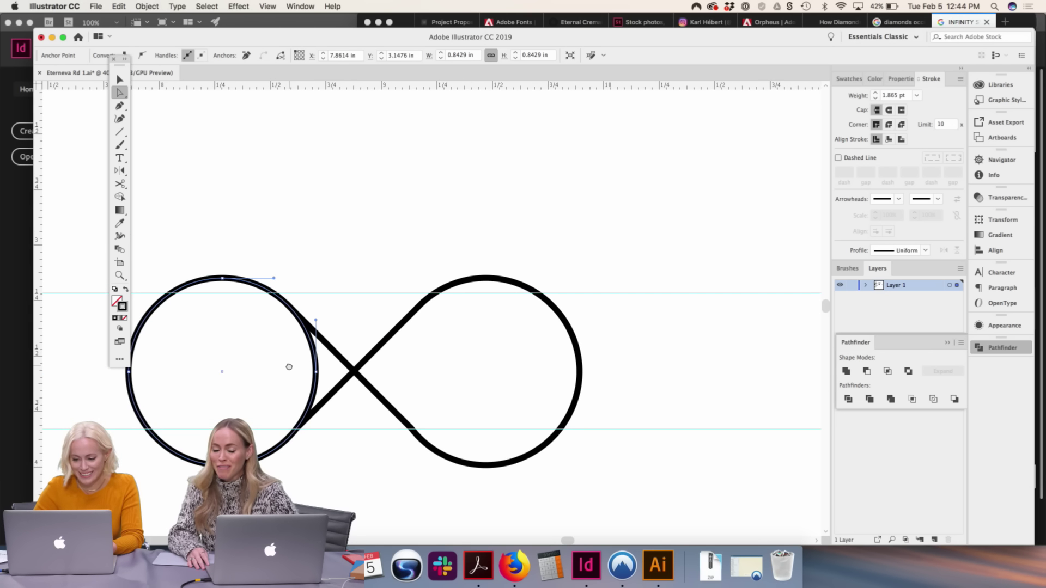
key(super+plus)
key(super+plus)
key(super+plus)
key(super+plus)
key(super+plus)
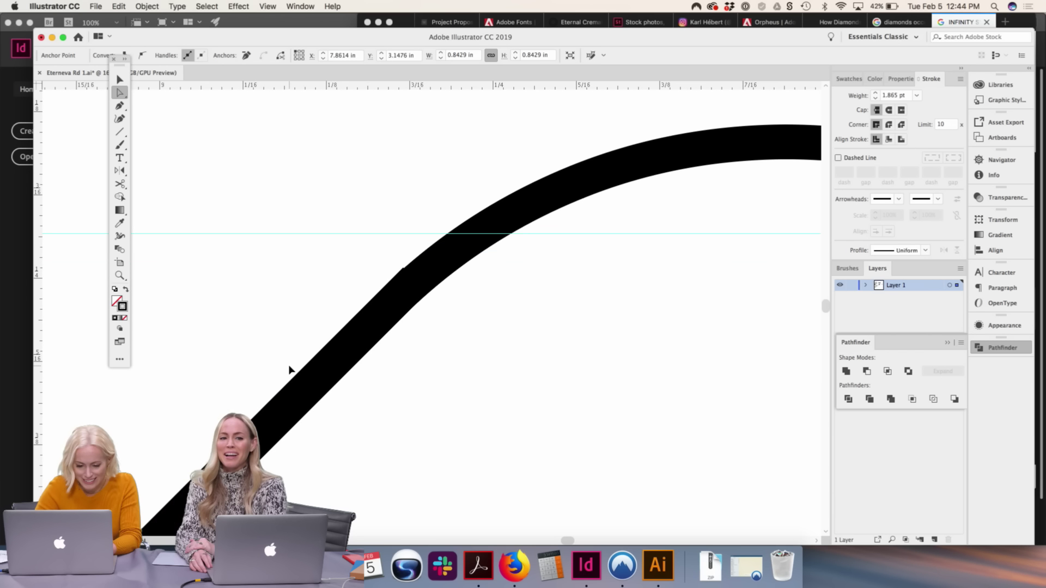
drag(303, 361, 662, 293)
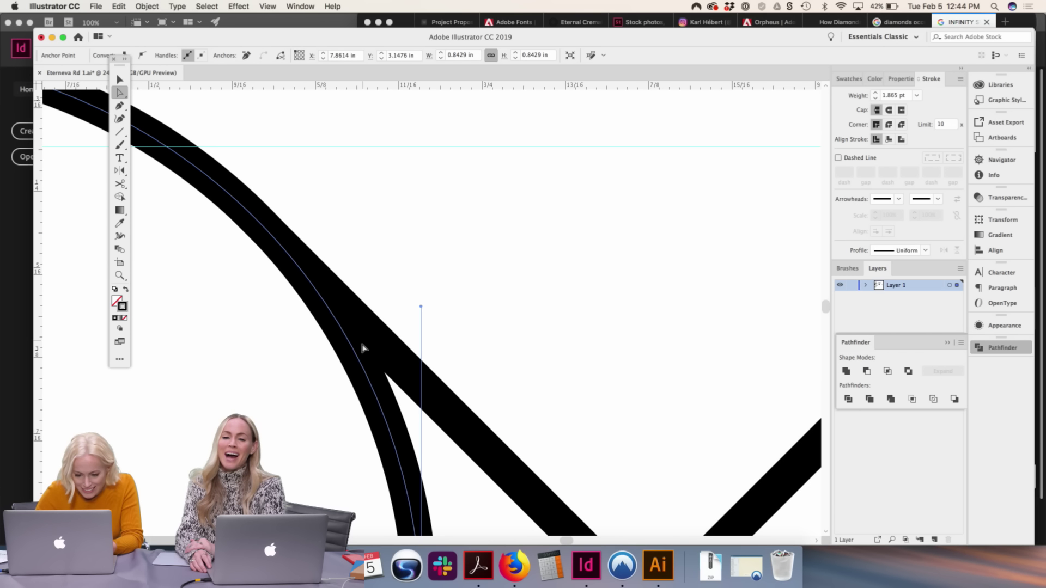
key(c)
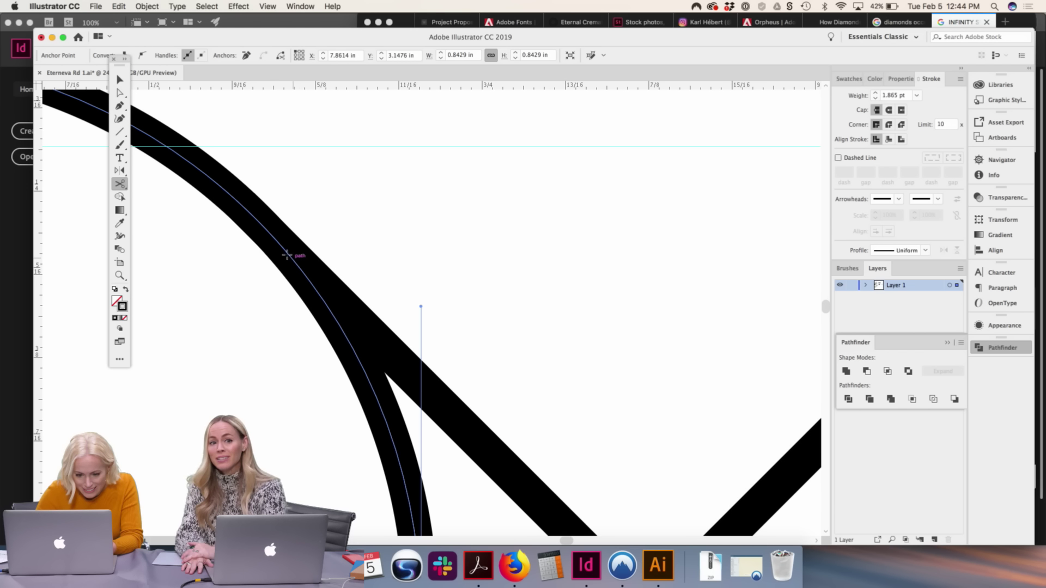
click(274, 238)
Move the lower end of the rising diagonal further down onto the left circle's outline, below the lower guide
key(super+minus)
key(super+minus)
key(super+minus)
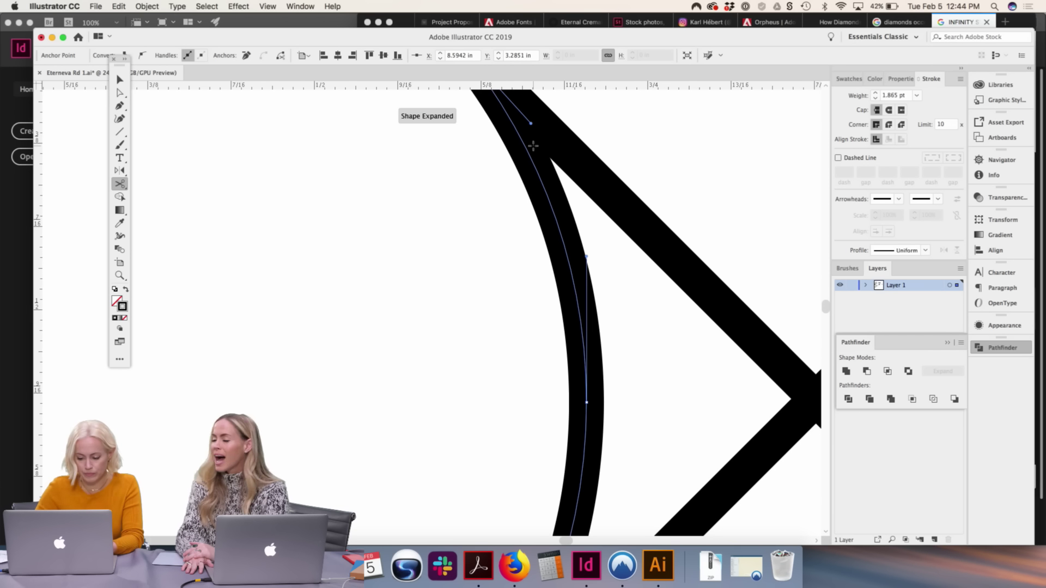
click(471, 409)
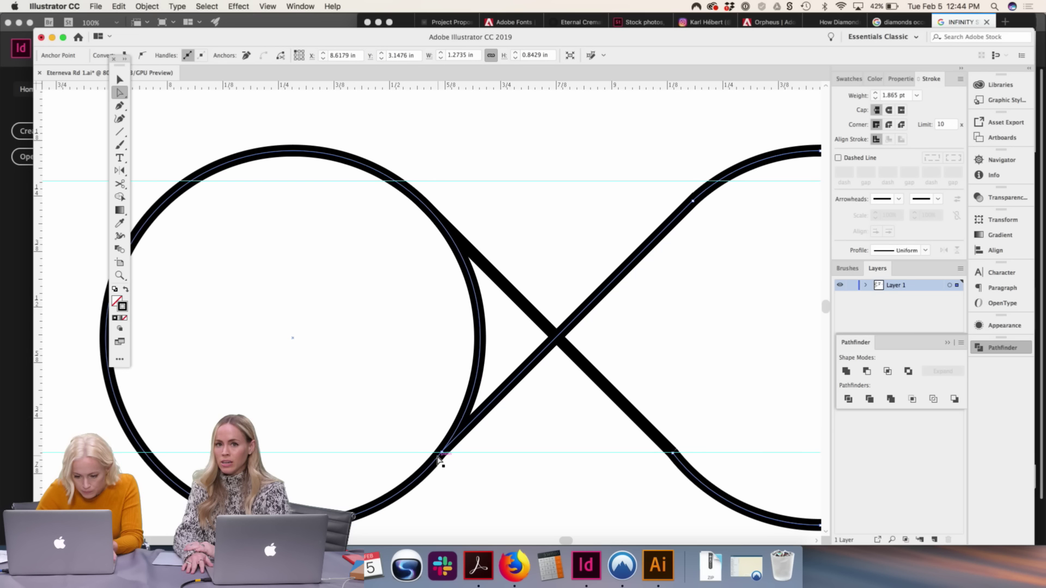
click(442, 453)
drag(442, 453, 413, 480)
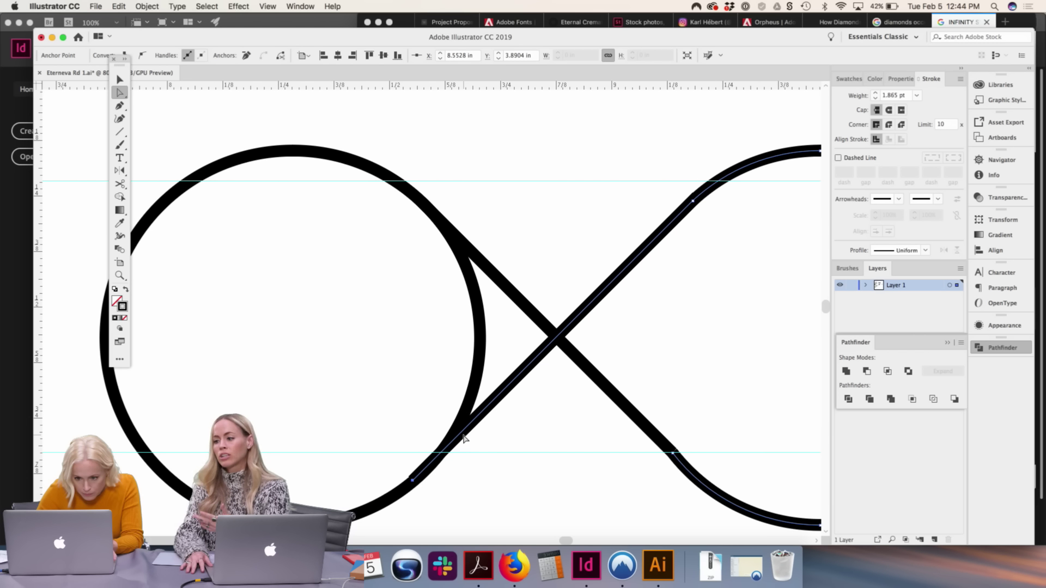
Select the left circle, the right loop and both crossing lines, and align them all by their vertical centers
key(v)
click(488, 351)
key(super+minus)
key(super+minus)
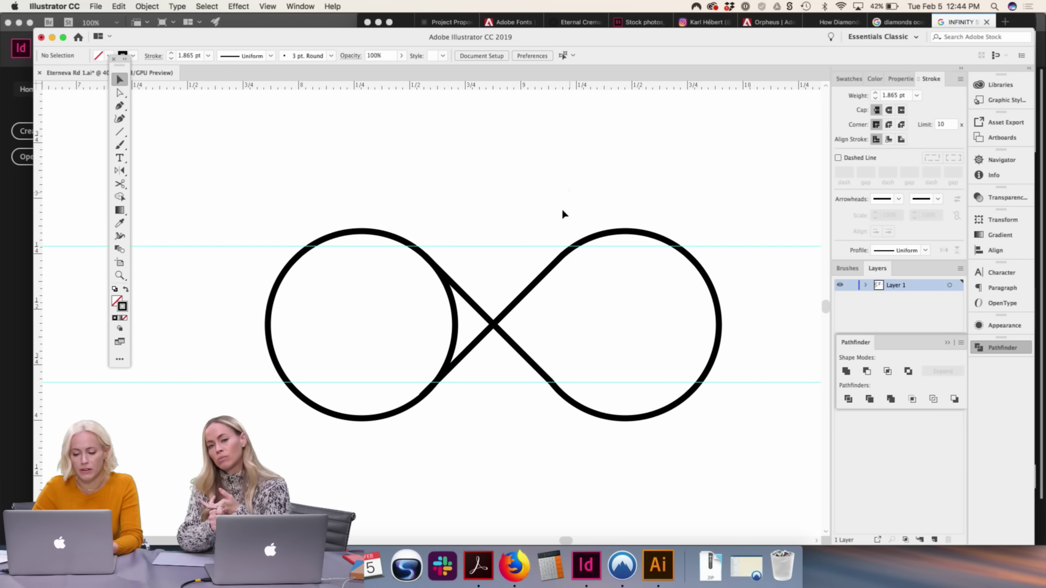
drag(563, 213, 423, 401)
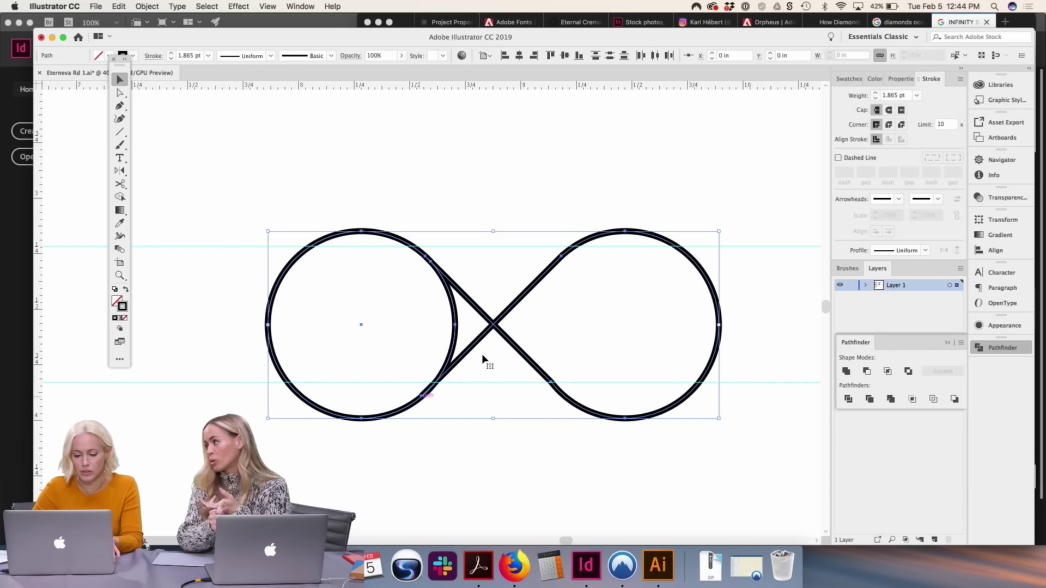
click(483, 55)
click(505, 76)
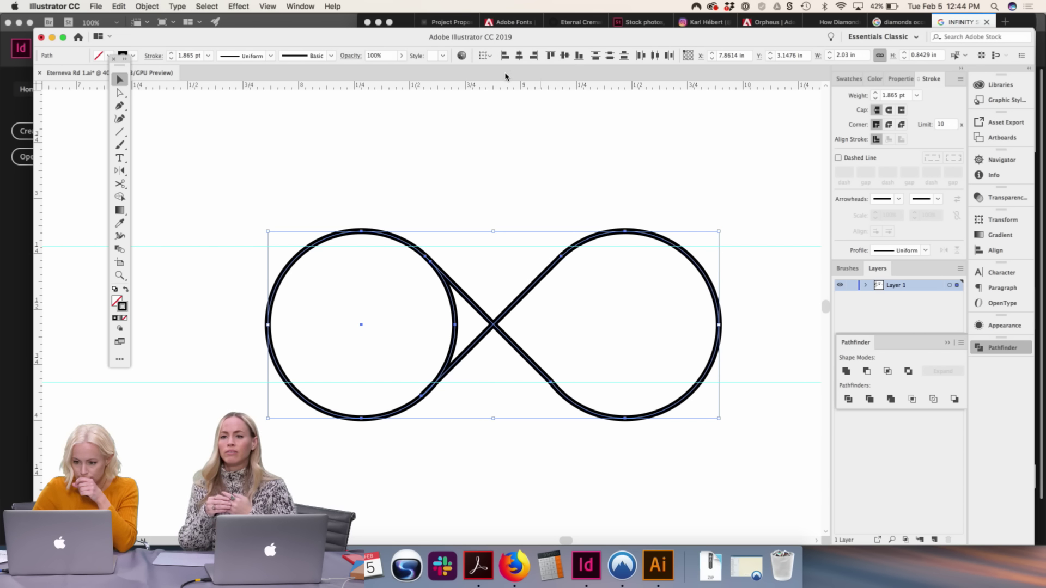
click(567, 54)
Remove the right loop and the rising diagonal, keeping only the left circle and the falling diagonal
click(547, 265)
scroll(549, 264, up, 6)
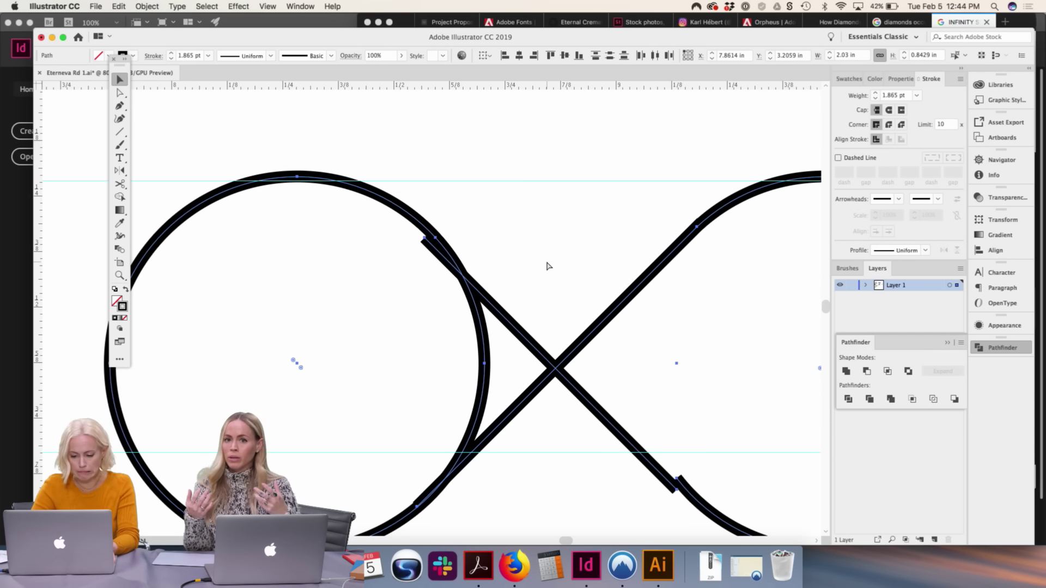
key(super+z)
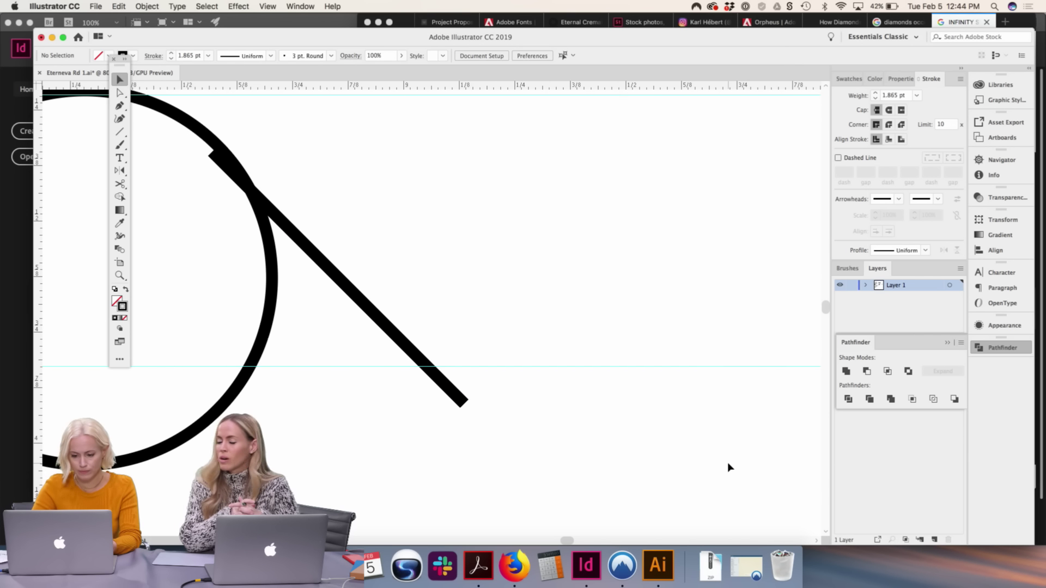
Shift the falling diagonal slightly right so its upper end merges smoothly with the left circle's outline
scroll(625, 350, up, 4)
scroll(625, 351, left, 6)
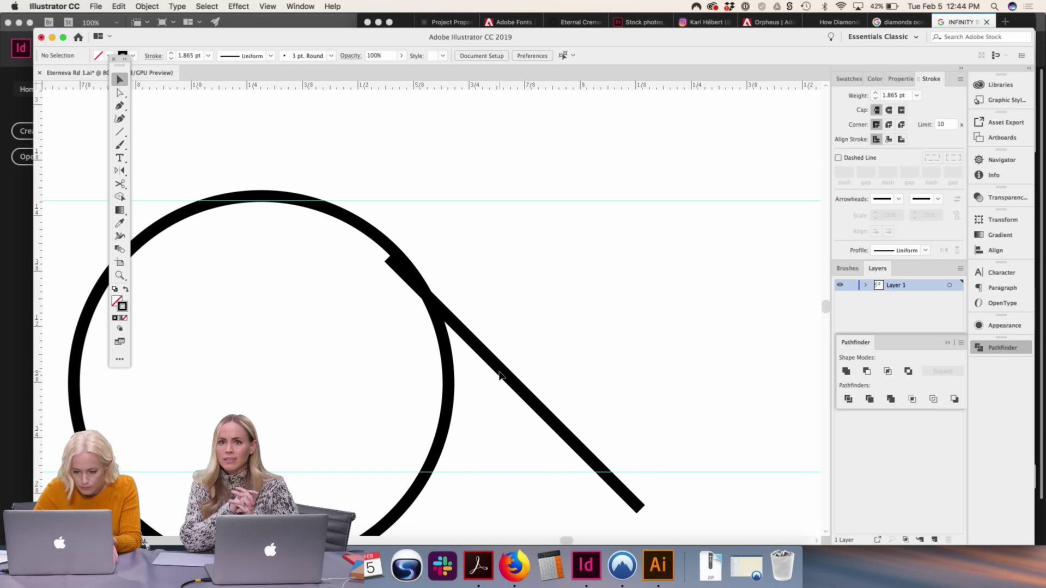
drag(509, 371, 523, 371)
click(497, 240)
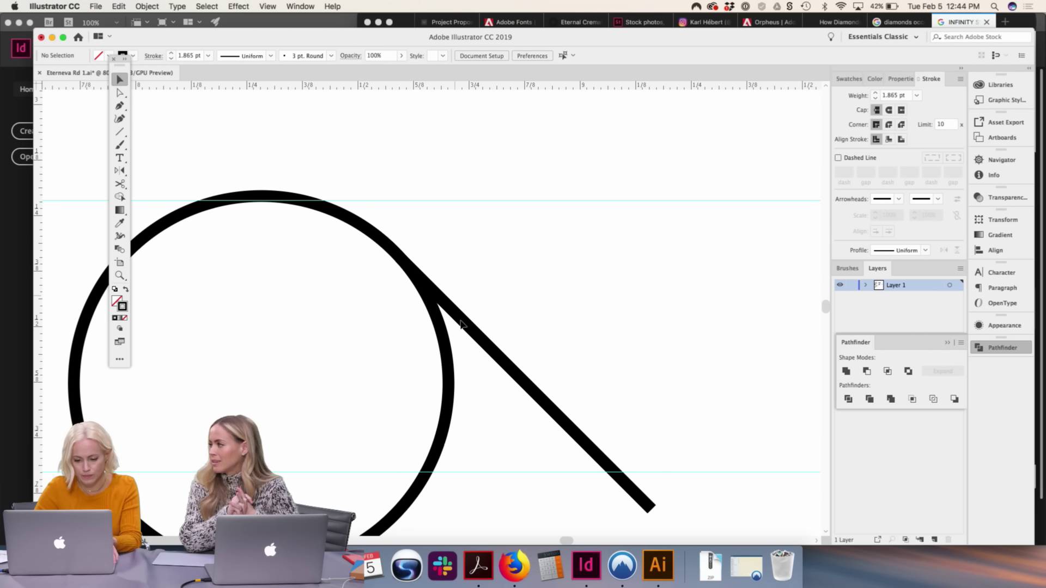
Rotate a copy of the left circle and diagonal by 180° and move it right until the diagonals nearly coincide
click(446, 332)
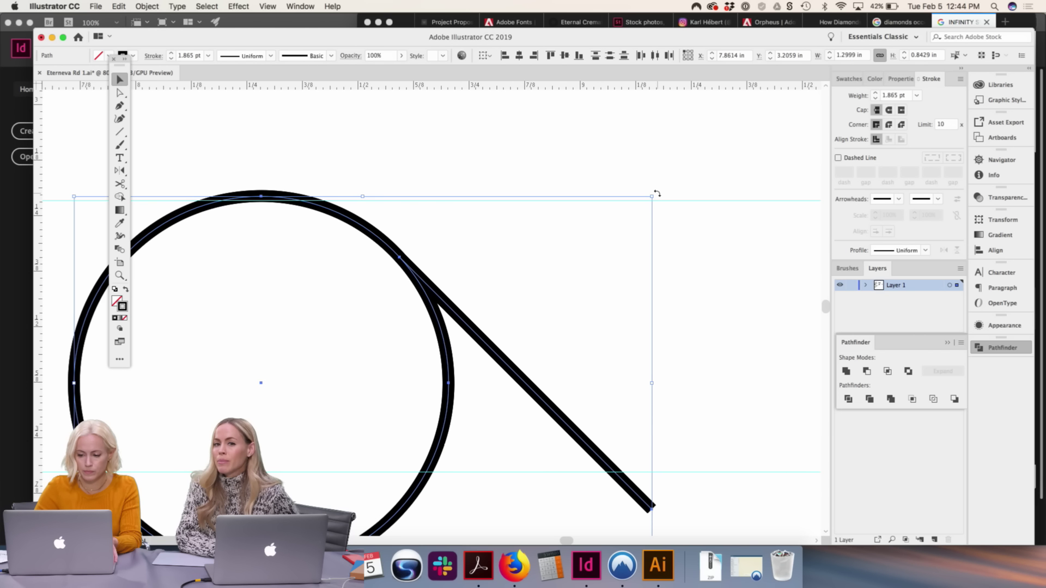
drag(657, 194, 265, 436)
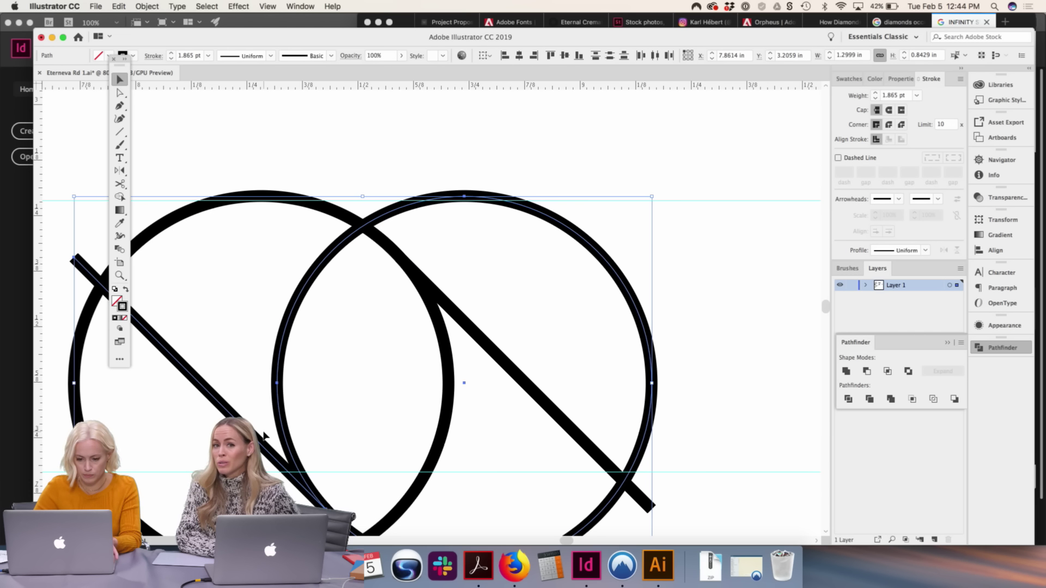
key(Right)
key(Right)
key(Right)
key(Right)
key(Right)
key(Right)
key(Right)
key(Right)
key(Right)
key(Right)
key(Right)
key(Right)
key(Right)
key(Right)
key(Right)
key(Right)
key(Right)
key(Right)
key(Right)
key(Right)
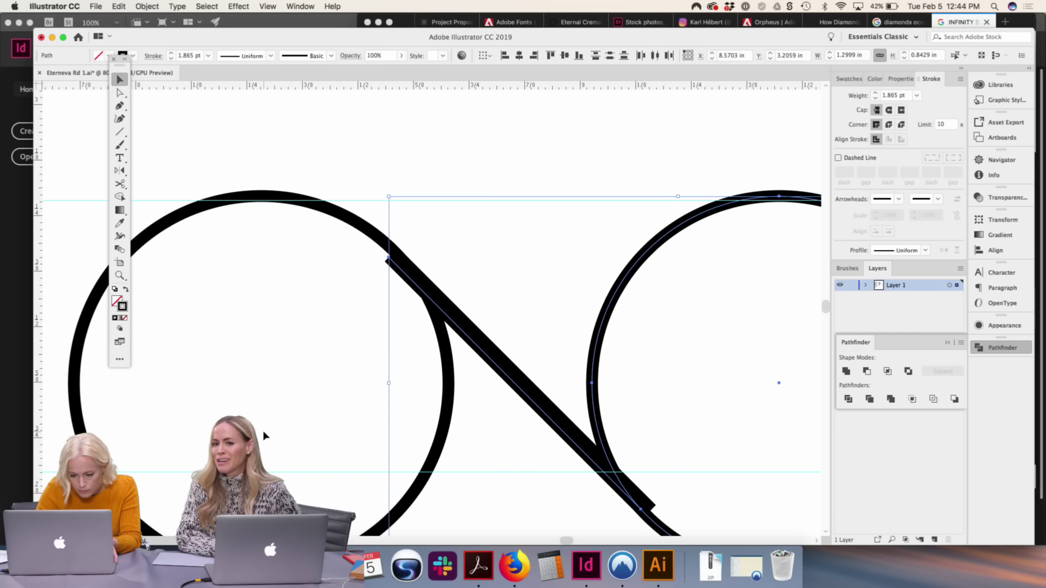
Fine-tune the rotated copy's position to X 8.5931 in, Y 3.2054 in, level with the left circle and with the diagonals overlapping
drag(264, 436, 94, 383)
key(super+equal)
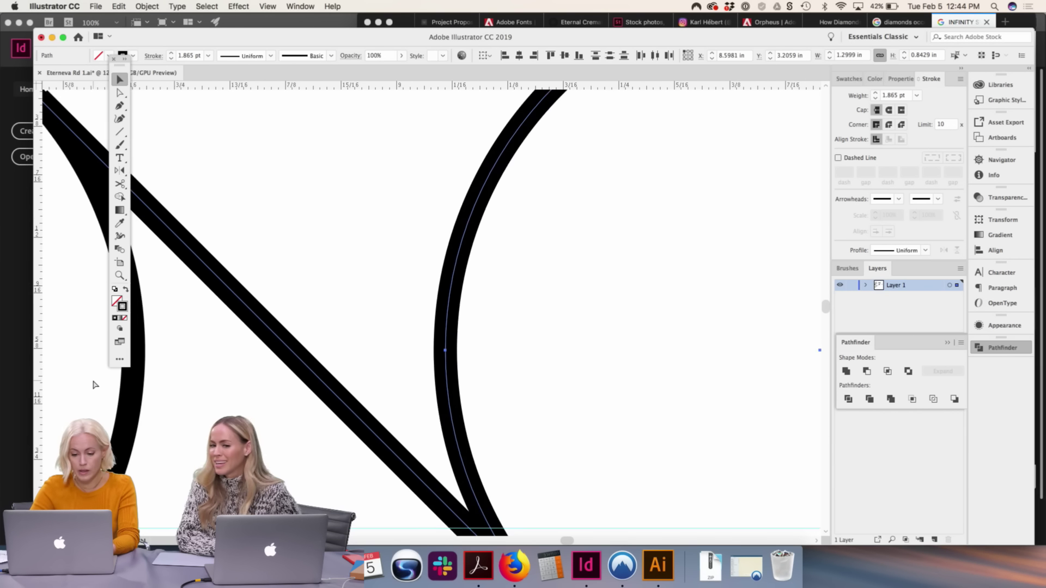
key(super+equal)
scroll(357, 152, down, 5)
scroll(357, 152, left, 2)
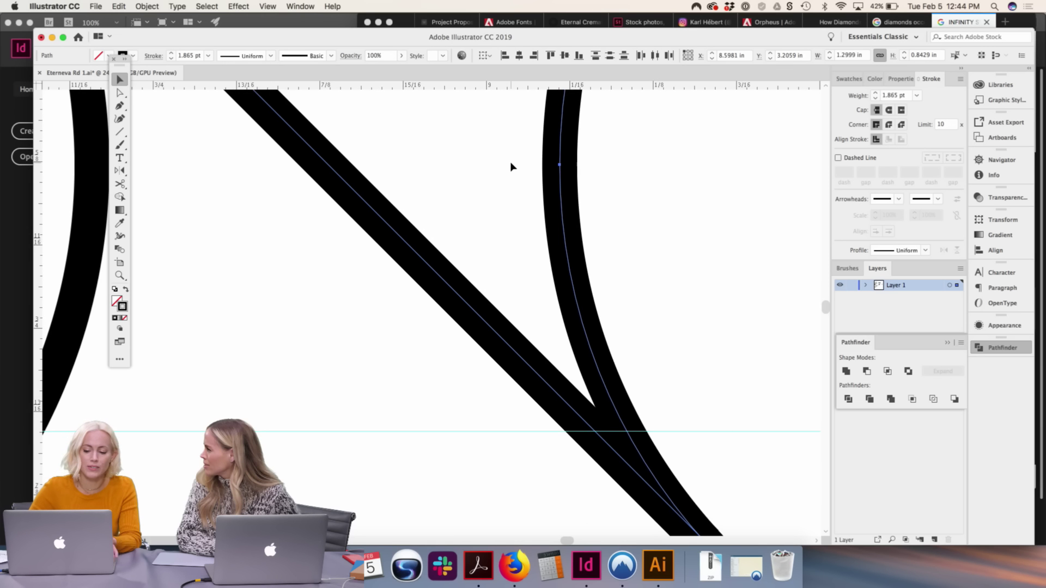
drag(558, 185, 592, 216)
key(super+minus)
key(super+minus)
key(super+minus)
key(super+minus)
key(super+minus)
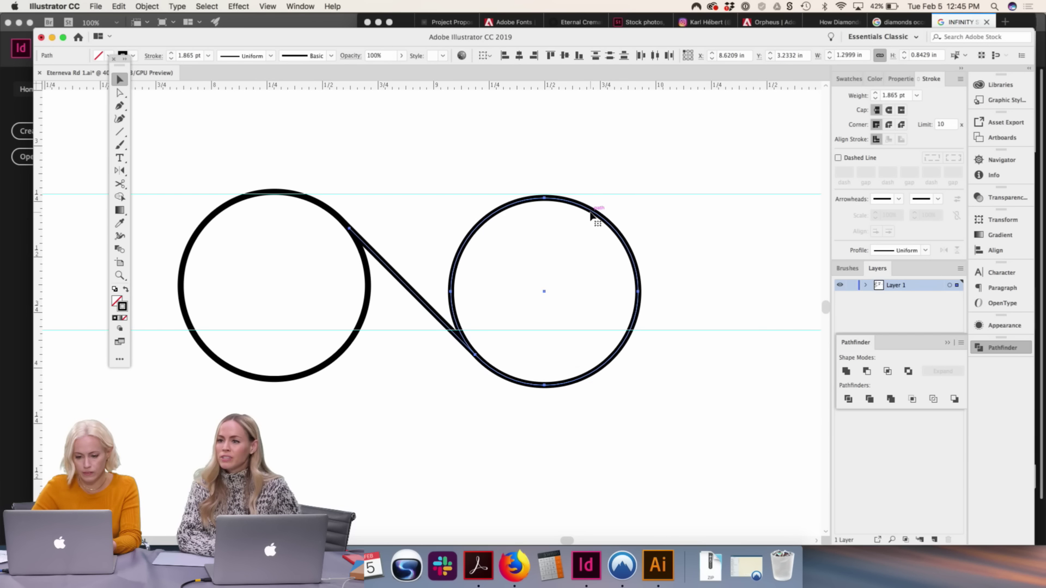
key(Up)
key(Up)
key(Up)
key(Left)
key(Left)
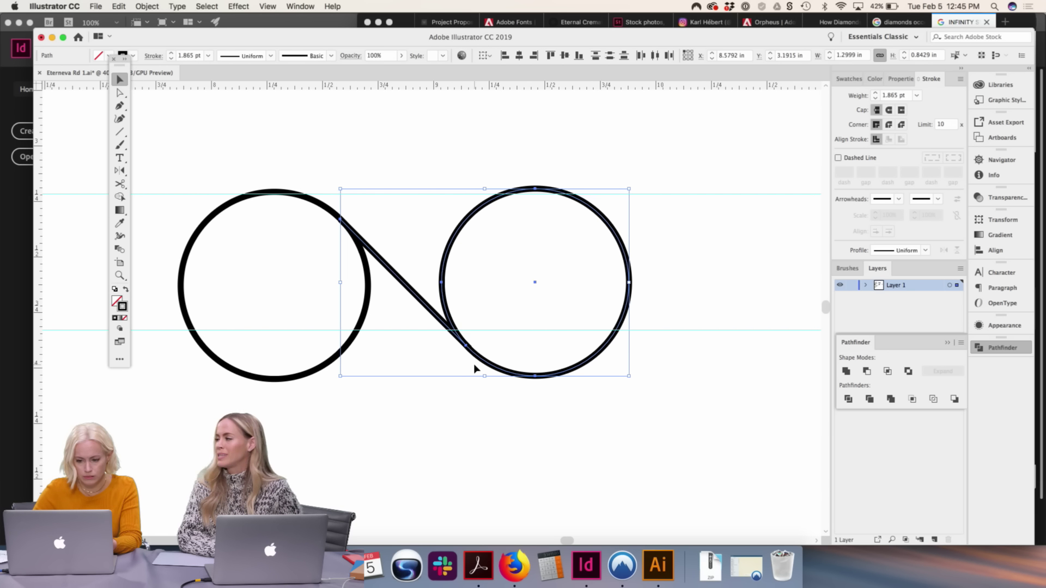
key(Down)
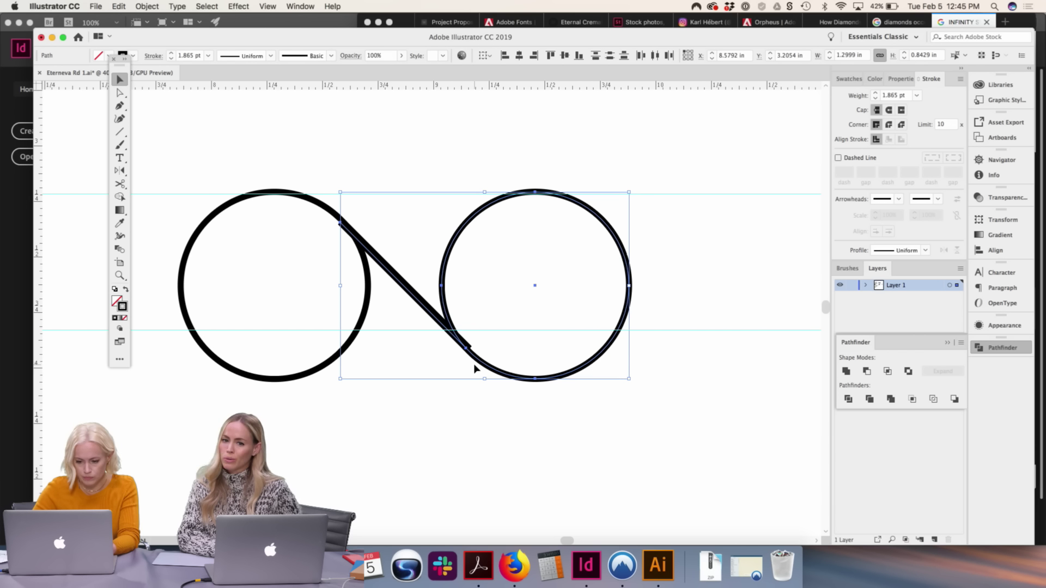
key(Right)
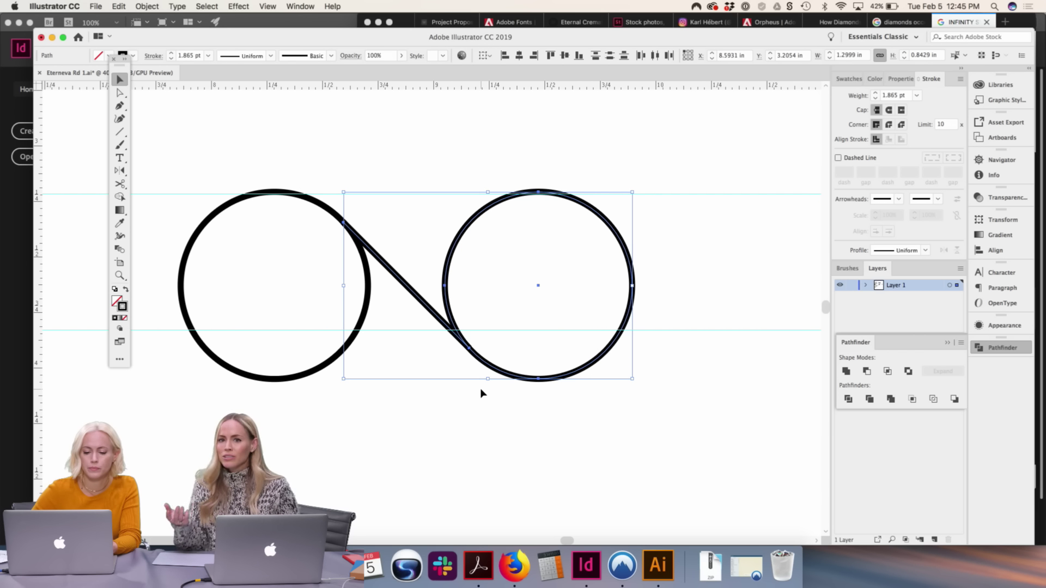
Reflect one of the overlapping diagonals across the horizontal axis so the two lines cross between the circles
click(479, 390)
click(439, 326)
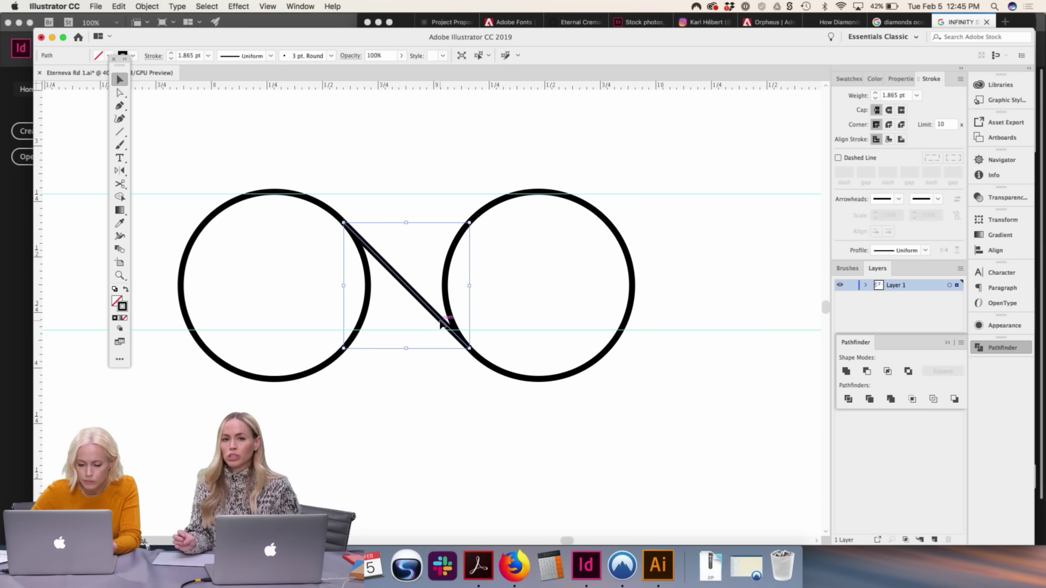
click(443, 325)
click(434, 313)
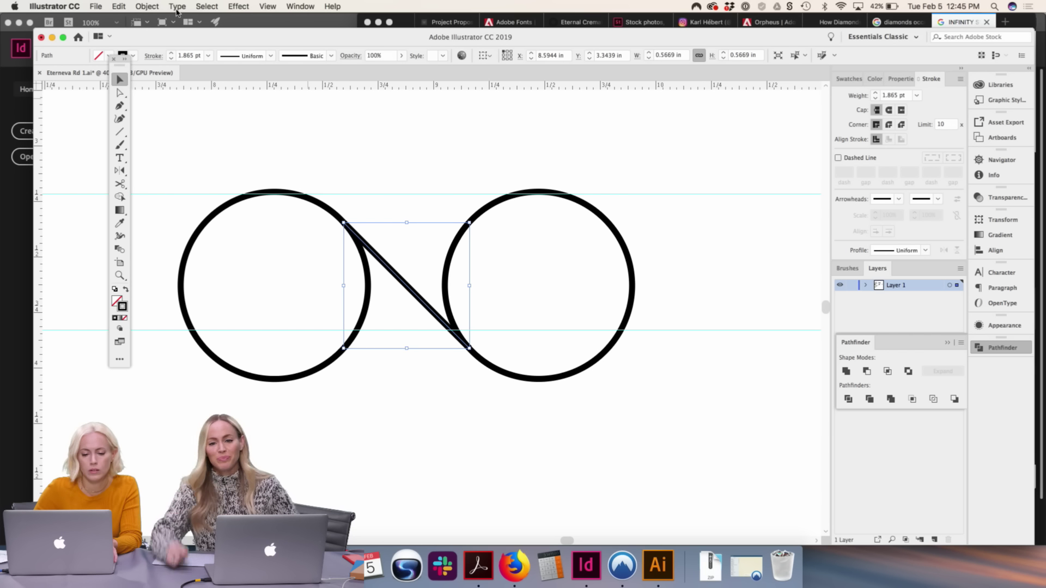
click(147, 6)
mouse_move(160, 20)
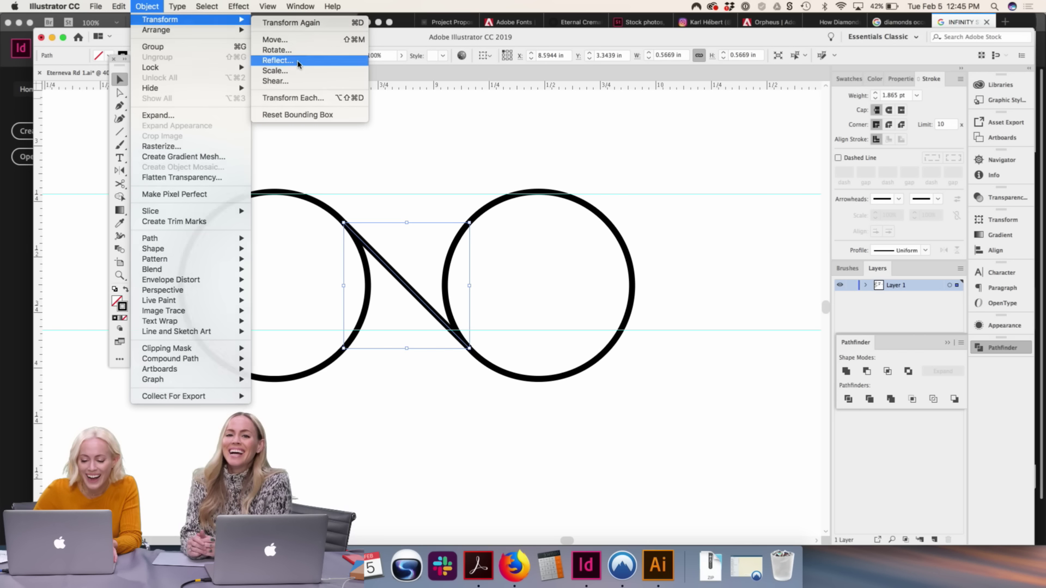
click(278, 60)
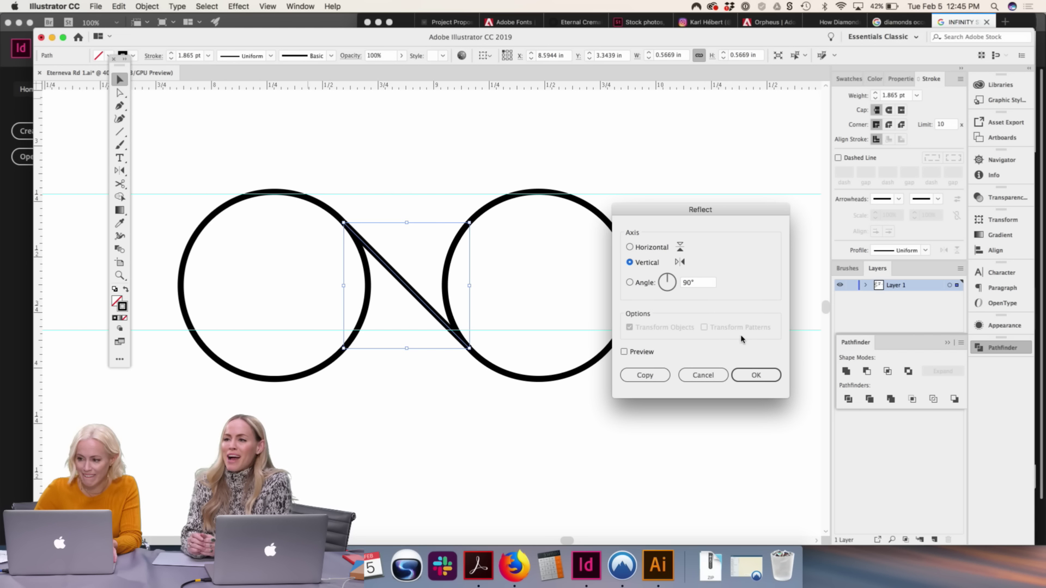
click(663, 248)
click(744, 375)
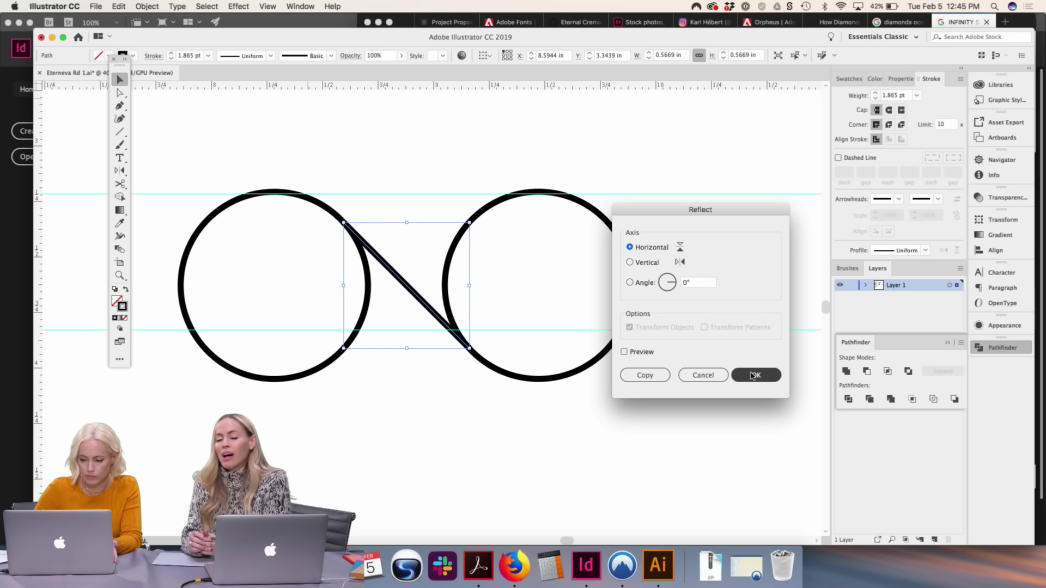
click(609, 406)
Cut the right circle with the Scissors tool where it meets both diagonals and delete its inner arc
click(451, 296)
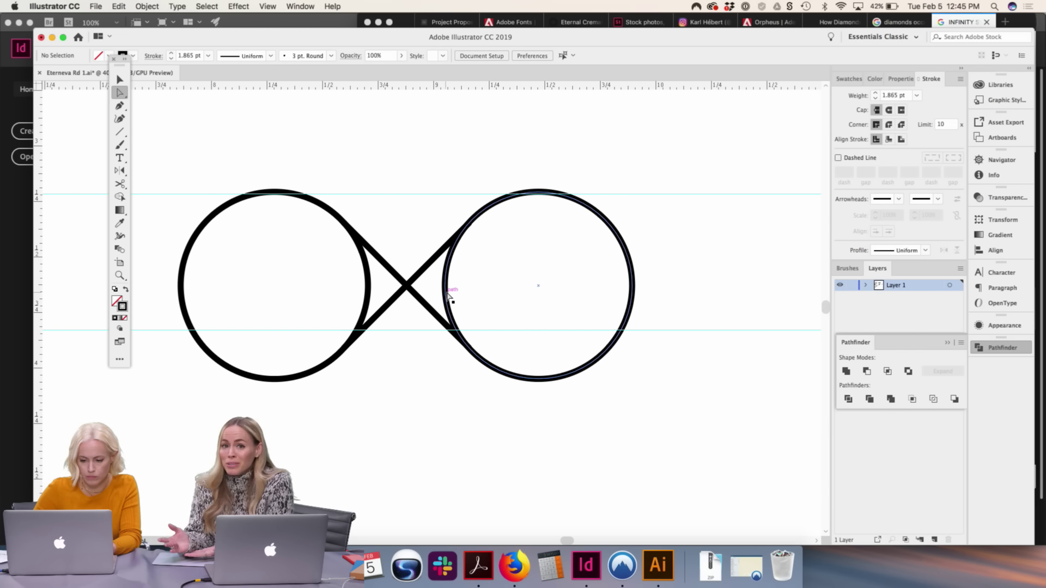
key(c)
click(467, 224)
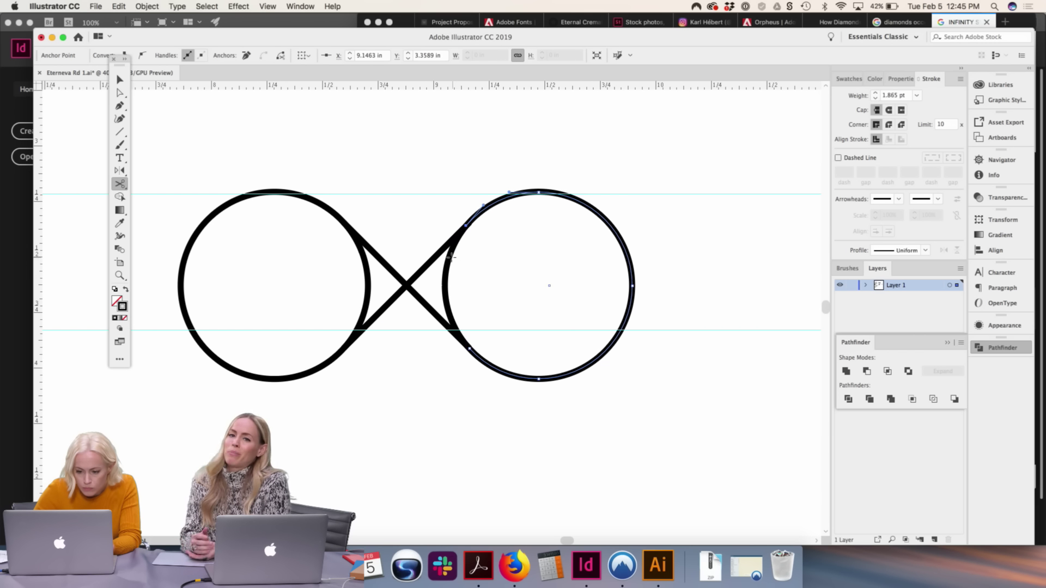
click(456, 333)
key(Delete)
key(Delete)
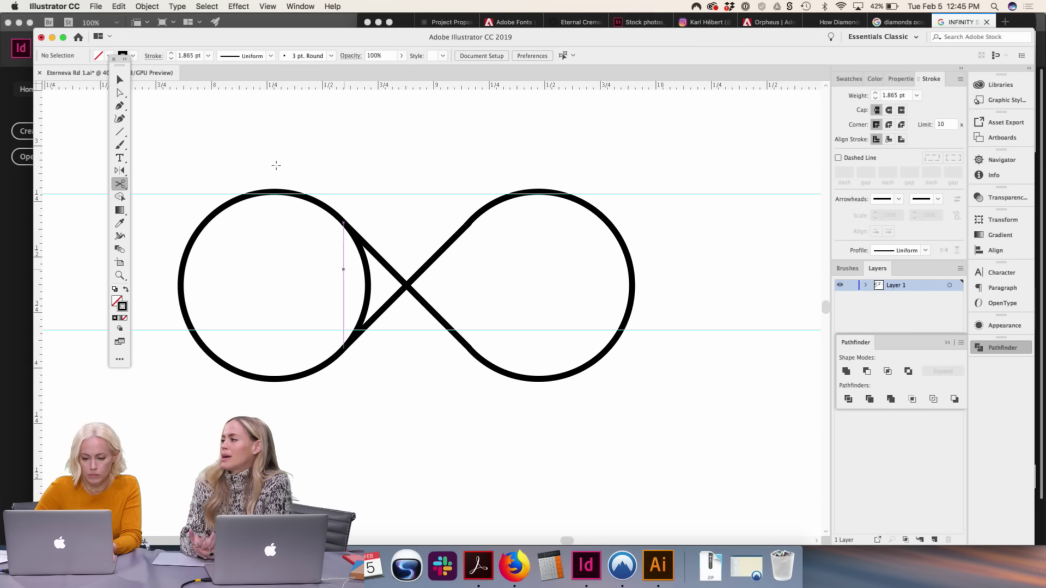
Cut the left circle with the Scissors tool where it meets both diagonals and delete its inner arc
key(a)
click(369, 276)
key(c)
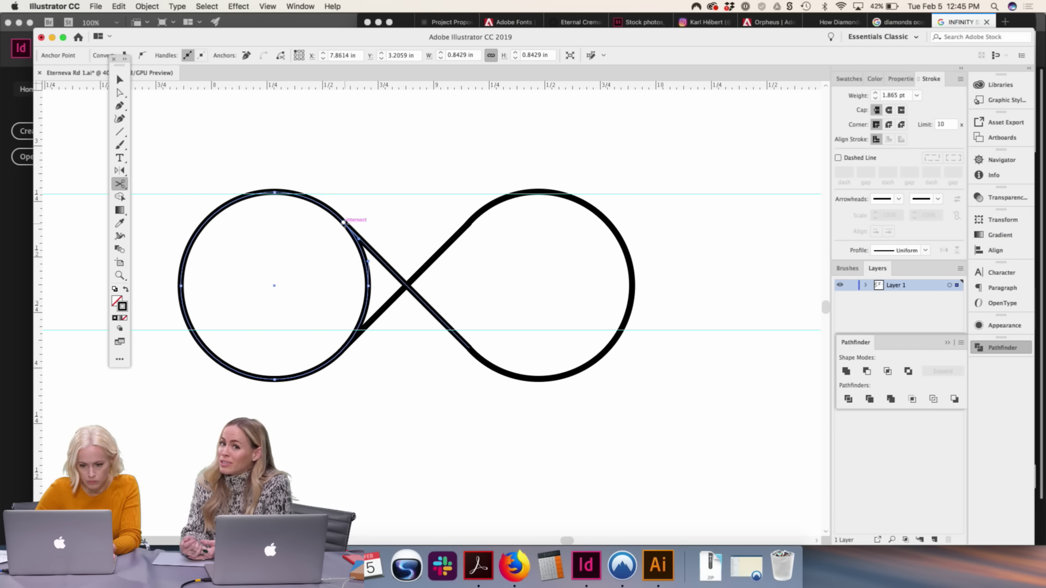
key(a)
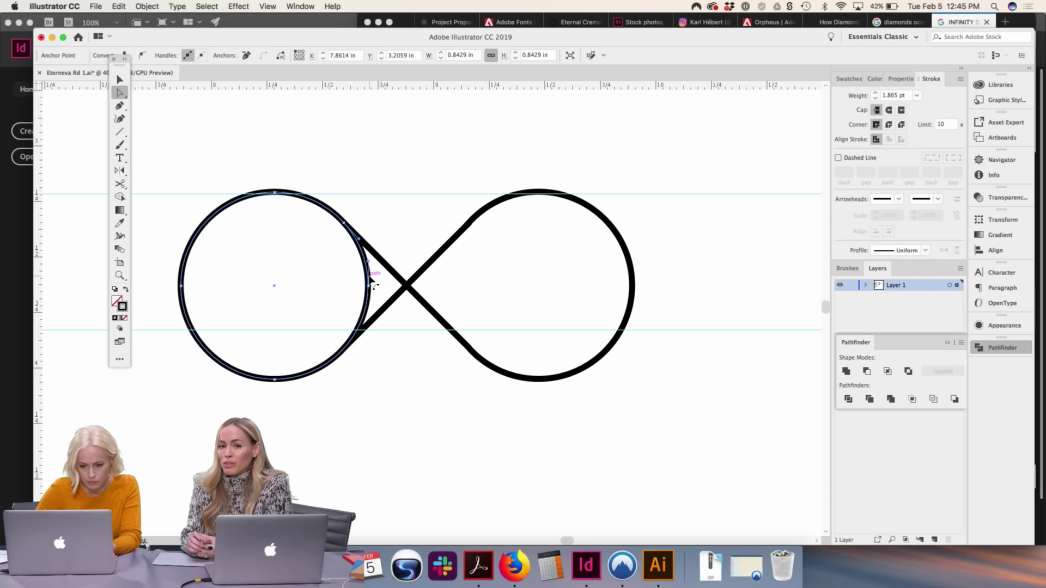
click(378, 302)
click(370, 306)
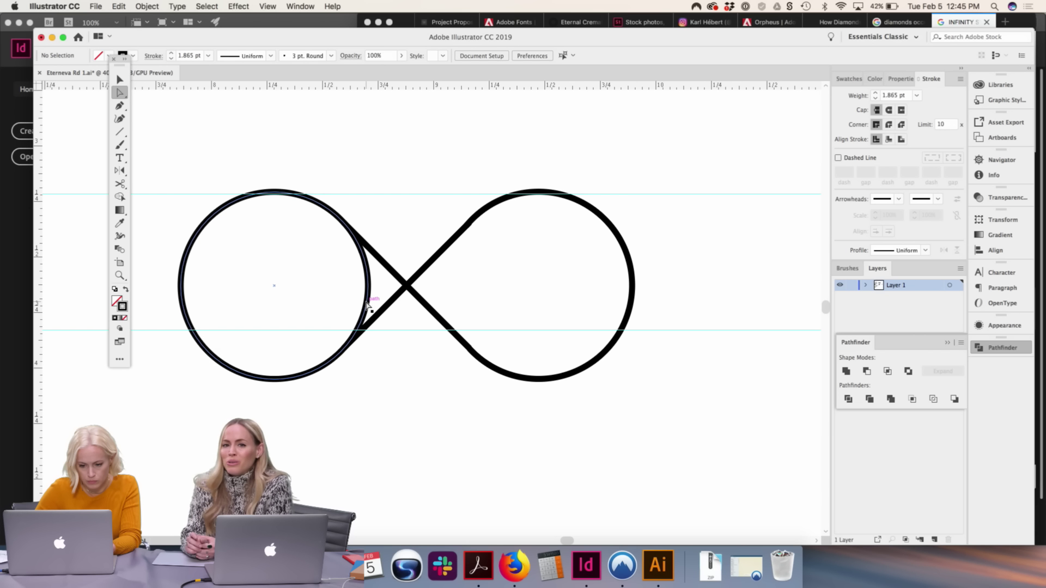
key(c)
click(353, 336)
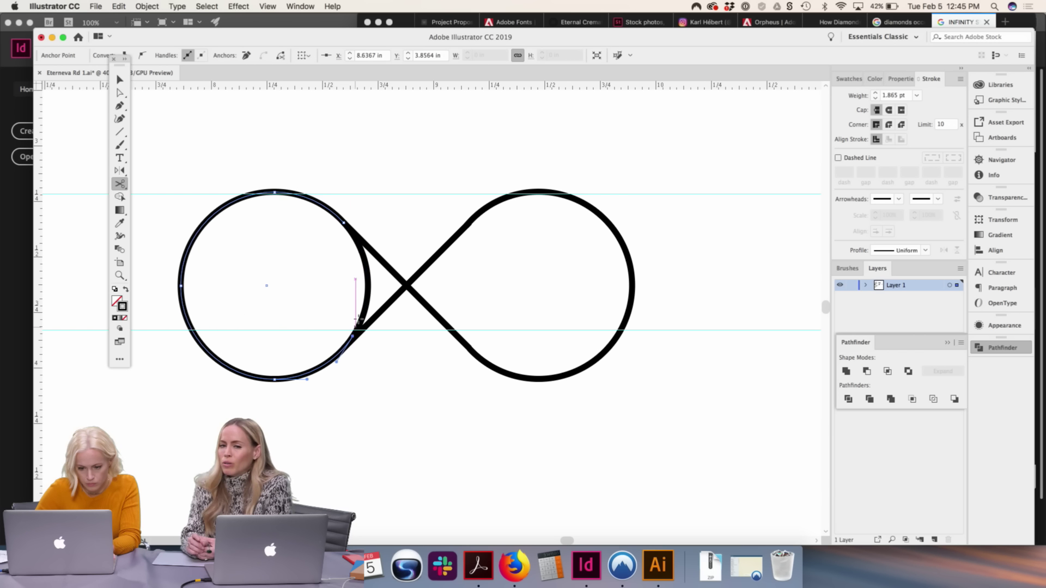
key(a)
click(364, 319)
key(Delete)
key(v)
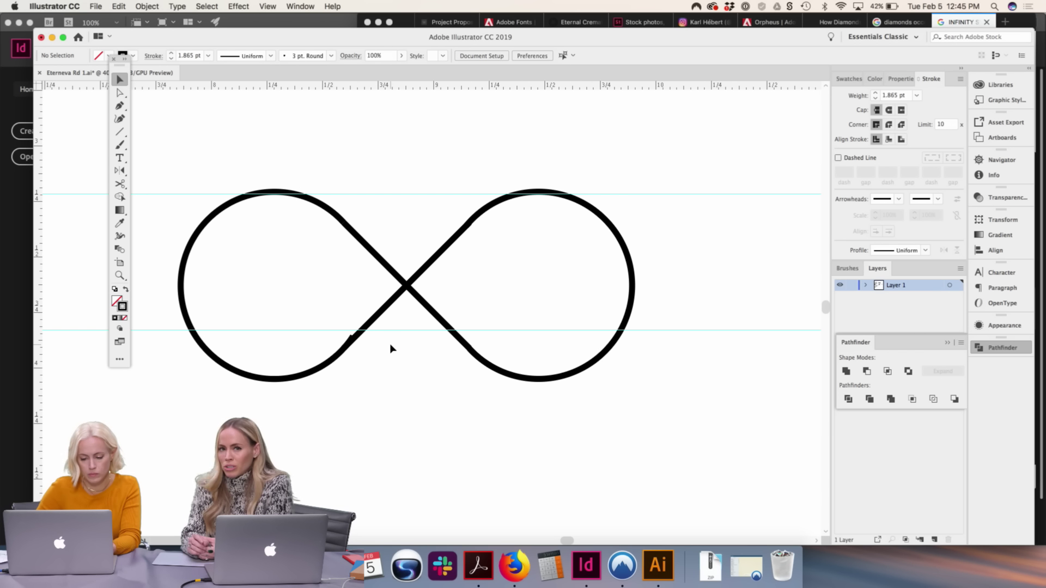
Copy the ray burst group from the diamond icon and place it above the infinity symbol's crossing
key(super+minus)
key(super+minus)
key(super+equal)
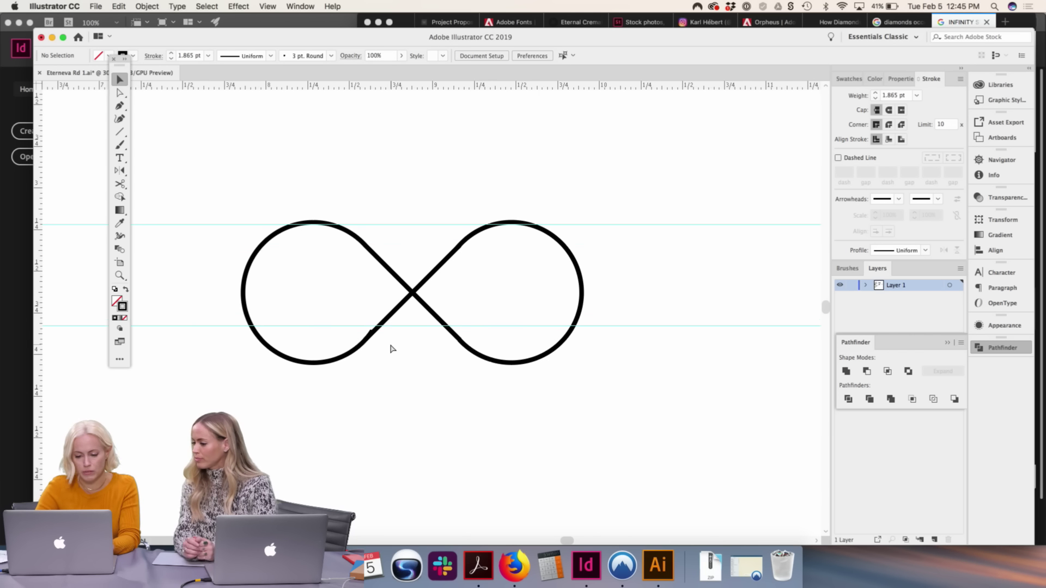
key(super+minus)
key(super+minus)
key(super+minus)
scroll(376, 334, right, 2)
scroll(376, 334, down, 1)
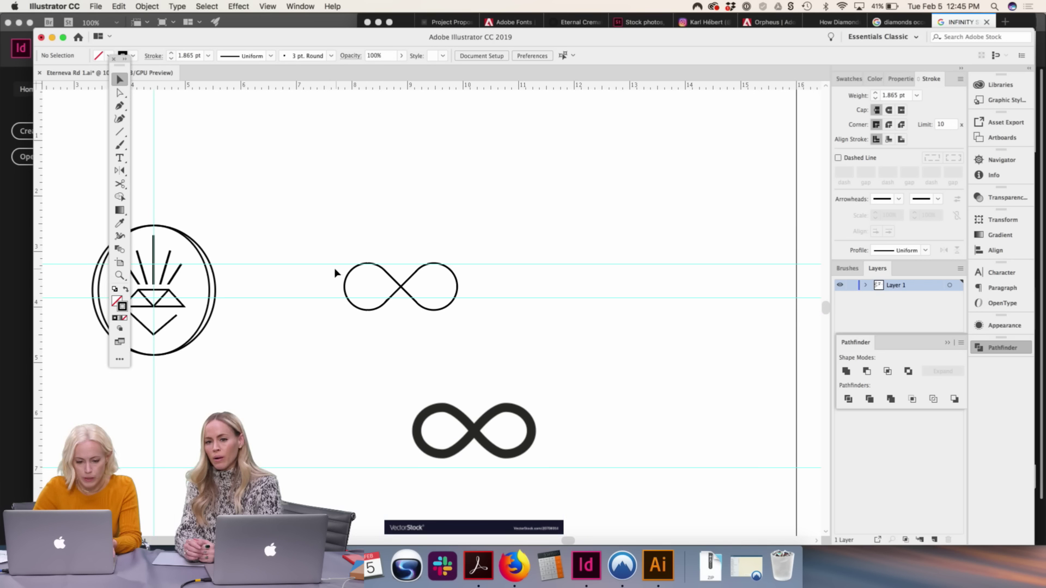
click(178, 270)
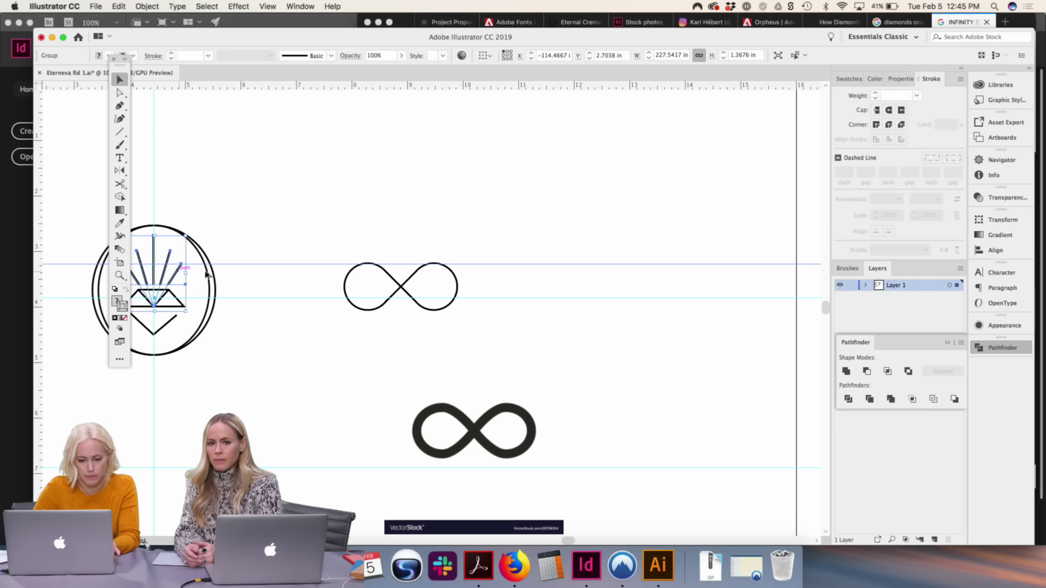
drag(206, 274, 428, 307)
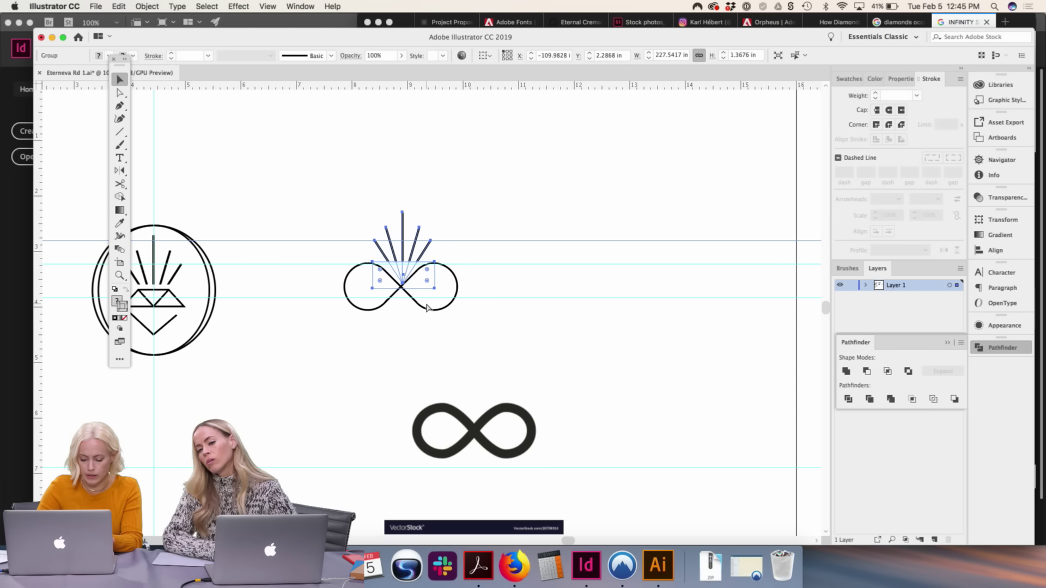
click(514, 257)
key(a)
click(562, 349)
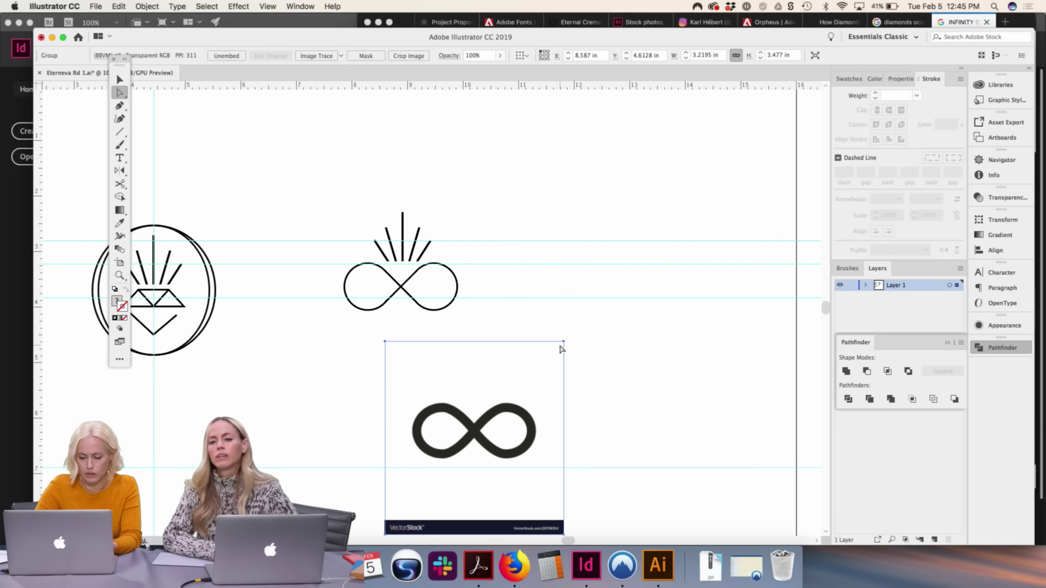
drag(596, 248, 618, 335)
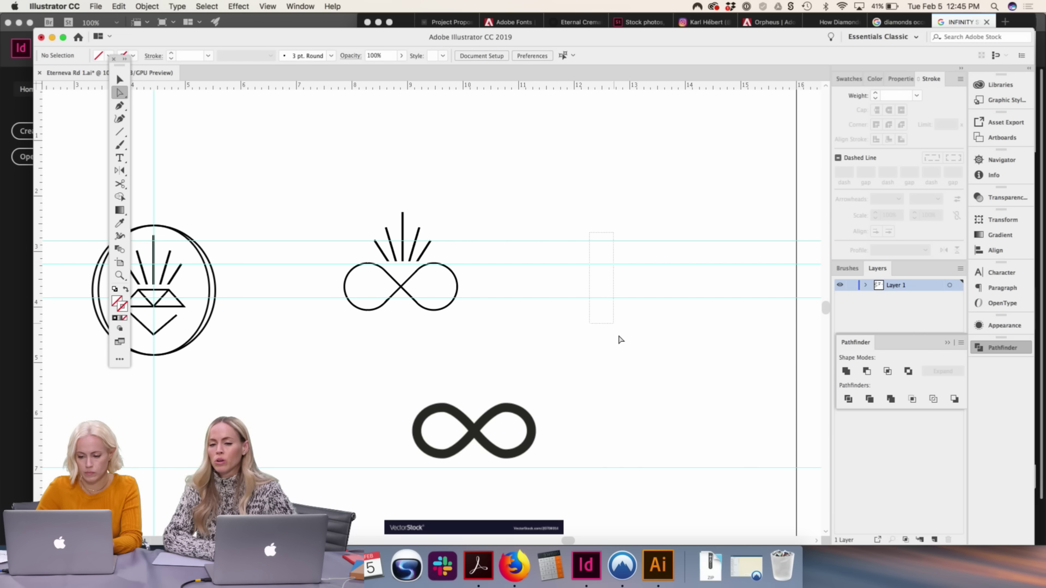
key(v)
Match the copied rays' stroke to the infinity symbol's 1.865 pt stroke with the Eyedropper
key(super+equal)
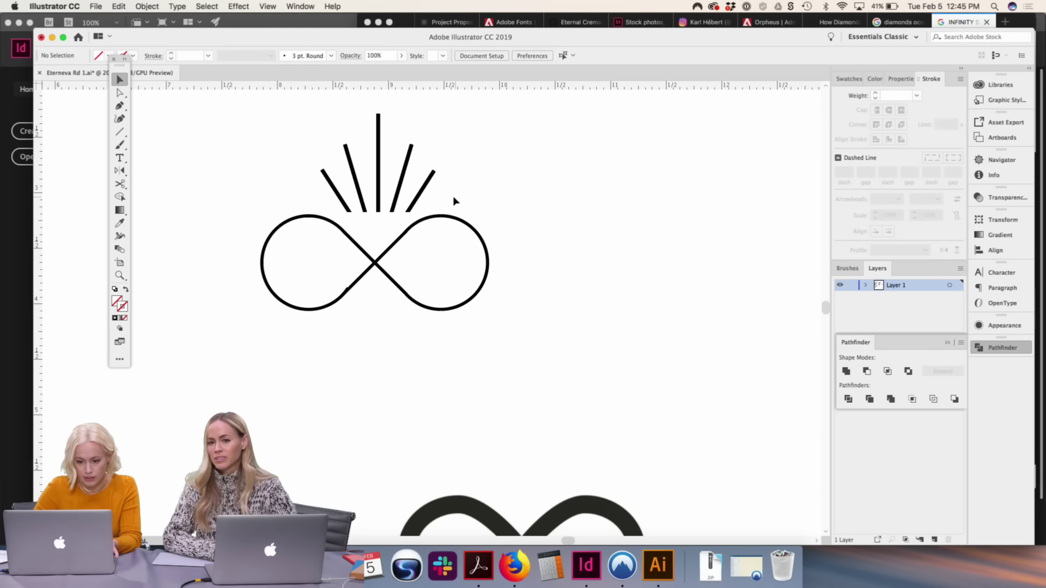
click(403, 184)
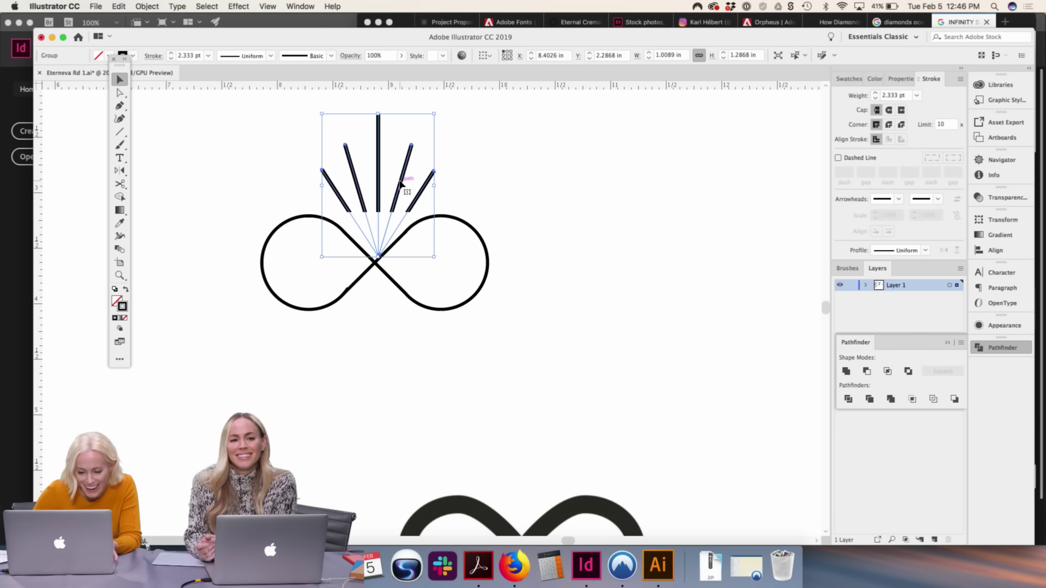
key(i)
click(456, 217)
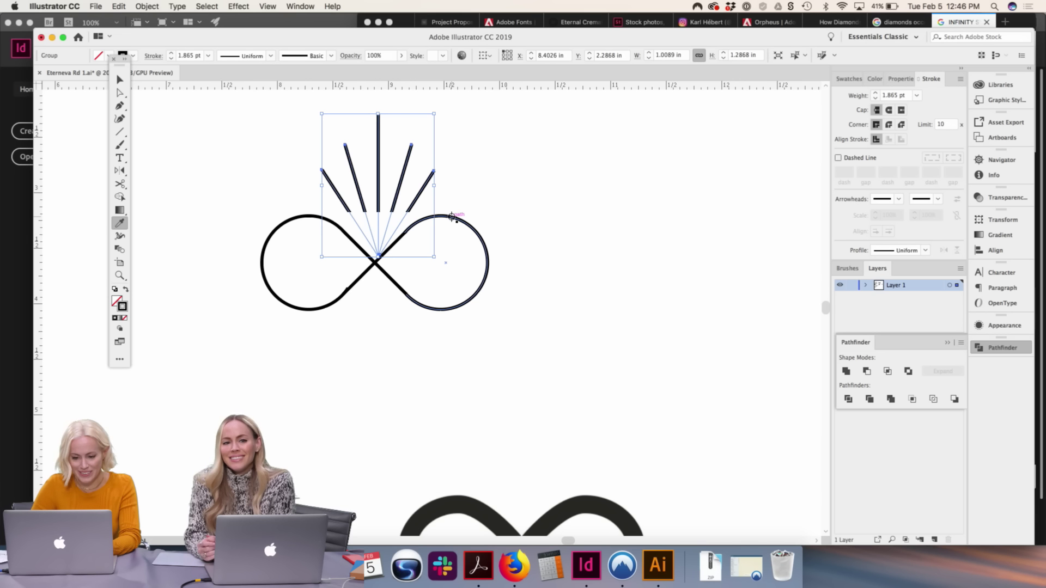
key(v)
click(474, 179)
Delete the shape masking the rays' lower ends and nudge the rays to X 8.3748 in, Y 2.3146 in over the crossing
click(383, 230)
key(Delete)
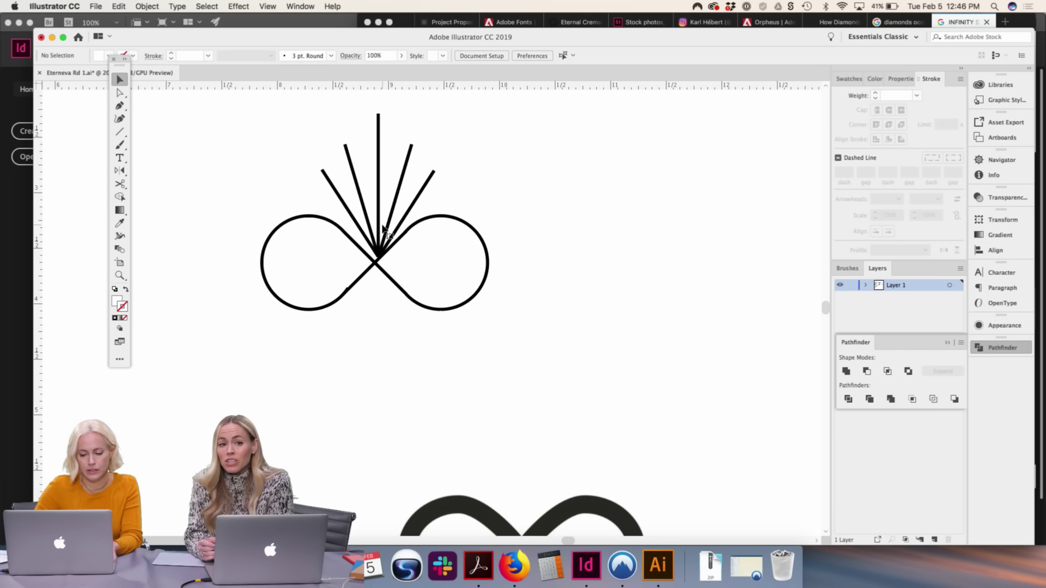
drag(266, 162, 486, 202)
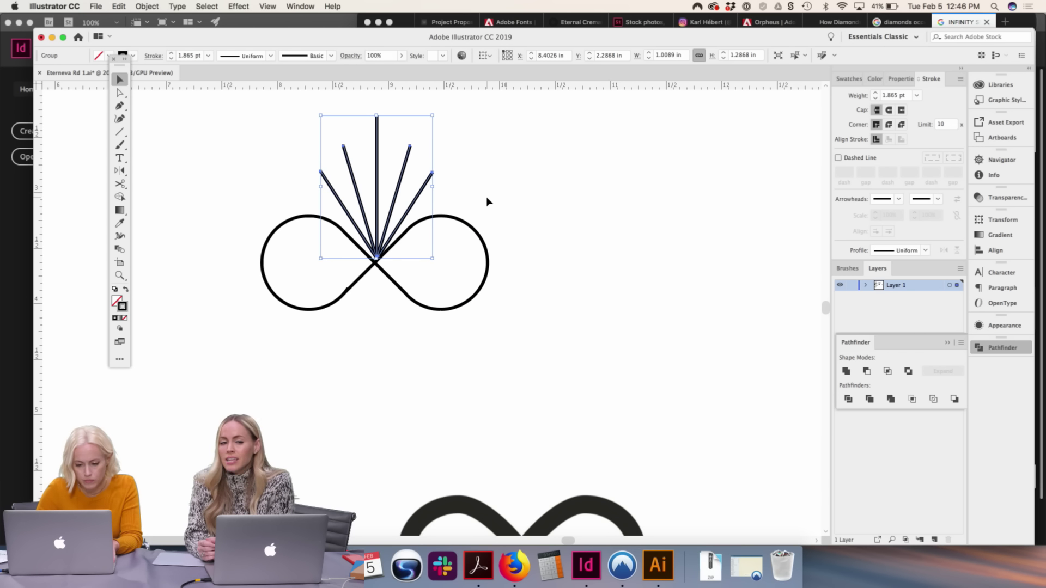
key(Down)
key(Left)
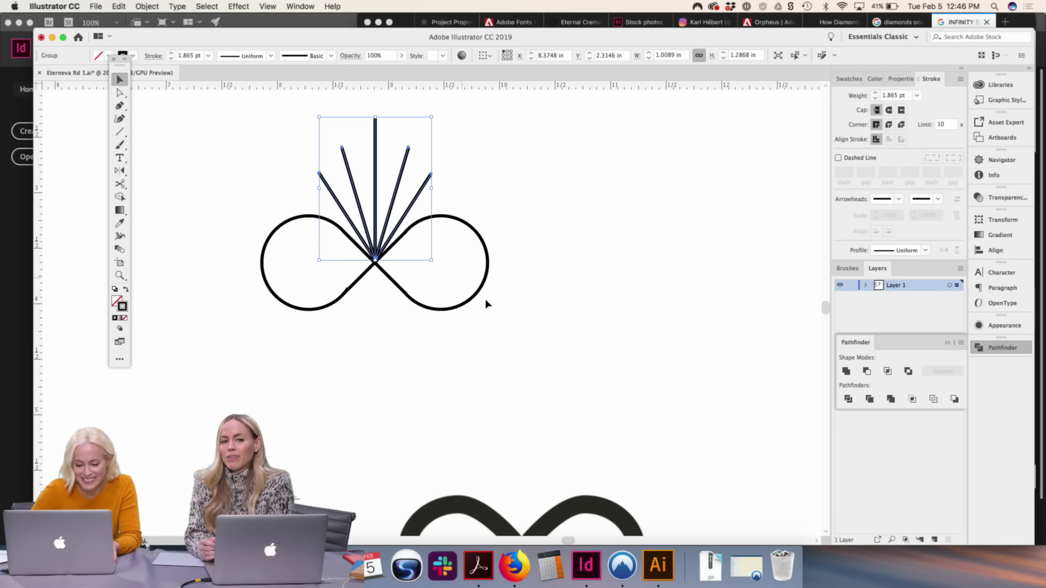
Group the infinity symbol's paths, leaving the rays out of the group
drag(376, 313, 249, 217)
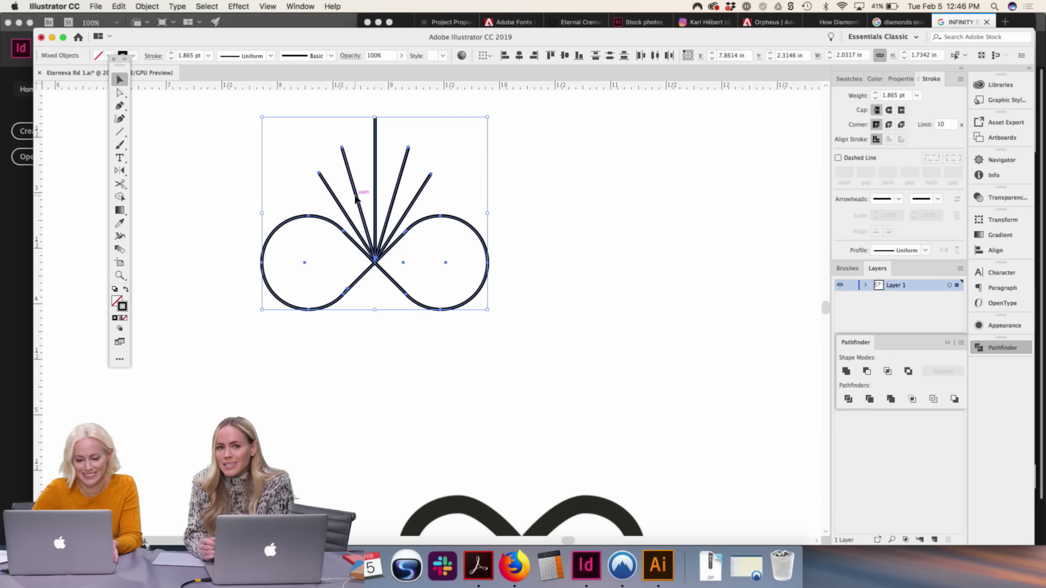
shift+click(359, 199)
key(super+g)
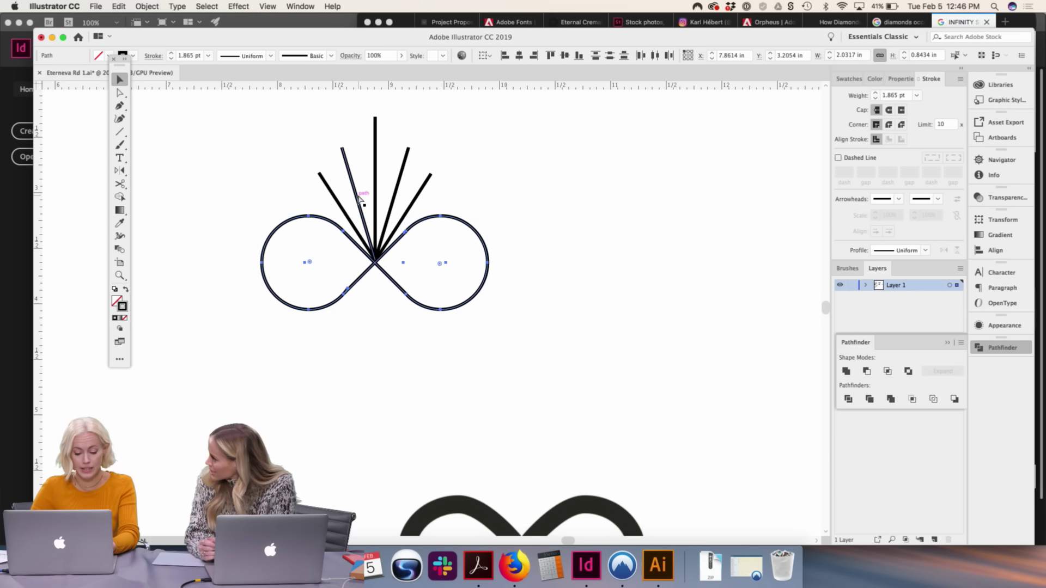
Align the rays and the infinity group on their horizontal centers, and nudge the rays down to Y 2.3424 in
click(394, 200)
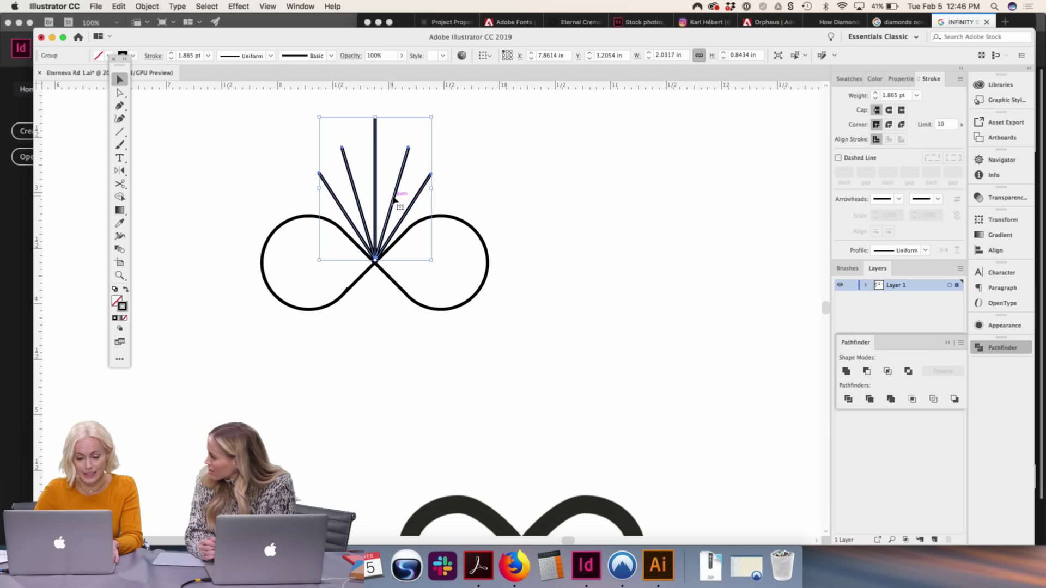
drag(496, 344, 292, 168)
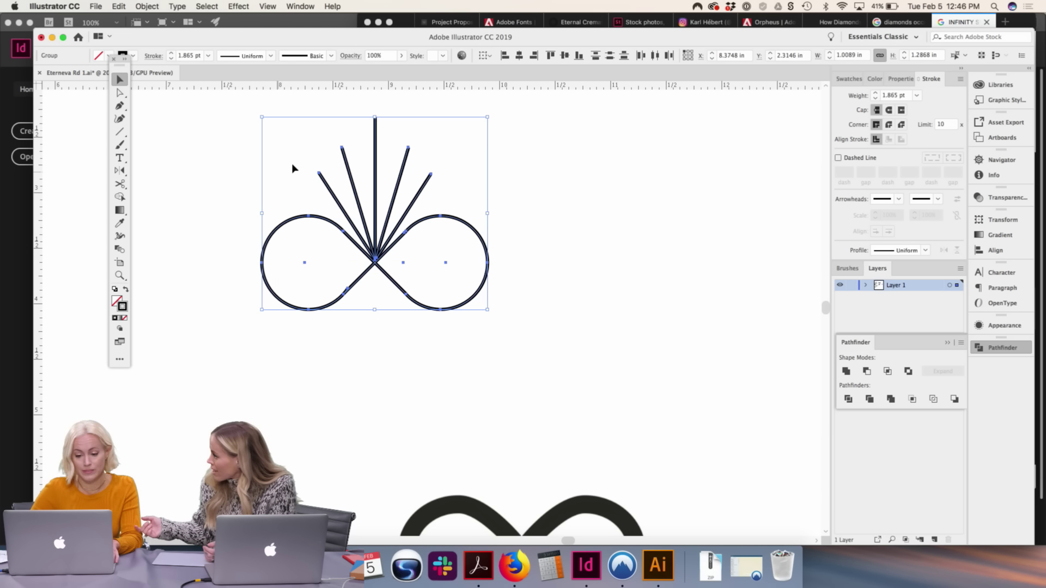
click(520, 58)
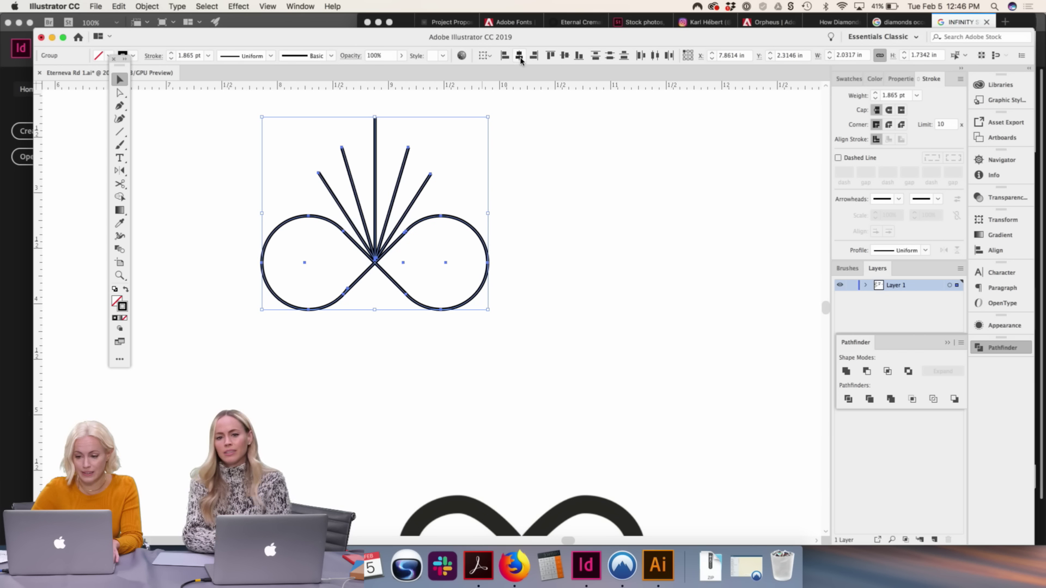
click(396, 195)
key(Down)
key(Down)
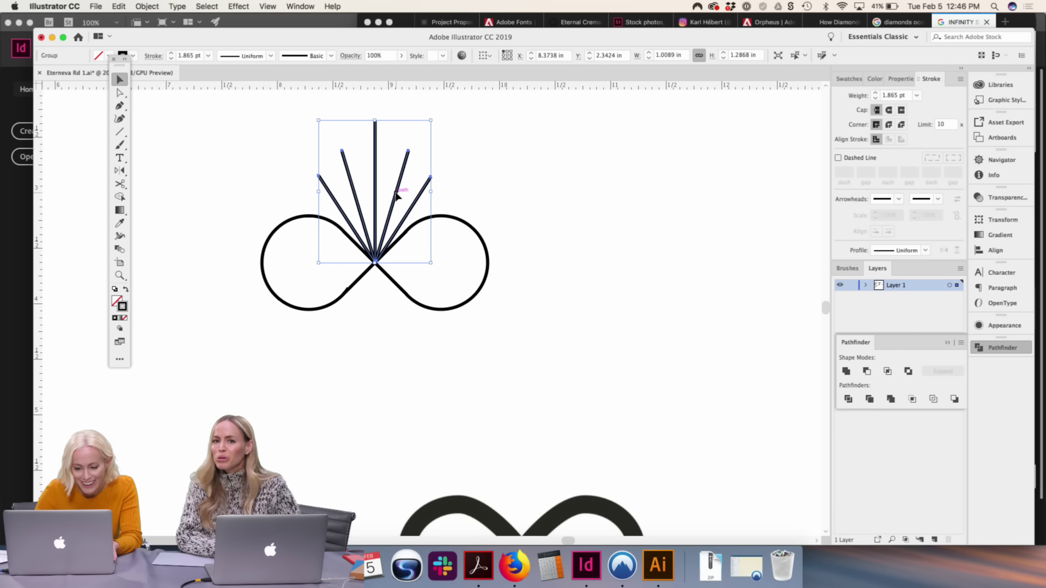
Reflect a copy of the rays across the horizontal axis and move it down until its rays converge on the infinity crossing
drag(435, 115, 284, 375)
key(shift+Down)
key(shift+Down)
key(shift+Down)
key(shift+Down)
key(shift+Down)
key(shift+Down)
key(shift+Down)
key(shift+Down)
key(shift+Down)
key(shift+Down)
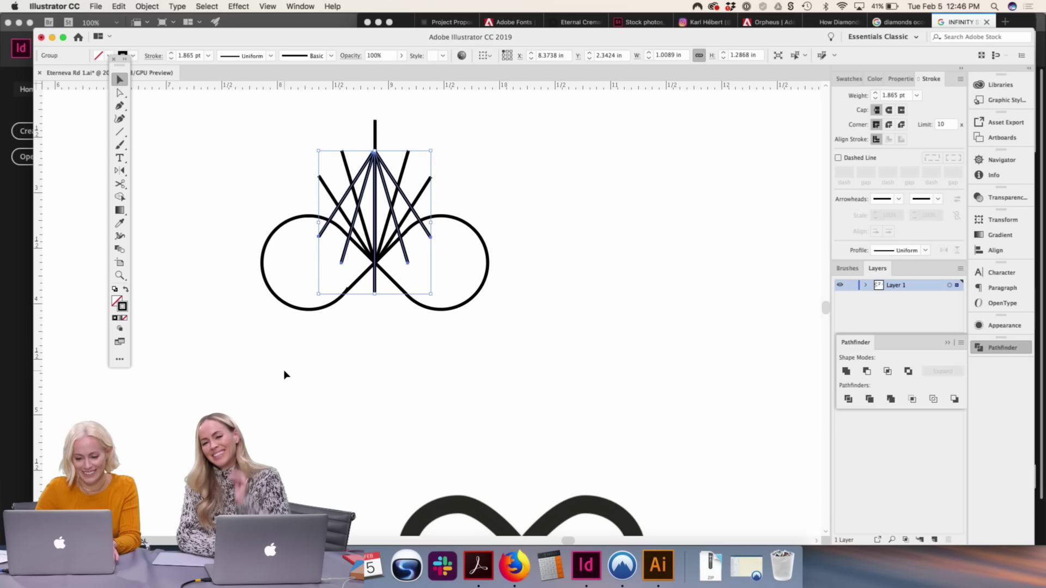
key(Down)
key(Down)
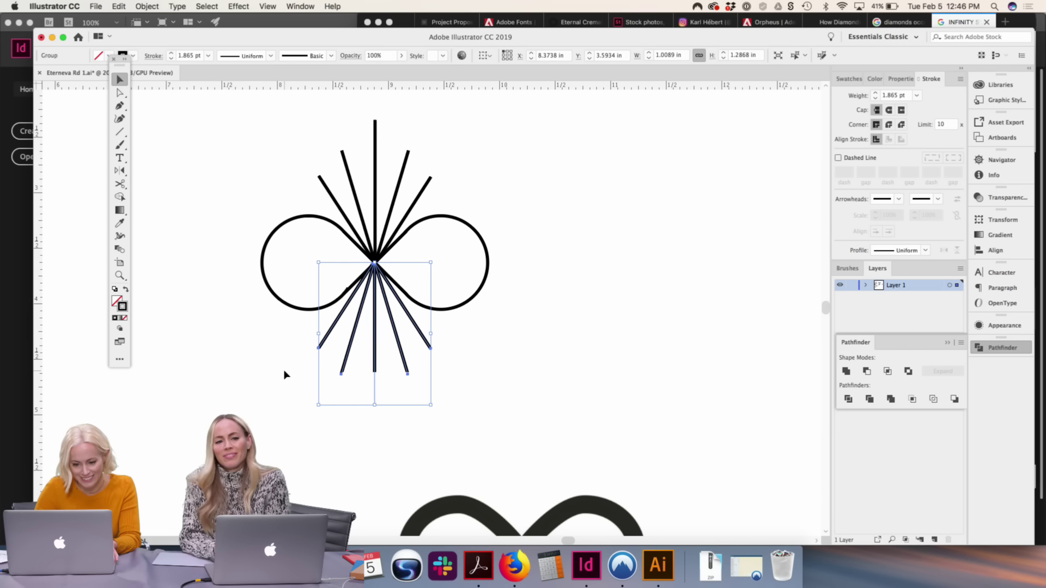
click(526, 355)
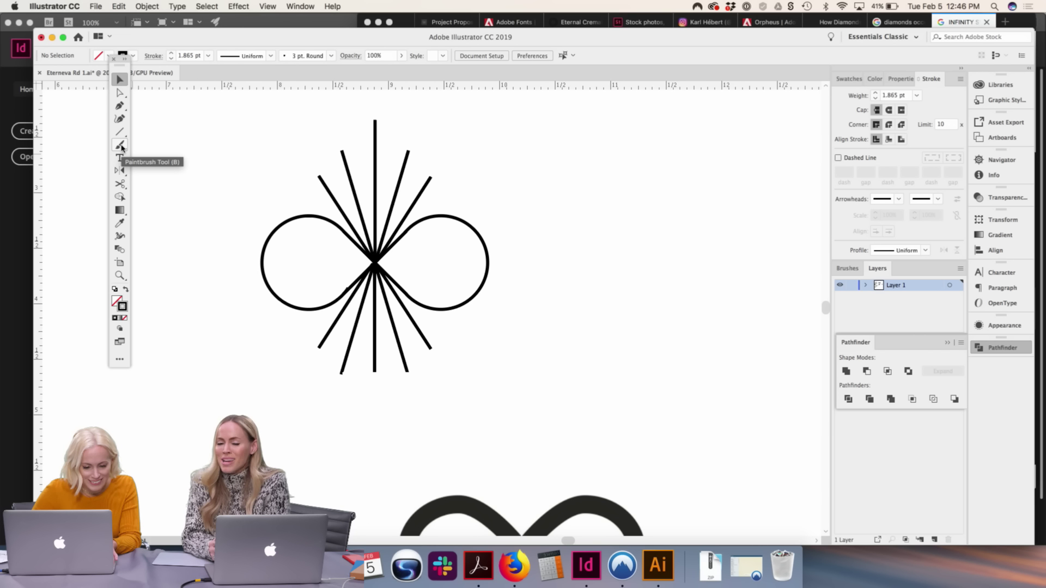
click(120, 197)
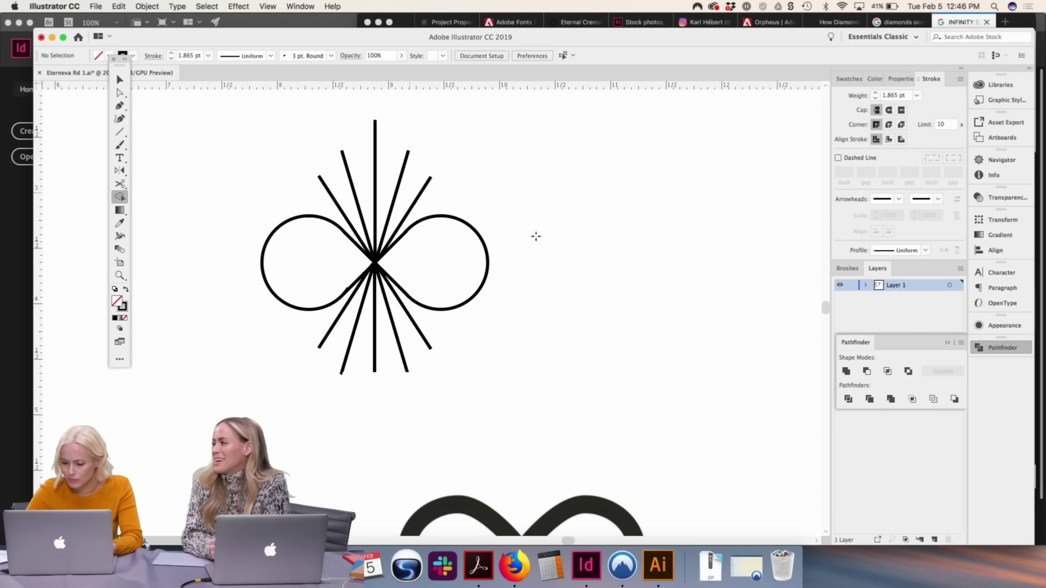
click(302, 7)
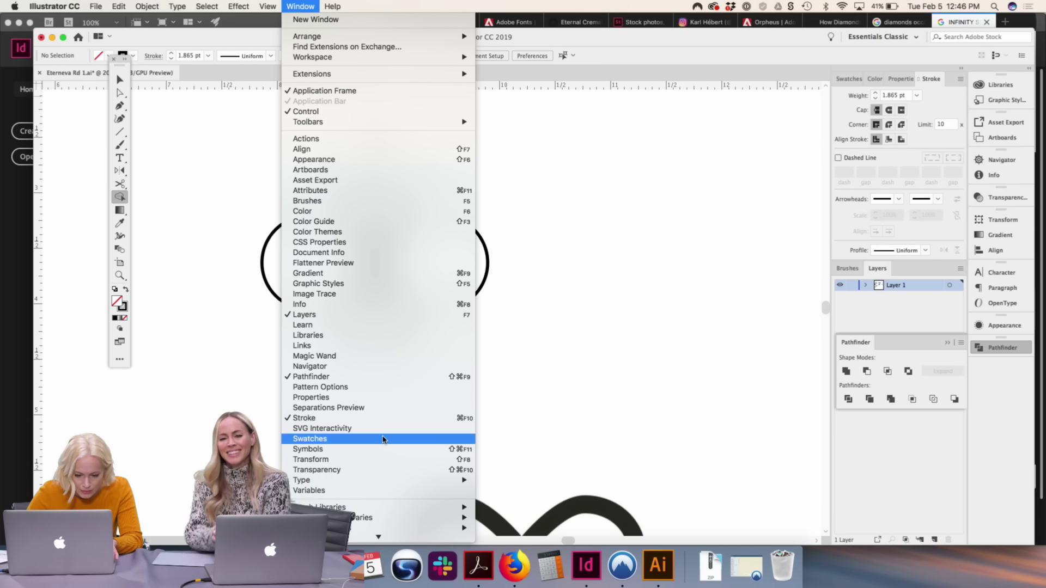
click(222, 299)
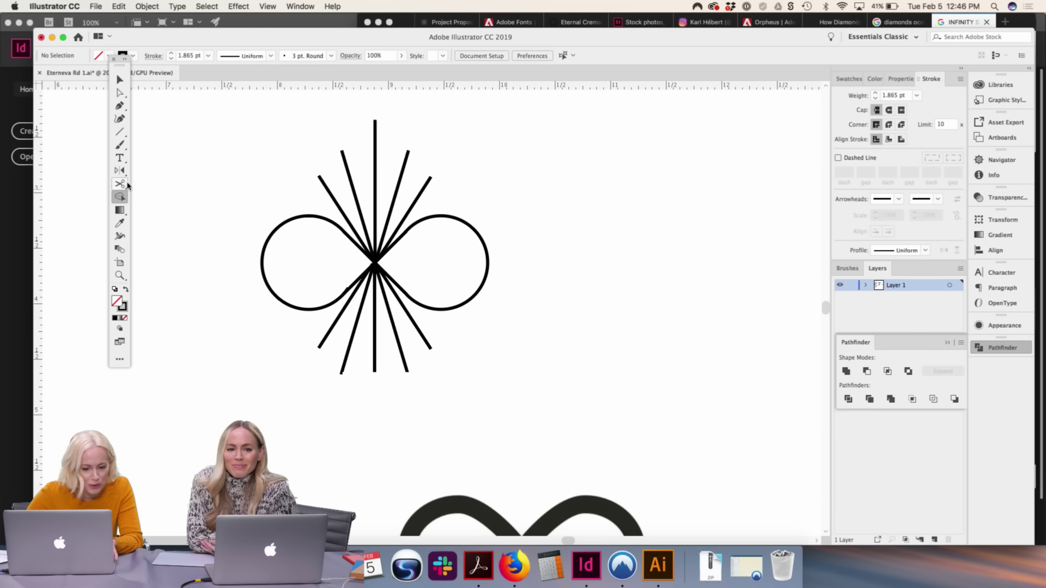
Draw a circle about 0.69 in across, centered on the infinity symbol's crossing point
click(120, 132)
click(170, 145)
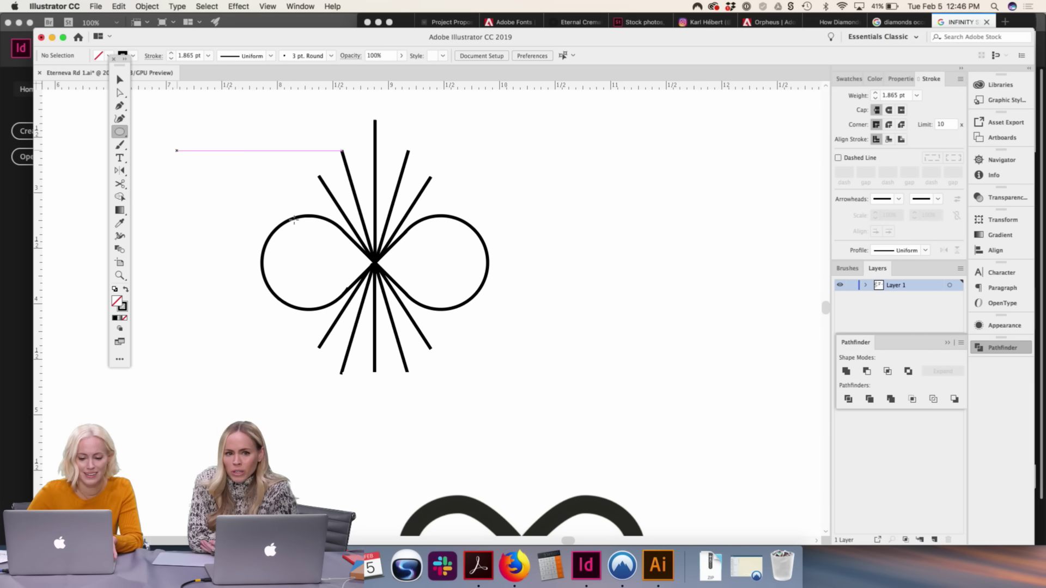
drag(374, 263, 413, 301)
key(c)
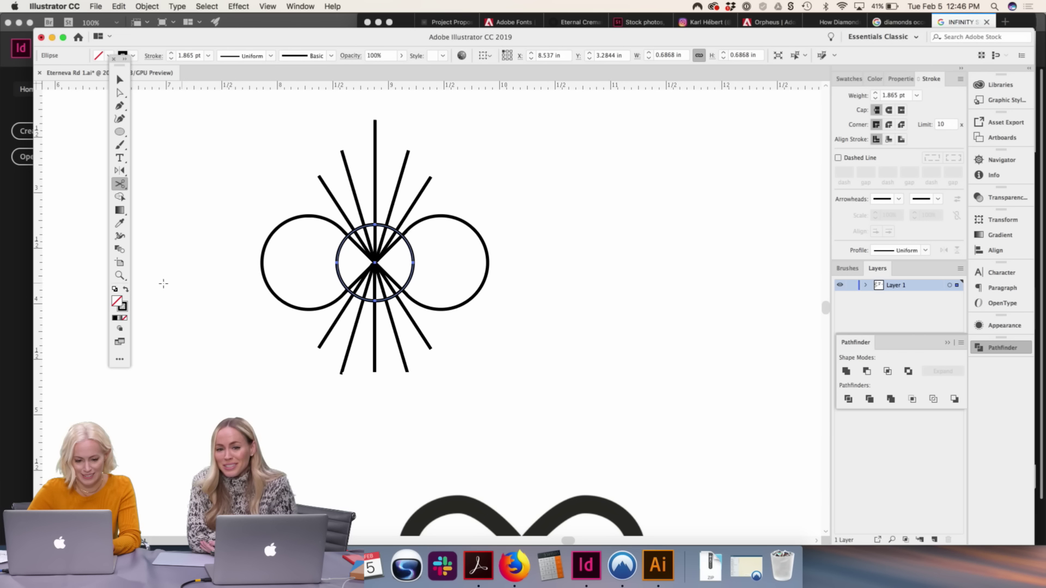
Give the center circle a white fill and no stroke so it masks the converging rays
click(126, 289)
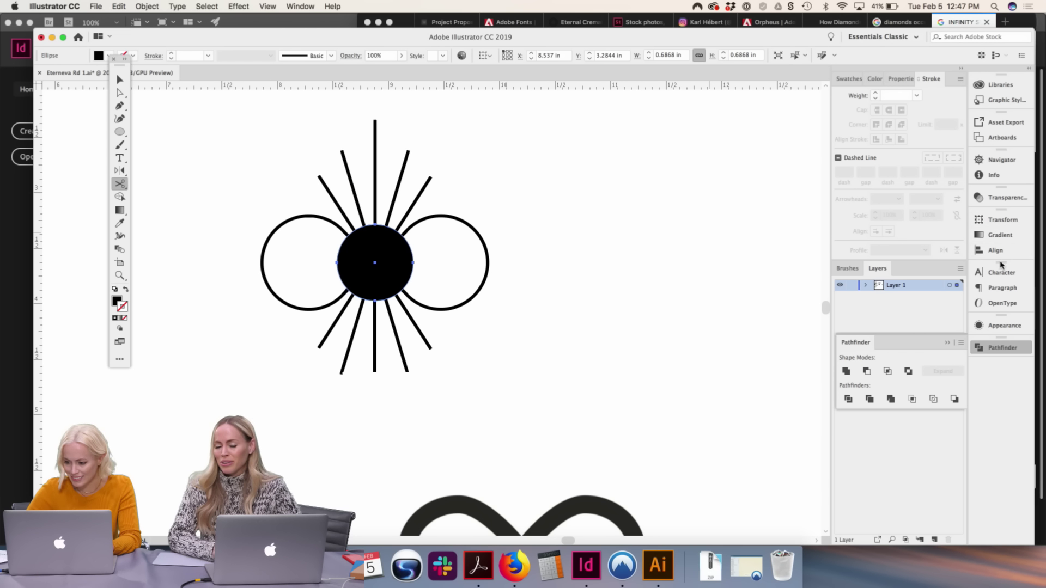
click(850, 78)
click(853, 113)
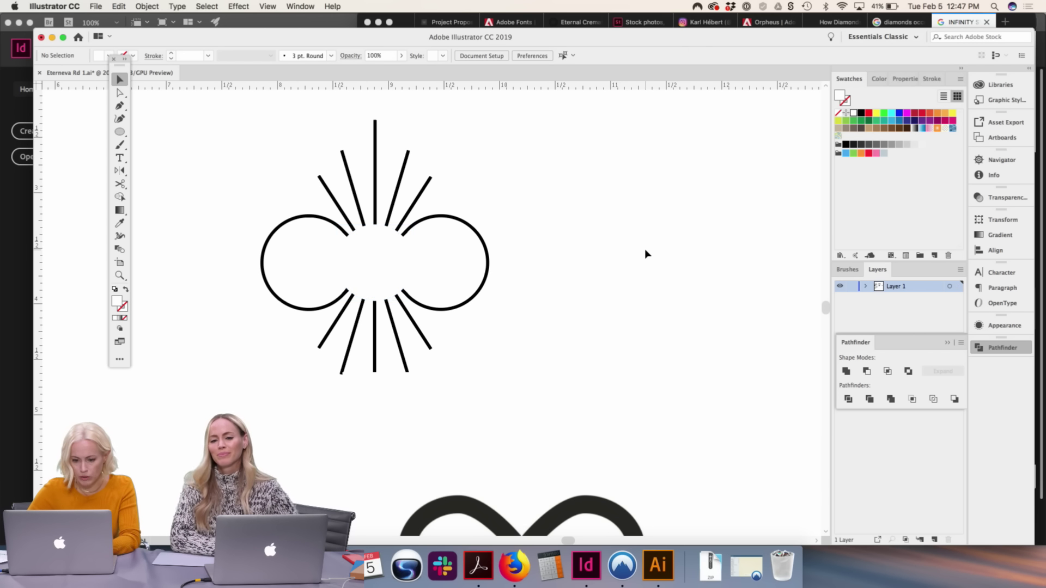
key(v)
key(super+shift+a)
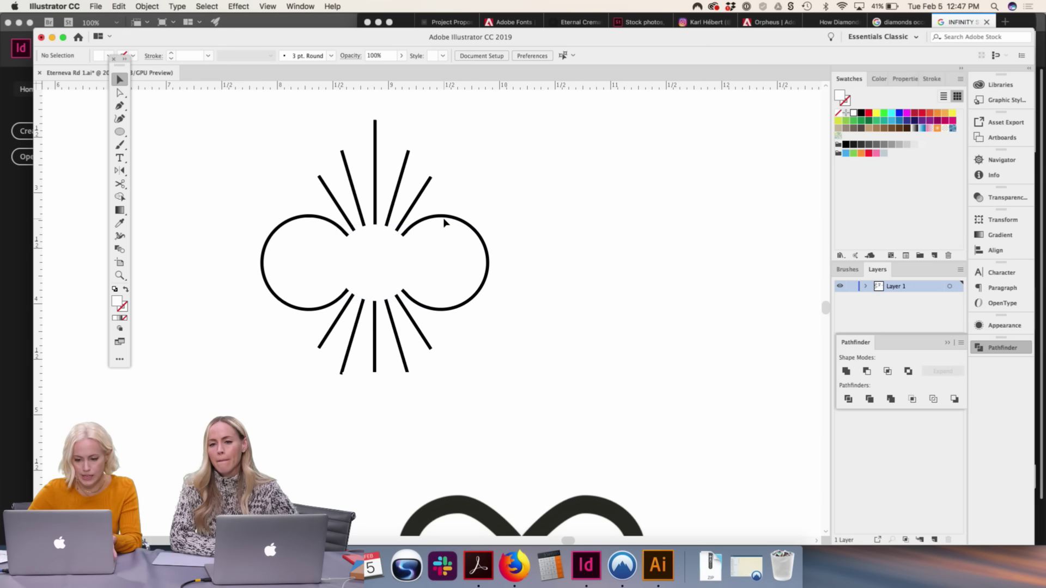
Bring the infinity group in front of the white center circle so its crossing lines show
click(447, 217)
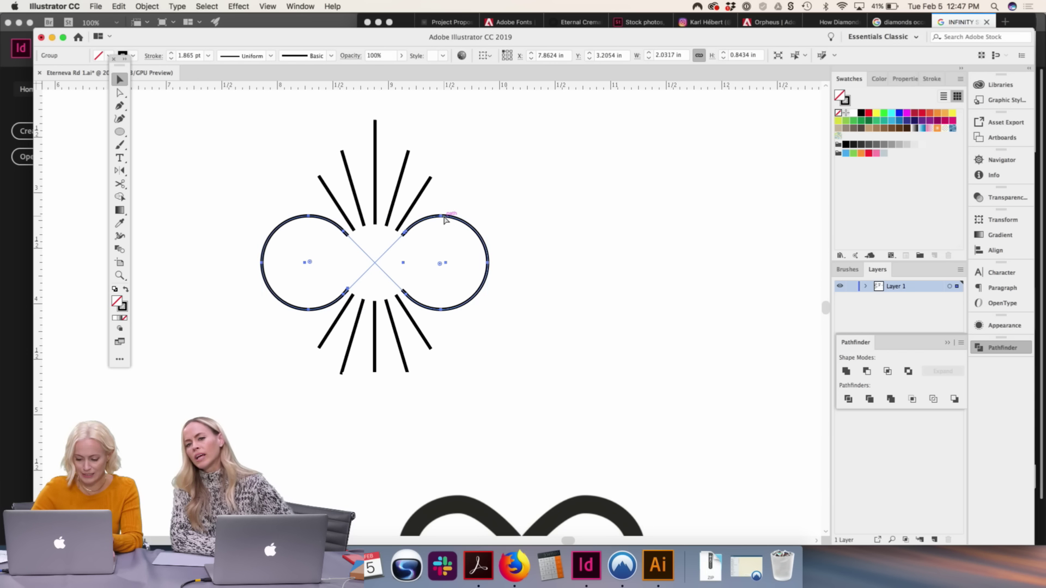
key(super+shift+bracketright)
key(super+shift+a)
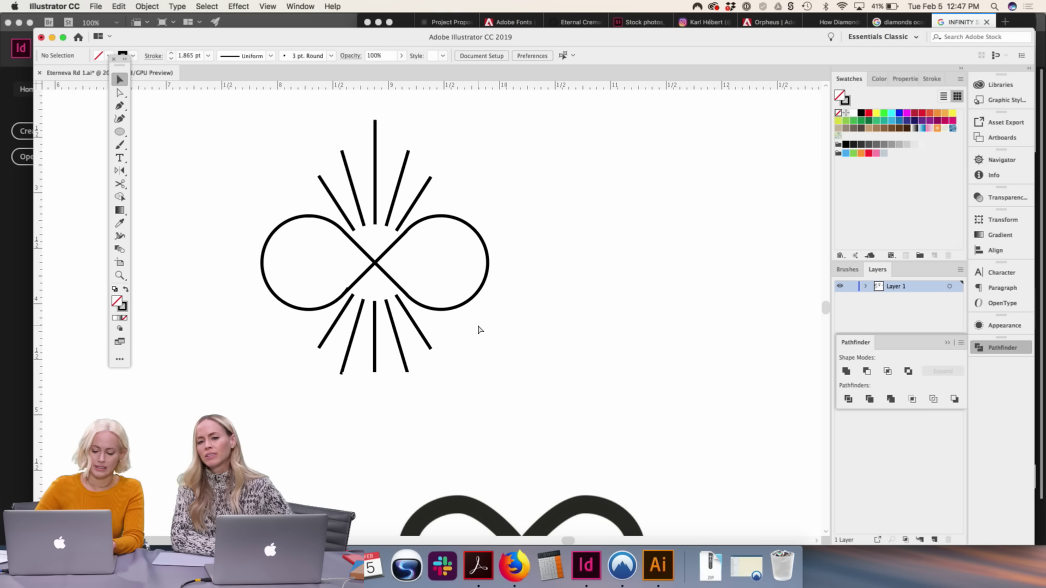
Examine the infinity icon up close, checking the white masking circle and the ray groups above and below the crossing
key(super+minus)
key(super+minus)
key(super+equal)
key(super+equal)
key(super+equal)
key(super+equal)
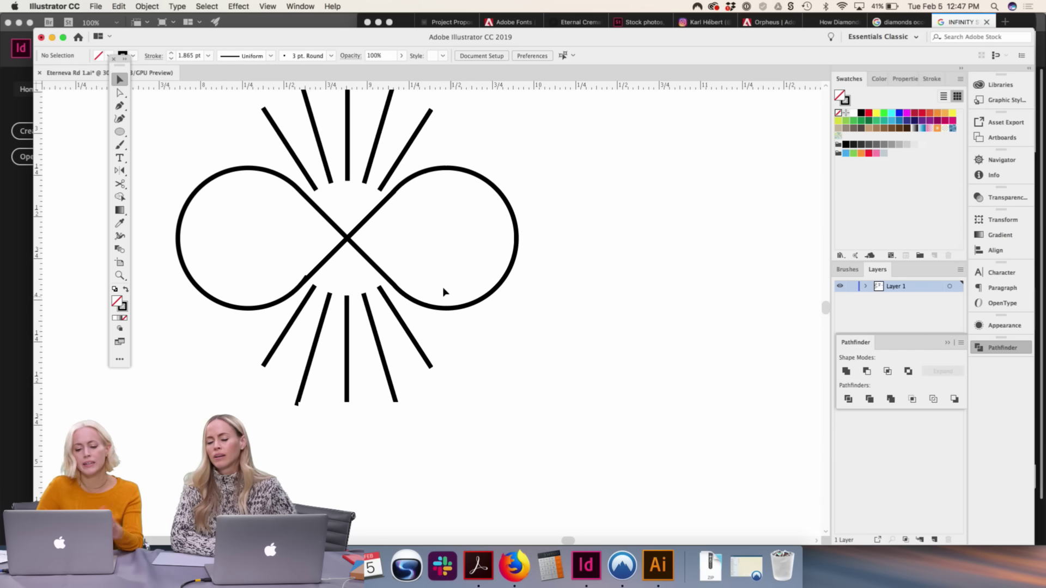
click(351, 200)
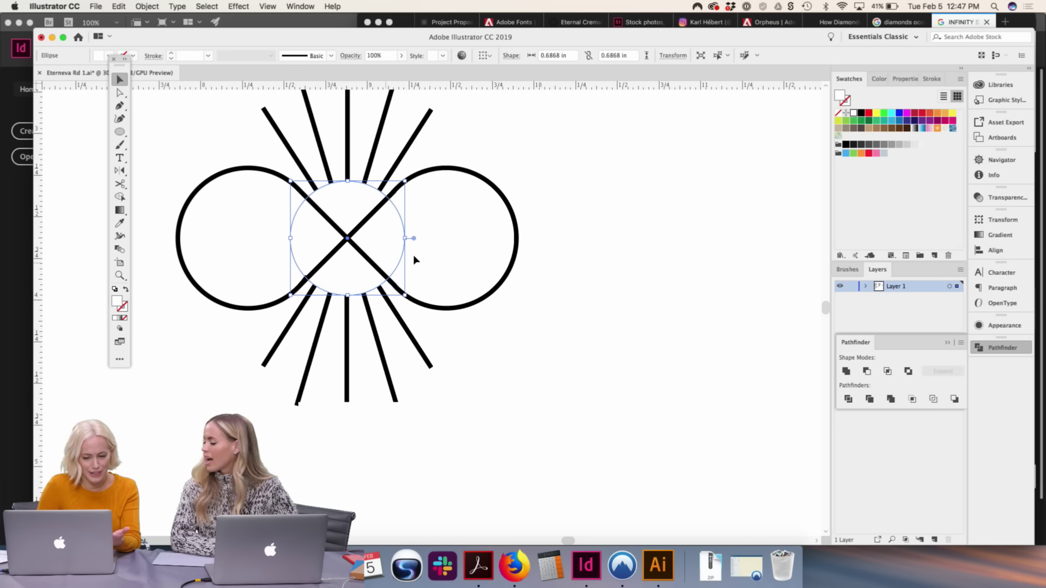
click(445, 154)
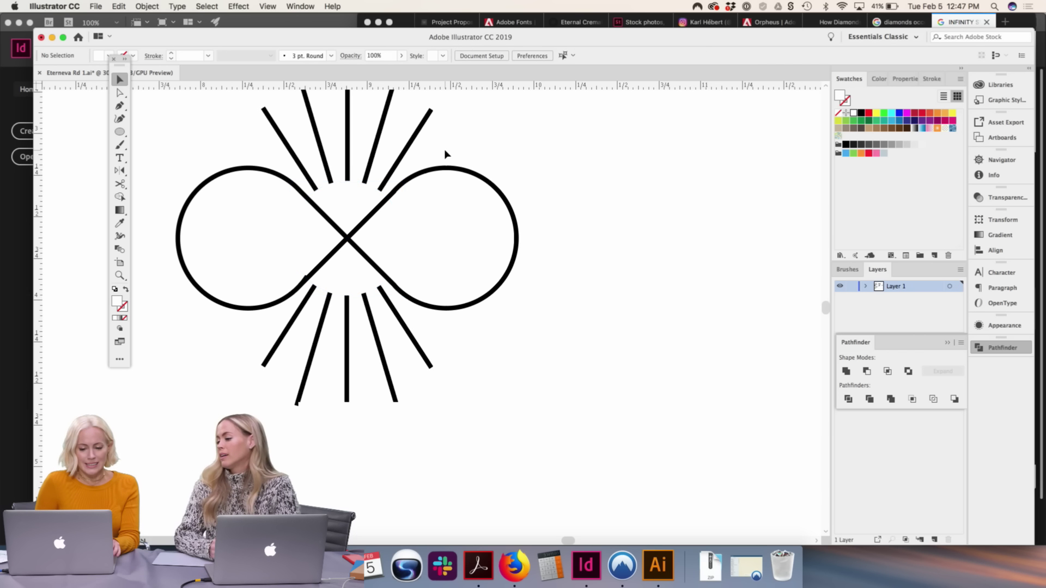
click(409, 148)
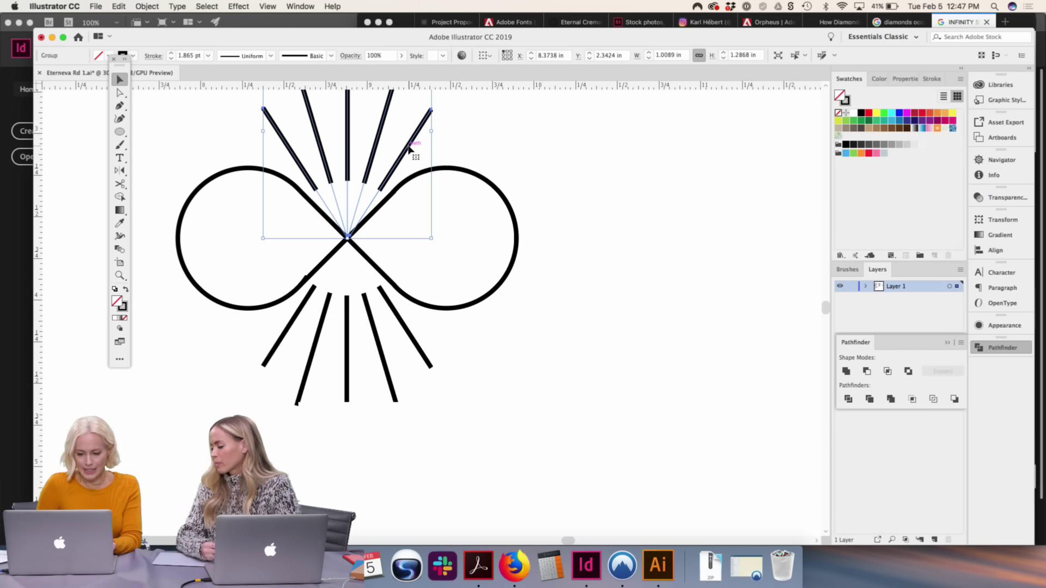
shift+click(423, 353)
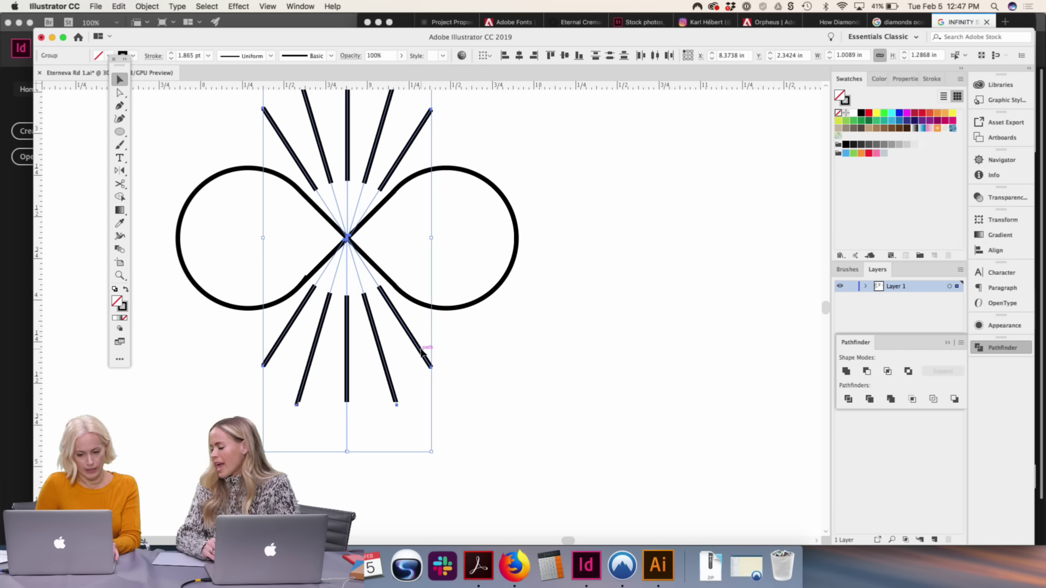
click(511, 356)
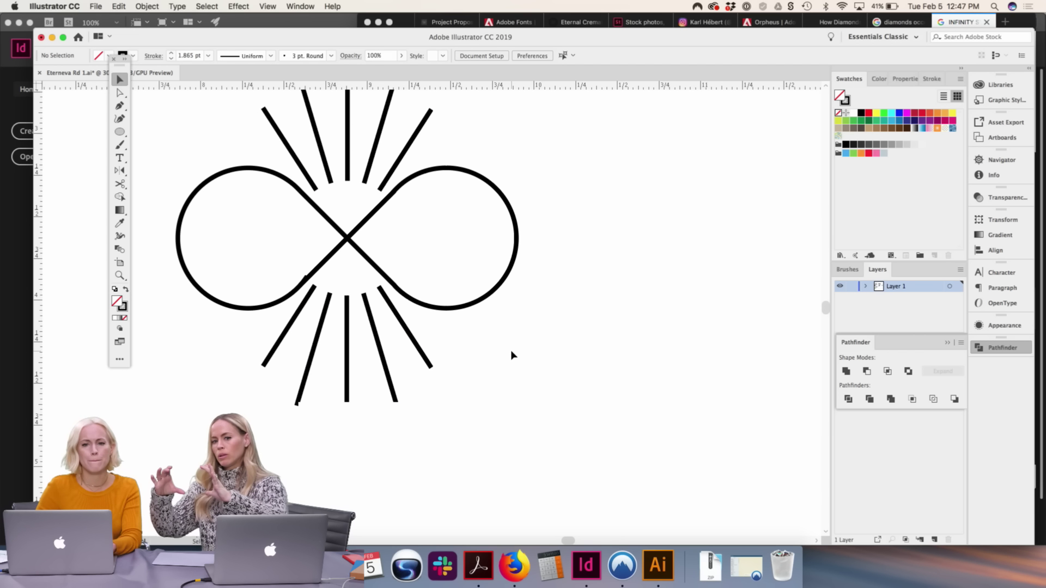
click(414, 137)
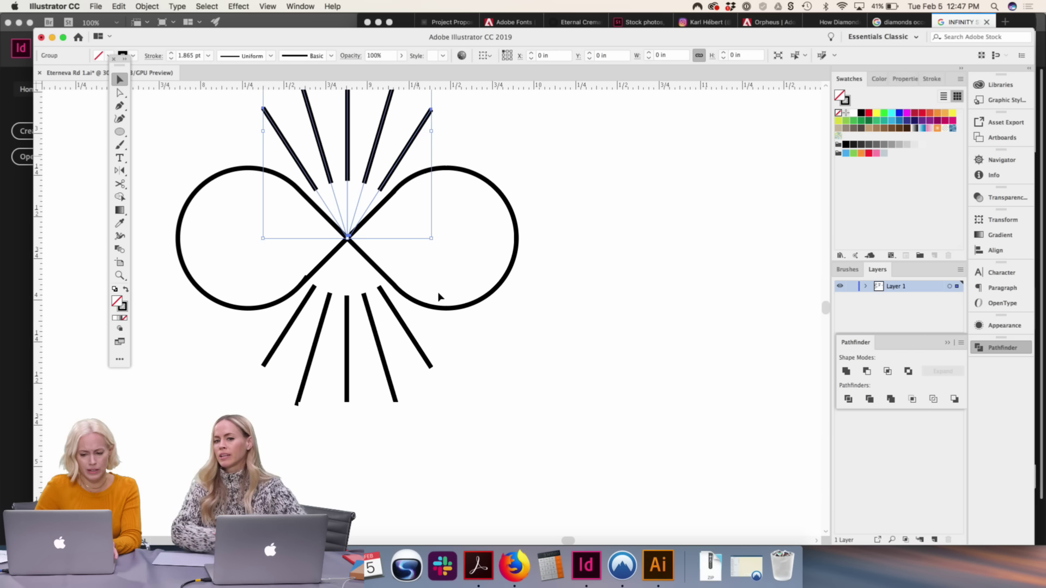
click(508, 347)
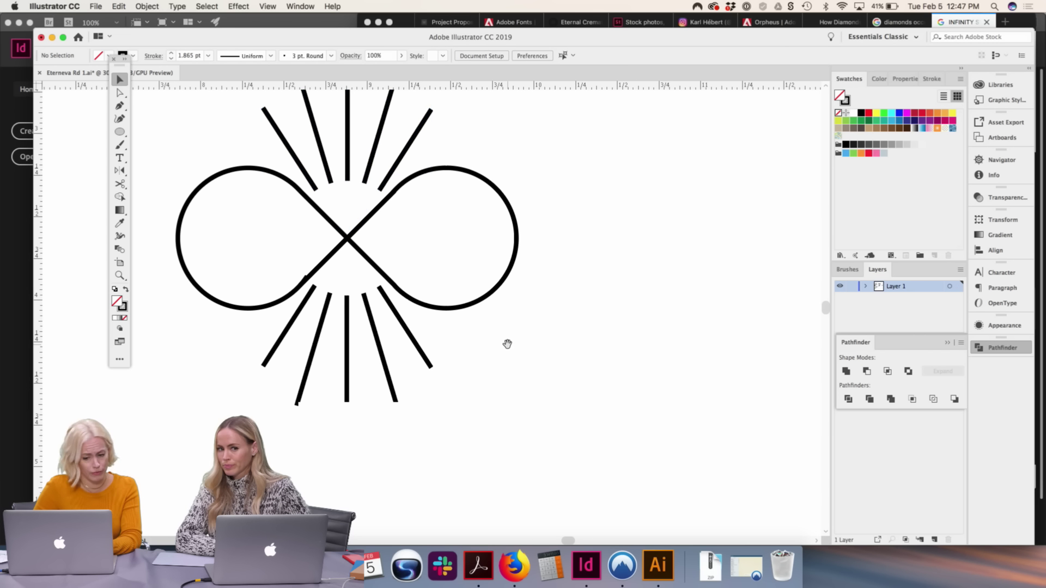
Look over the diamond and infinity icons and the Eterneva wordmark and arch logo concepts on the other artboards
scroll(553, 393, down, 3)
scroll(553, 394, down, 8)
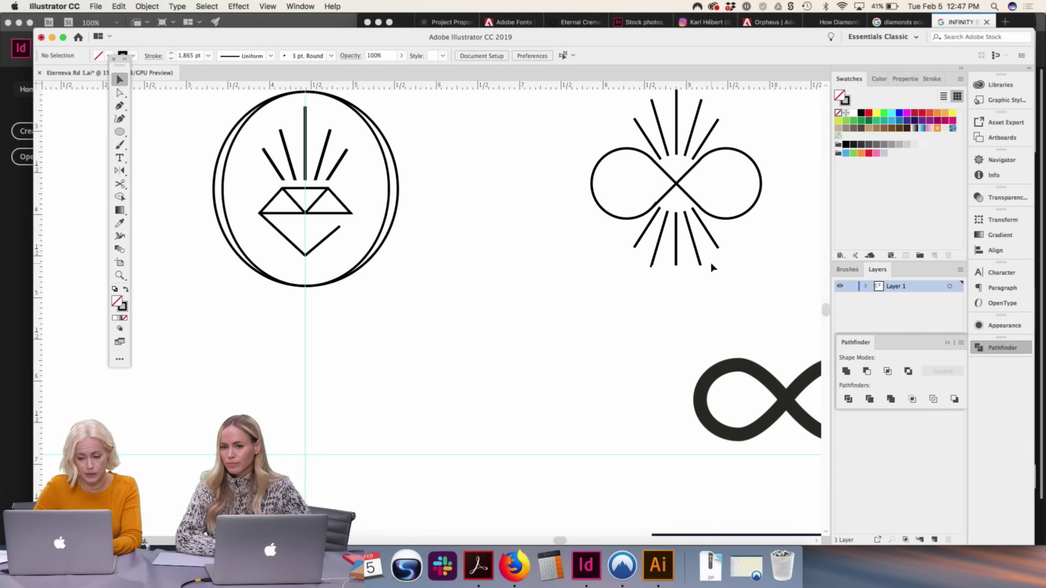
scroll(369, 385, left, 10)
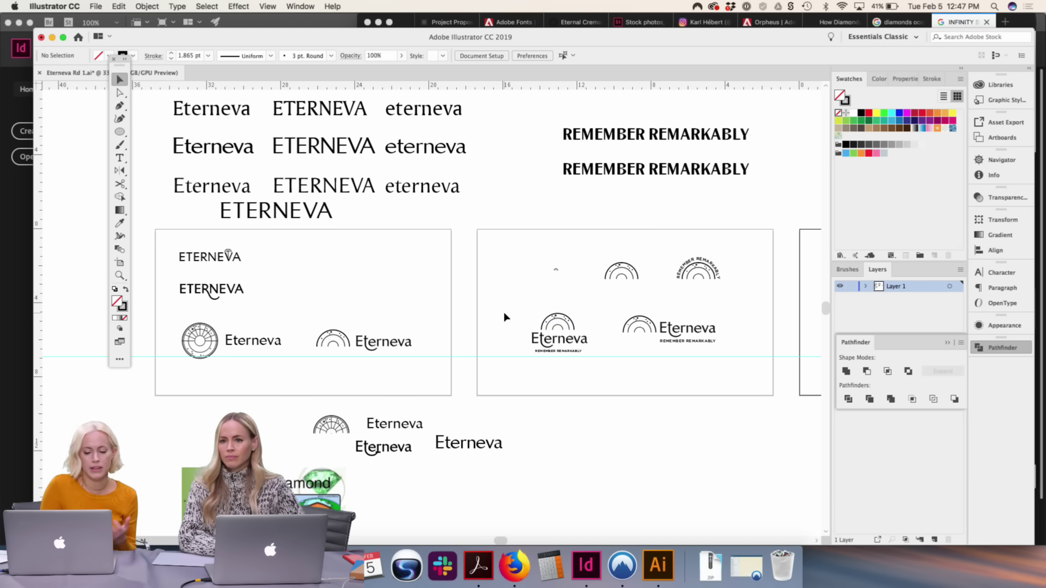
scroll(504, 316, left, 3)
scroll(503, 317, right, 4)
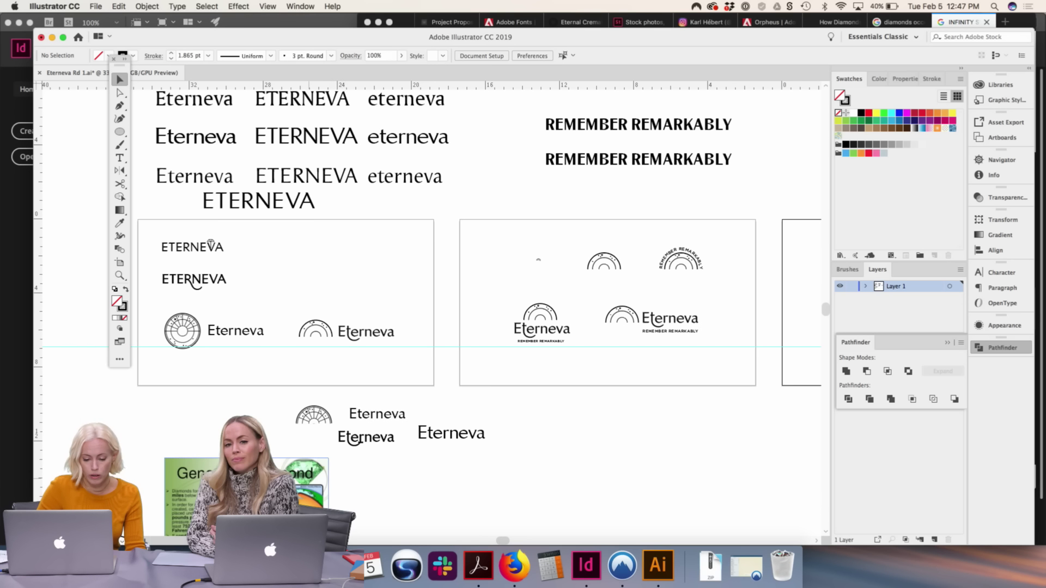
Switch to Finder and go from the Eterneva Discovery folder up to the R-Z client folder
key(super+Tab)
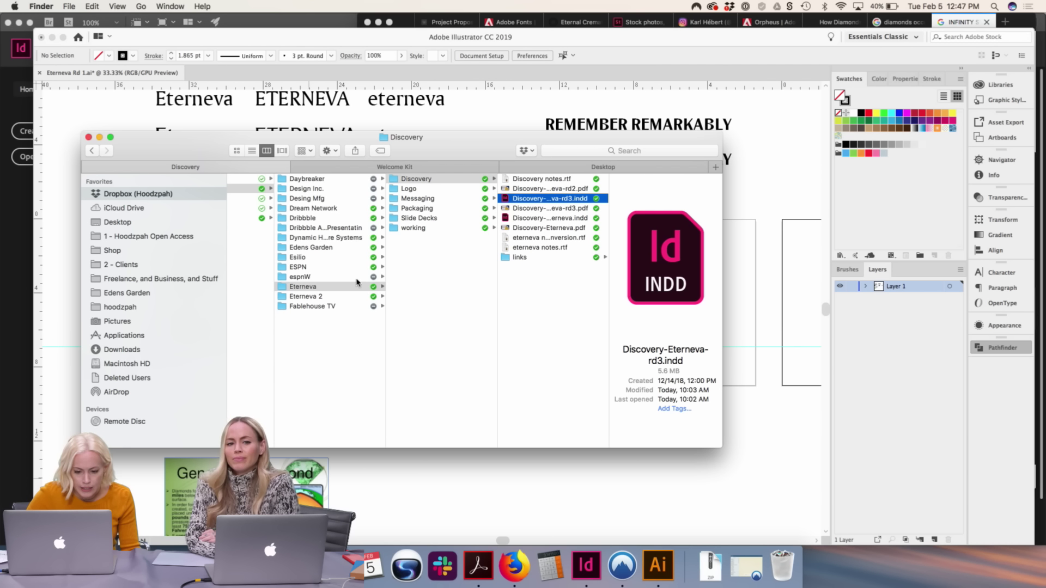
key(Left)
key(Left)
key(Left)
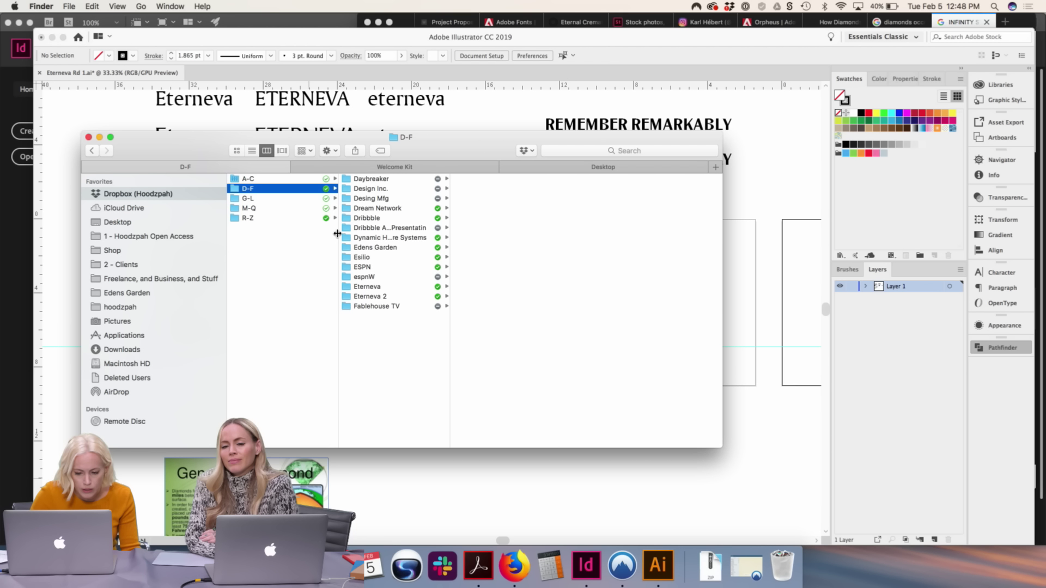
key(Down)
key(Down)
key(Down)
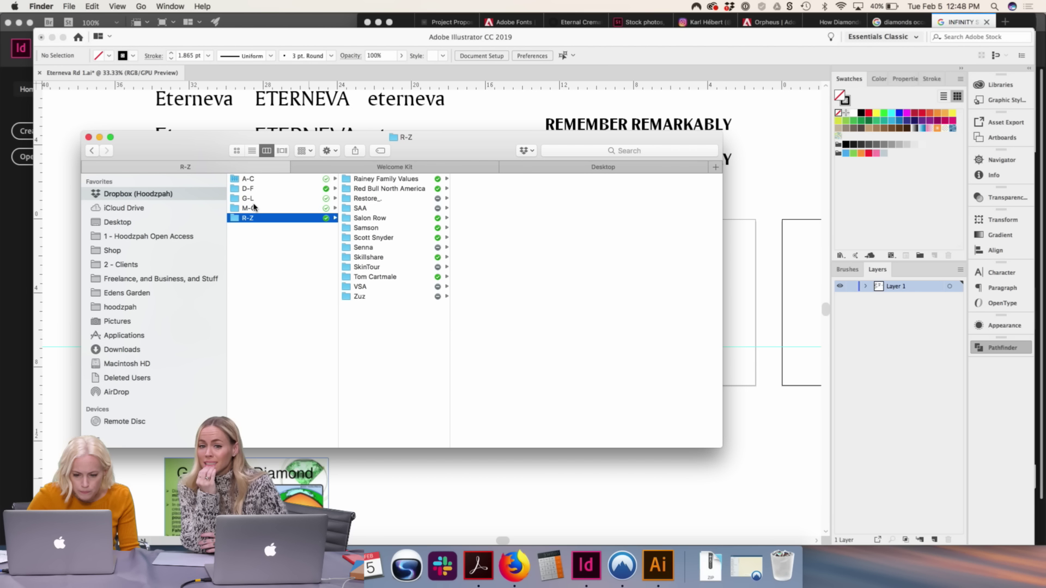
Open the Road Trip USA project folder inside the Red Bull North America client folder
click(380, 277)
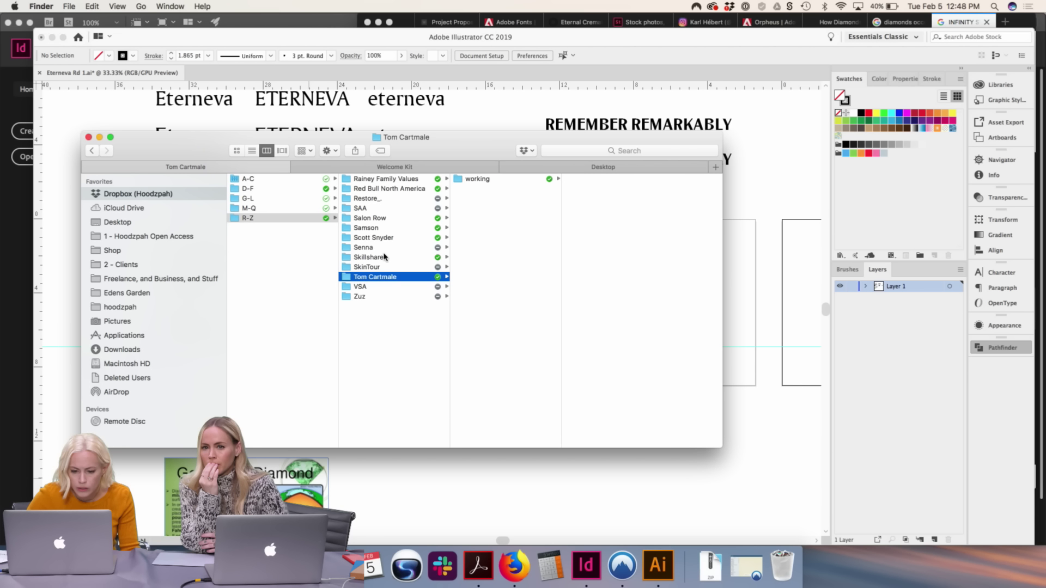
click(396, 189)
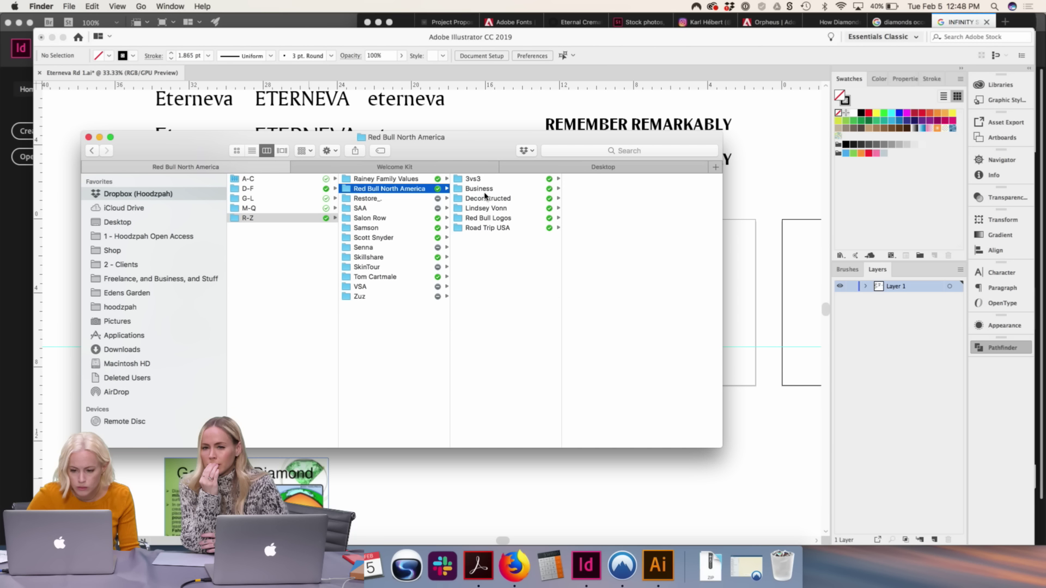
click(489, 228)
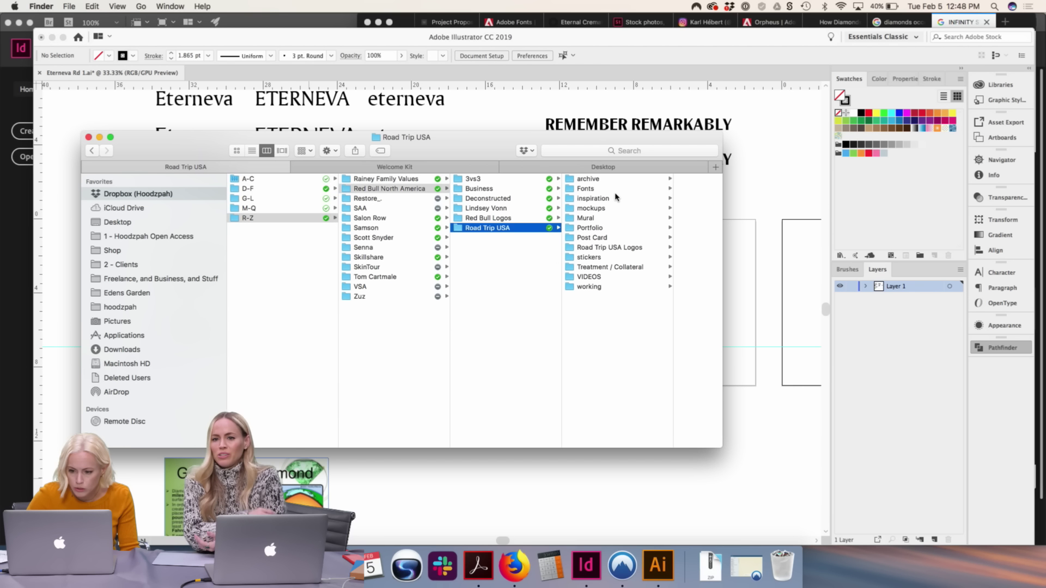
Find Redbull Roadtrip Logo Rd 1.pdf in the project's archive folder and open it in Acrobat
click(600, 247)
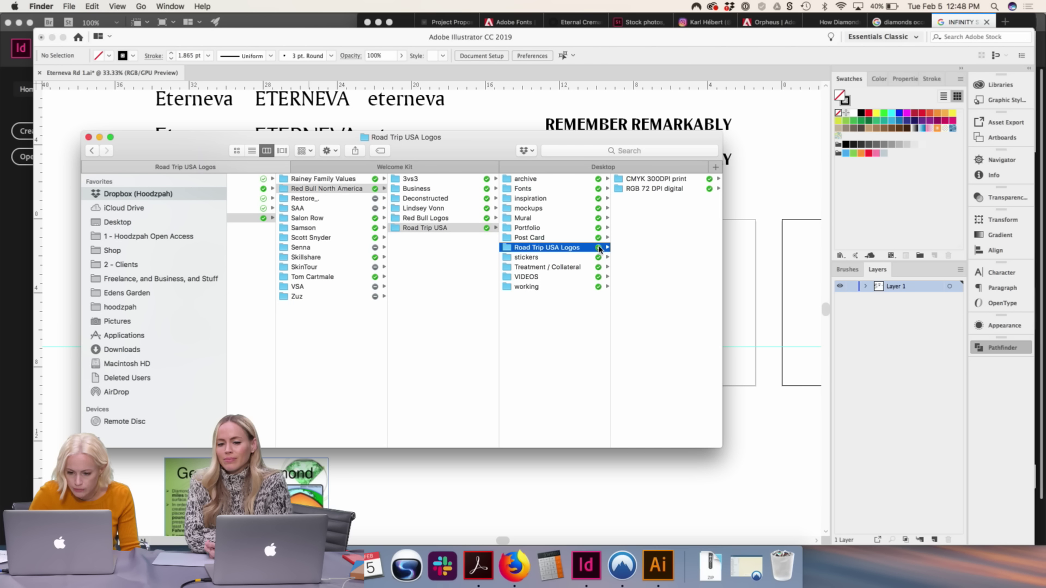
key(Up)
key(Up)
key(Up)
key(Up)
key(Up)
key(Up)
key(Up)
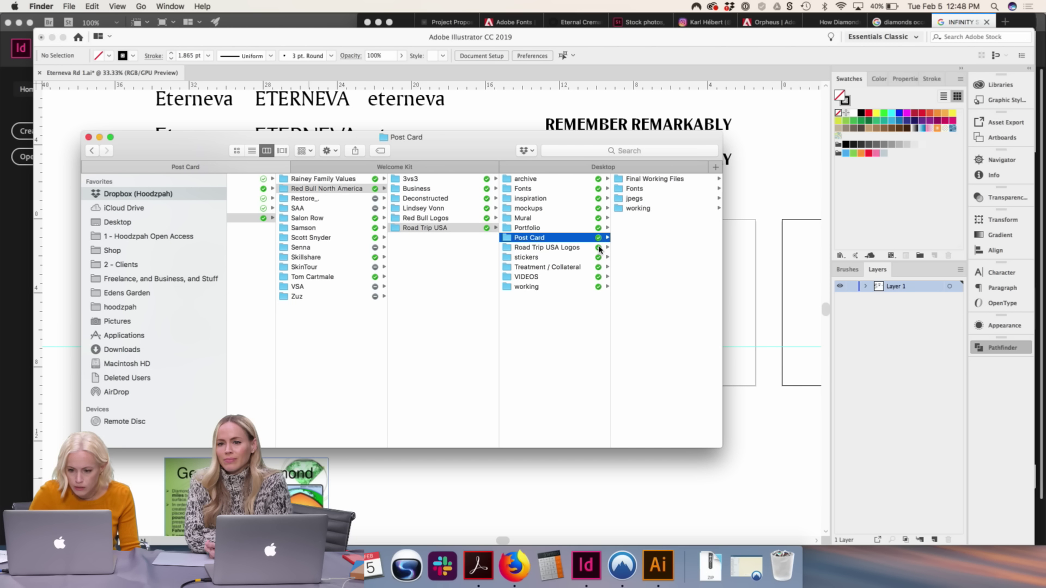
key(Right)
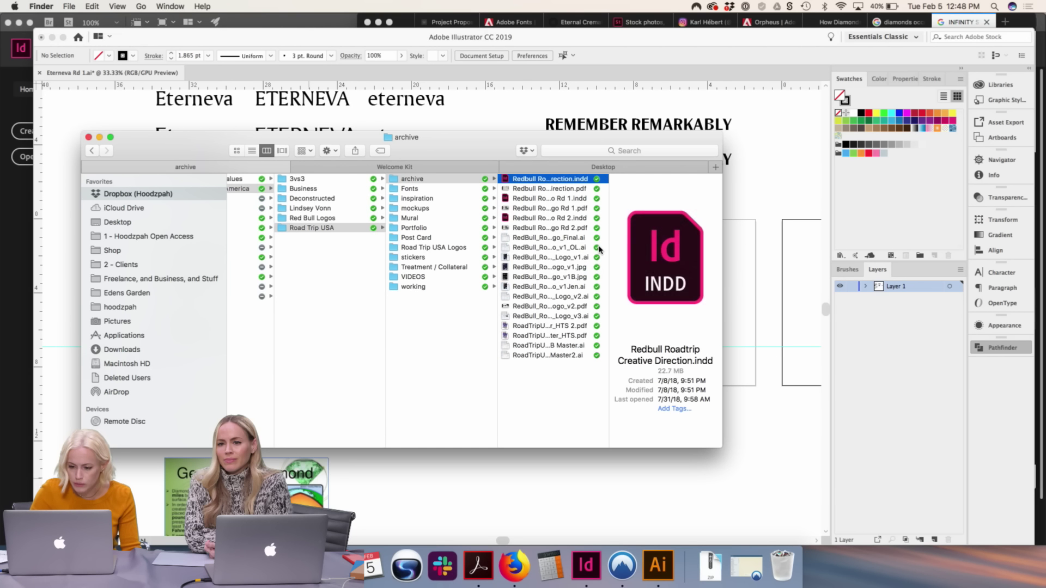
key(Down)
key(Down)
double_click(549, 208)
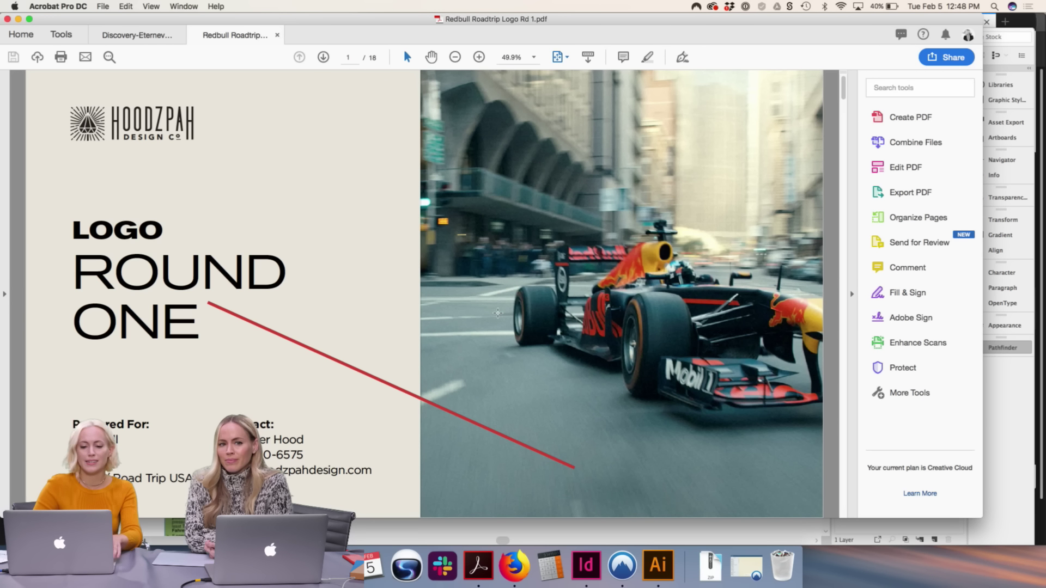
Compare the Eterneva discovery cover with the Red Bull logo deck, and review the deck's Option A dark and light main logo marks
click(139, 35)
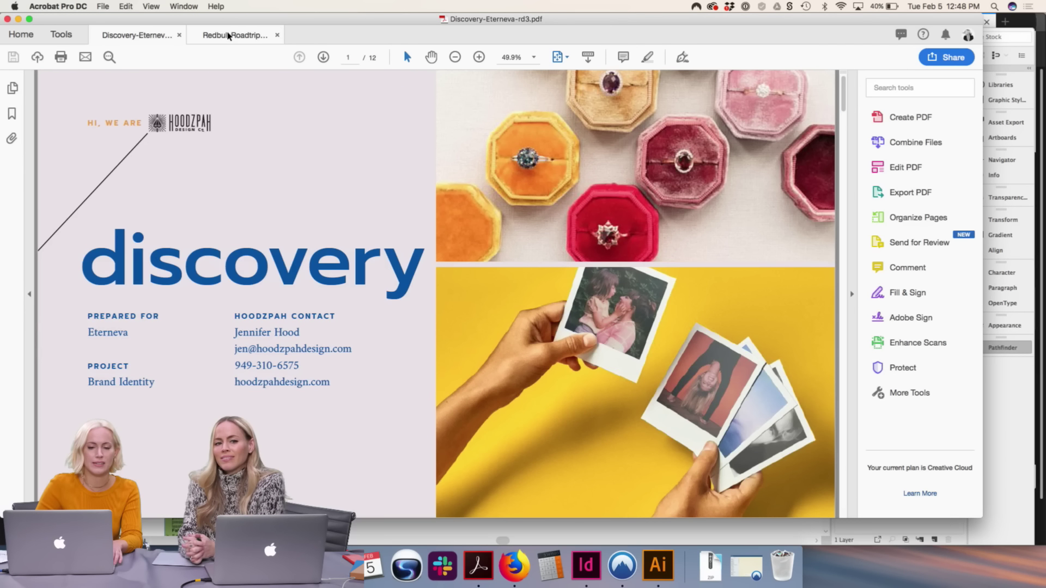
click(228, 36)
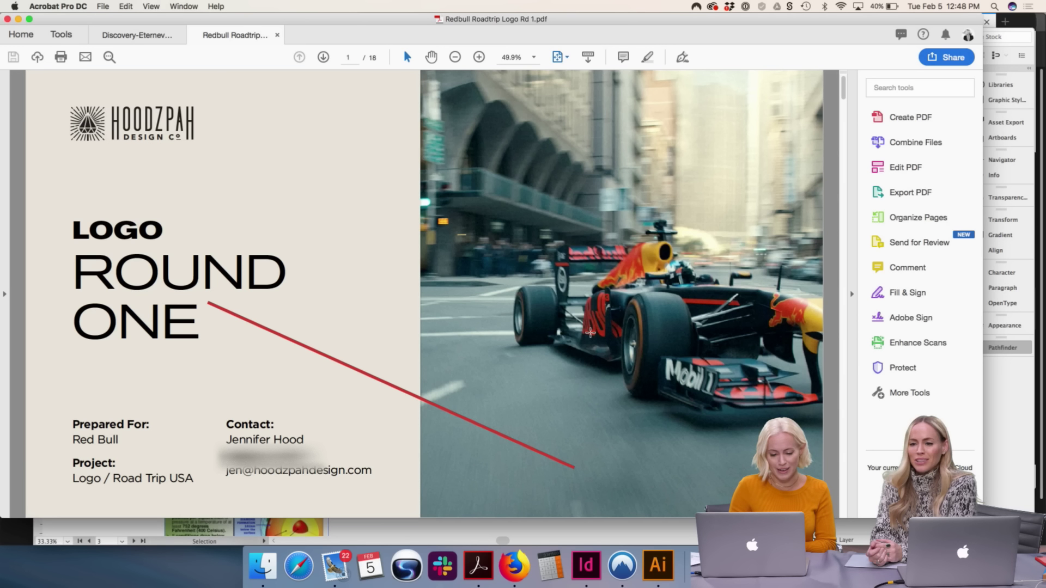
key(Right)
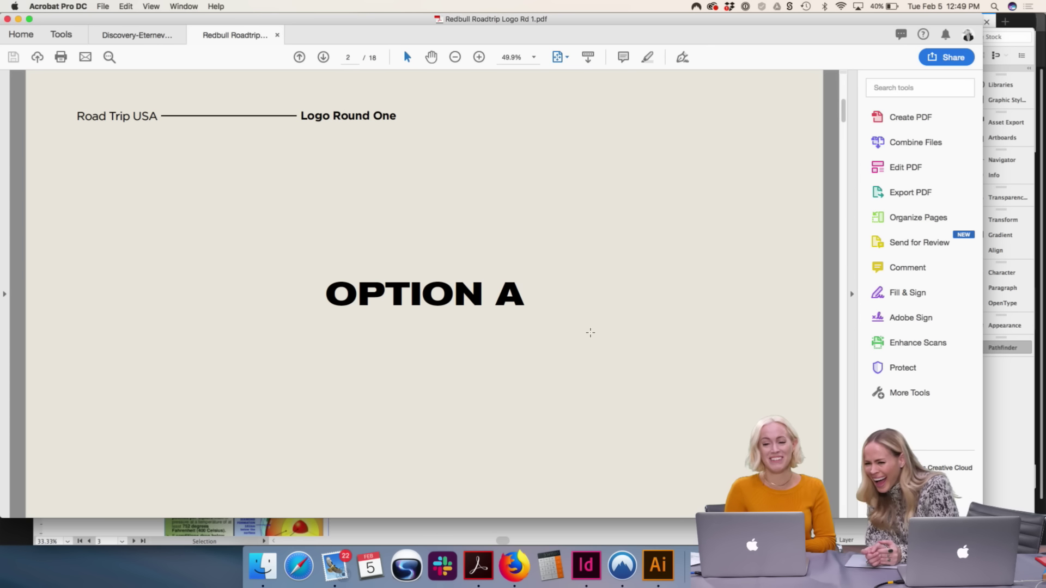
key(Right)
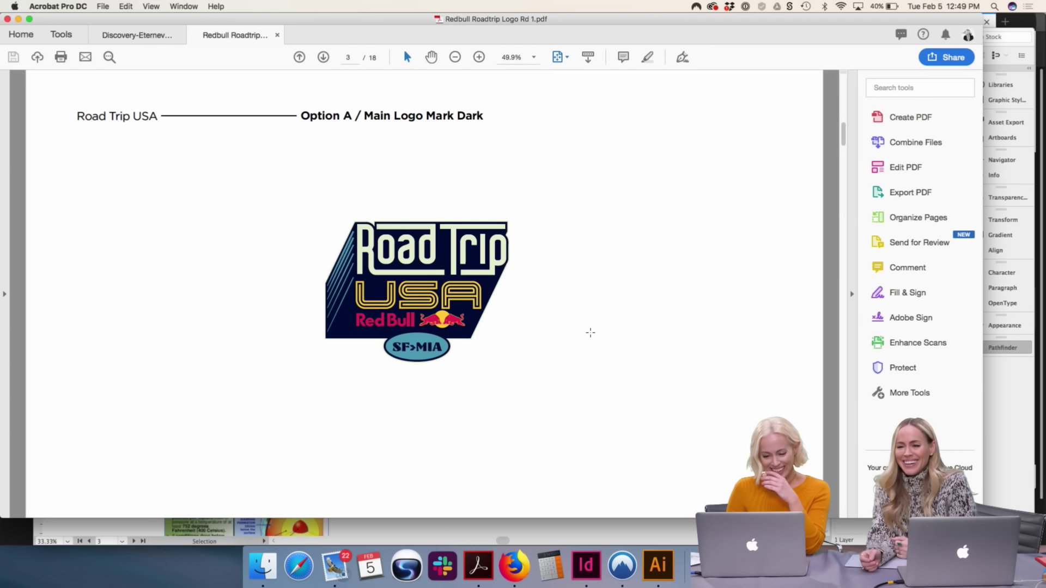
key(Left)
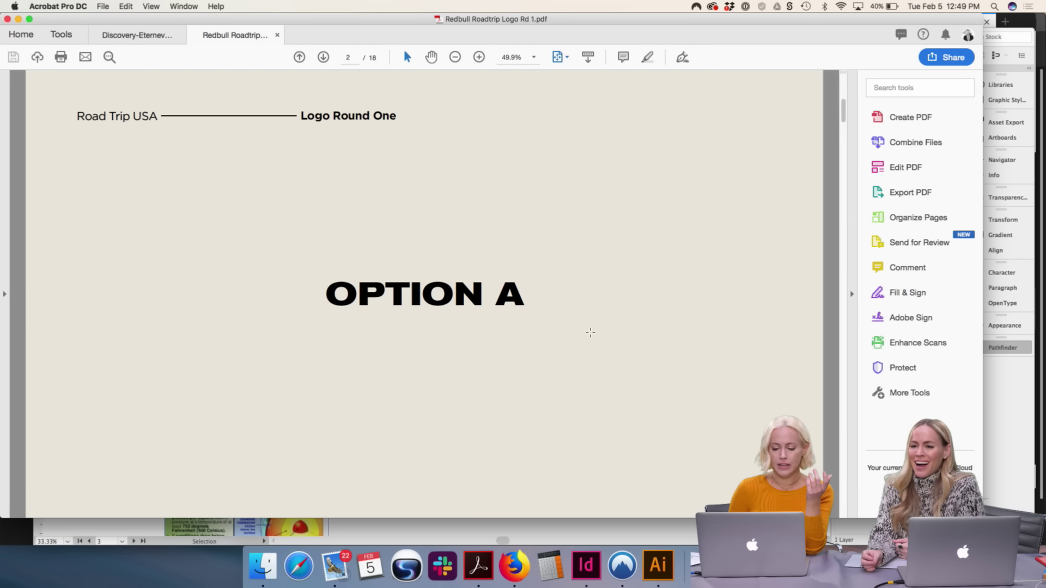
key(Right)
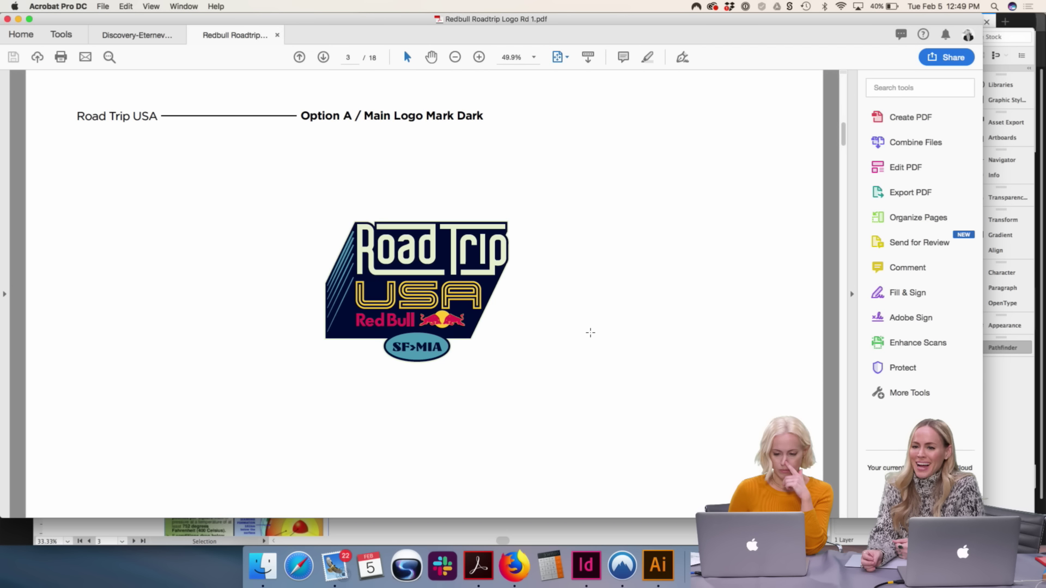
key(Right)
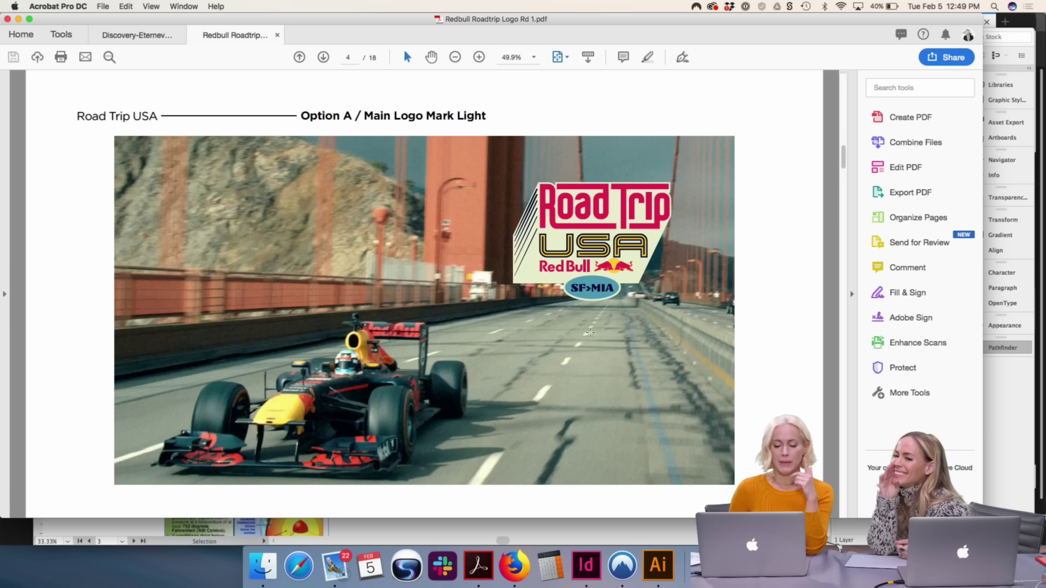
Review the Option A orientations, map and location badges, extra marks, interstitial graphics and work shirt mockup
key(Right)
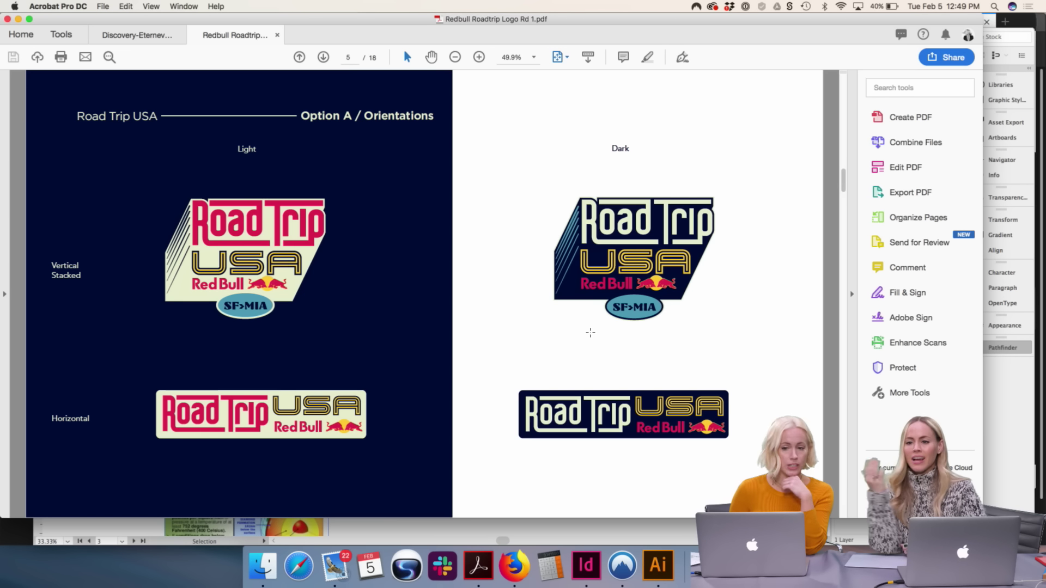
key(Right)
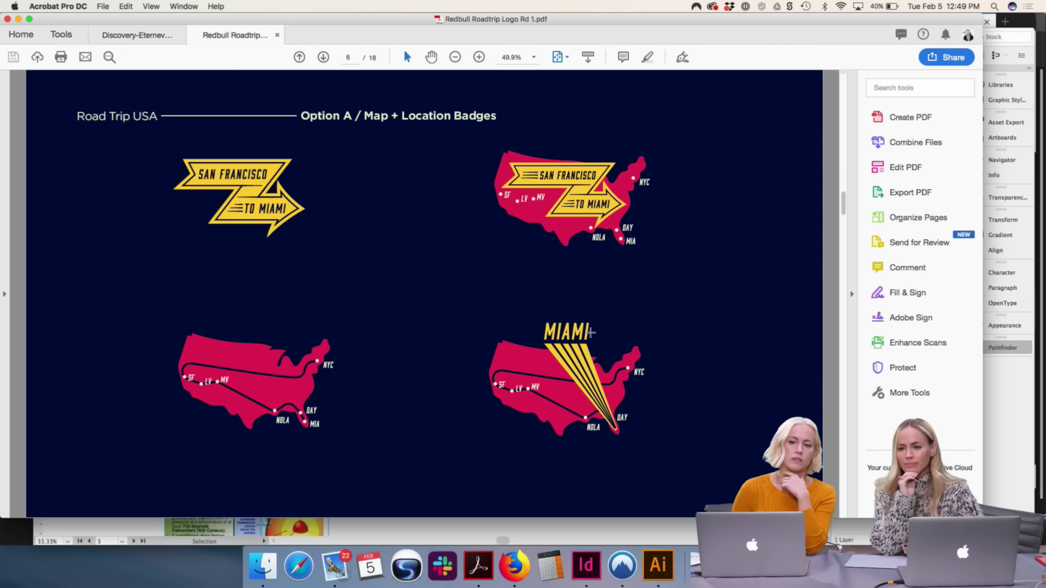
key(Right)
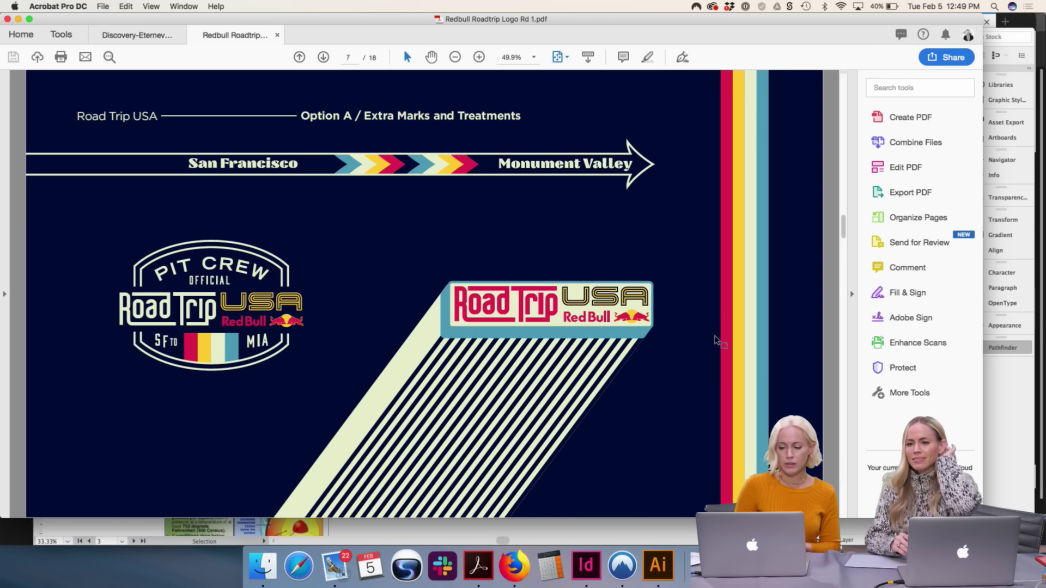
key(Right)
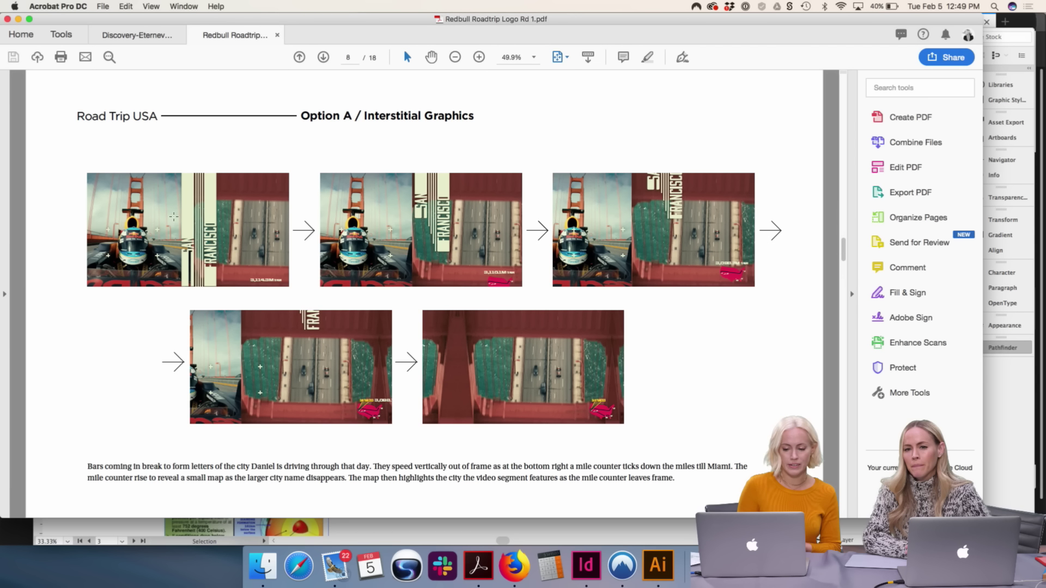
key(Right)
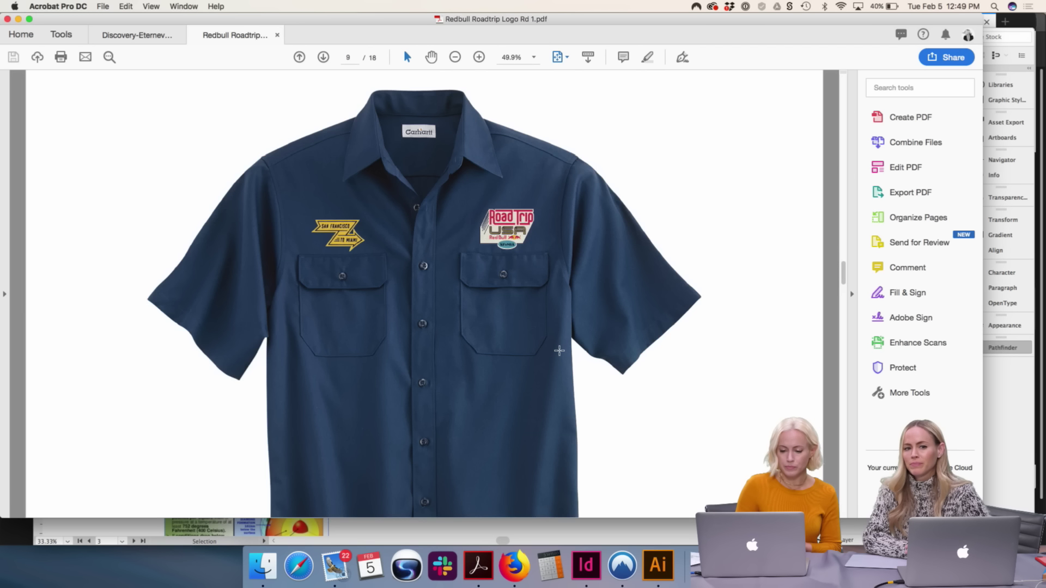
Review the Red Bull deck's Option B logo marks, orientations, map and location badges, and Miami can mockup
key(Right)
key(Right)
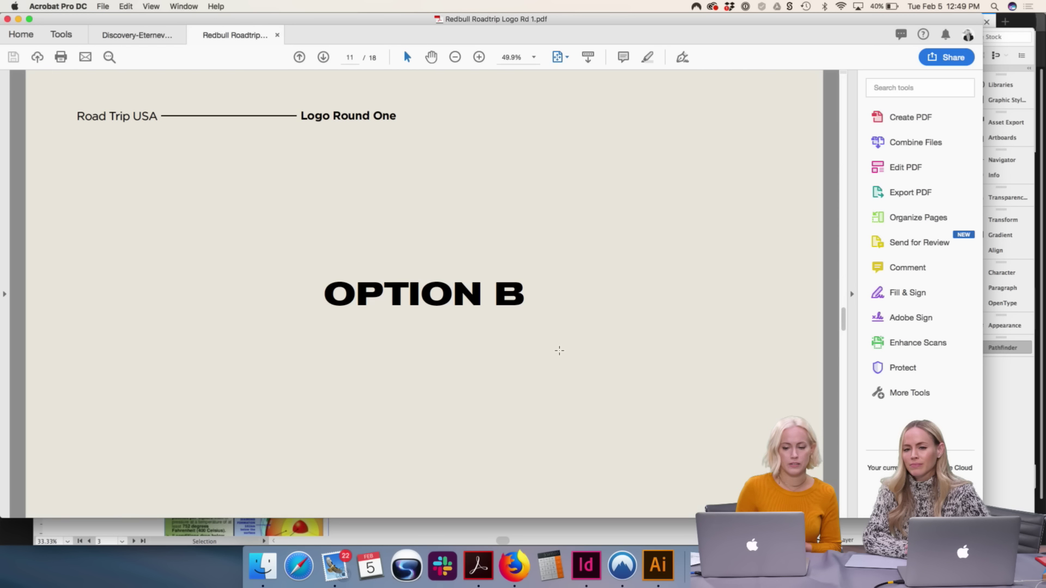
key(Right)
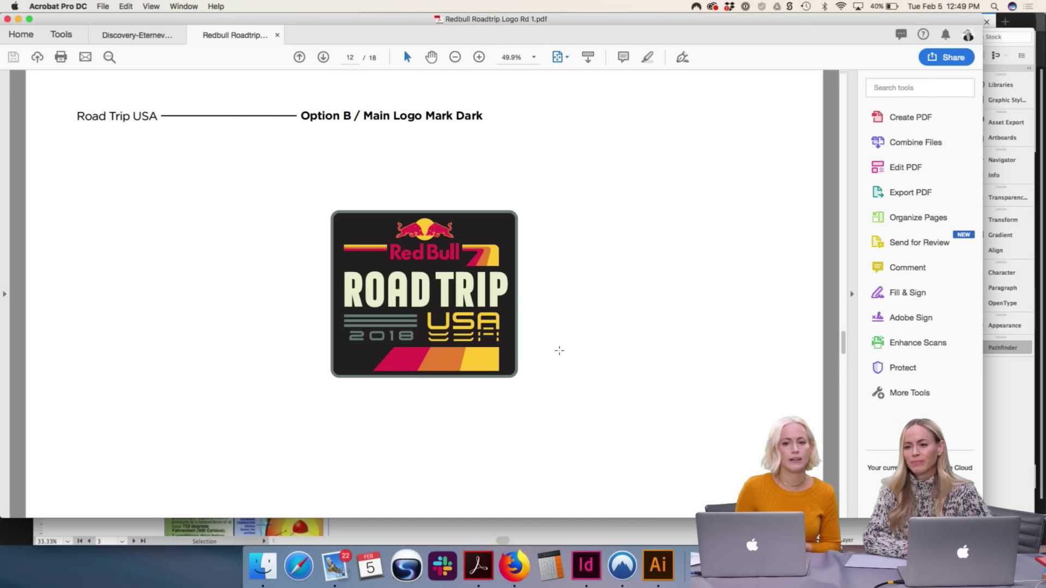
key(Right)
key(Right)
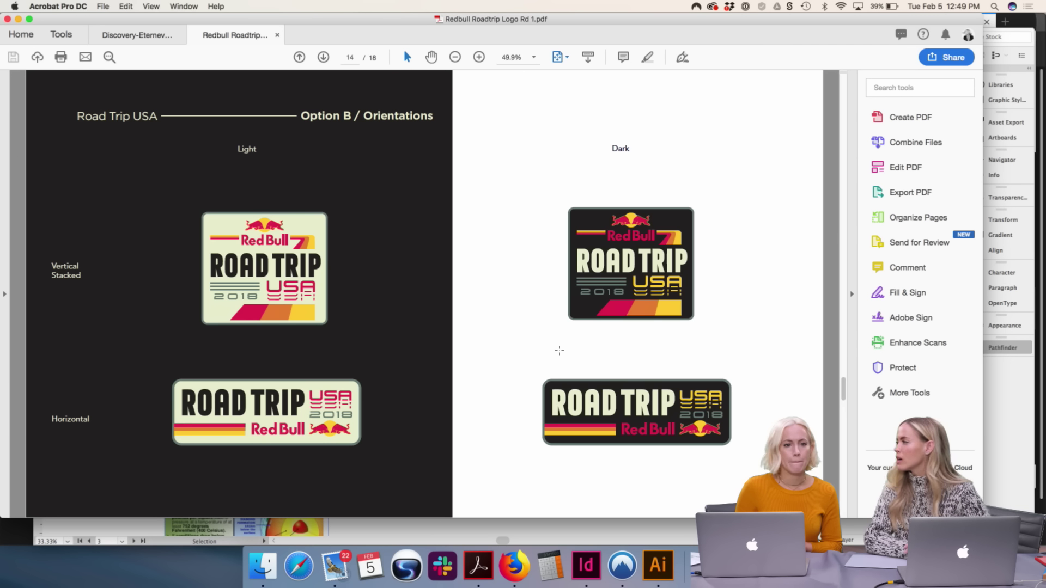
key(Right)
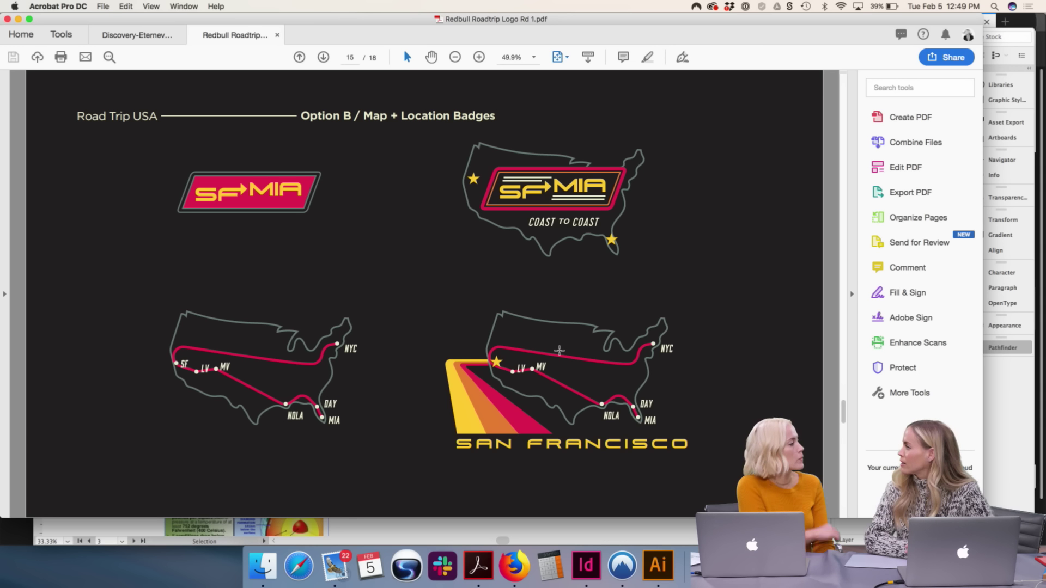
key(Right)
key(Right)
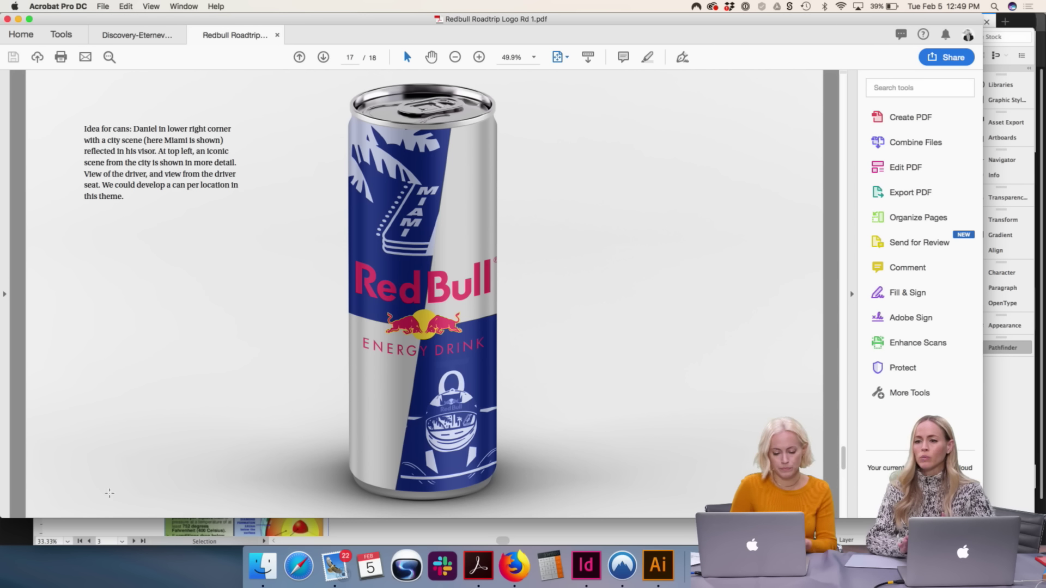
Browse the client folders from R-Z back to A-C in Finder for another past project example, then return to the Red Bull deck
click(263, 566)
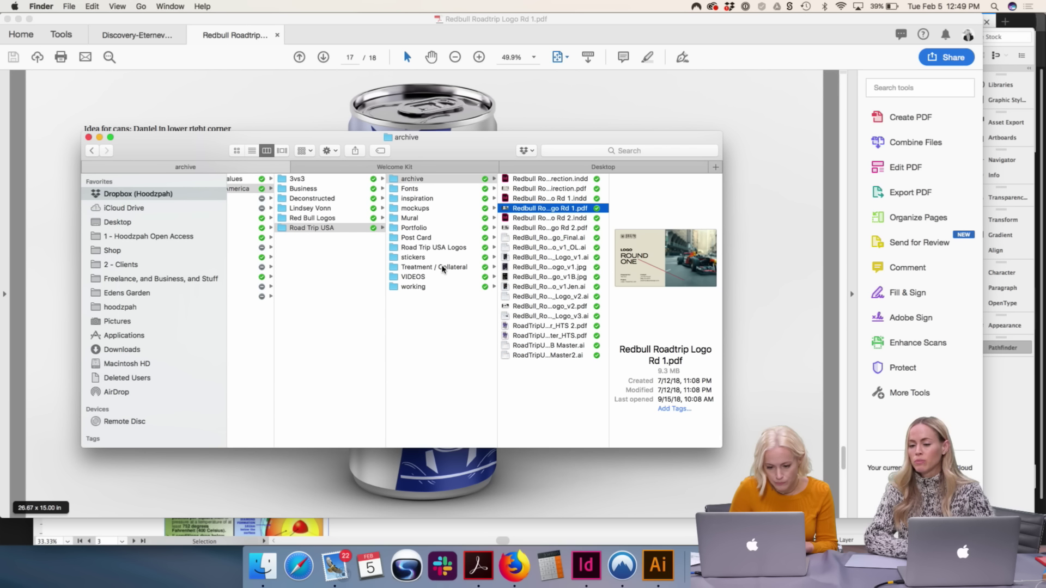
key(Left)
key(Left)
key(Left)
key(Left)
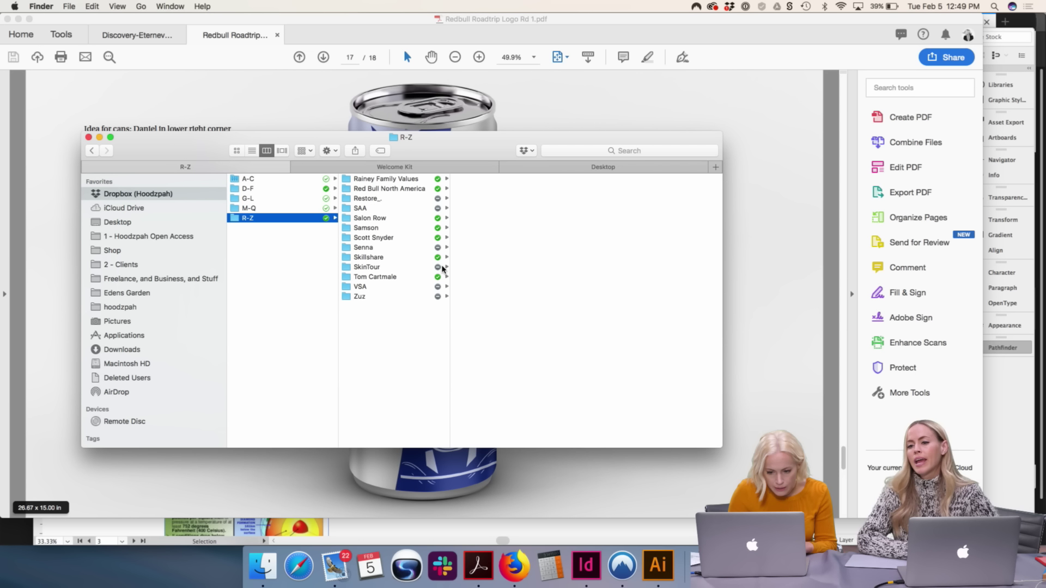
key(Up)
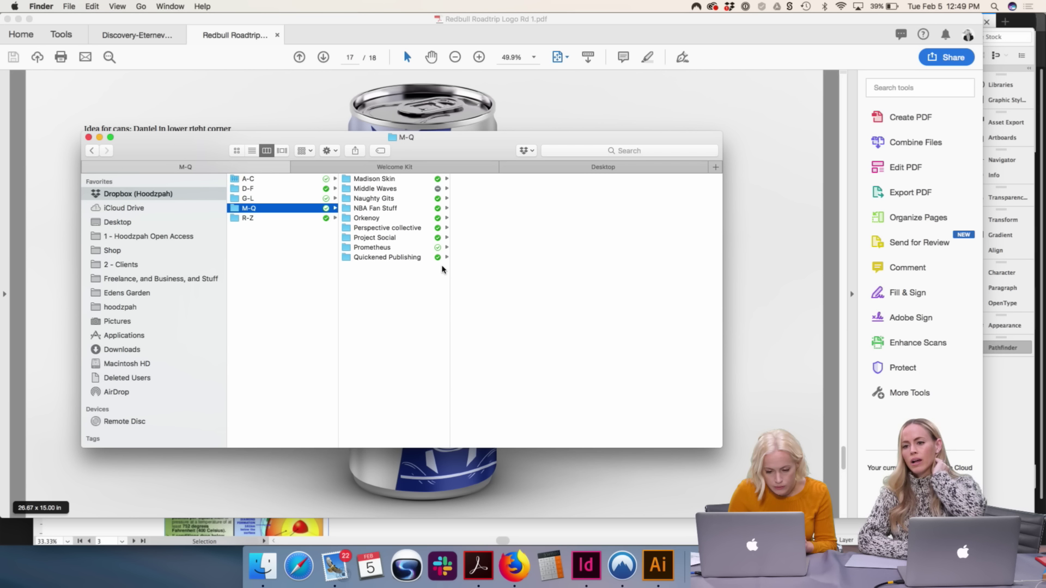
key(Up)
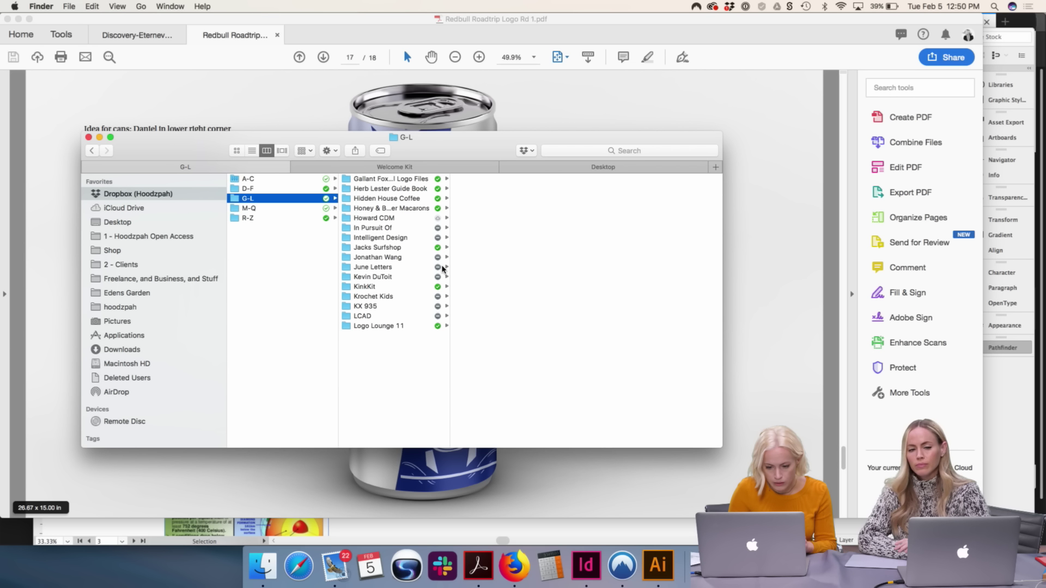
key(Up)
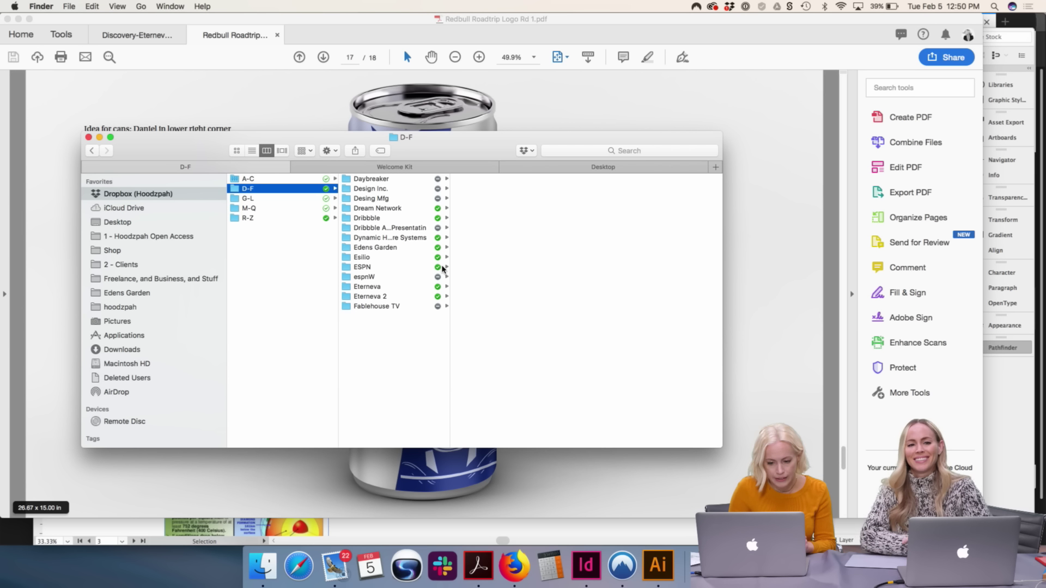
key(Up)
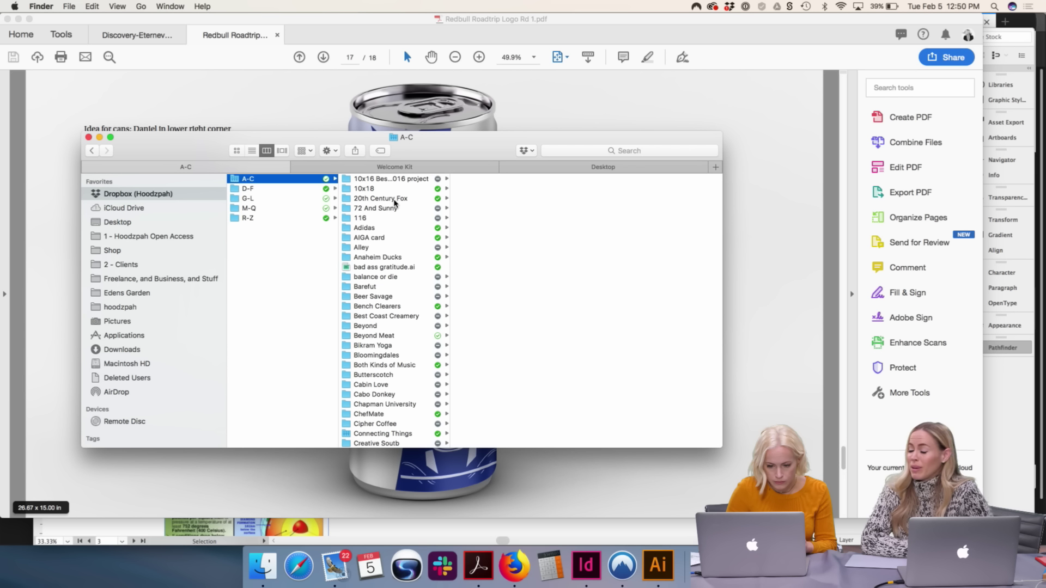
scroll(394, 202, down, 1)
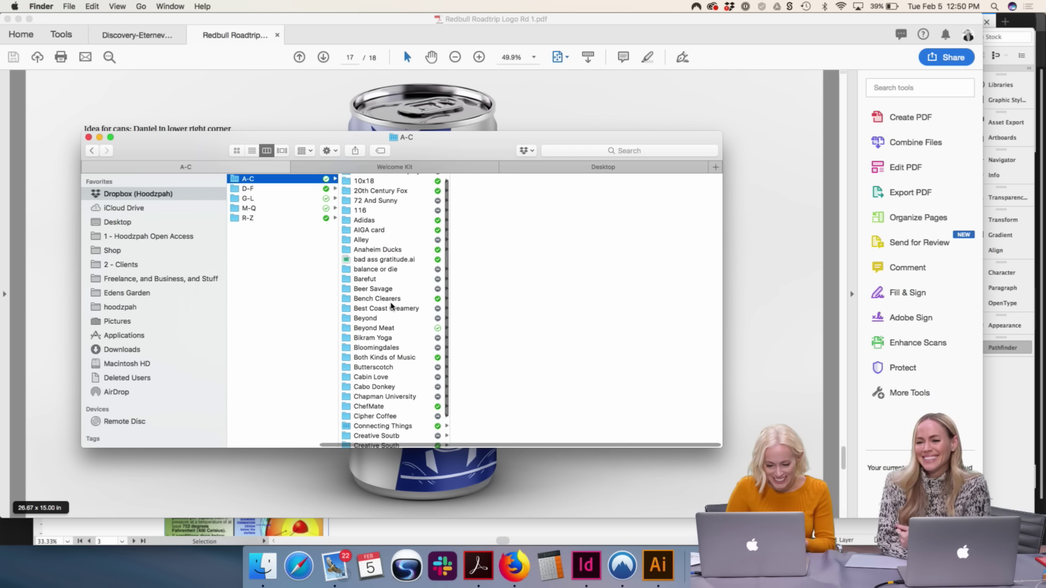
scroll(388, 328, down, 1)
scroll(387, 328, down, 2)
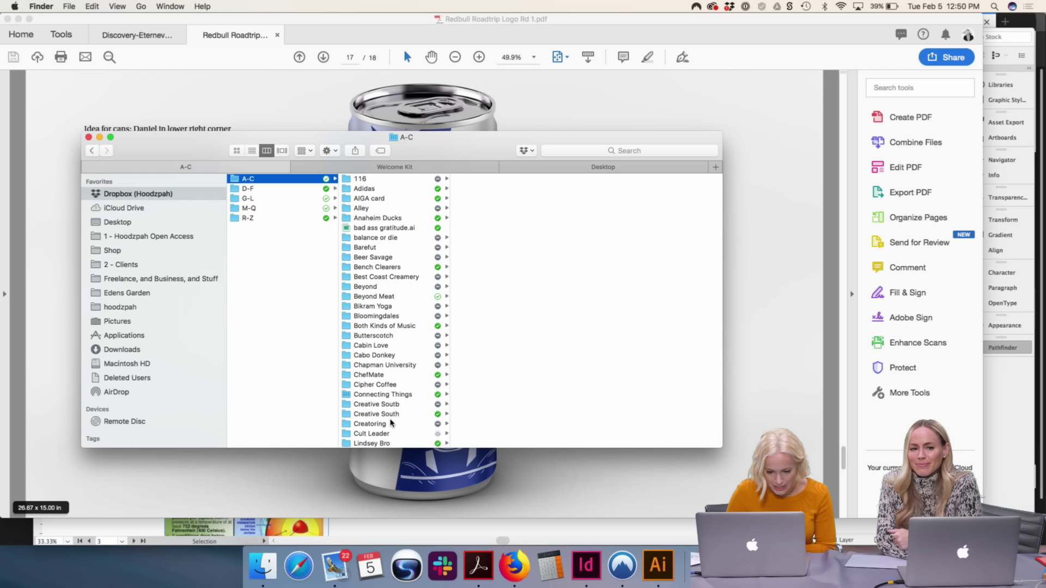
scroll(388, 432, up, 3)
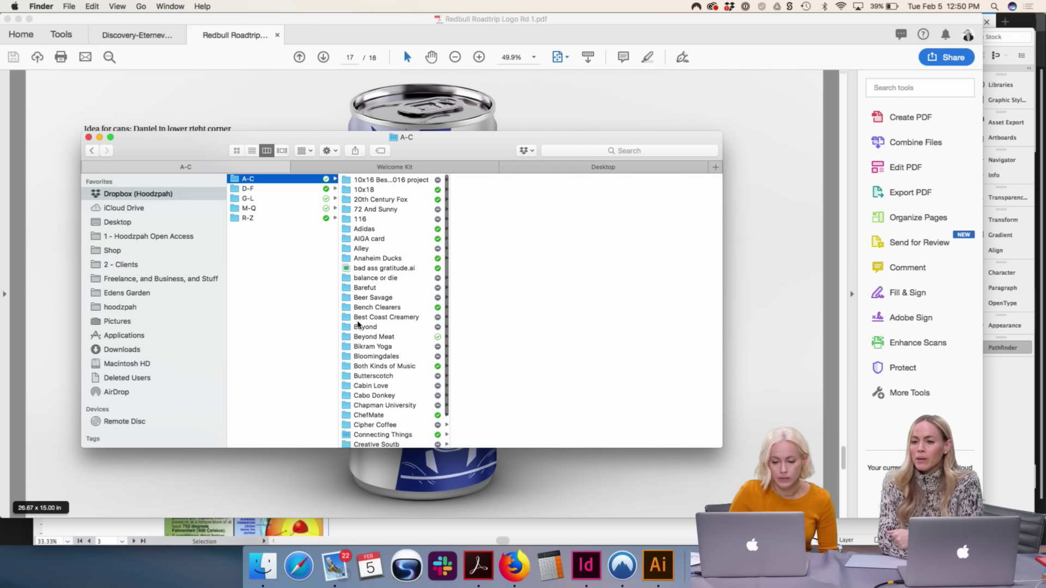
click(301, 100)
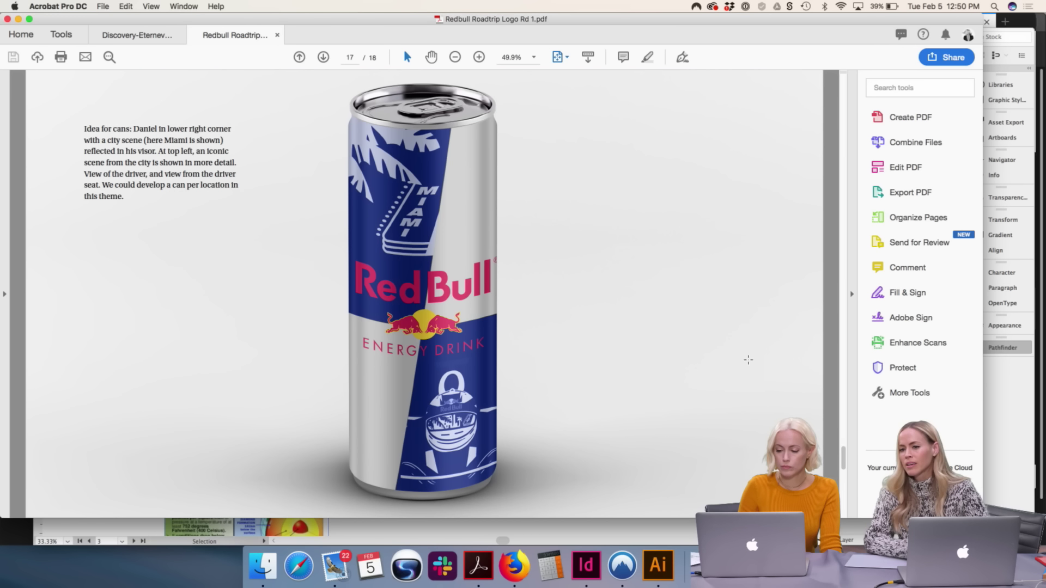
Switch to InDesign and open the recent Discovery-Eterneva-rd3.indd document, dismissing the missing-links warning
click(658, 565)
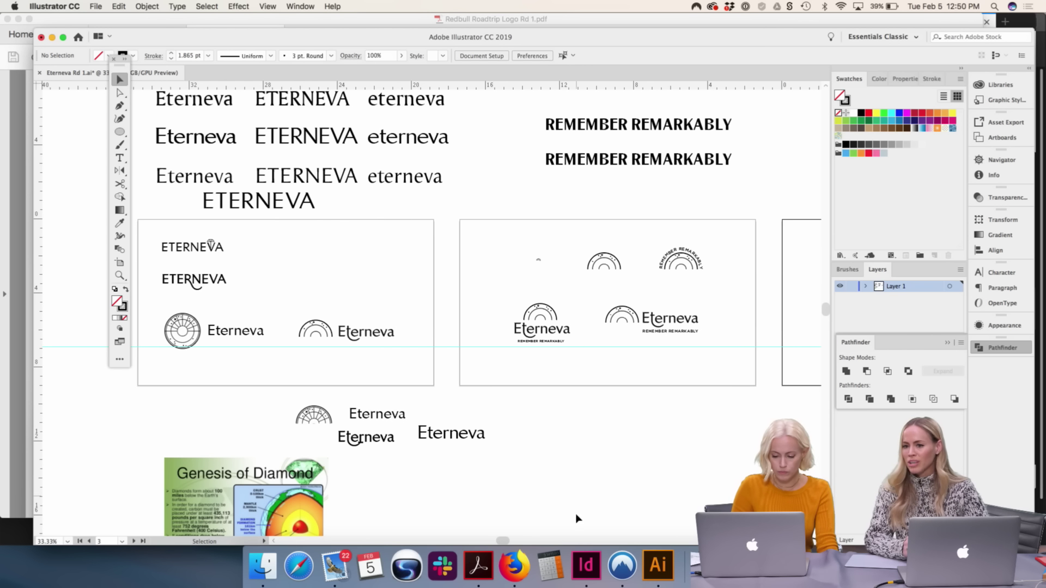
click(587, 566)
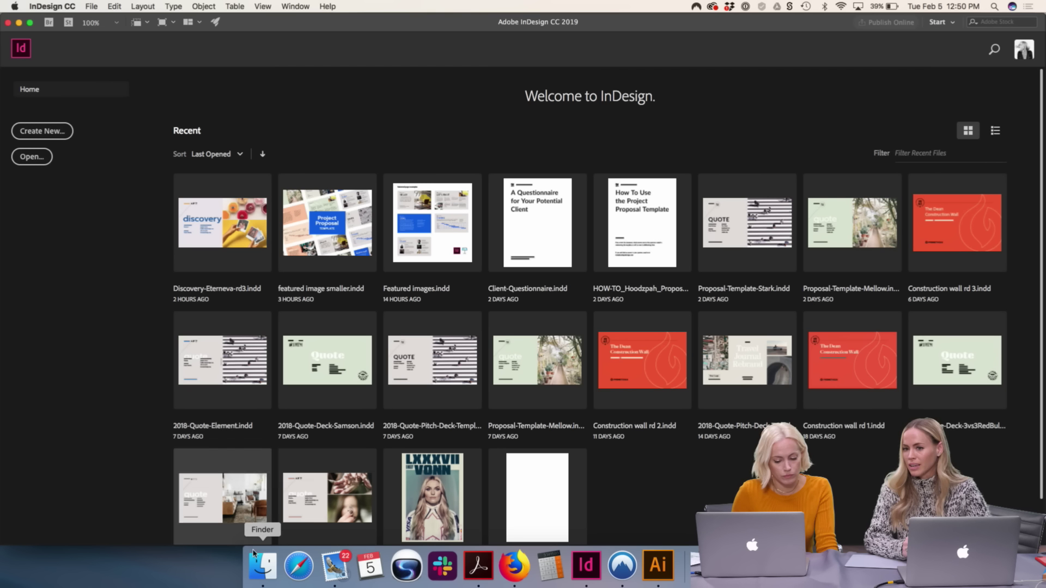
click(262, 566)
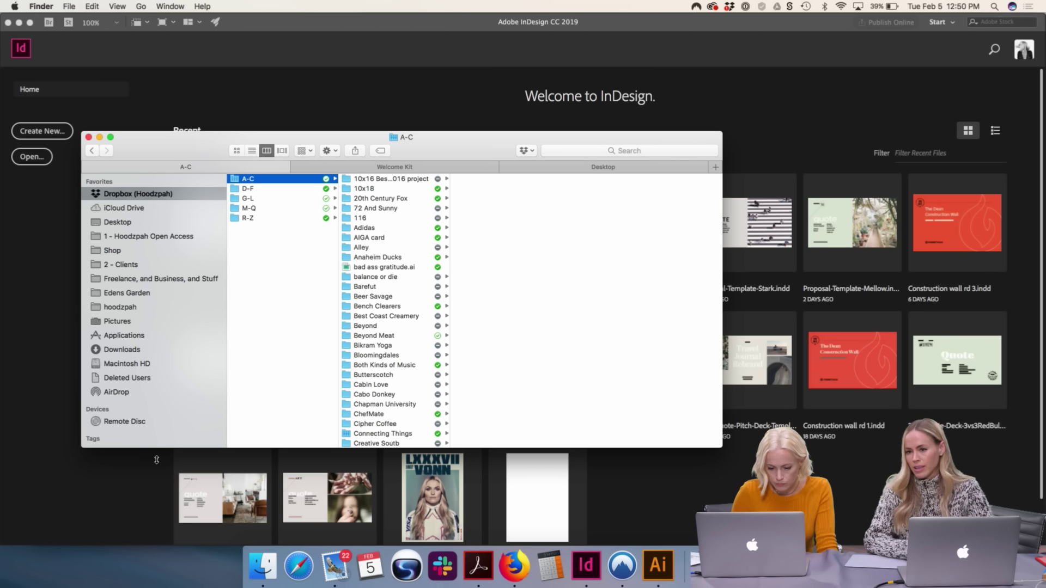
click(585, 566)
click(231, 244)
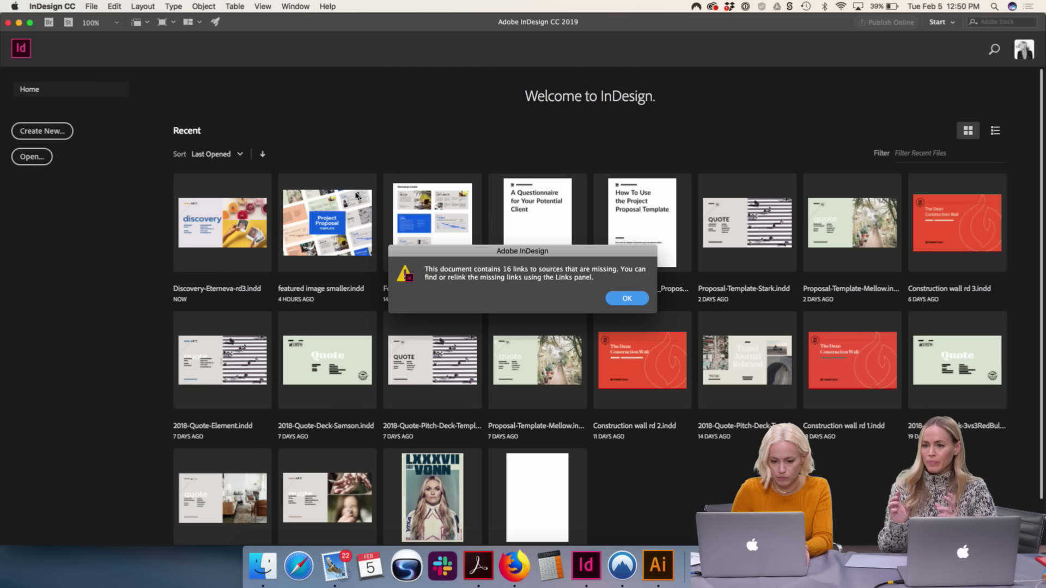
click(633, 305)
Save the discovery deck as a new document named Logo-Eterneva-rd 1.indd in the Eterneva 2 client folder
click(91, 6)
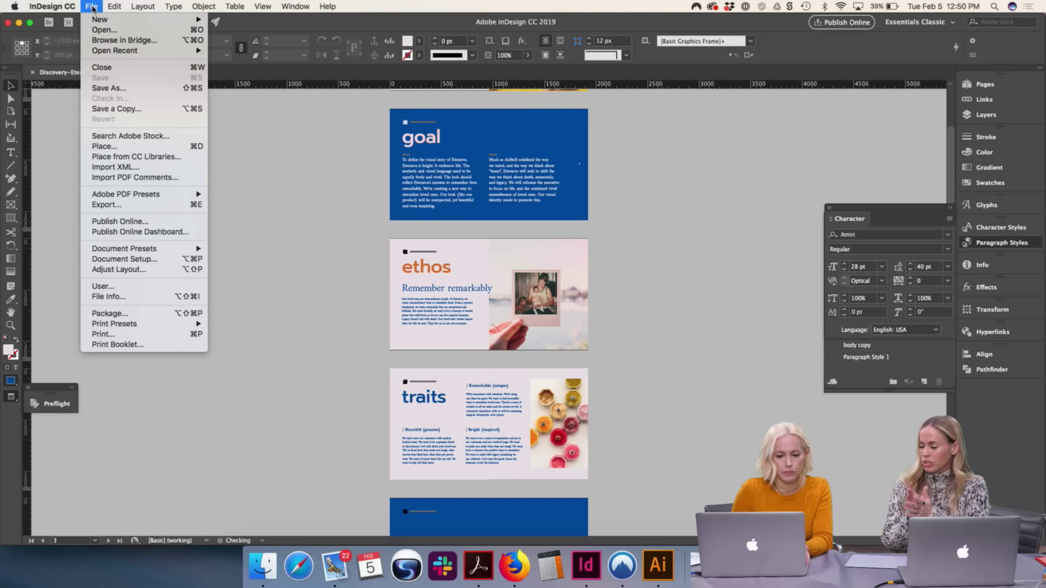
click(137, 89)
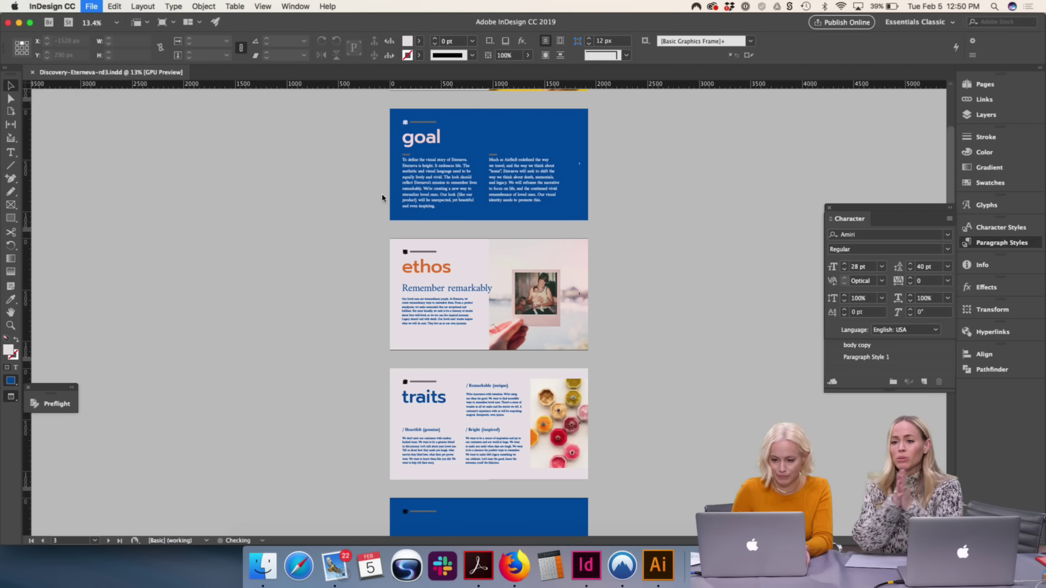
key(Right)
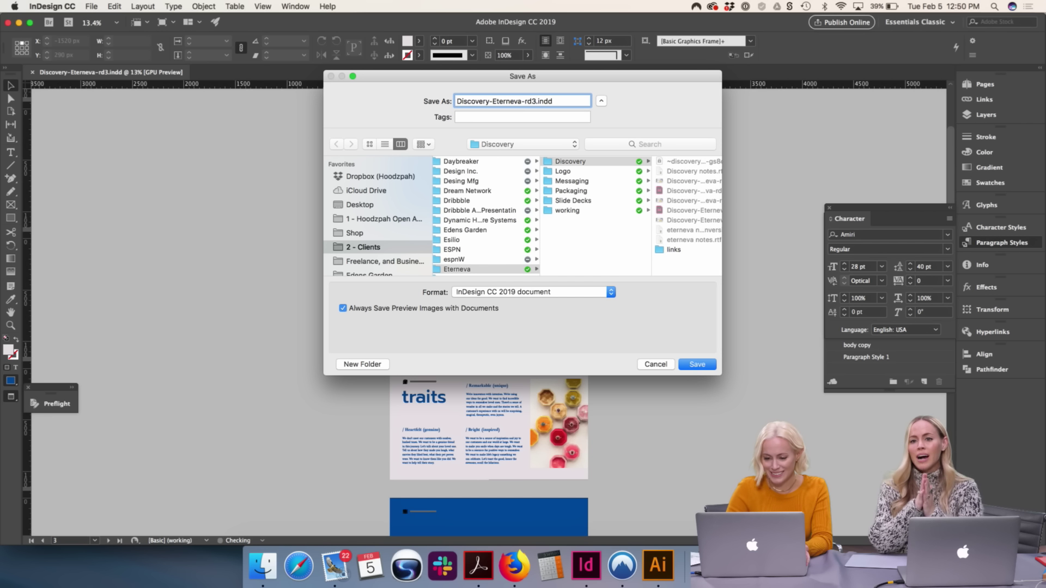
key(BackSpace)
key(BackSpace)
key(BackSpace)
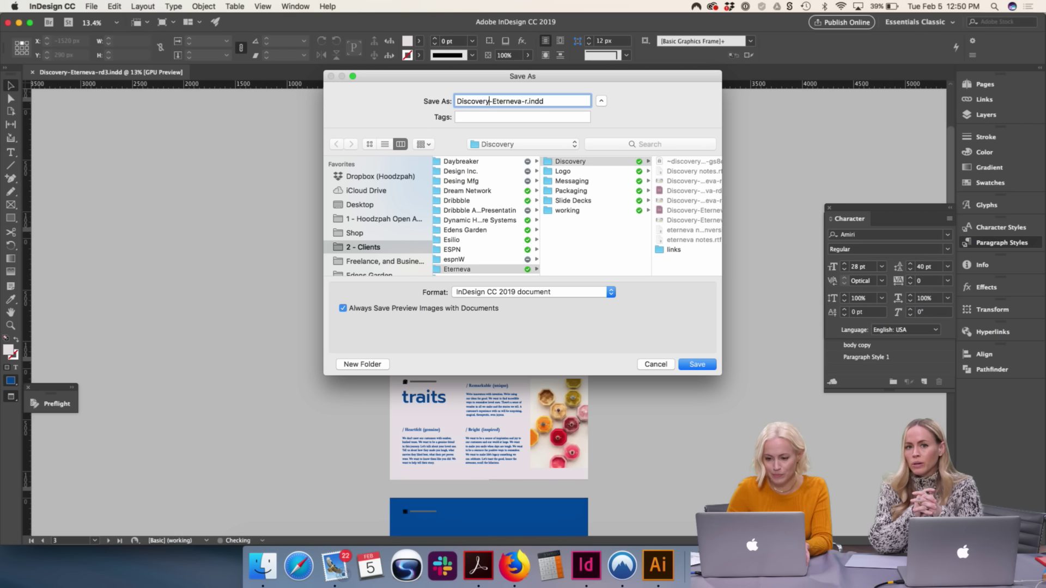
key(BackSpace)
key(BackSpace)
key(BackSpace)
key(BackSpace)
key(BackSpace)
key(BackSpace)
key(BackSpace)
key(BackSpace)
key(BackSpace)
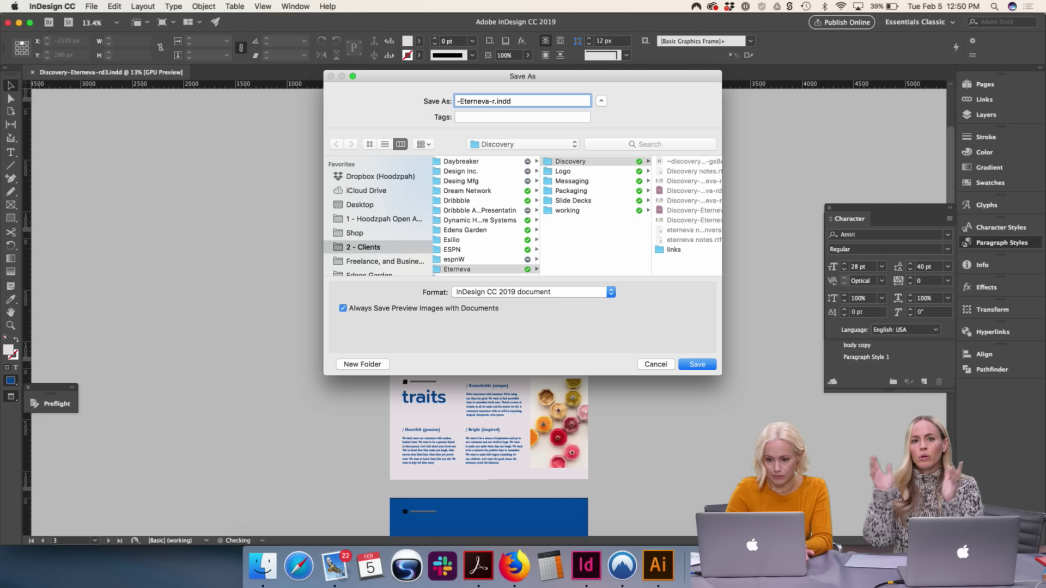
text(logo)
key(BackSpace)
text(Logo)
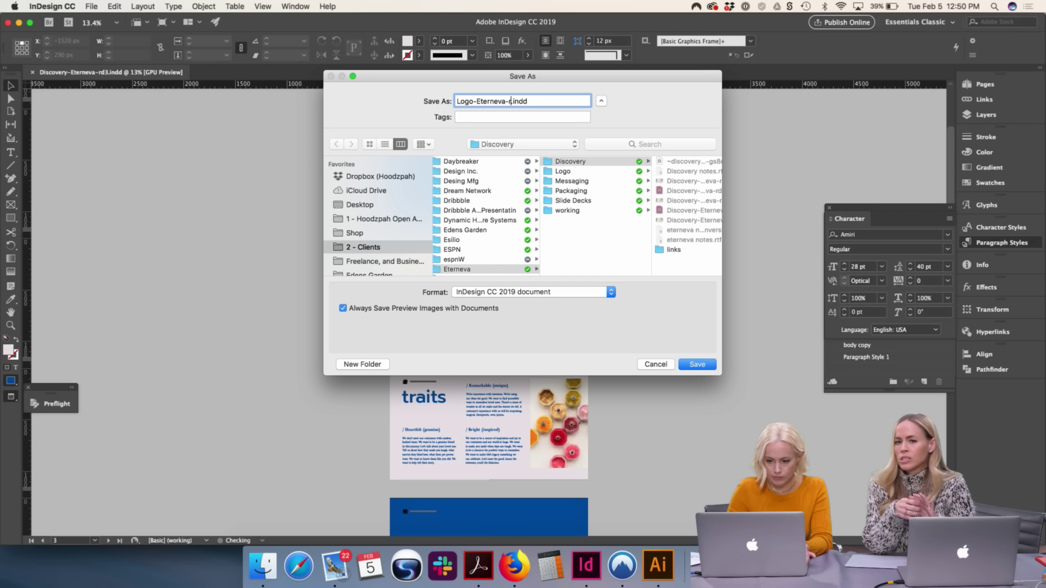
text(d 1)
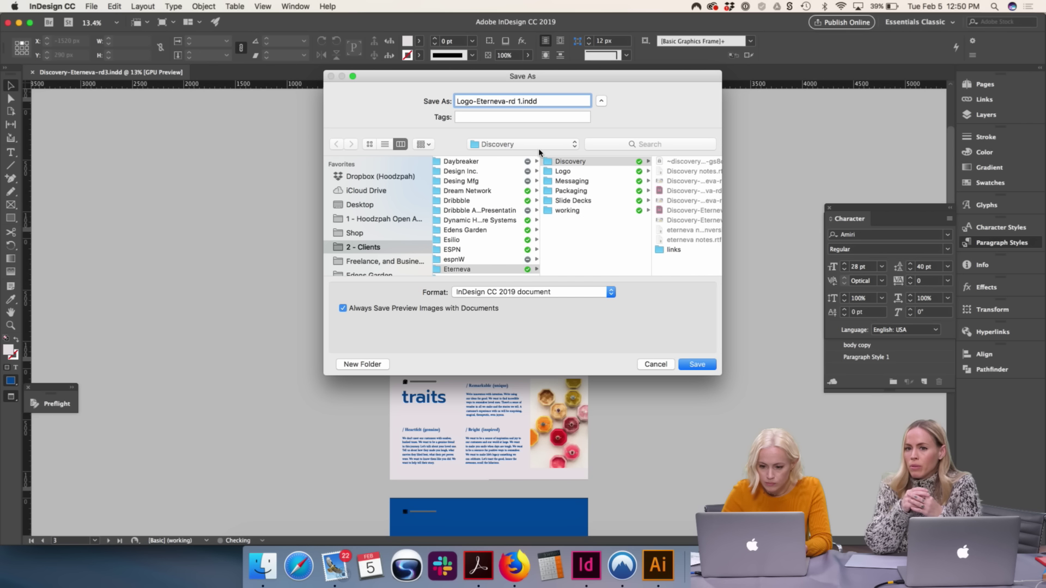
scroll(485, 229, down, 2)
click(479, 261)
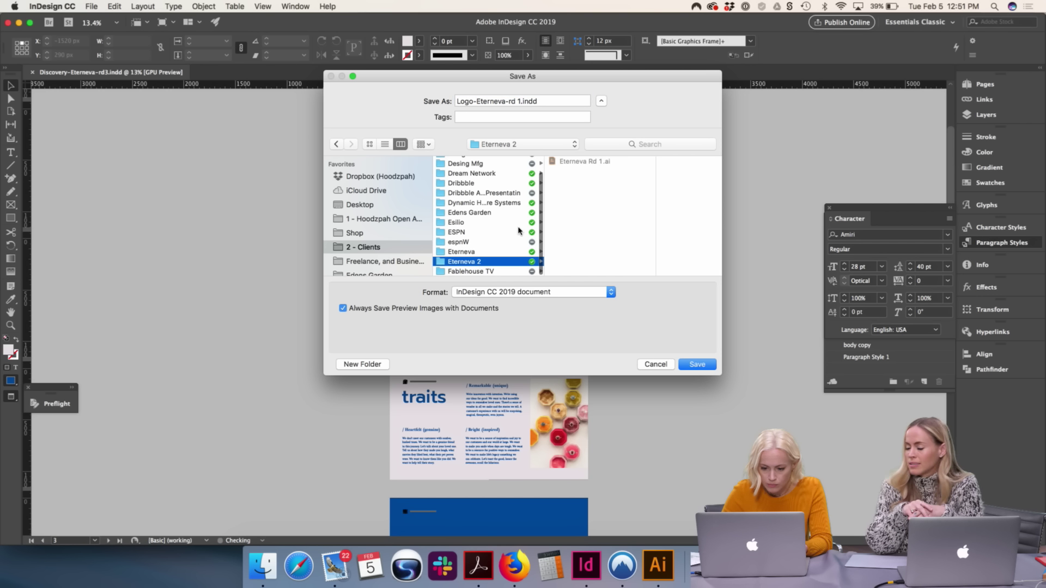
click(697, 364)
Replace the cover page's title "discovery" with "logo rd 1" and deselect the text
scroll(632, 330, up, 3)
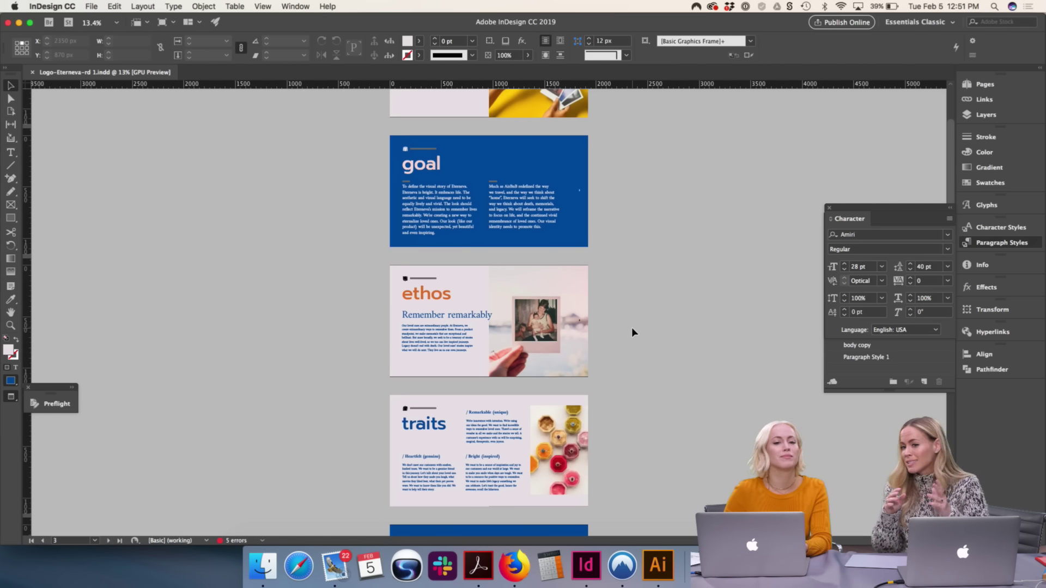
scroll(632, 328, up, 2)
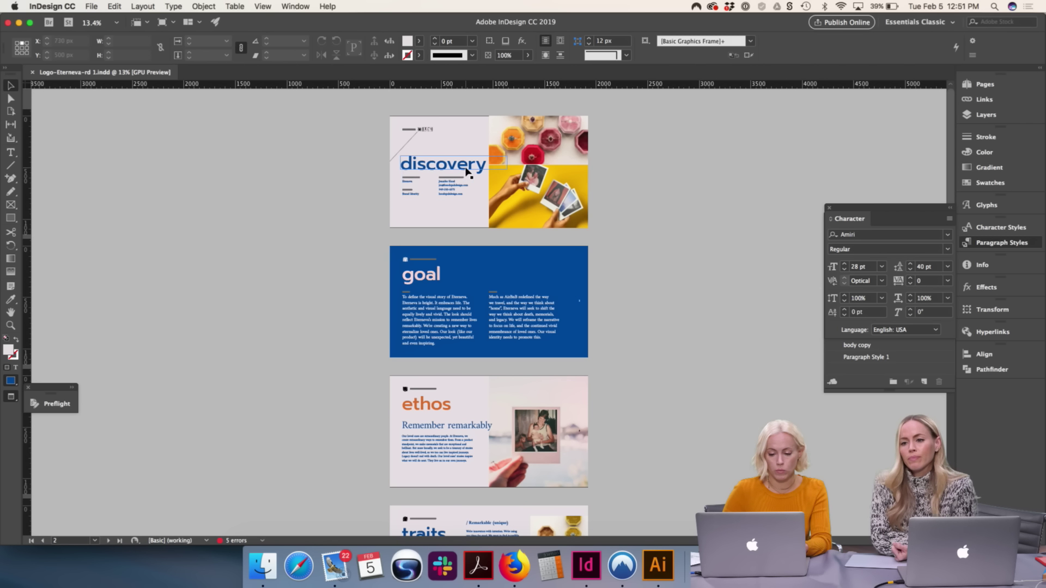
key(super+equal)
scroll(466, 173, up, 3)
double_click(389, 207)
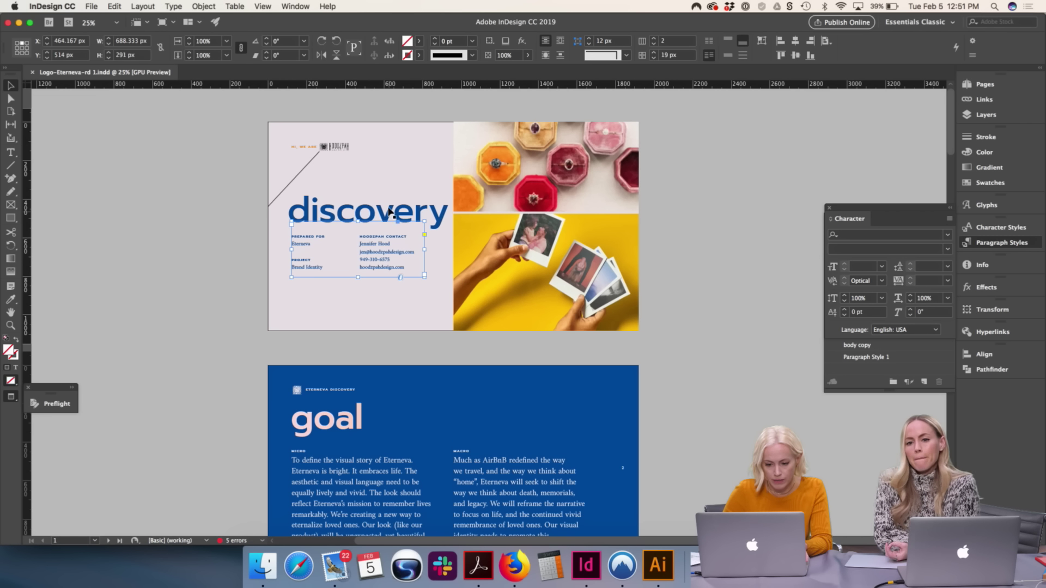
double_click(388, 207)
text(Log)
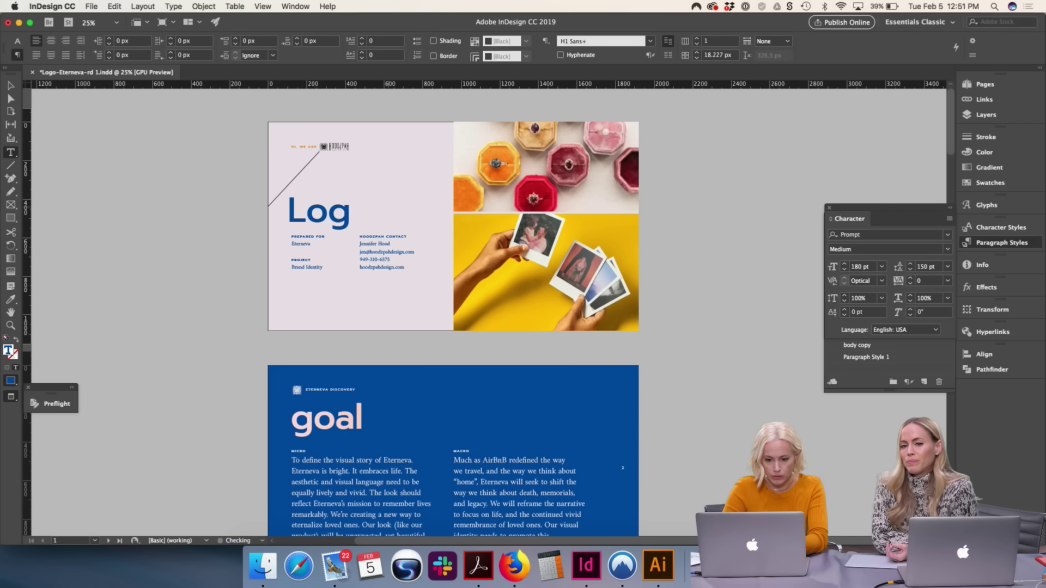
key(BackSpace)
key(BackSpace)
key(BackSpace)
text(logo rd 1)
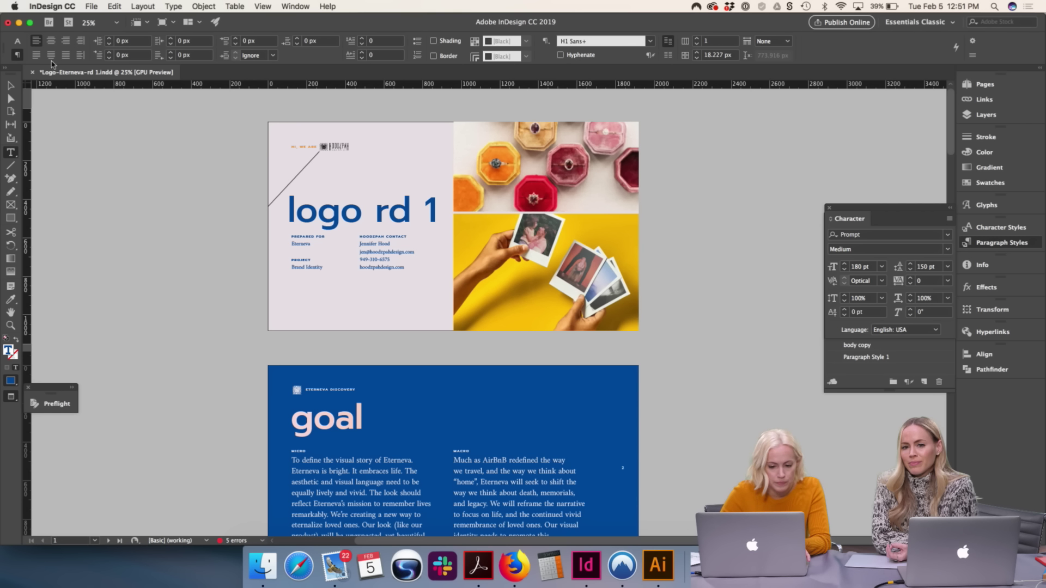
click(11, 86)
click(135, 206)
Review the deck's pages from the goal page through the closing thank-you page, then return to the mood board divider
scroll(251, 205, down, 10)
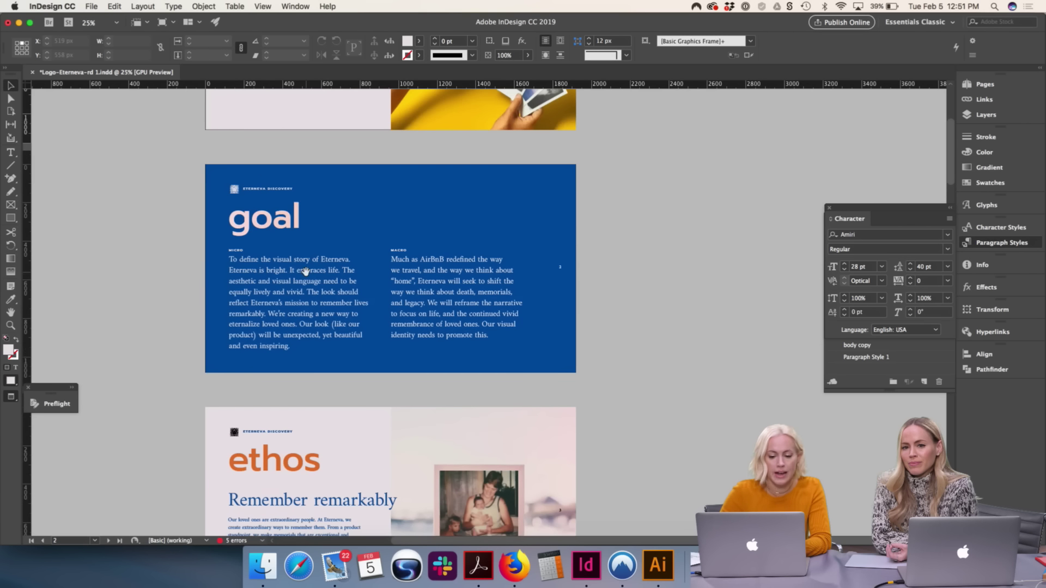
scroll(392, 206, down, 5)
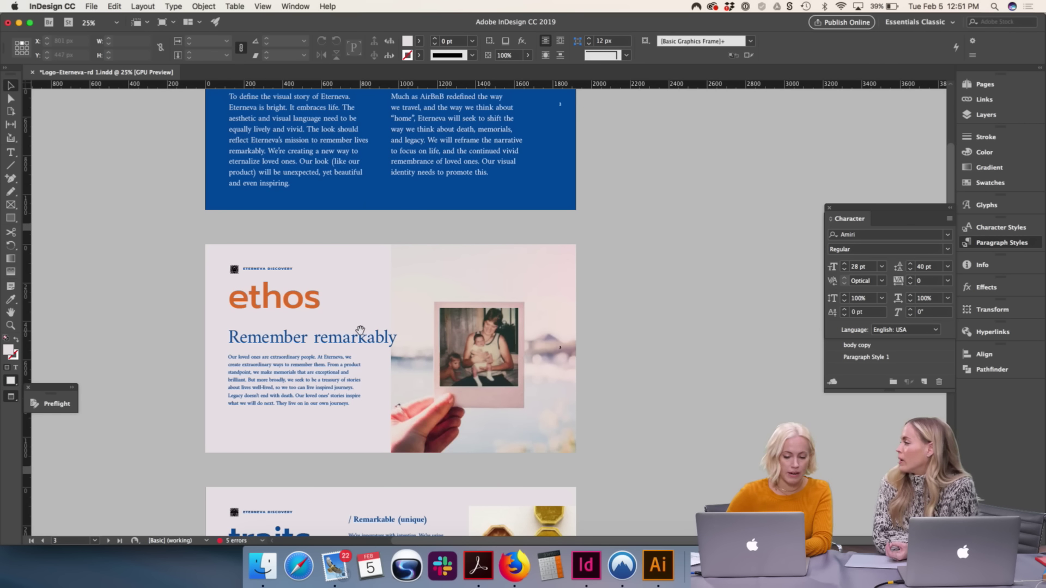
scroll(326, 218, down, 3)
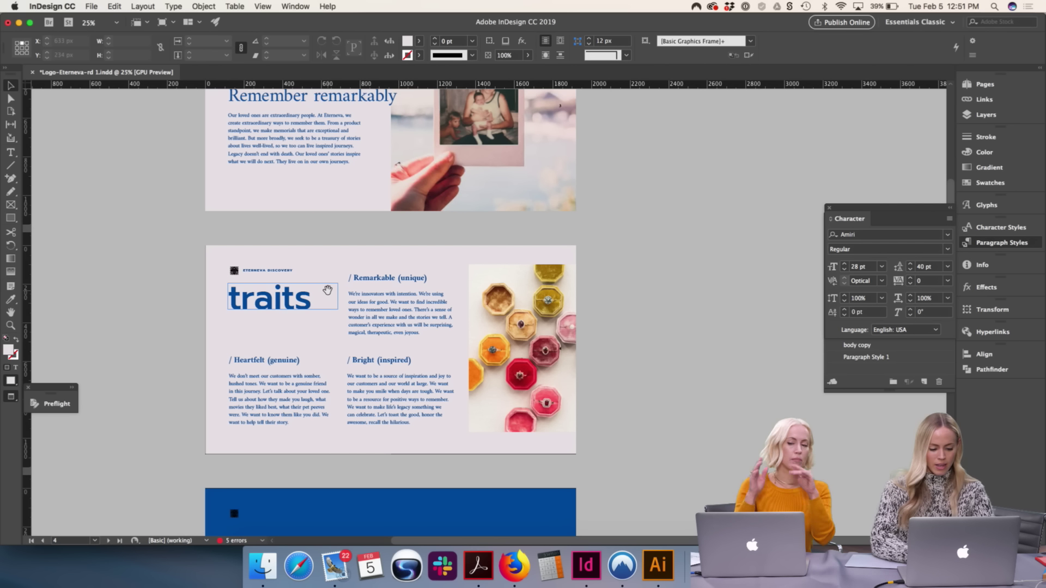
scroll(327, 290, down, 2)
scroll(328, 290, down, 5)
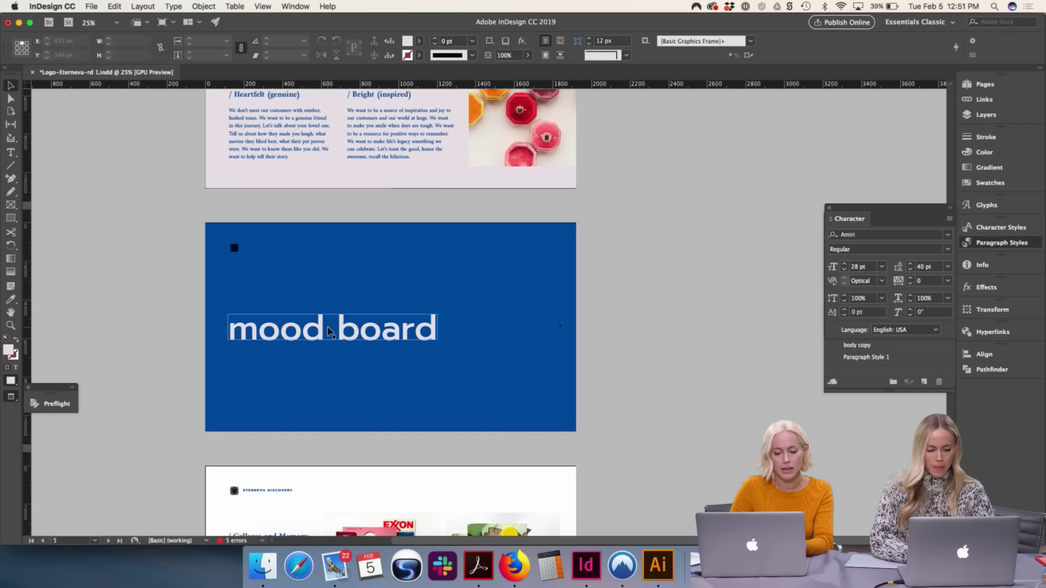
double_click(325, 327)
click(10, 85)
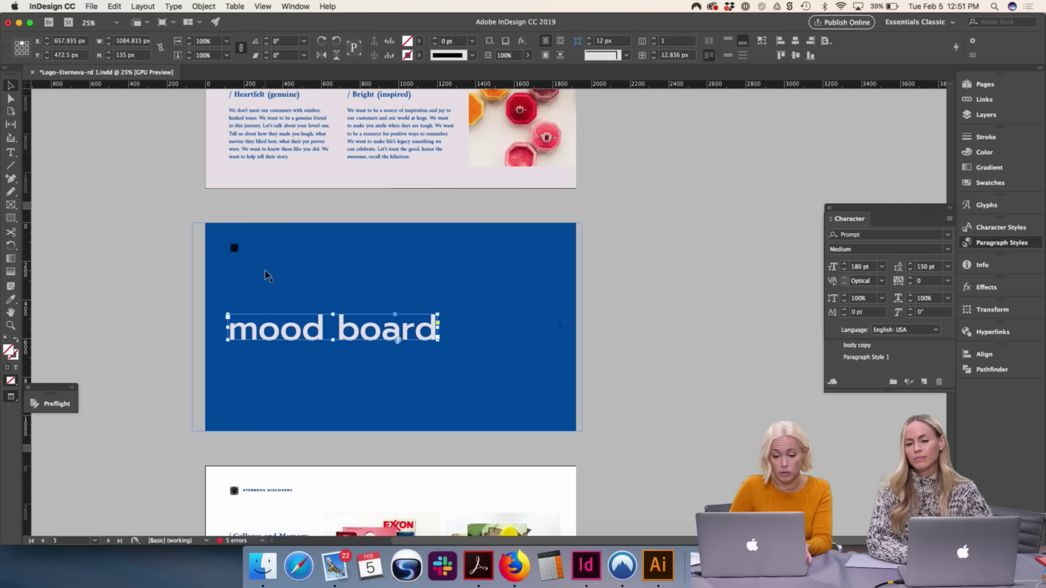
scroll(264, 274, down, 15)
scroll(267, 275, down, 20)
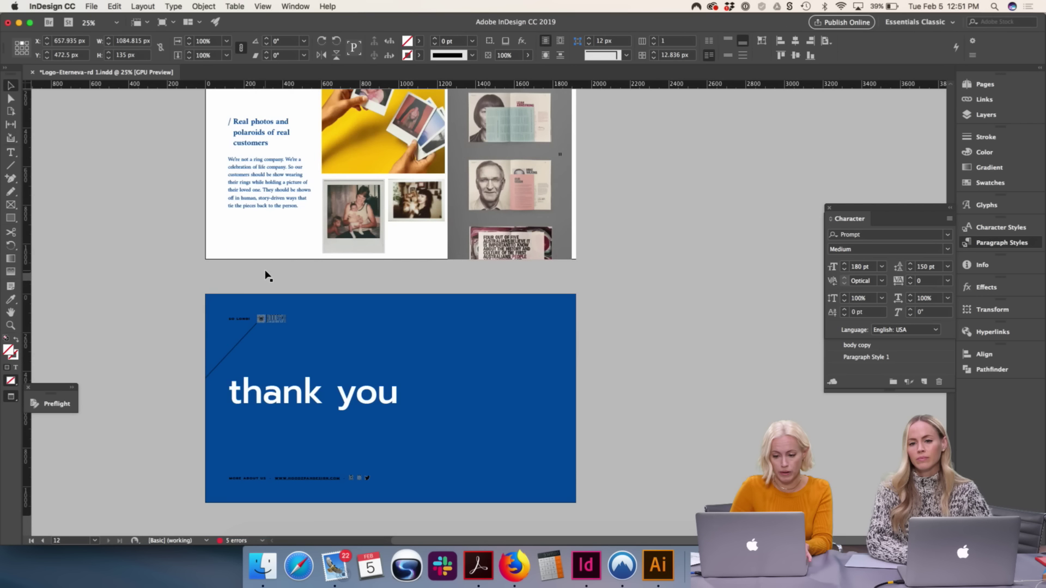
scroll(492, 219, up, 20)
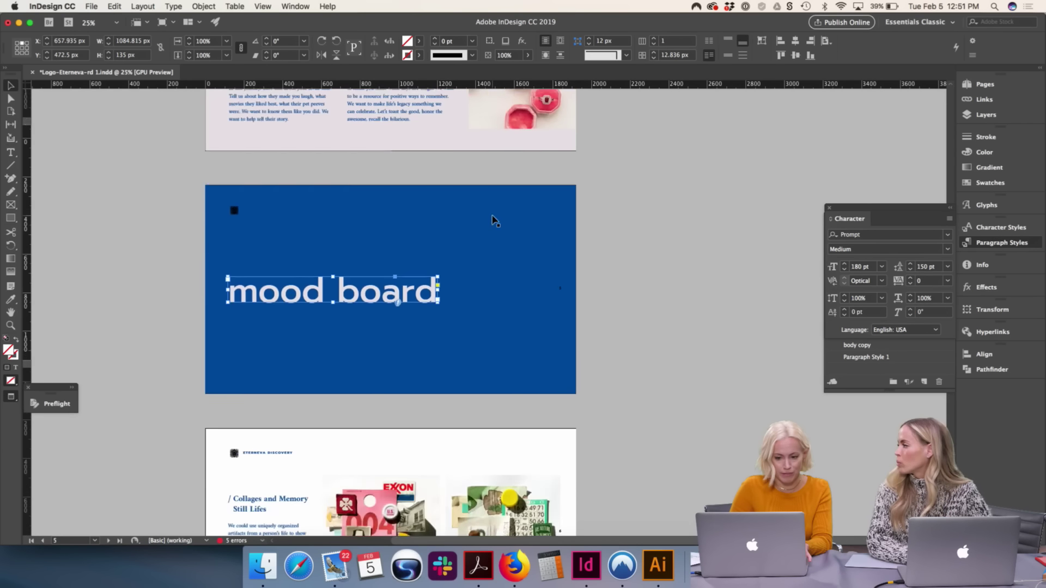
scroll(492, 219, up, 2)
Duplicate the mood board divider page and put the copy just before the closing thank-you page
click(520, 312)
click(985, 84)
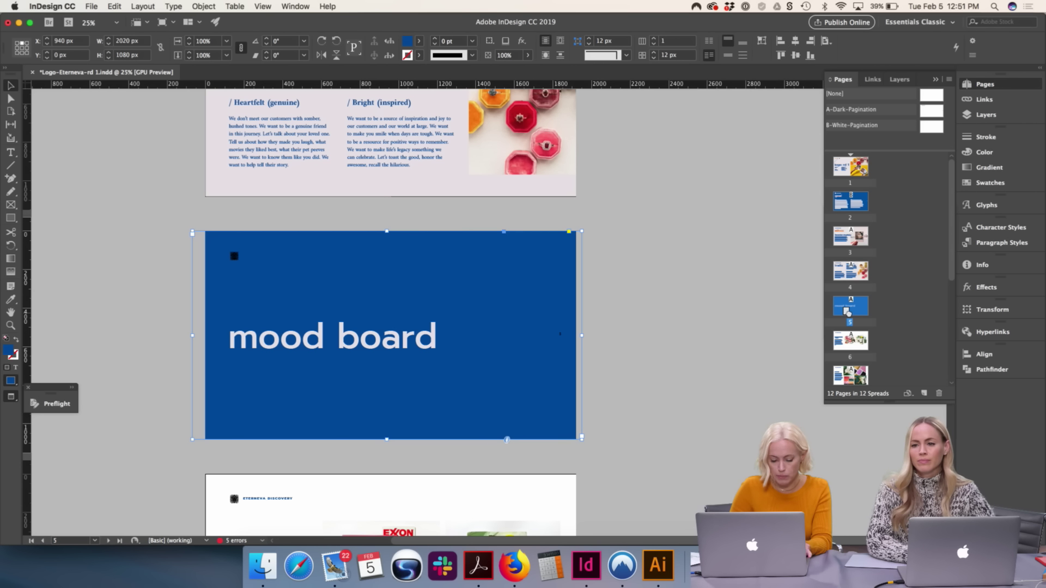
drag(847, 312, 874, 331)
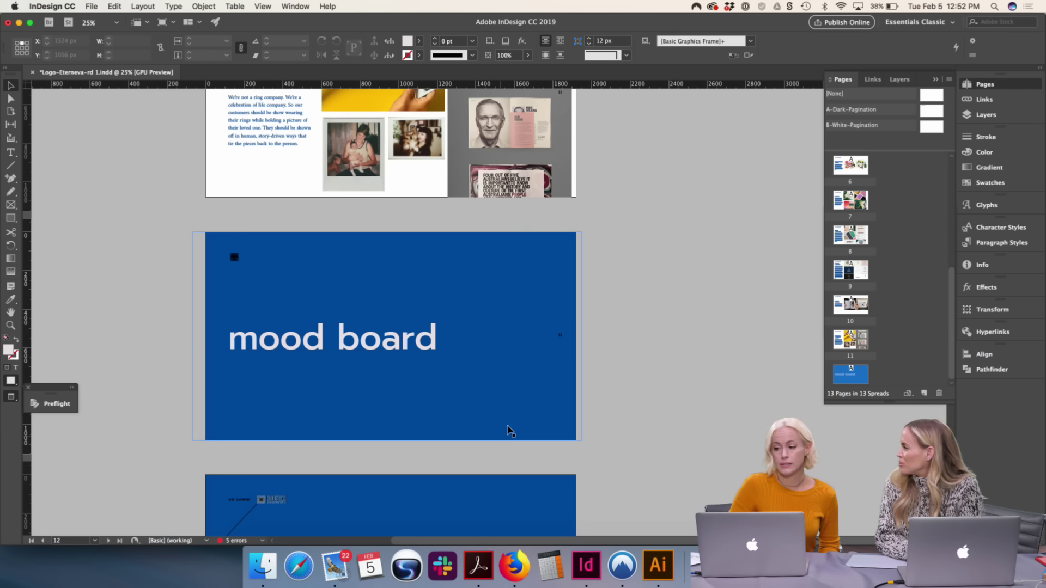
Replace the title on the duplicated divider page with "option a" and deselect the text
scroll(542, 343, down, 3)
double_click(359, 238)
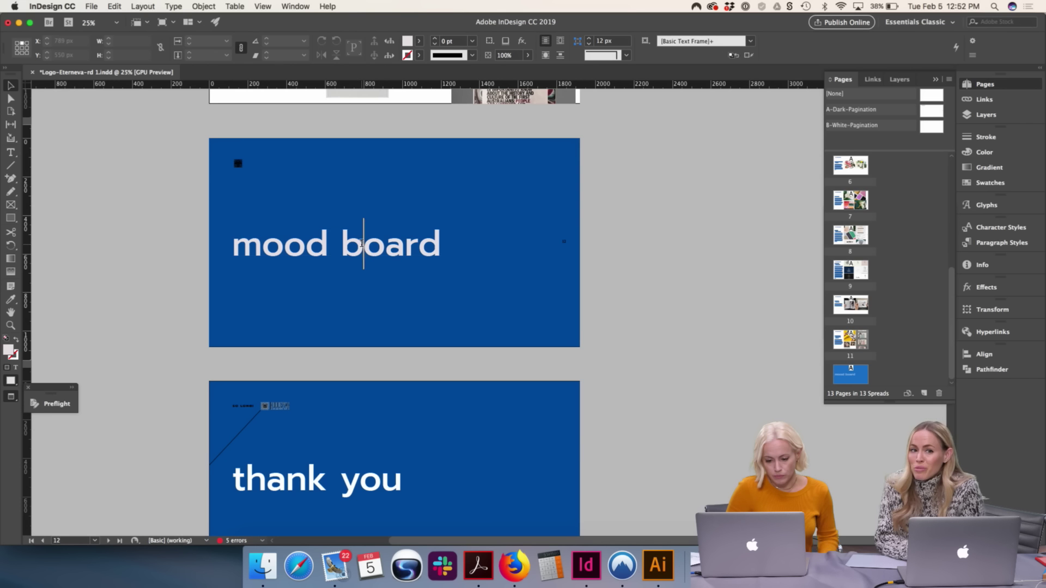
key(super+a)
key(BackSpace)
text(option)
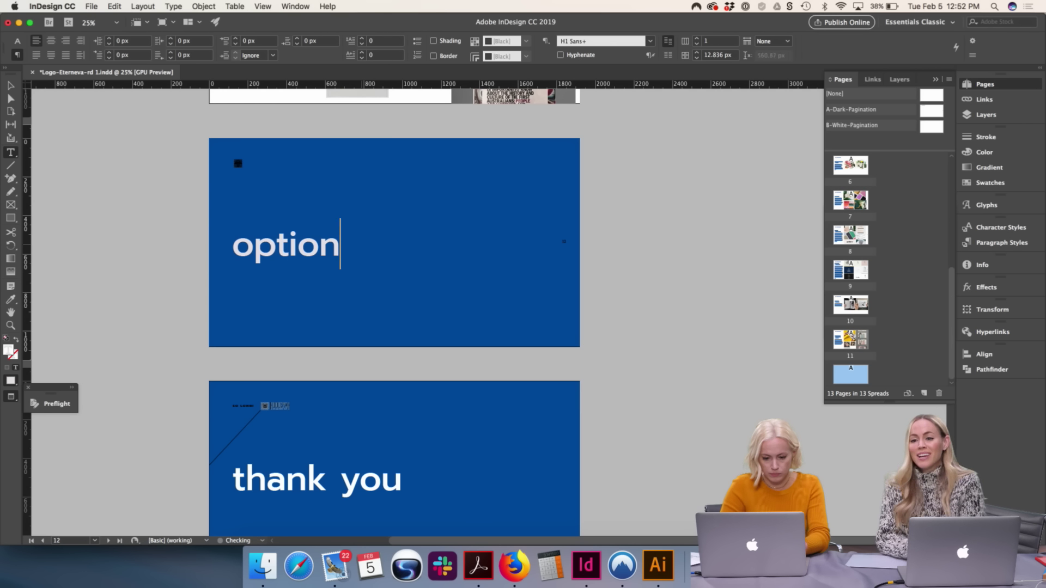
text( a)
click(11, 86)
click(369, 212)
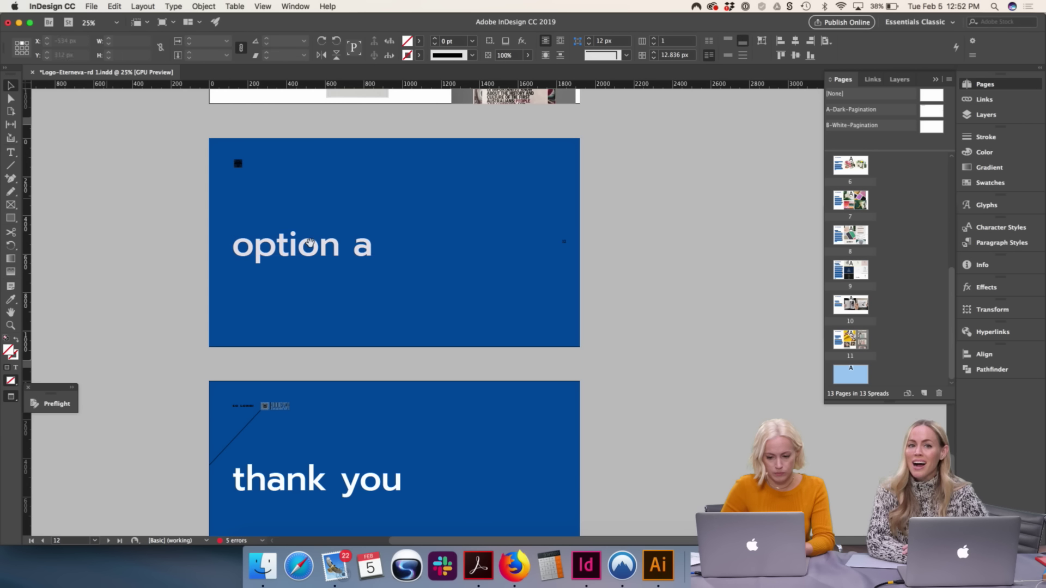
Duplicate page 11, the real photos and polaroids page, and put the copy right after the "option a" divider
scroll(369, 212, down, 2)
scroll(917, 356, down, 2)
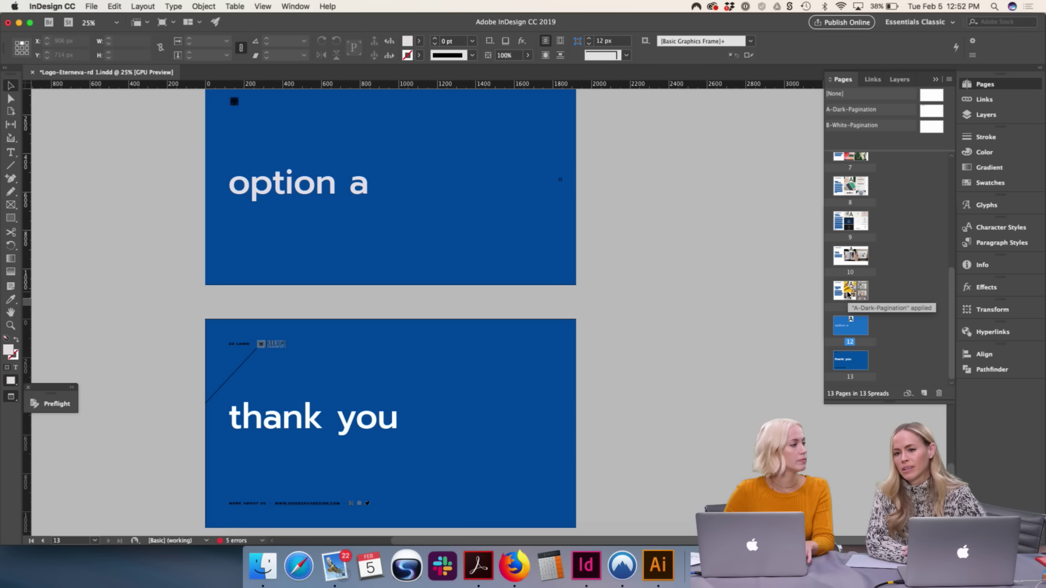
drag(851, 295, 819, 331)
scroll(602, 305, down, 3)
Delete the yellow polaroid photo, the two smaller photos and the grey book-spread image from the duplicated page 13
click(281, 347)
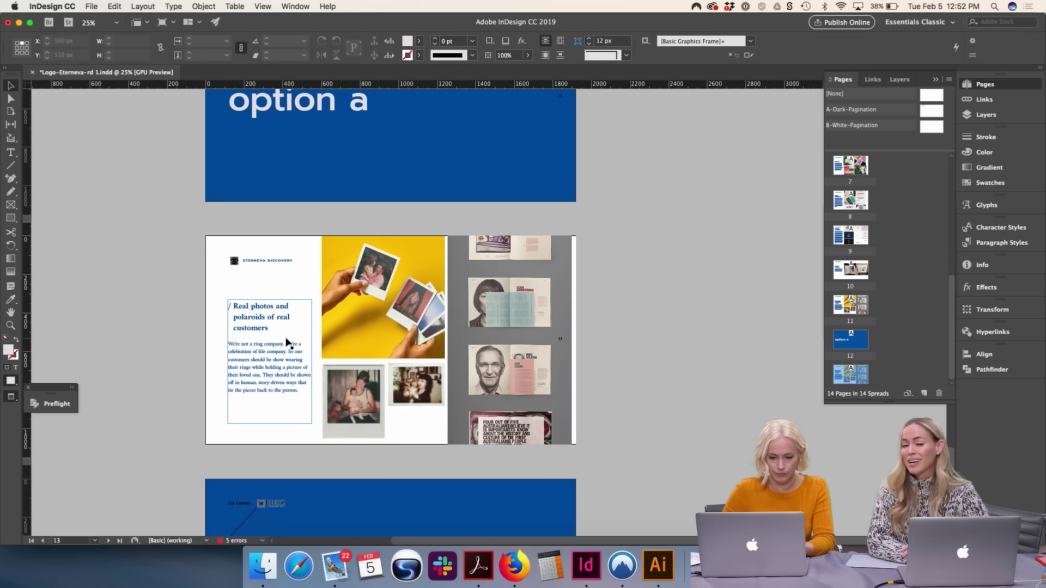
click(340, 331)
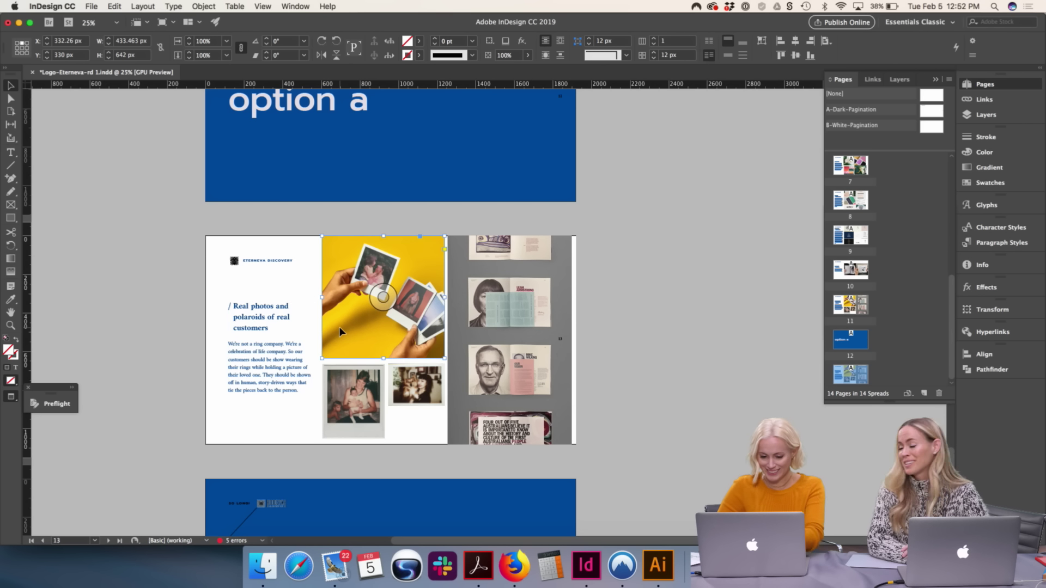
key(Delete)
click(339, 424)
key(Delete)
click(414, 386)
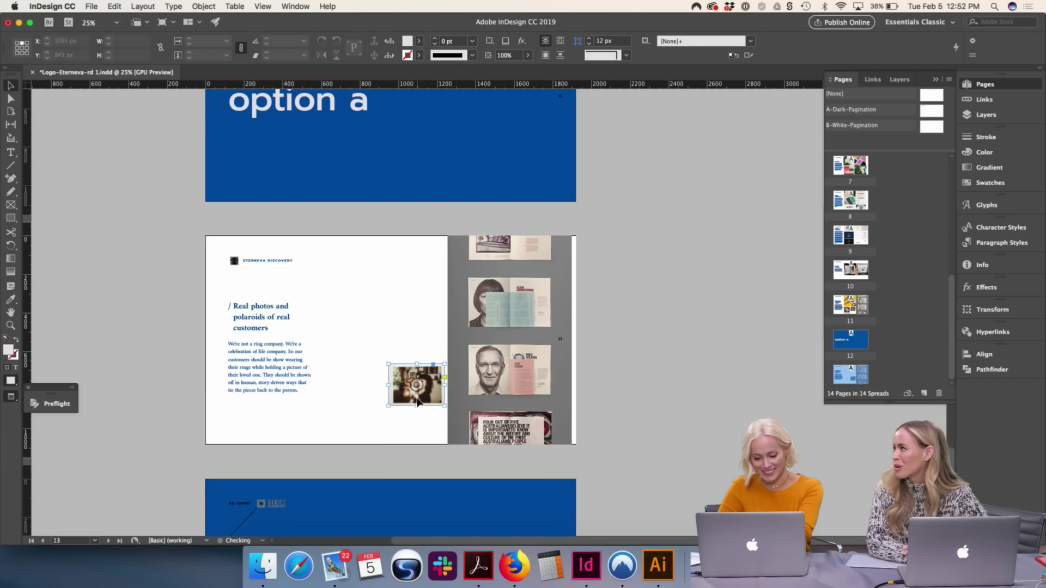
key(Delete)
click(482, 404)
key(Delete)
Delete the text block about real photos and polaroids from page 13, keeping the header and page number
key(super+equal)
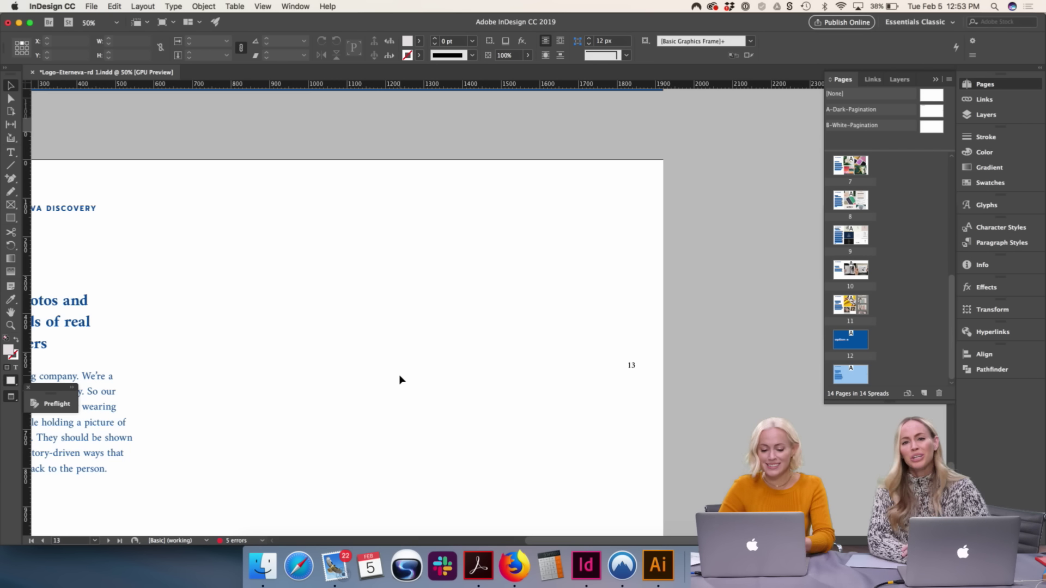
drag(400, 378, 448, 335)
click(234, 382)
key(Delete)
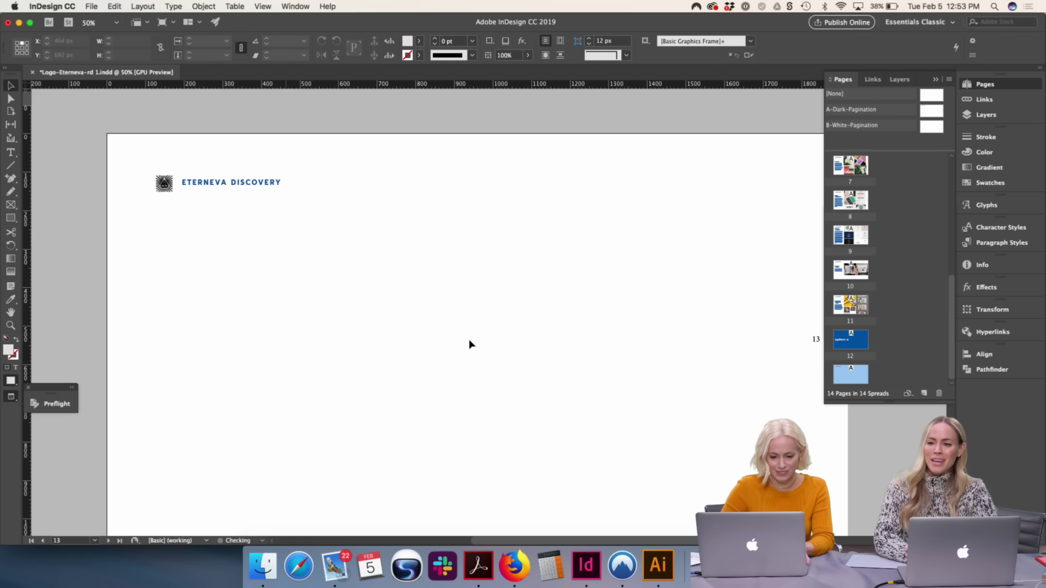
Choose Eterneva Rd 1.ai from the Eterneva 2 client folder as the file to place on the blank page 13
key(super+d)
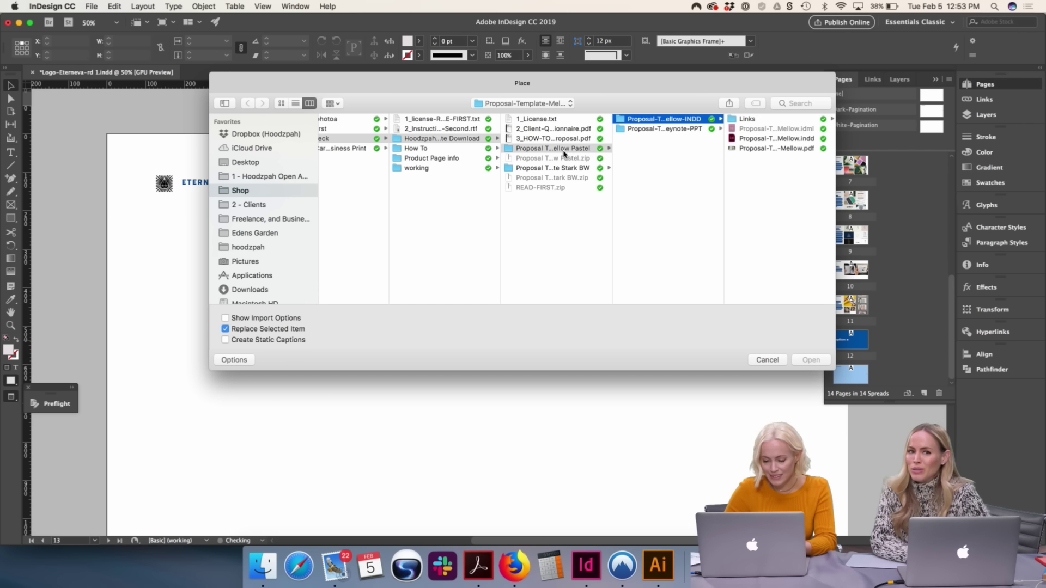
click(503, 104)
click(510, 262)
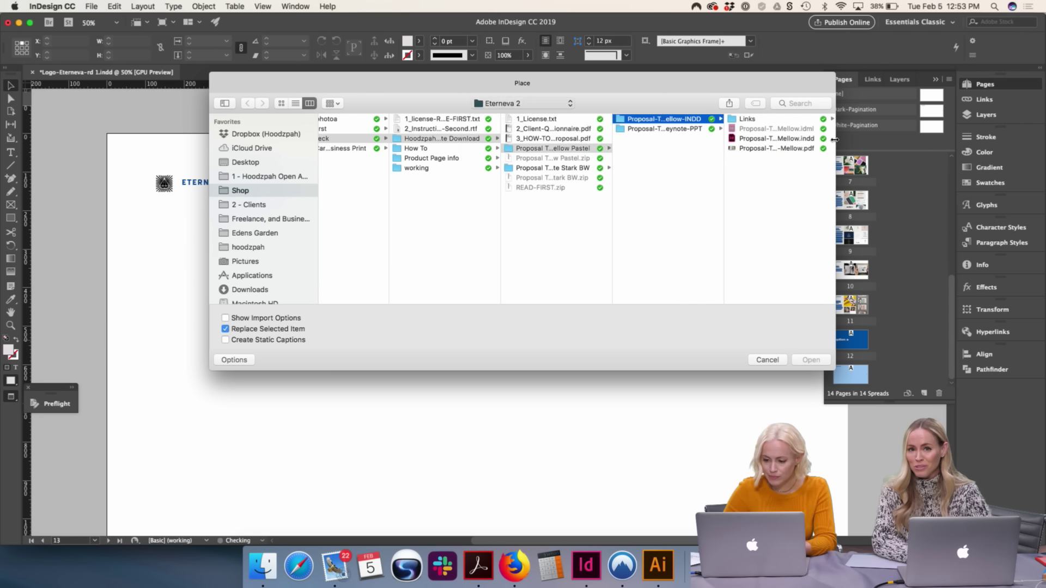
click(612, 130)
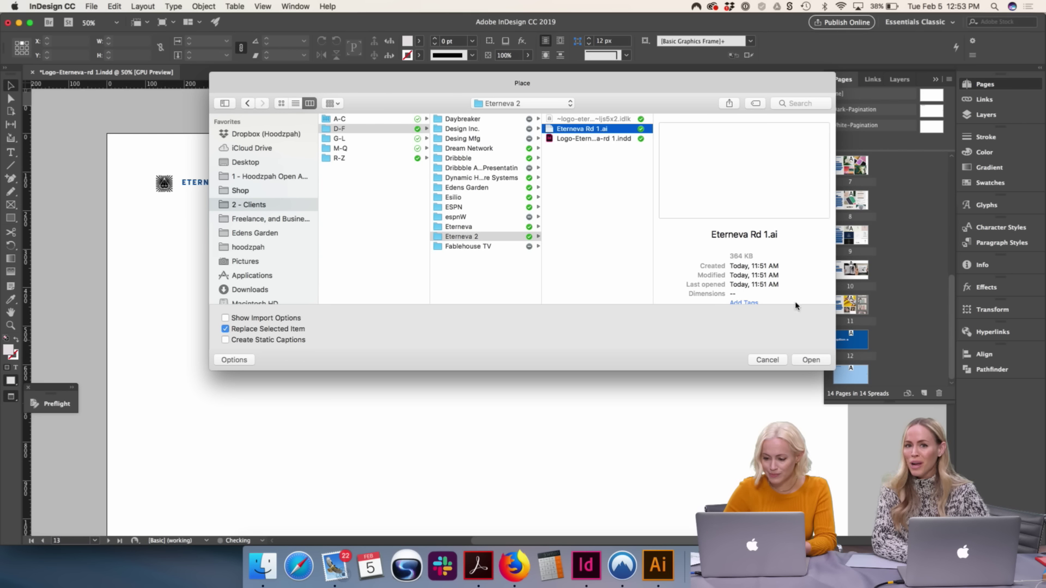
click(810, 359)
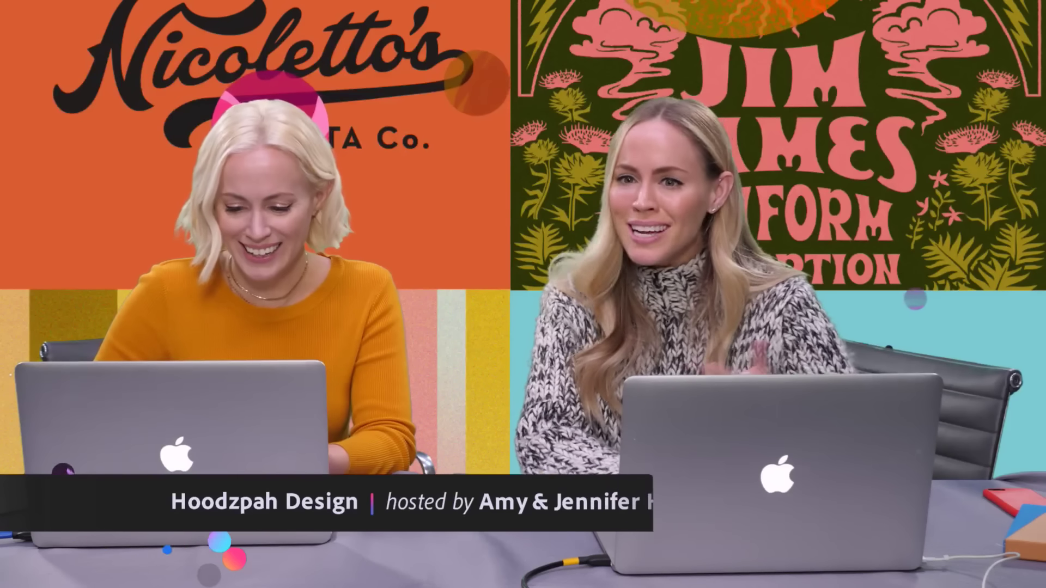